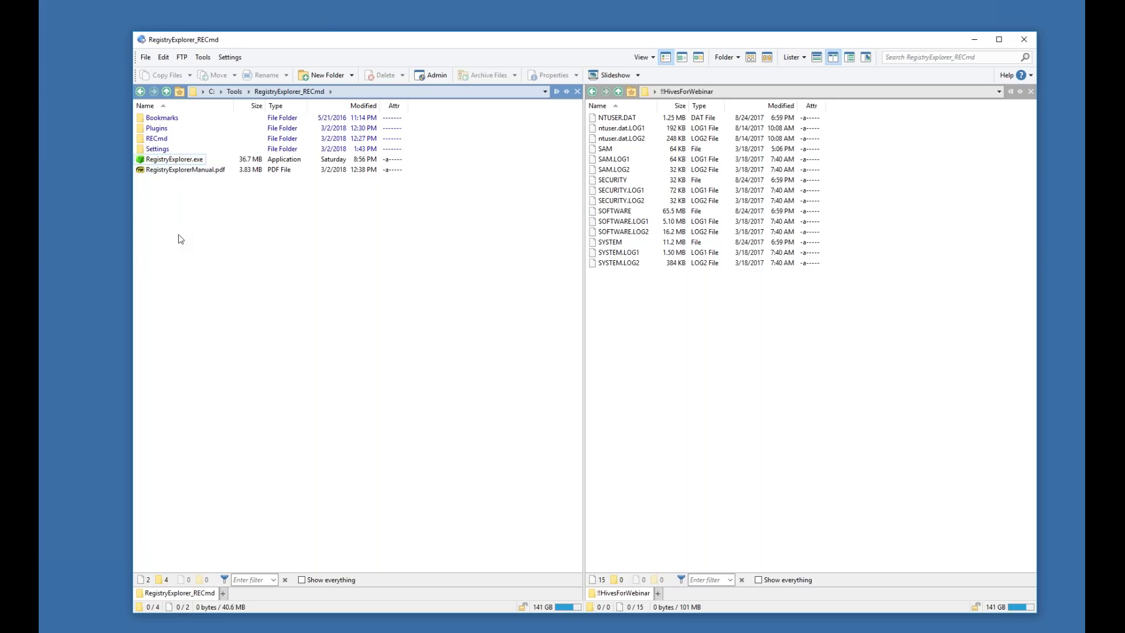
- Inspect the contents of the Settings and RECmd folders, returning to the RegistryExplorer_RECmd folder
{"action": "double_click", "coordinate": [157, 149]}
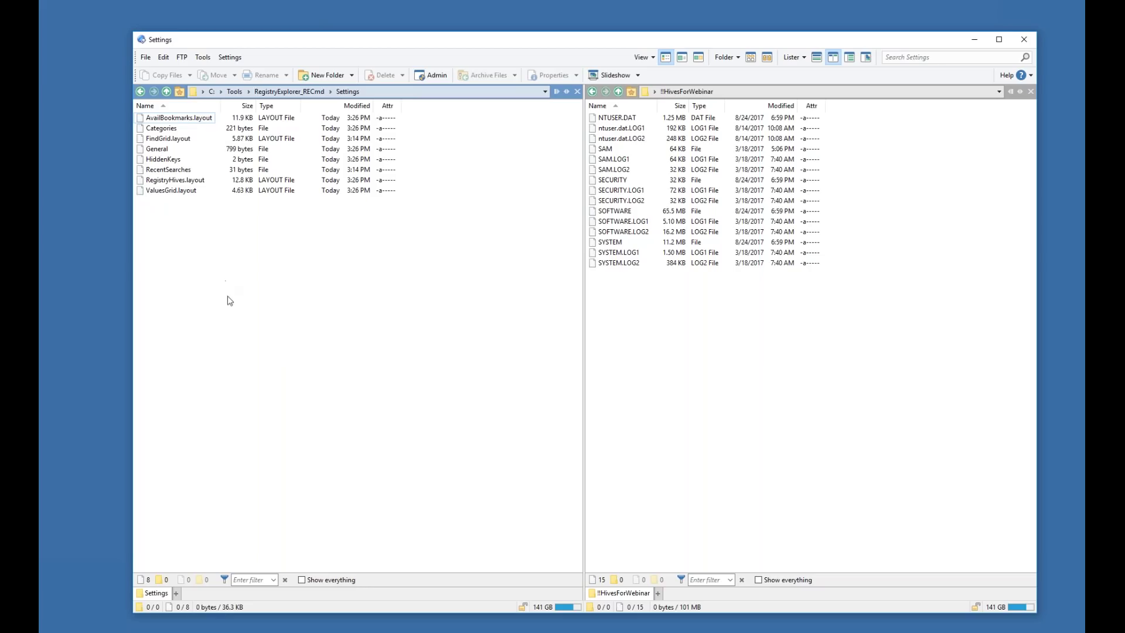
{"action": "key", "text": "BackSpace"}
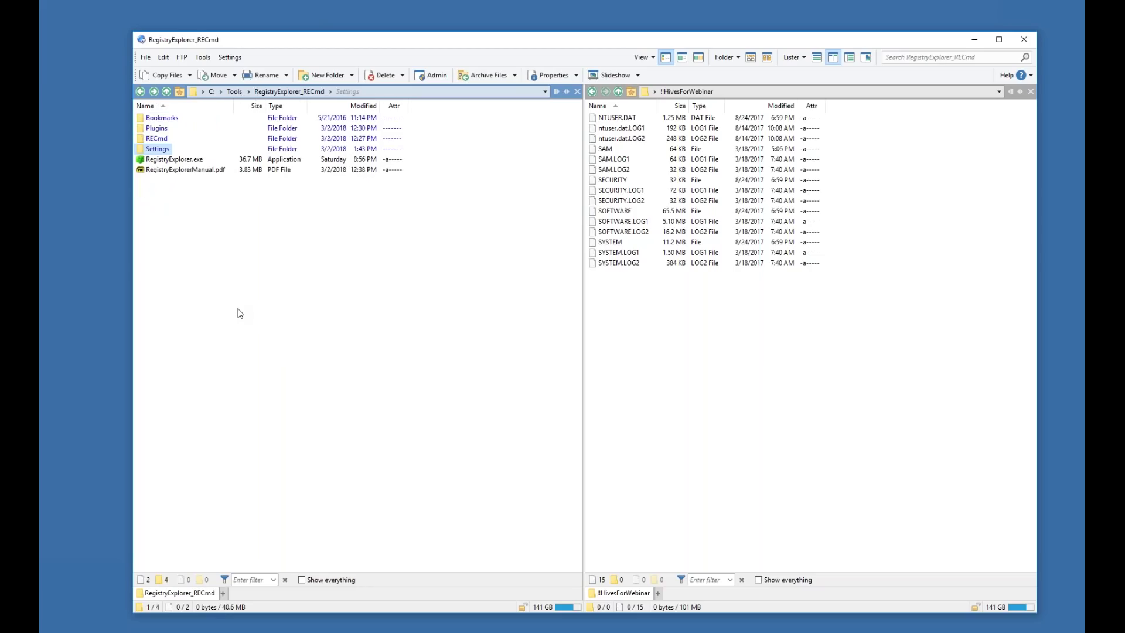
{"action": "key", "text": "Return"}
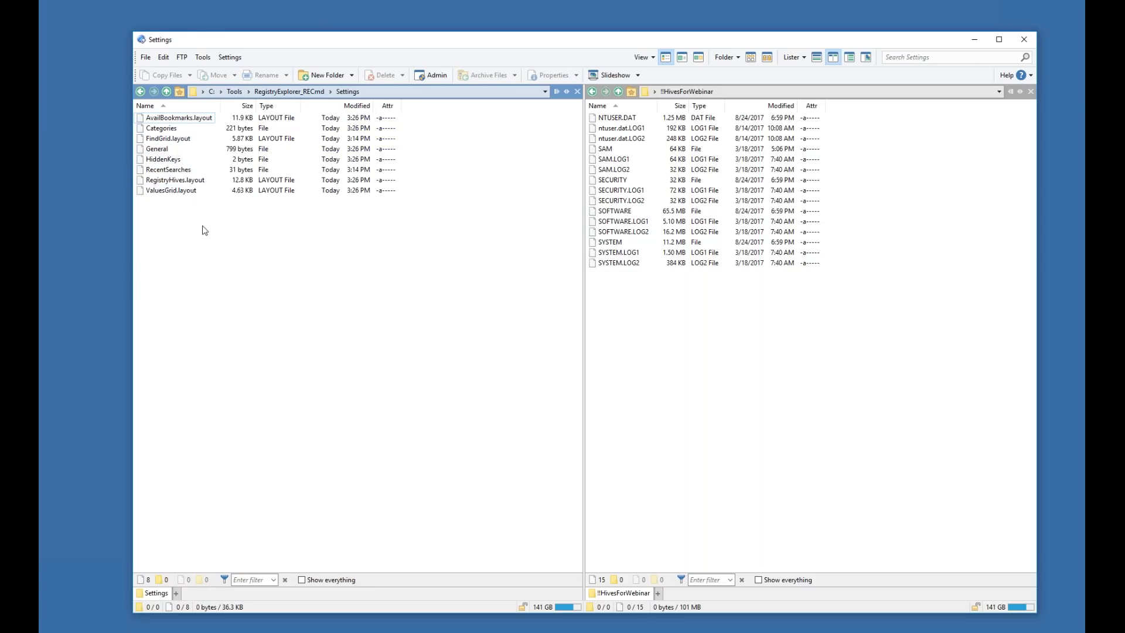
{"action": "key", "text": "BackSpace"}
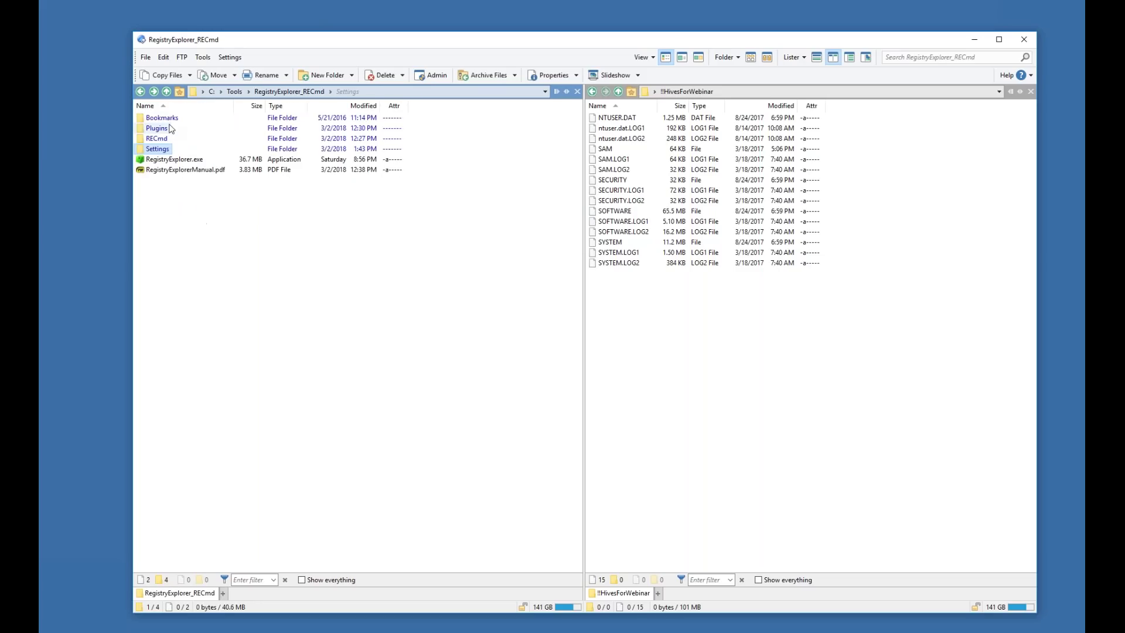
{"action": "double_click", "coordinate": [167, 141]}
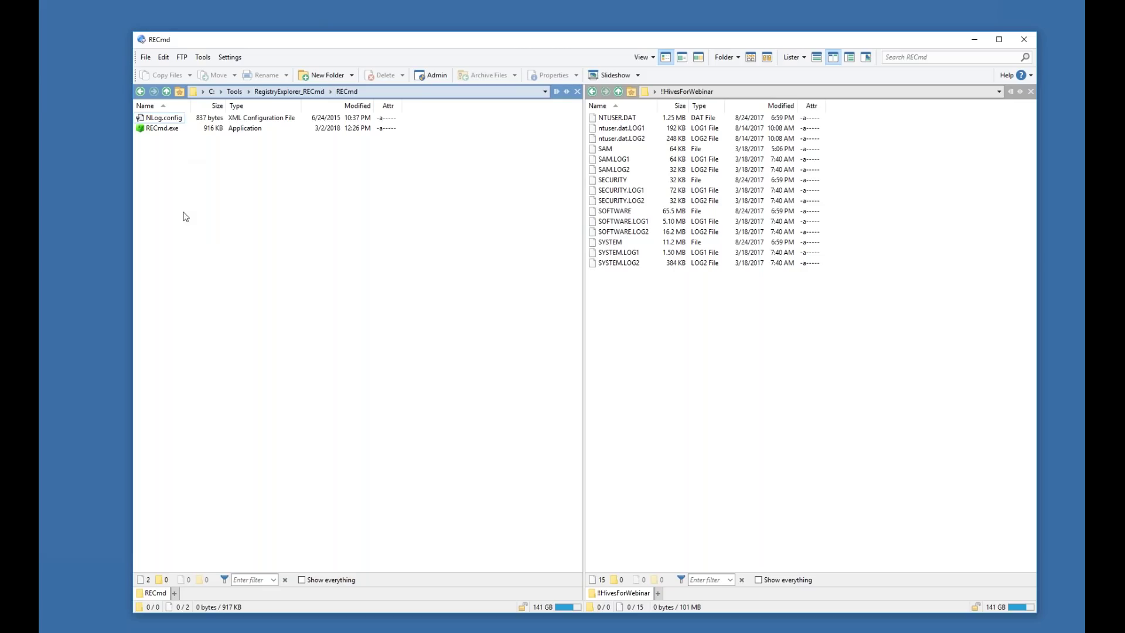
{"action": "double_click", "coordinate": [211, 276]}
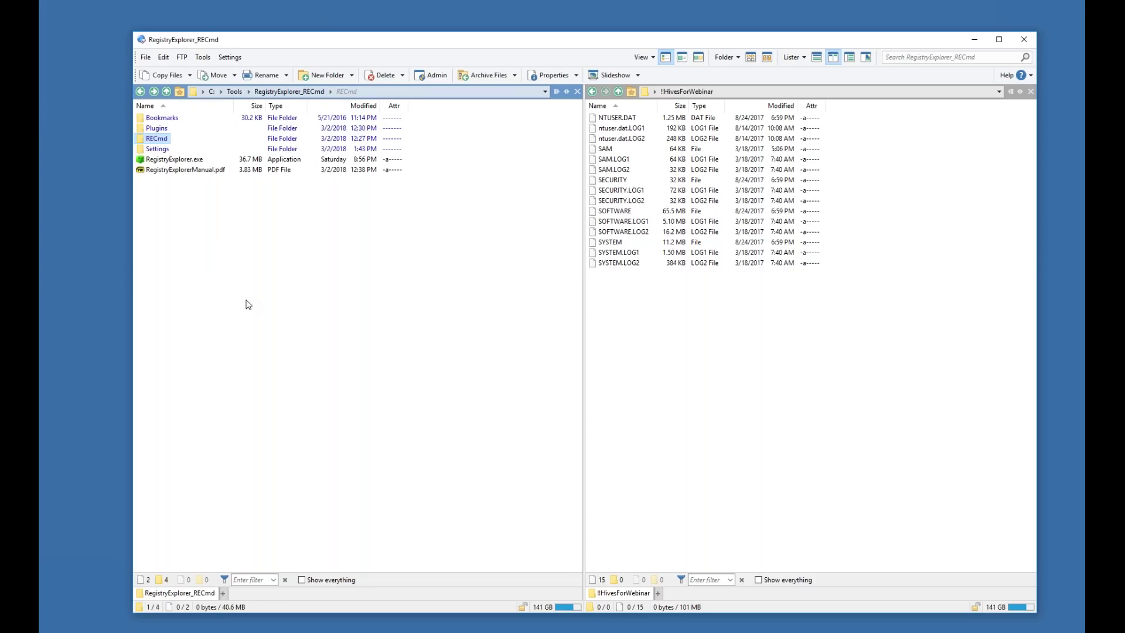
- Examine the plugin DLLs in the Plugins folder and its AppCompatCache subfolder, then return to the RegistryExplorer_RECmd folder
{"action": "double_click", "coordinate": [163, 130]}
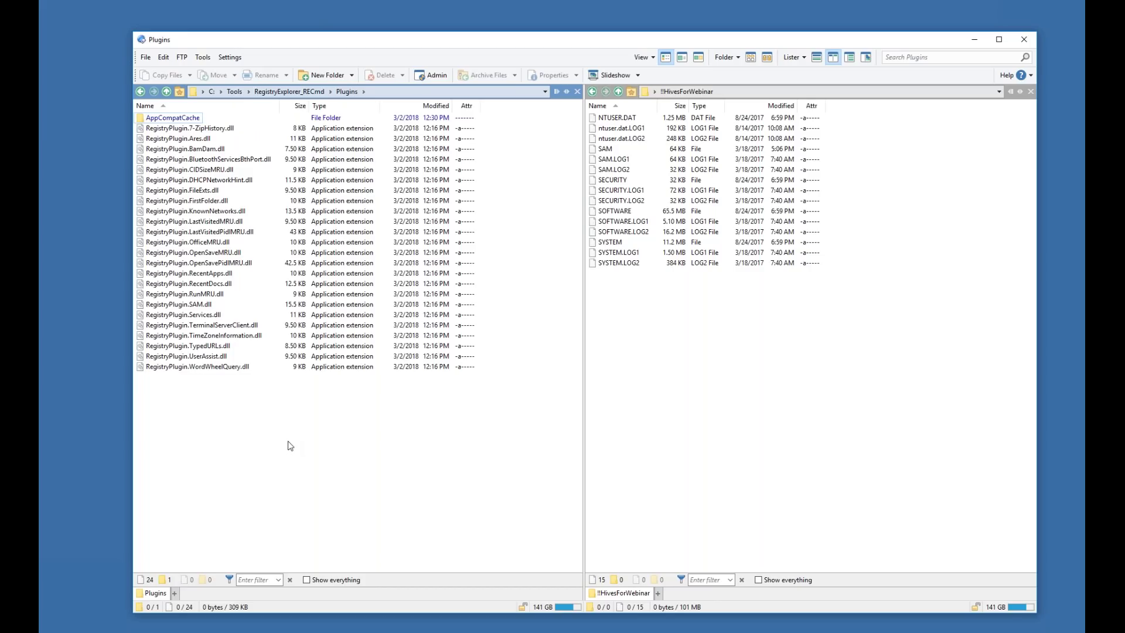
{"action": "left_click", "coordinate": [225, 368]}
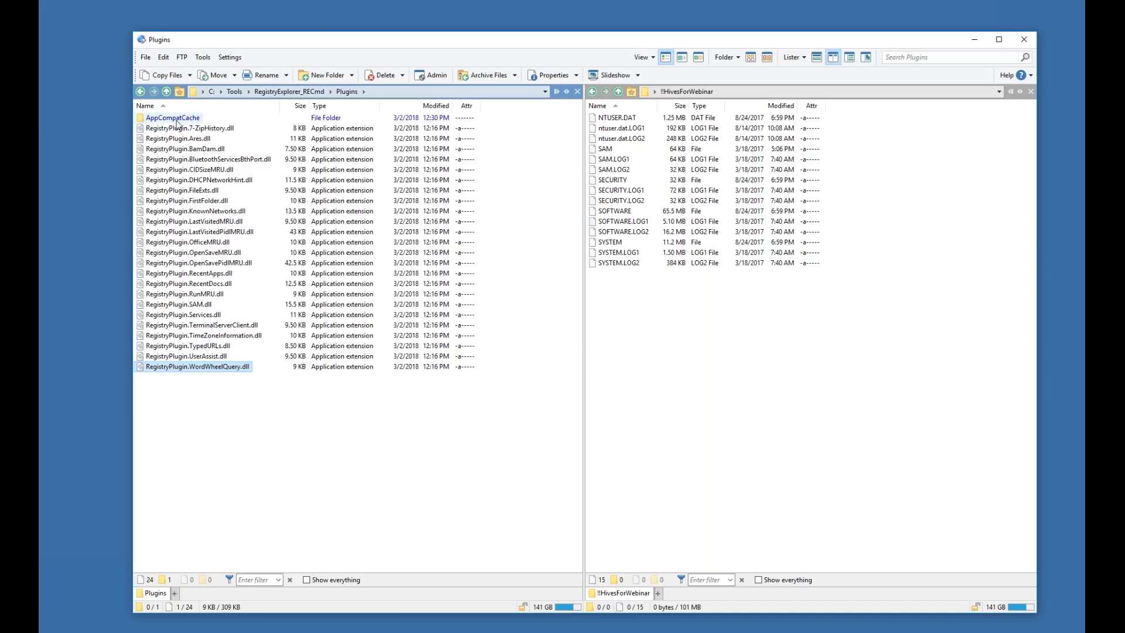
{"action": "mouse_move", "coordinate": [181, 124]}
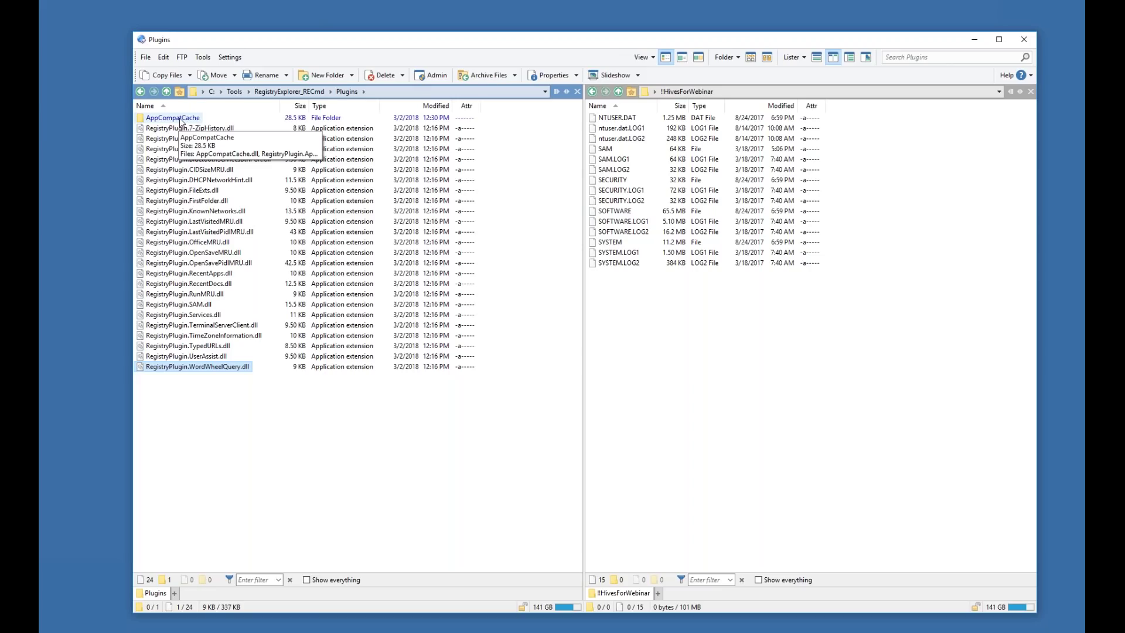
{"action": "double_click", "coordinate": [194, 118]}
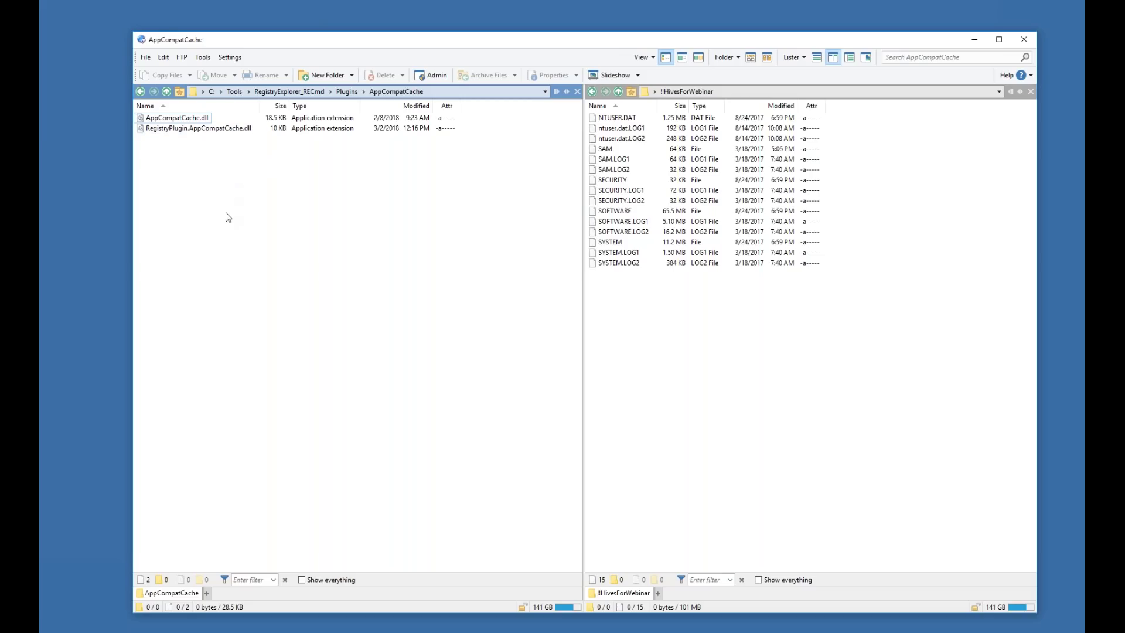
{"action": "key", "text": "BackSpace"}
{"action": "key", "text": "BackSpace"}
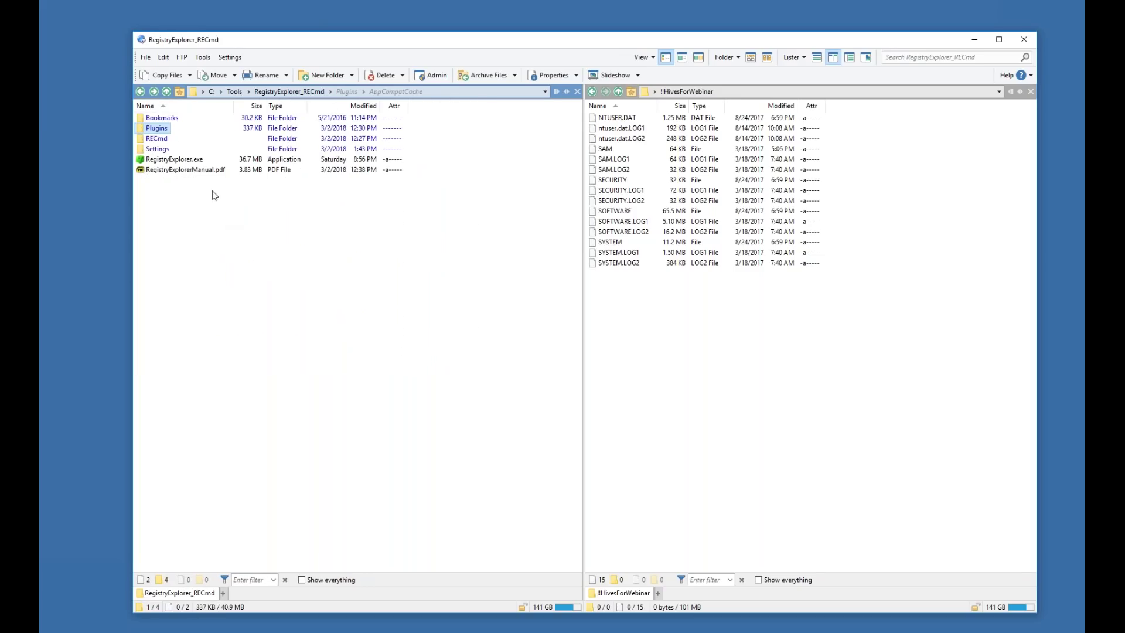
- Open the Bookmarks folder, check its User subfolder, and select the Common subfolder
{"action": "double_click", "coordinate": [171, 117]}
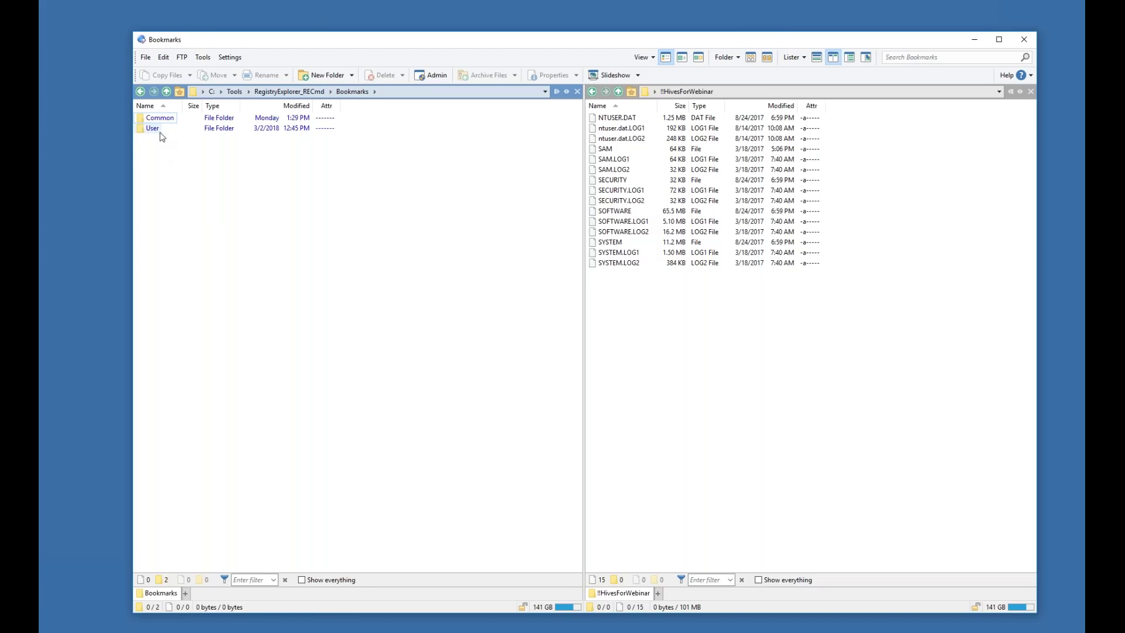
{"action": "double_click", "coordinate": [151, 131]}
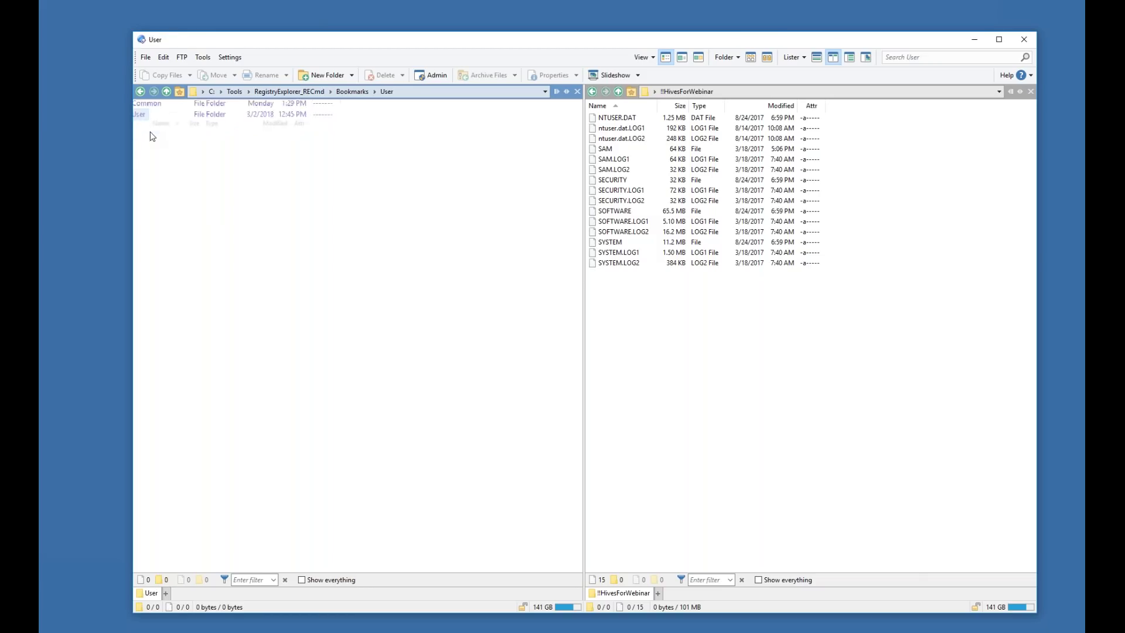
{"action": "key", "text": "BackSpace"}
{"action": "key", "text": "Up"}
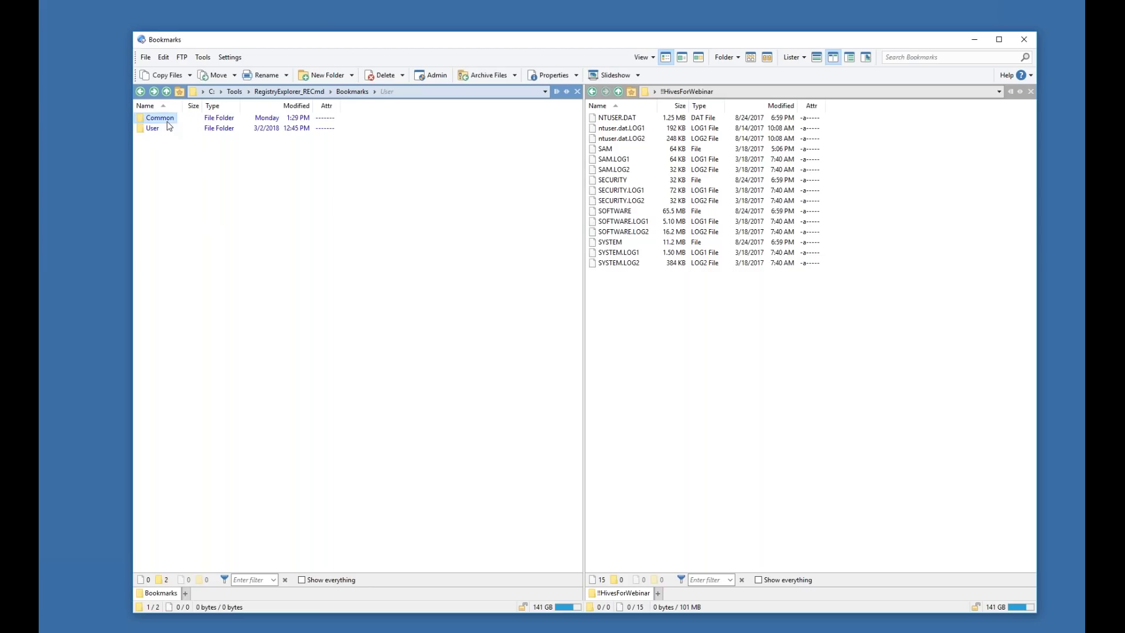
- Look through the full list of bookmark files in the Common folder and return to the RegistryExplorer_RECmd folder
{"action": "key", "text": "Return"}
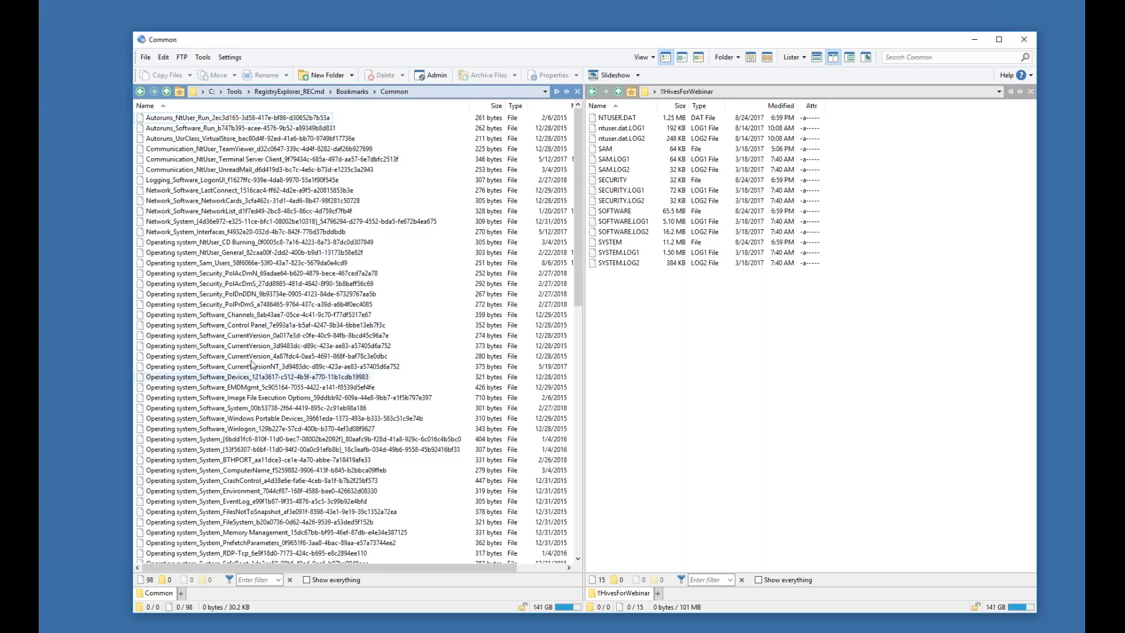
{"action": "scroll", "coordinate": [200, 300], "scroll_direction": "down", "scroll_amount": 2}
{"action": "scroll", "coordinate": [278, 295], "scroll_direction": "down", "scroll_amount": 4}
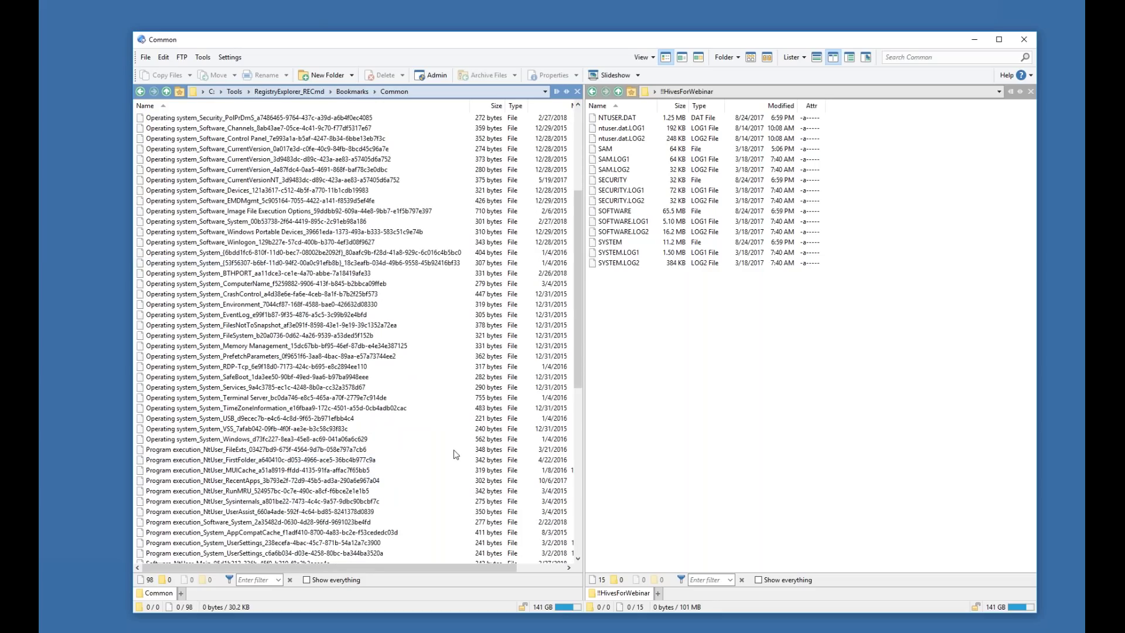
{"action": "scroll", "coordinate": [453, 453], "scroll_direction": "down", "scroll_amount": 1}
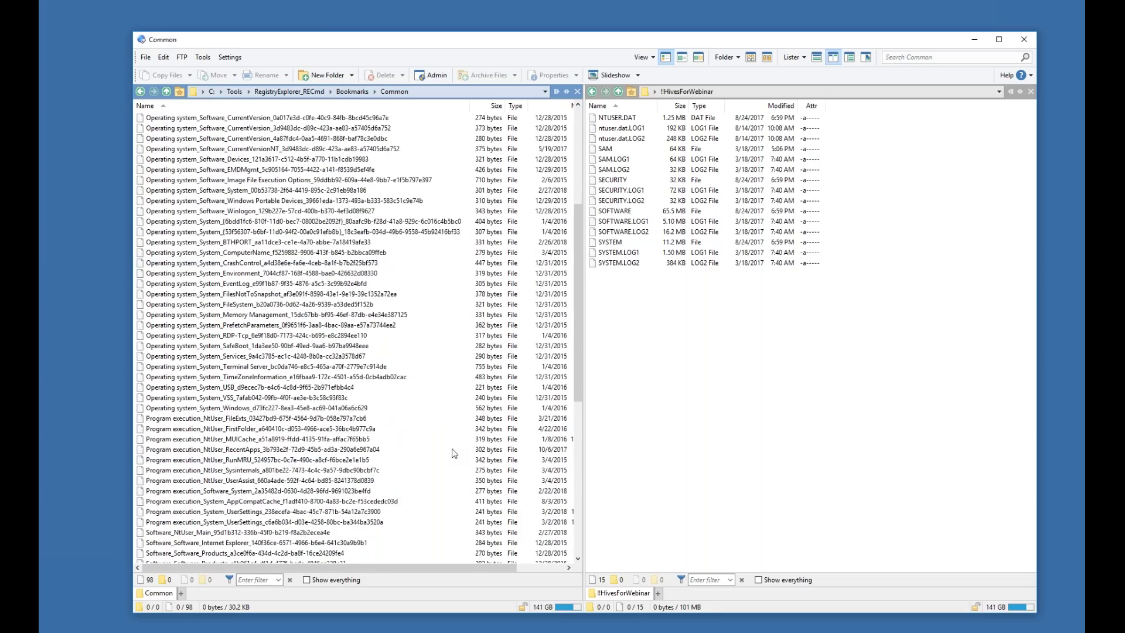
{"action": "scroll", "coordinate": [451, 451], "scroll_direction": "down", "scroll_amount": 4}
{"action": "scroll", "coordinate": [447, 448], "scroll_direction": "down", "scroll_amount": 2}
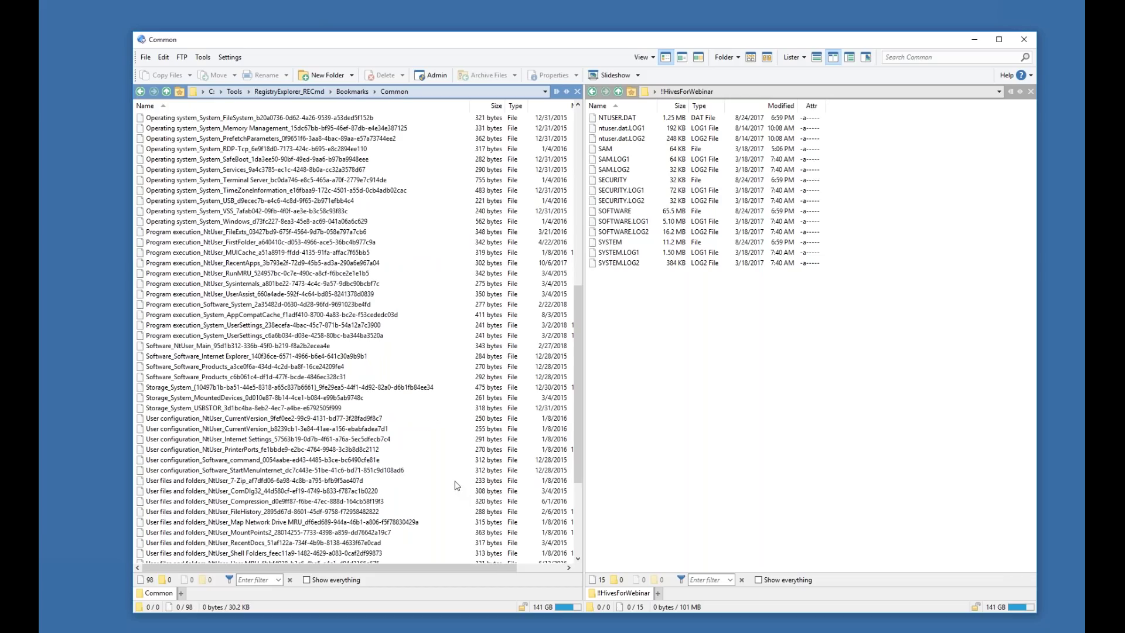
{"action": "scroll", "coordinate": [457, 485], "scroll_direction": "down", "scroll_amount": 1}
{"action": "scroll", "coordinate": [457, 484], "scroll_direction": "down", "scroll_amount": 4}
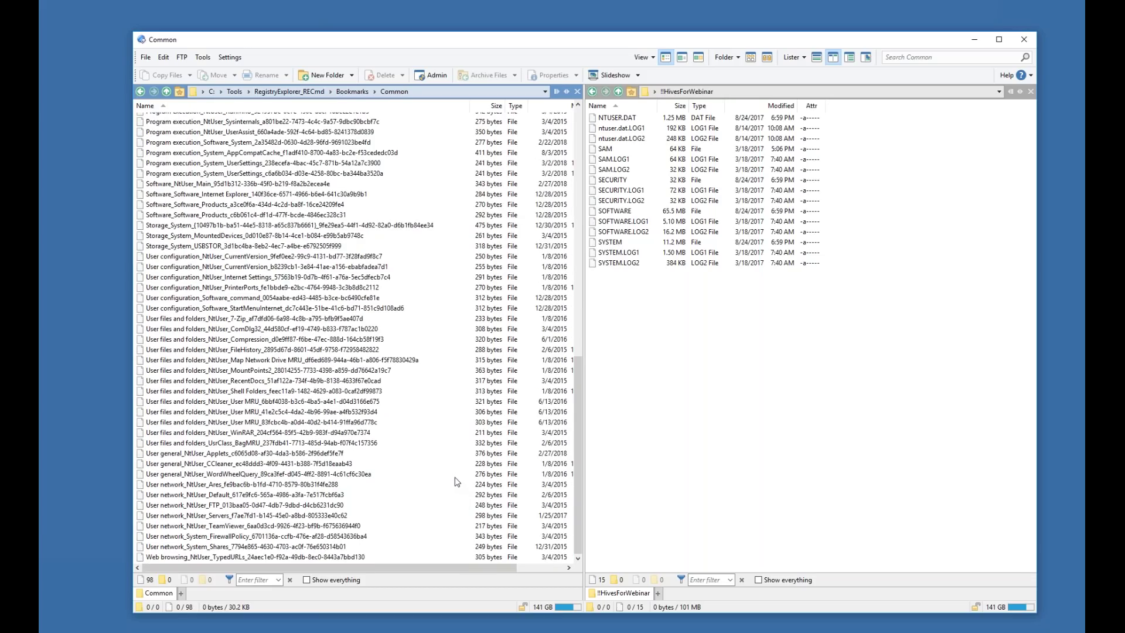
{"action": "key", "text": "BackSpace"}
{"action": "key", "text": "BackSpace"}
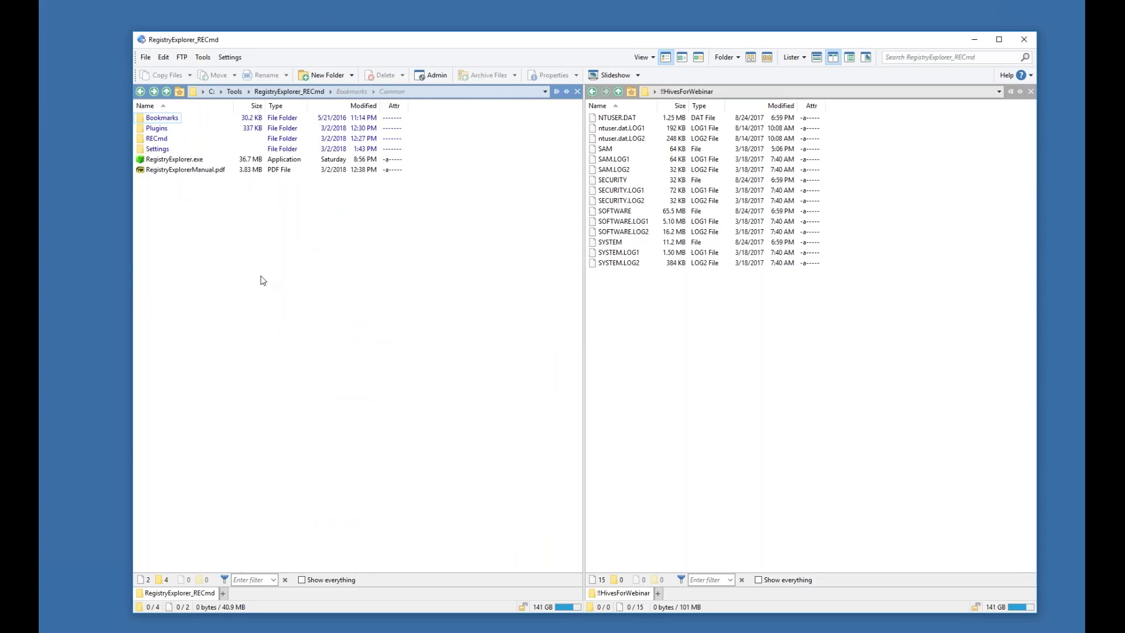
- Launch RegistryExplorer.exe and open its window of loaded plugins
{"action": "left_click", "coordinate": [194, 162]}
{"action": "double_click", "coordinate": [193, 161]}
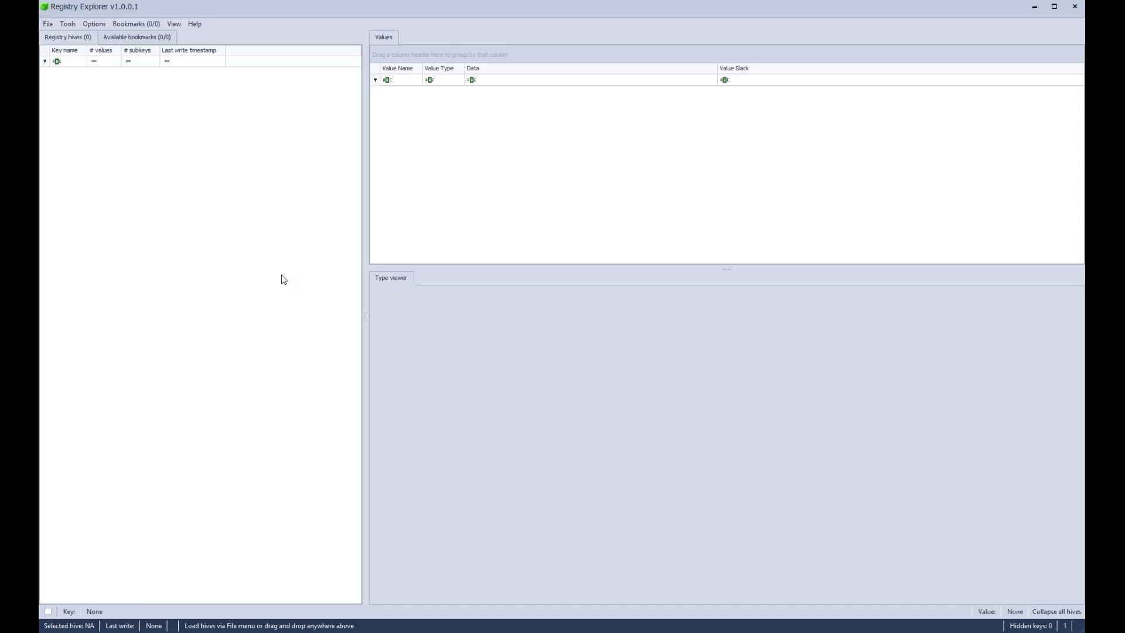
{"action": "left_click", "coordinate": [194, 25]}
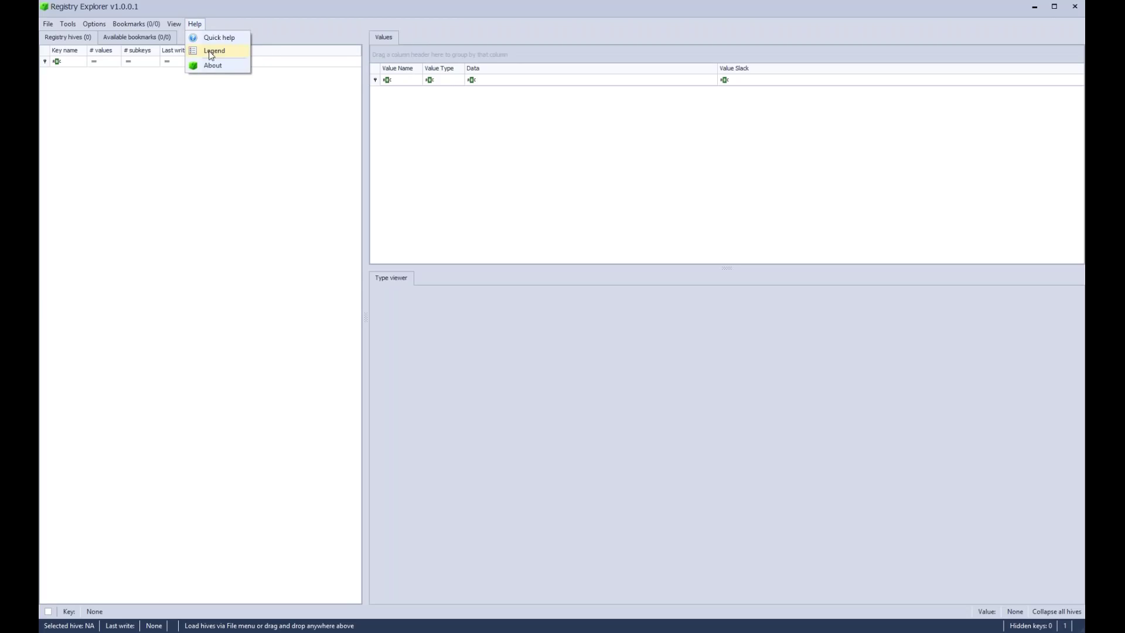
{"action": "mouse_move", "coordinate": [181, 26]}
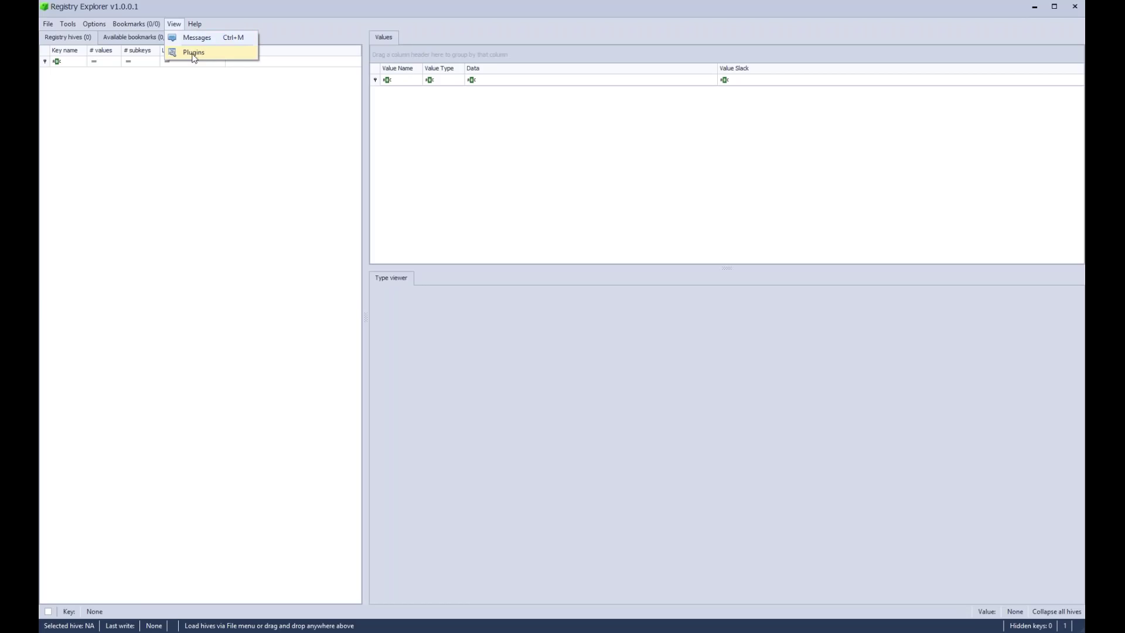
{"action": "left_click", "coordinate": [210, 60]}
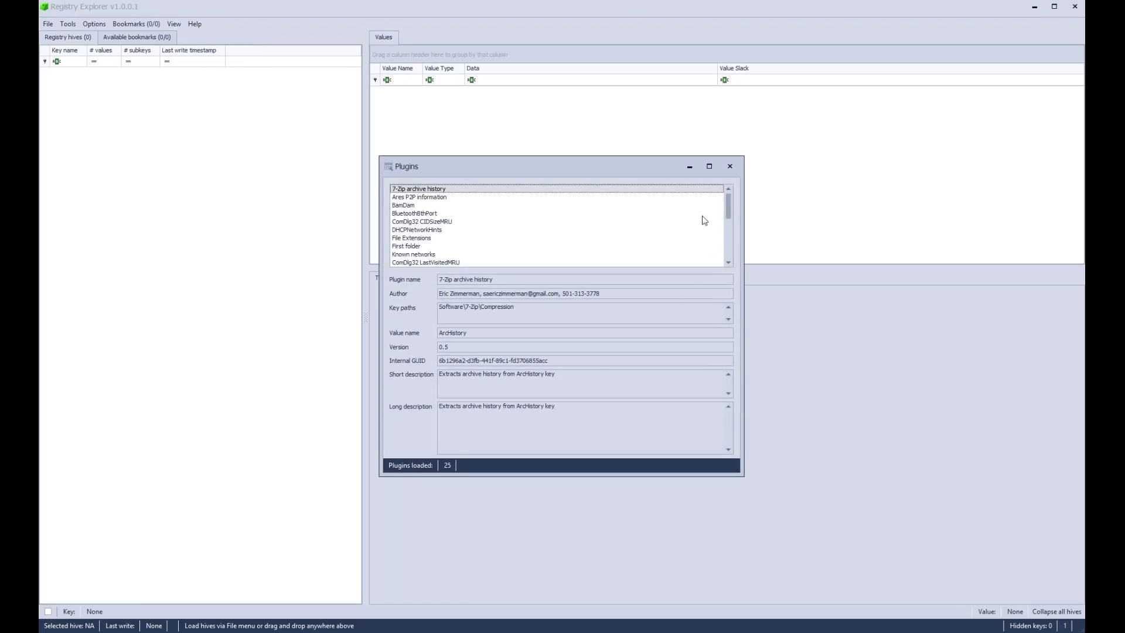
- Review the details of the plugins from 7-Zip archive history through ComDlg32 CIDSizeMRU, including its key path, and close the plugin window
{"action": "mouse_move", "coordinate": [727, 199]}
{"action": "left_mouse_down"}
{"action": "mouse_move", "coordinate": [726, 247]}
{"action": "mouse_move", "coordinate": [728, 202]}
{"action": "left_mouse_up"}
{"action": "left_click", "coordinate": [480, 206]}
{"action": "left_click", "coordinate": [484, 192]}
{"action": "key", "text": "Down"}
{"action": "key", "text": "Down"}
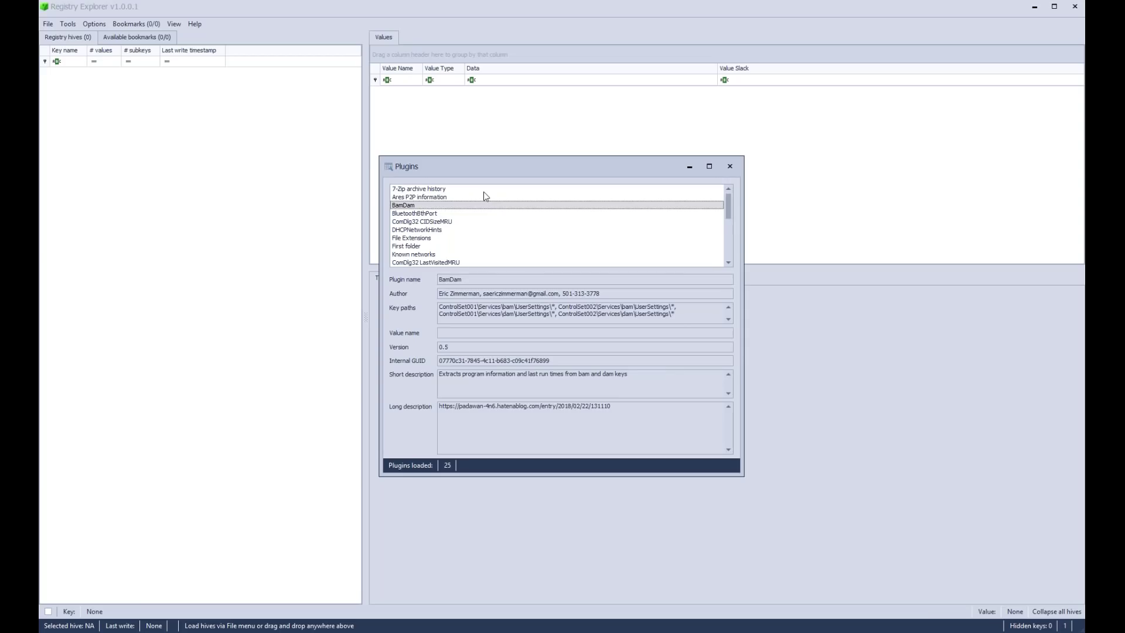
{"action": "key", "text": "Down"}
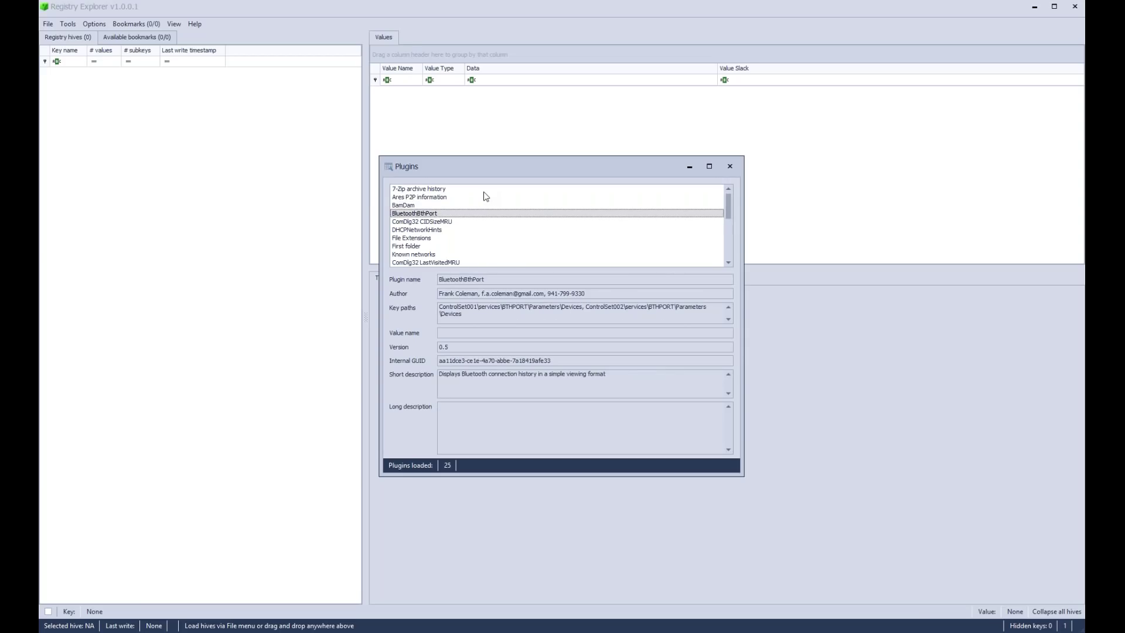
{"action": "key", "text": "Down"}
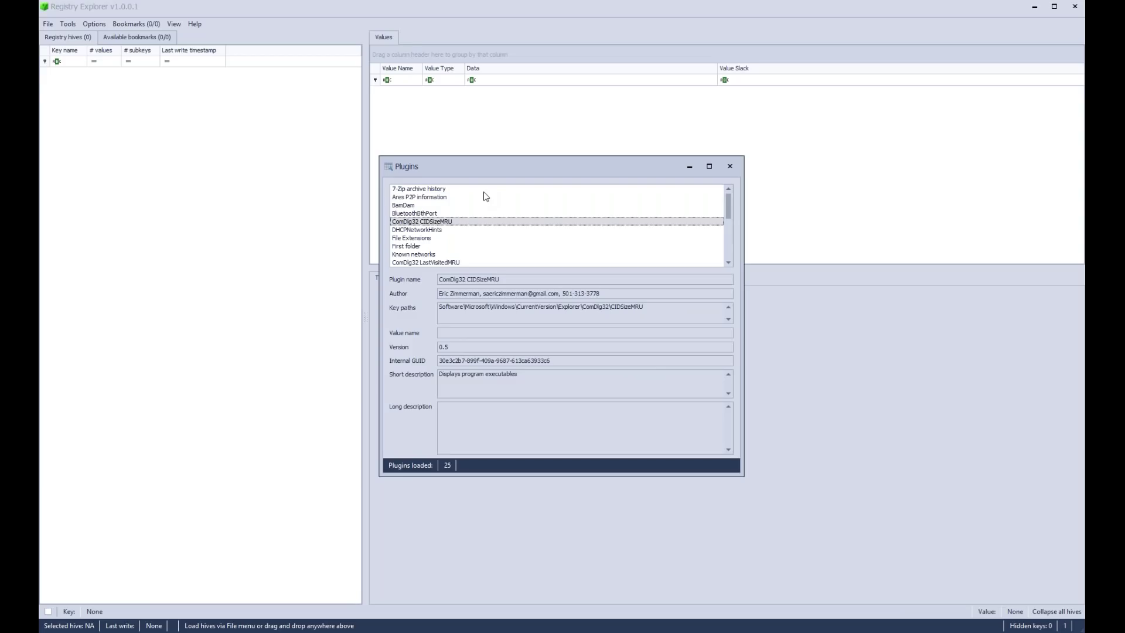
{"action": "left_click_drag", "start_coordinate": [440, 307], "coordinate": [653, 308]}
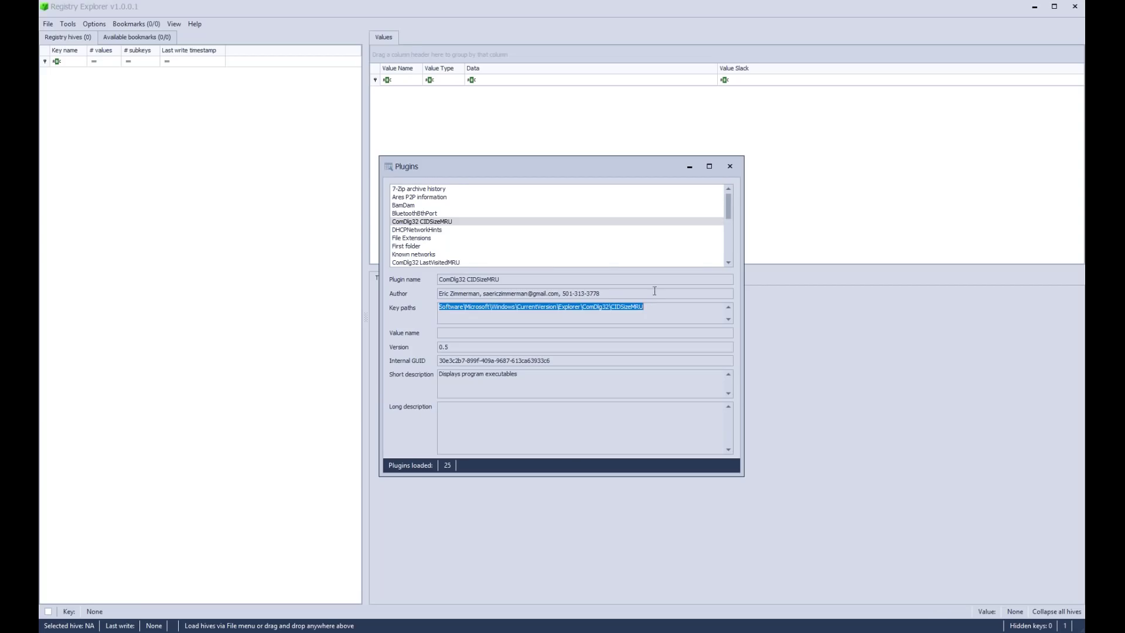
{"action": "scroll", "coordinate": [517, 201], "scroll_direction": "down", "scroll_amount": 5}
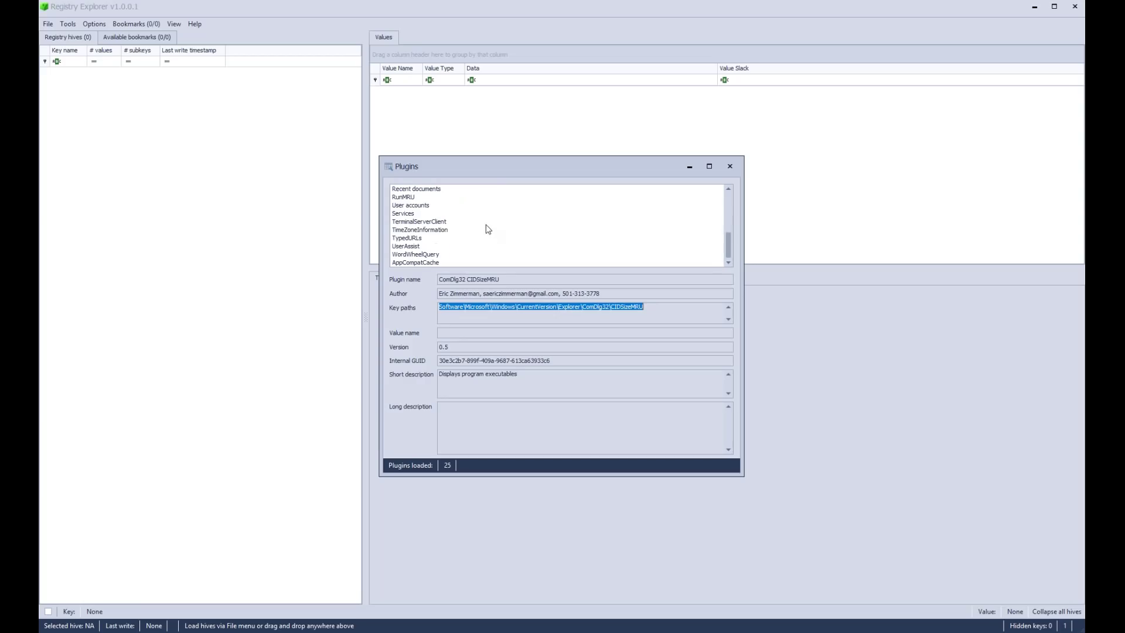
{"action": "left_click", "coordinate": [729, 167]}
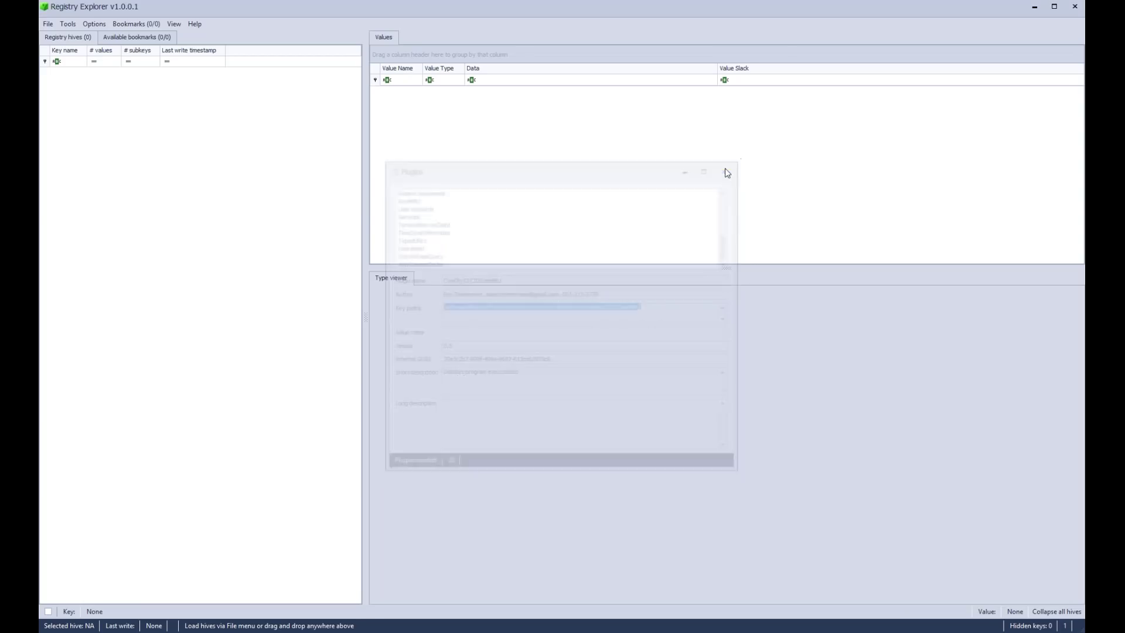
{"action": "left_click", "coordinate": [174, 24]}
{"action": "mouse_move", "coordinate": [154, 26]}
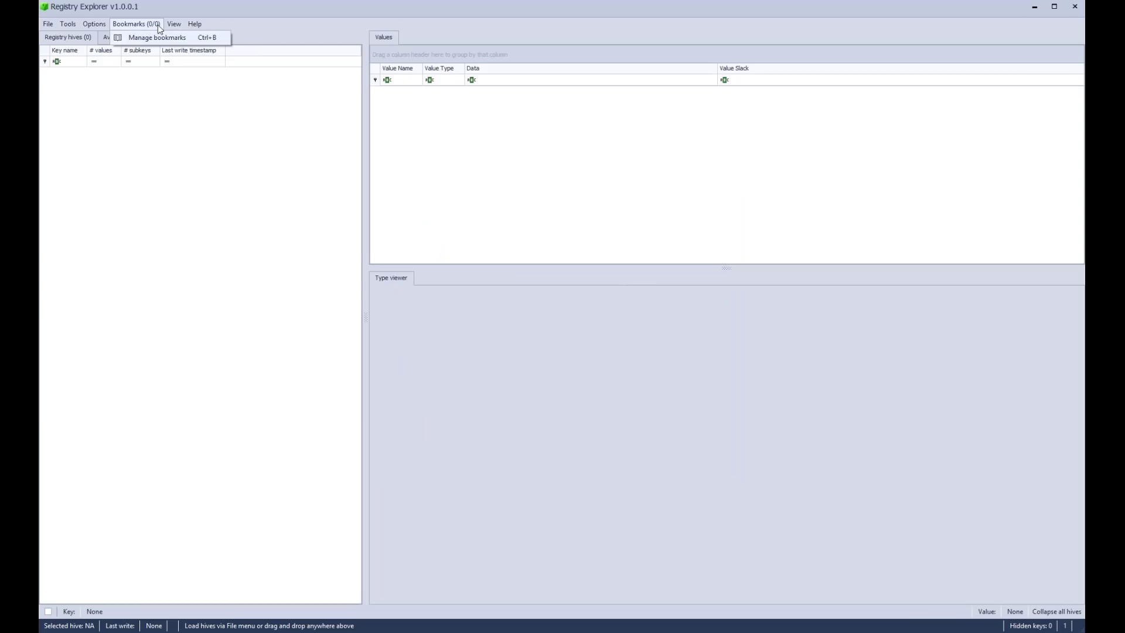
{"action": "left_click", "coordinate": [121, 109]}
- Review the program options, the available skins including Theme Skins, and the preferences, leaving the preferences without saving
{"action": "left_click", "coordinate": [96, 24]}
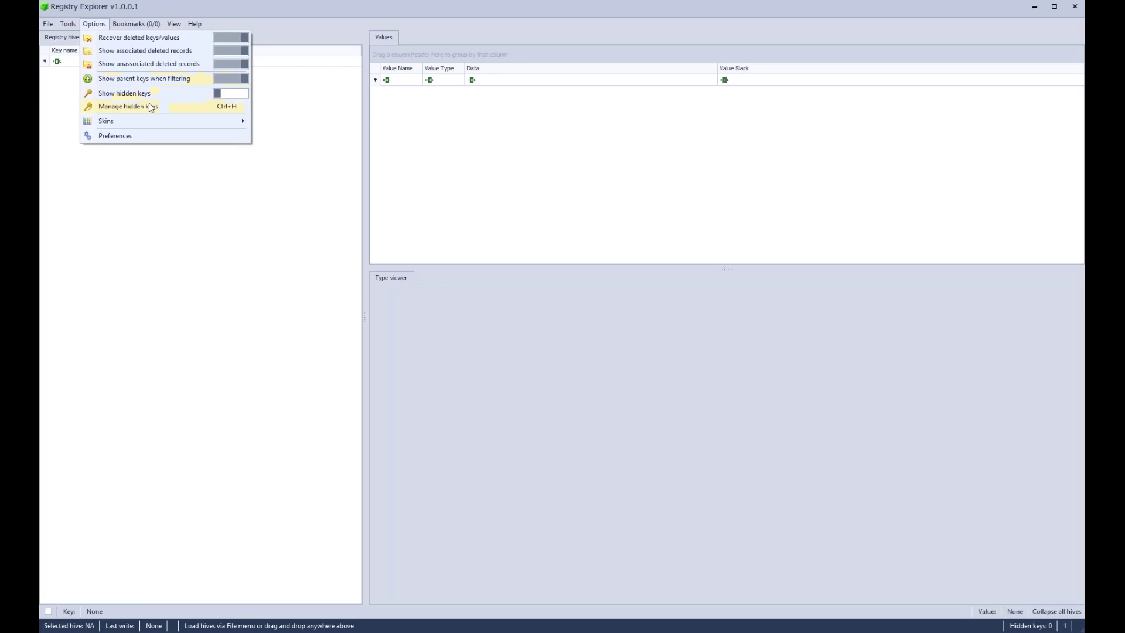
{"action": "mouse_move", "coordinate": [146, 121]}
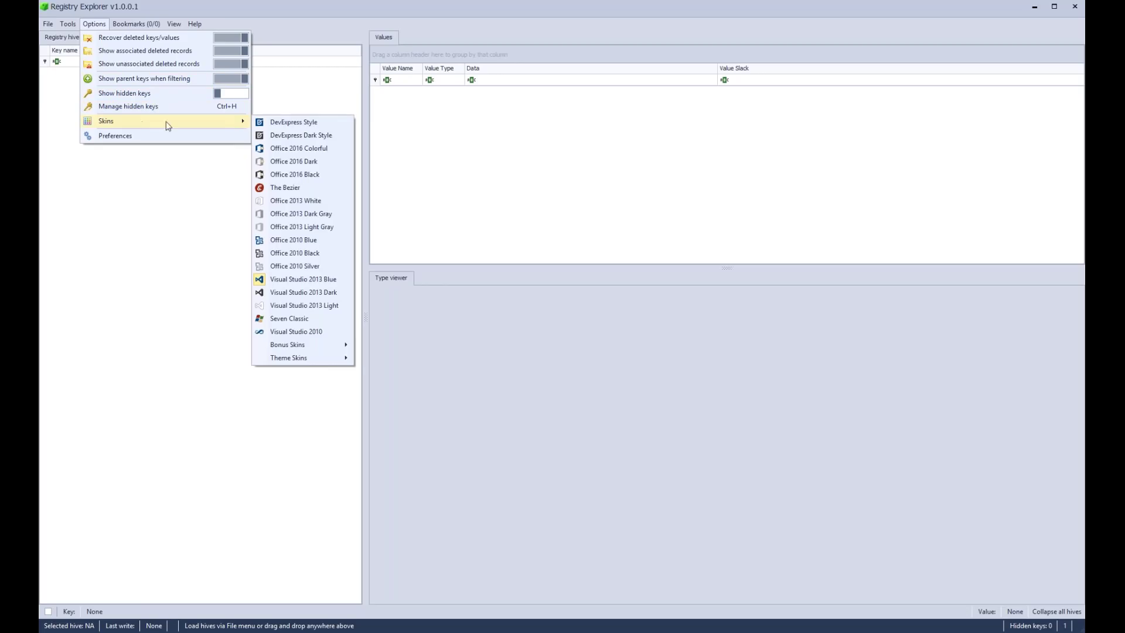
{"action": "mouse_move", "coordinate": [319, 359]}
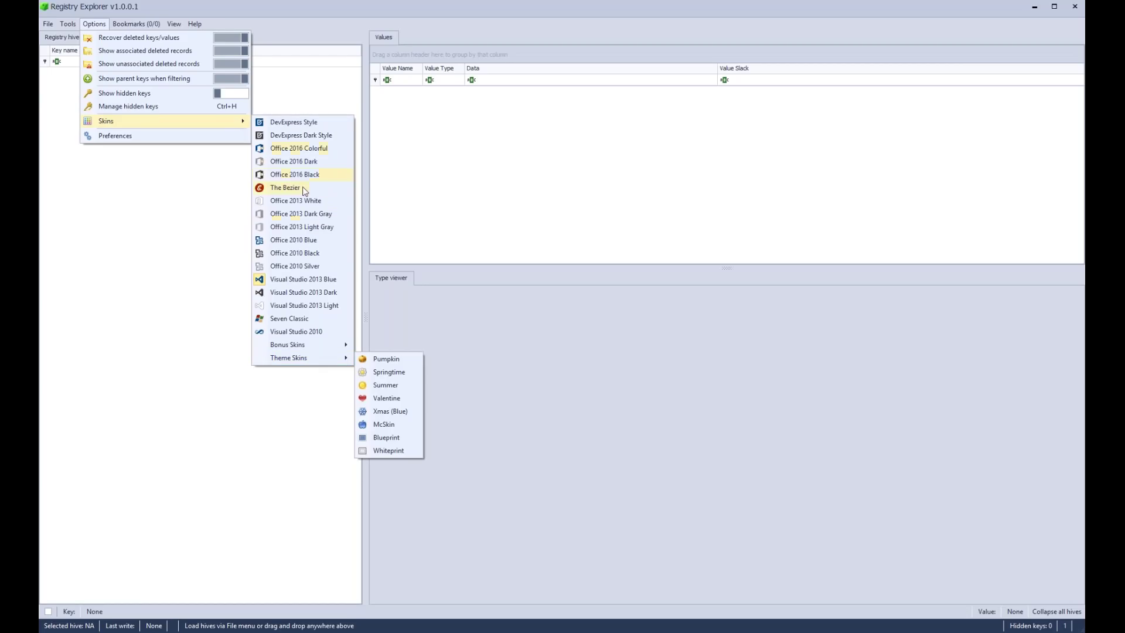
{"action": "left_click", "coordinate": [138, 139]}
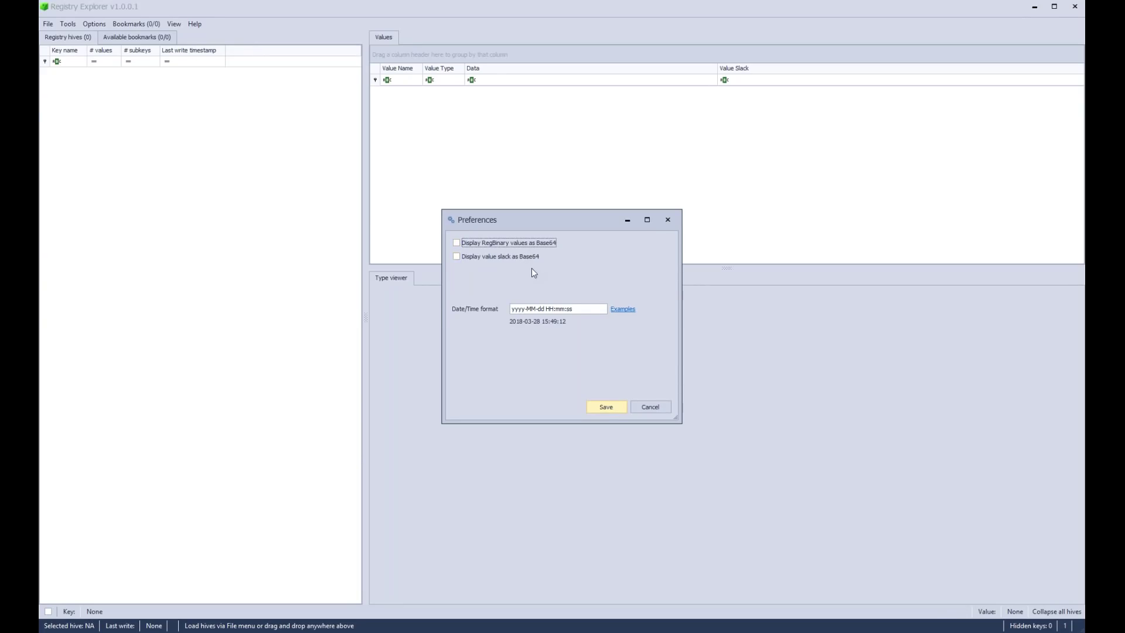
{"action": "left_click", "coordinate": [652, 407]}
- Check the Find tool and the commands for loading offline hives and projects
{"action": "left_click", "coordinate": [69, 25]}
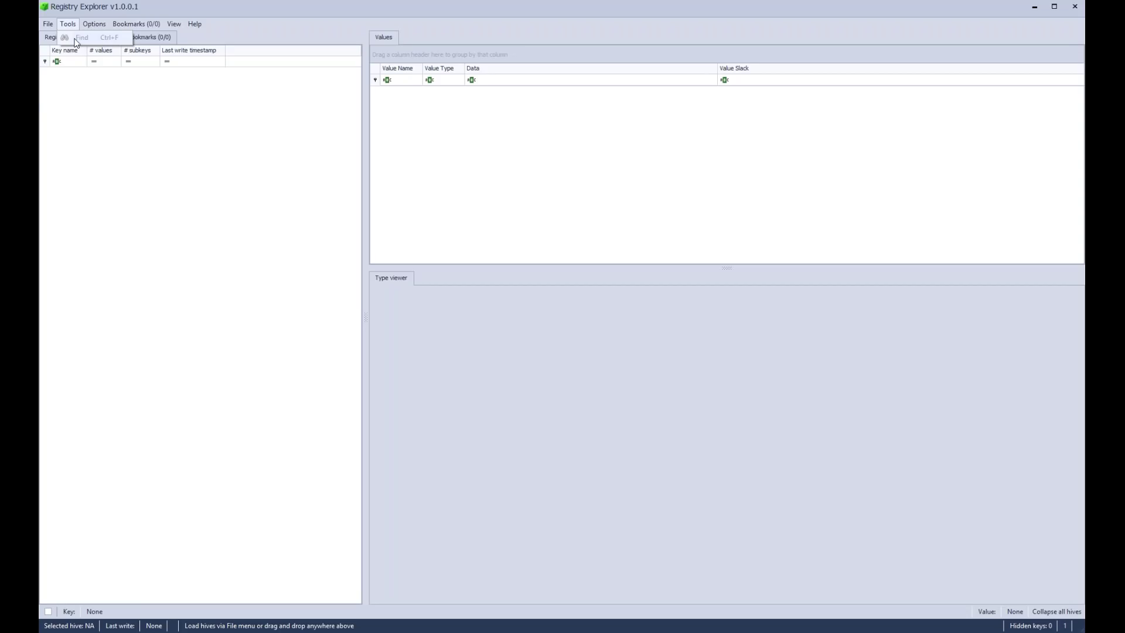
{"action": "mouse_move", "coordinate": [51, 26]}
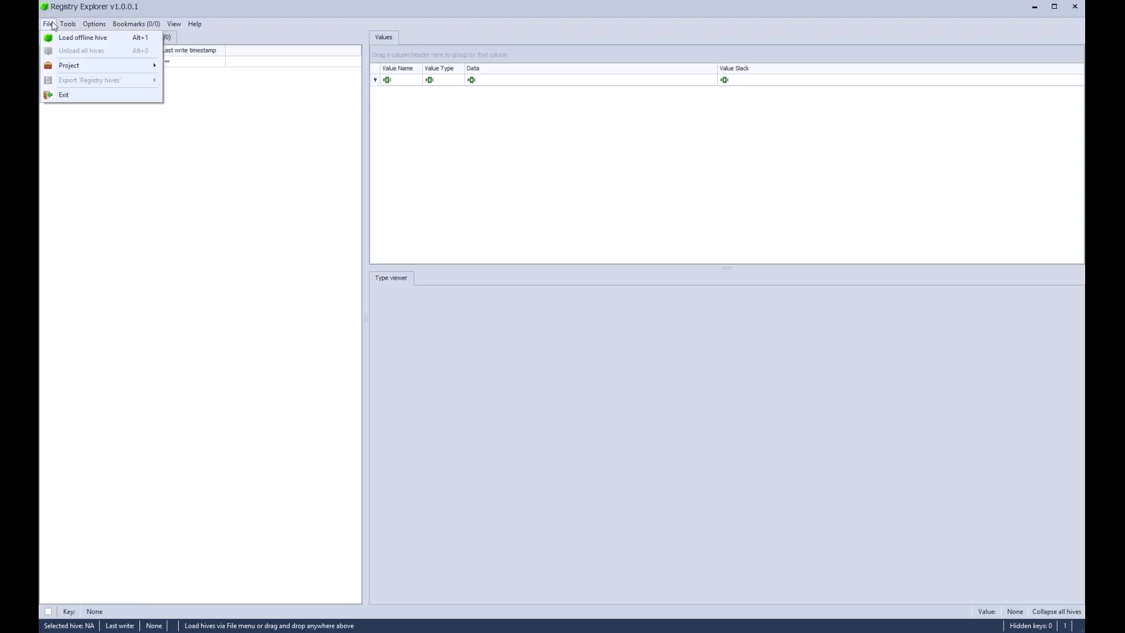
{"action": "mouse_move", "coordinate": [68, 71]}
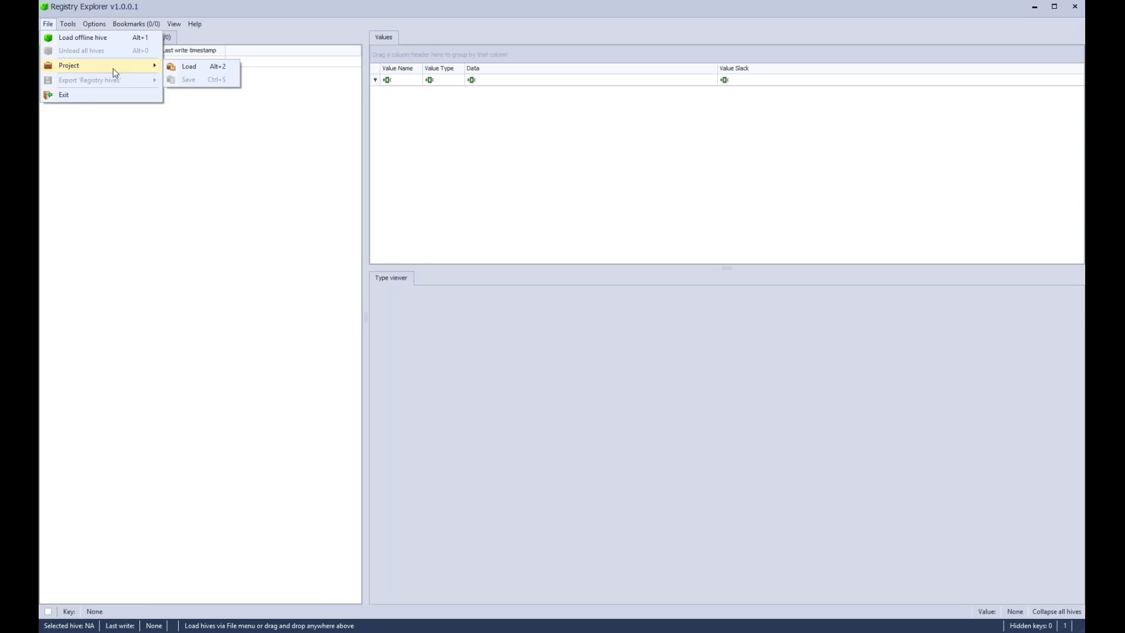
{"action": "left_click", "coordinate": [144, 138]}
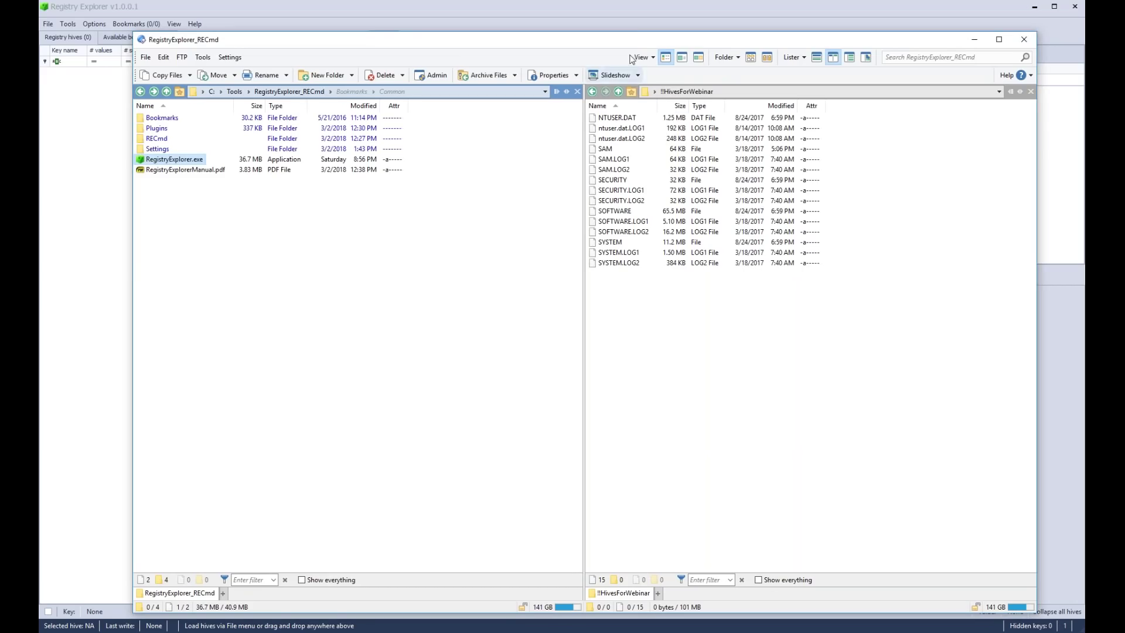
- Load NTUSER.DAT from the !!HivesForWebinar folder into Registry Explorer and agree to replay its transaction logs
{"action": "left_click_drag", "start_coordinate": [635, 43], "coordinate": [636, 328]}
{"action": "left_click_drag", "start_coordinate": [622, 412], "coordinate": [213, 186]}
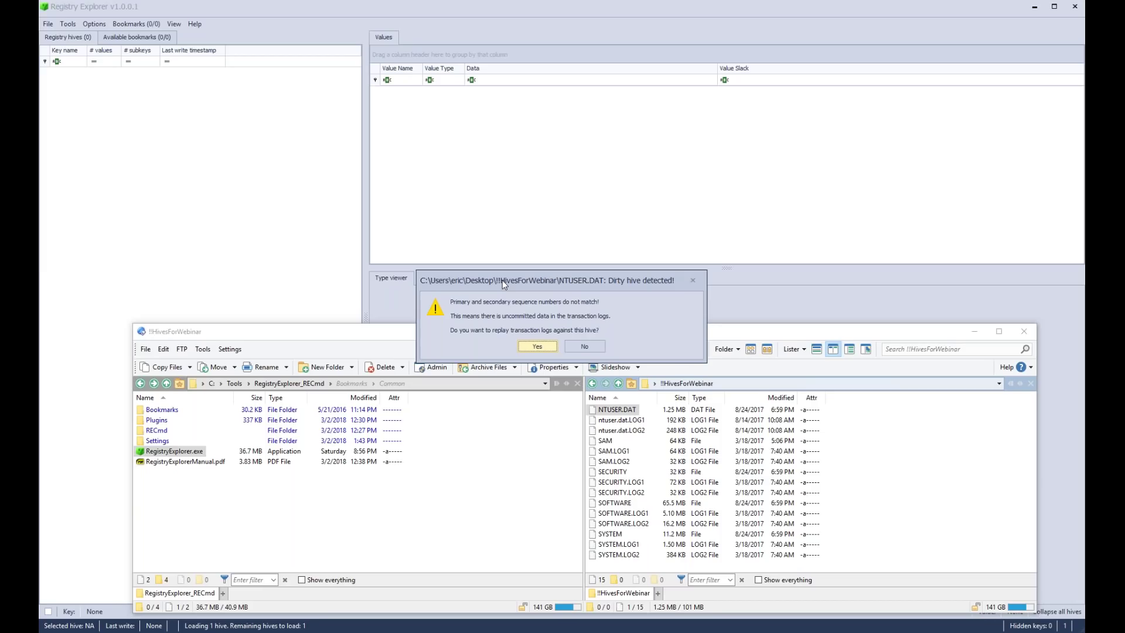
{"action": "left_click", "coordinate": [537, 347]}
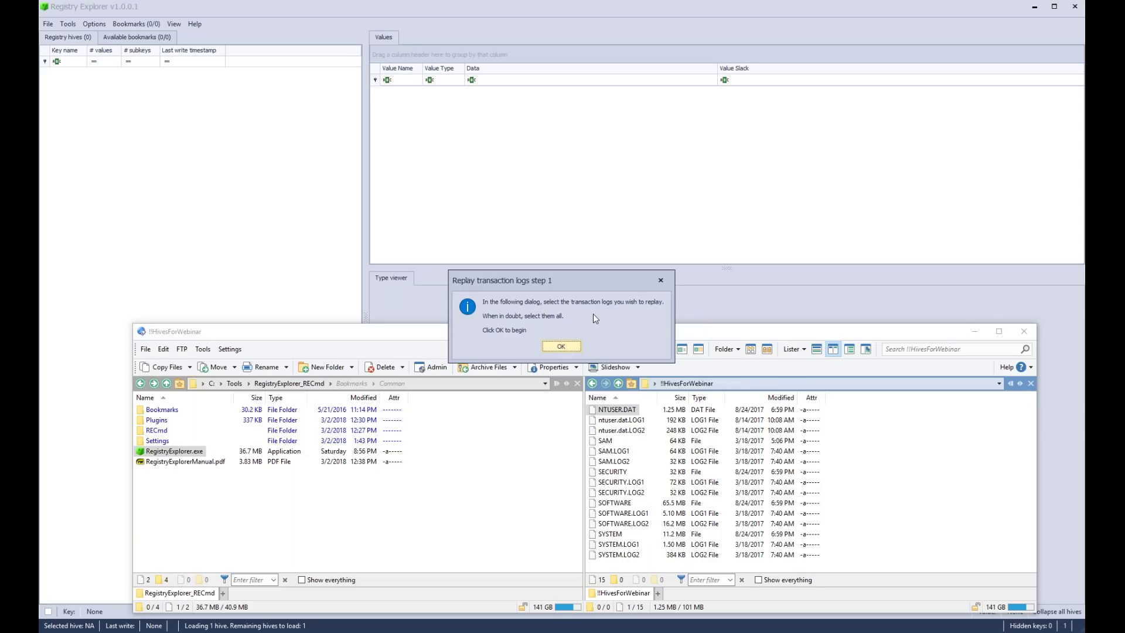
- Choose both NTUSER transaction logs, ntuser.dat.LOG1 and ntuser.dat.LOG2, and replay them against the hive
{"action": "left_click", "coordinate": [561, 346]}
{"action": "double_click", "coordinate": [492, 237]}
{"action": "left_click", "coordinate": [509, 246], "text": "shift"}
{"action": "left_click", "coordinate": [752, 462]}
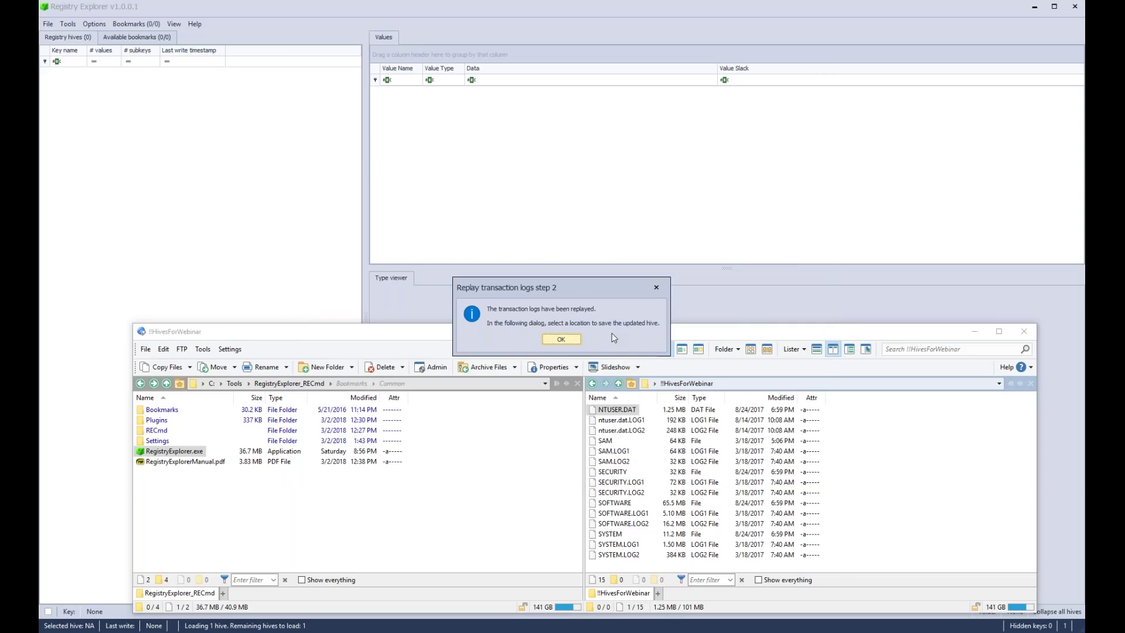
- Save the updated hive on the Desktop as NTUSER.DAT_ and load both the updated and the dirty hive
{"action": "left_click", "coordinate": [560, 339]}
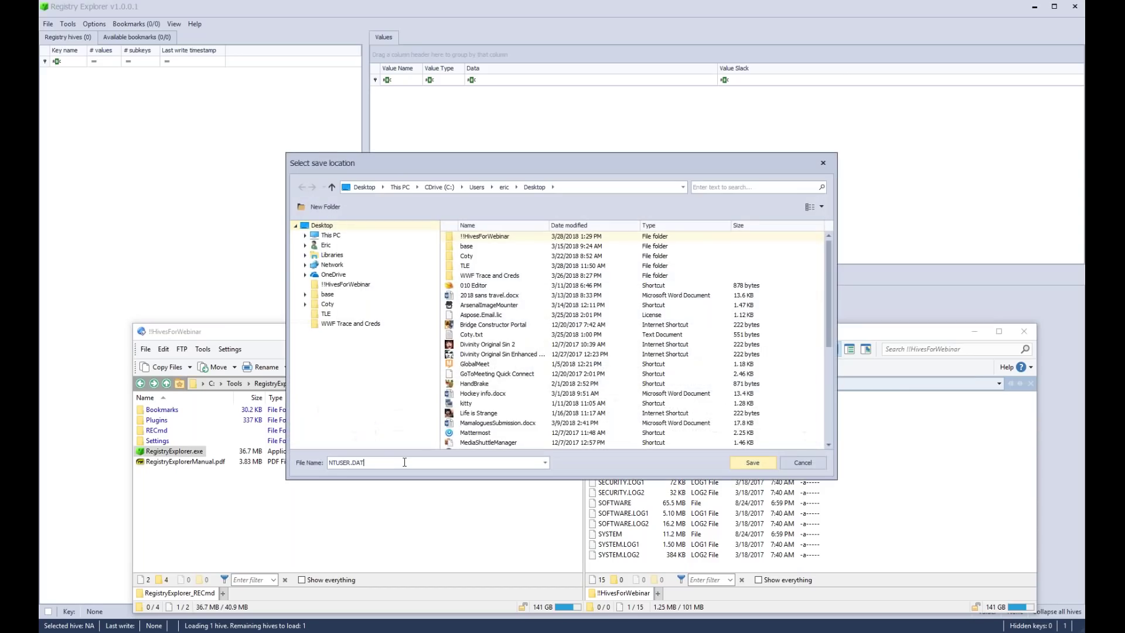
{"action": "key", "text": "Return"}
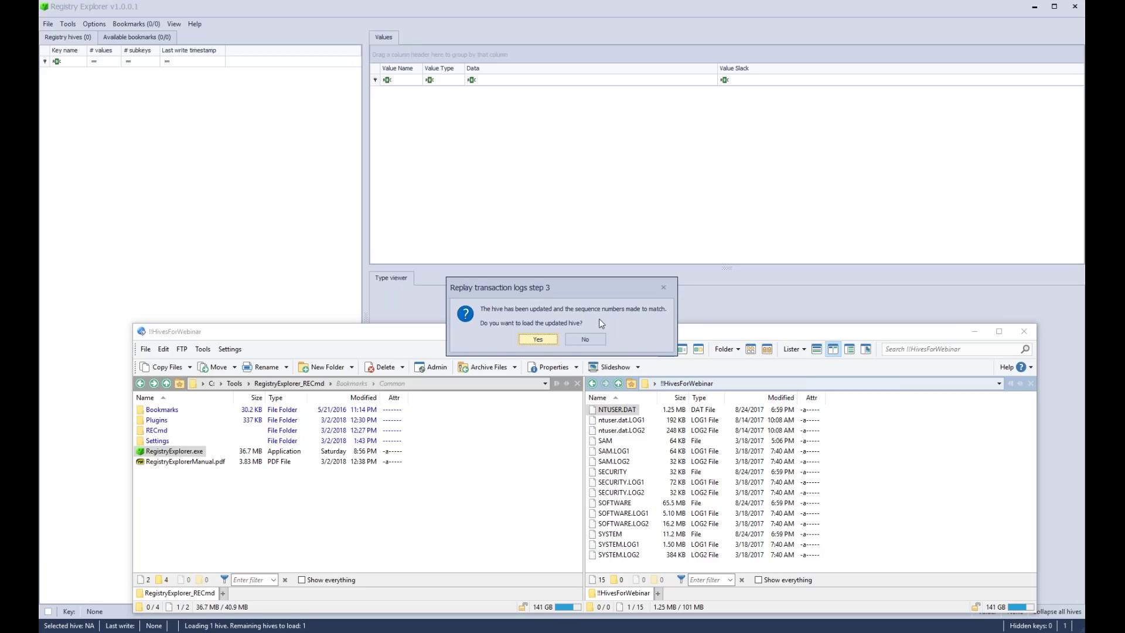
{"action": "left_click", "coordinate": [538, 339]}
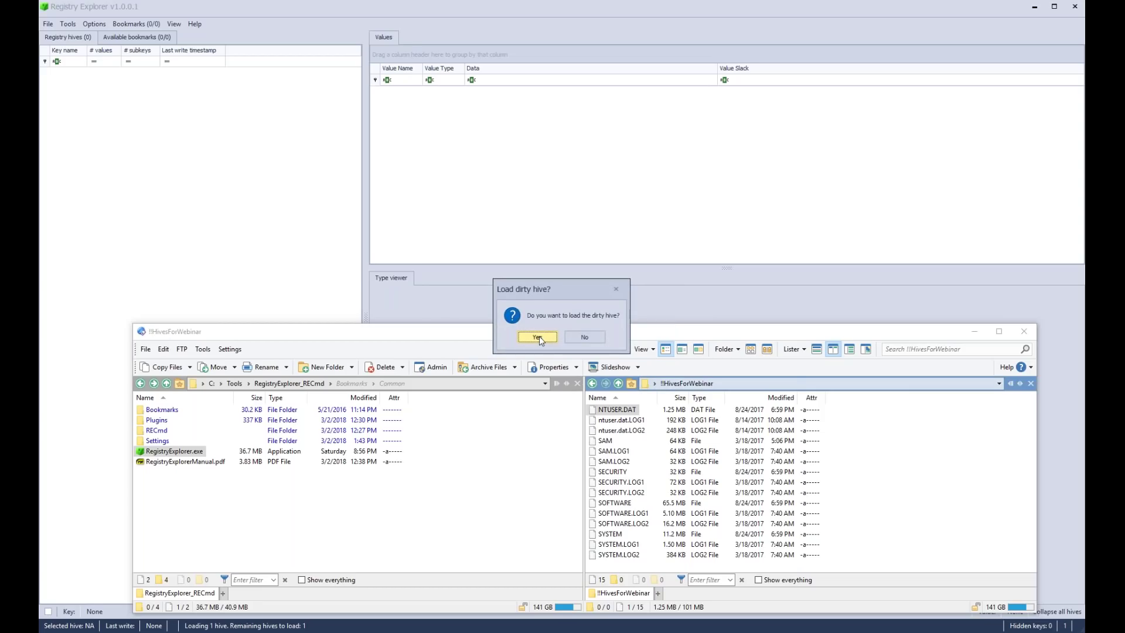
{"action": "left_click", "coordinate": [538, 338]}
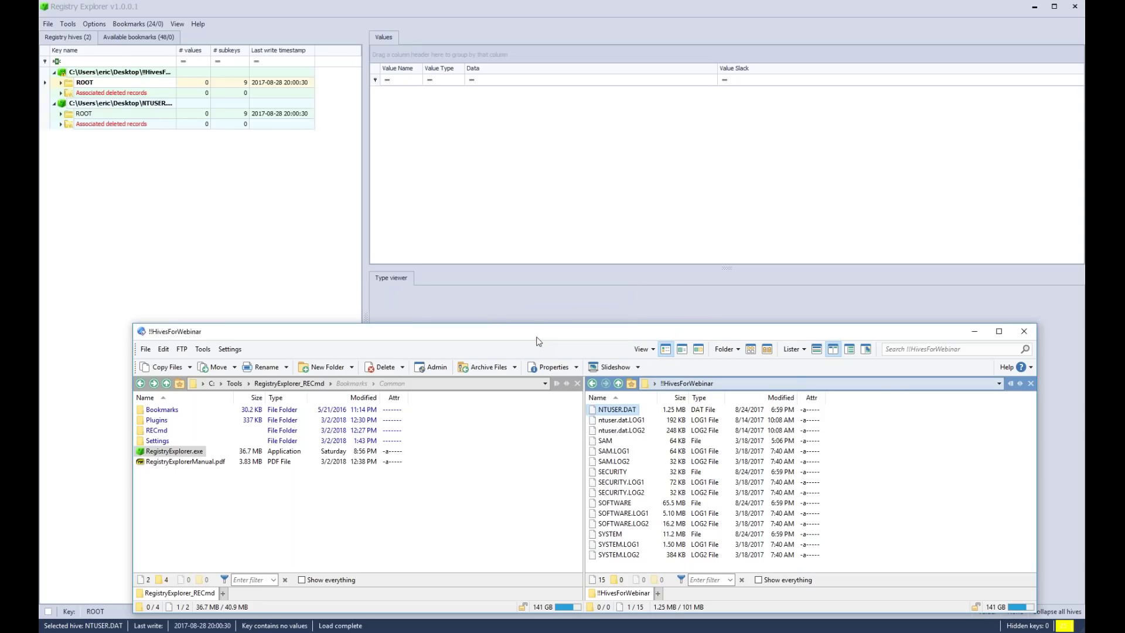
- Return to Registry Explorer, widen the Key name column to show the full hive paths, and compare the two hives' ROOT keys
{"action": "left_click", "coordinate": [157, 222]}
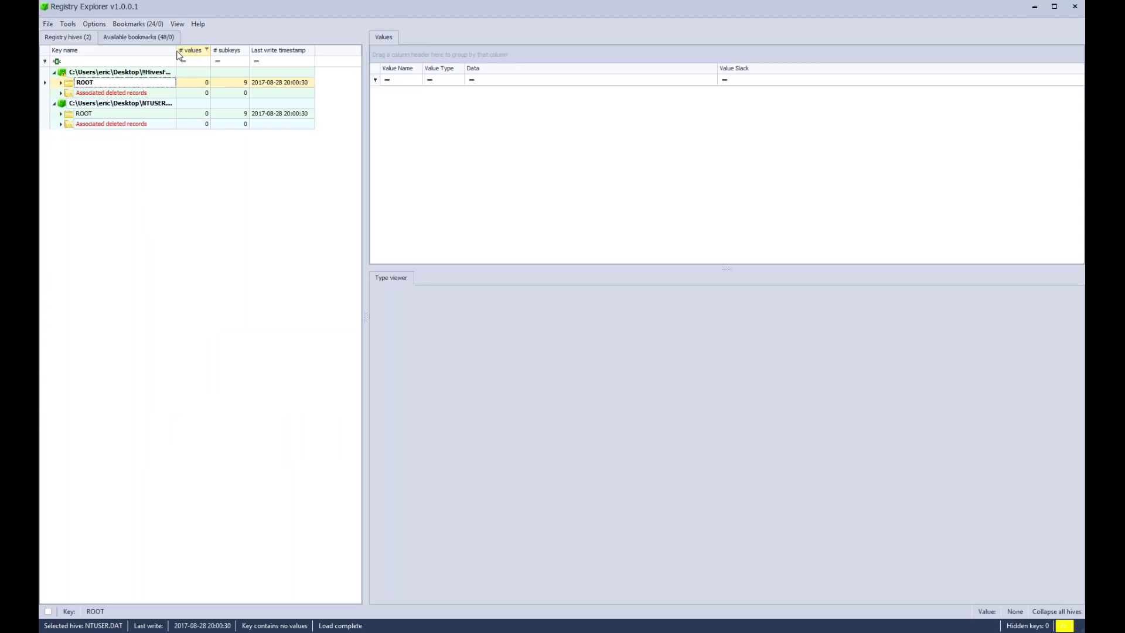
{"action": "left_click_drag", "start_coordinate": [177, 50], "coordinate": [240, 50]}
{"action": "left_click", "coordinate": [162, 104]}
{"action": "left_click", "coordinate": [134, 83]}
{"action": "left_click", "coordinate": [125, 113]}
{"action": "left_click", "coordinate": [128, 83]}
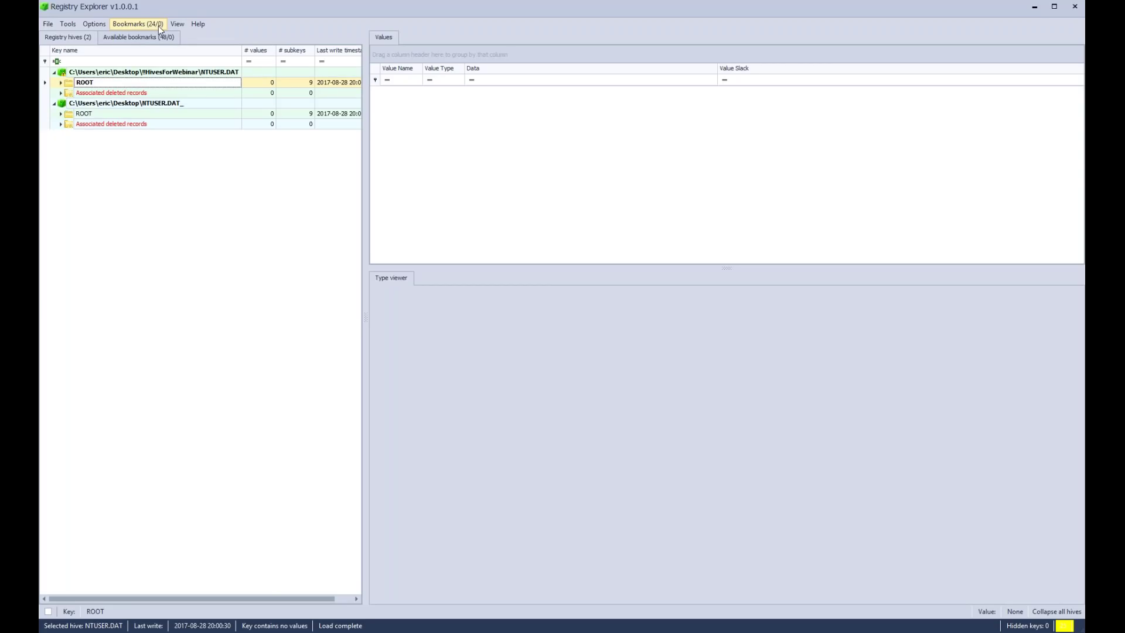
- Jump to the common bookmark ComDlg32 (Common dialog) and expand that key and its OpenSavePidlMRU subkey
{"action": "left_click", "coordinate": [143, 25]}
{"action": "mouse_move", "coordinate": [159, 42]}
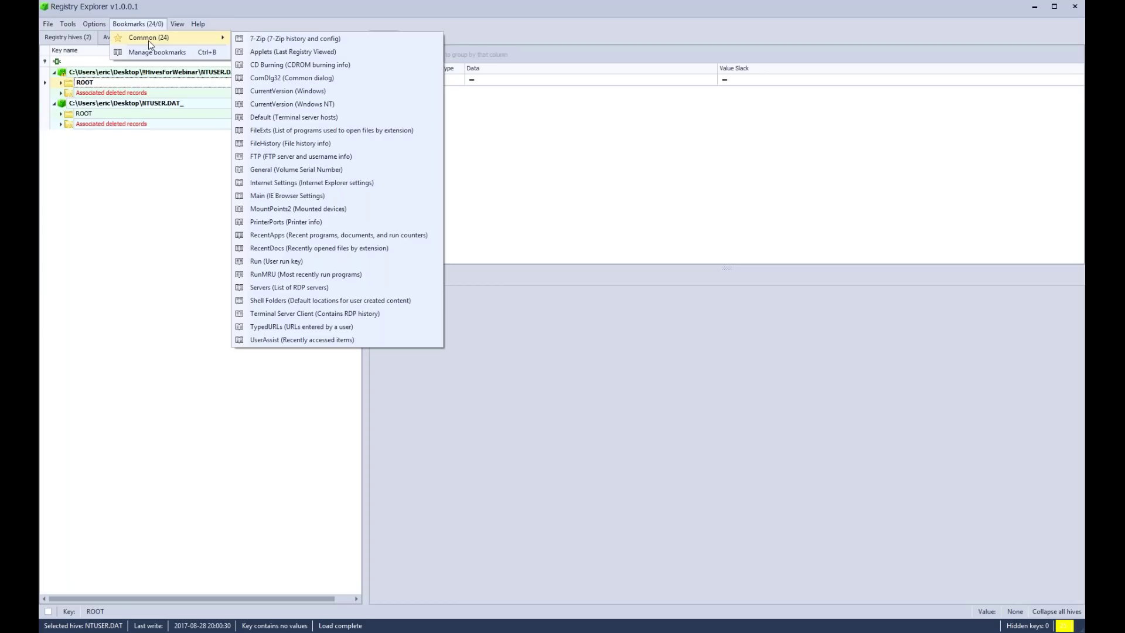
{"action": "left_click", "coordinate": [279, 79]}
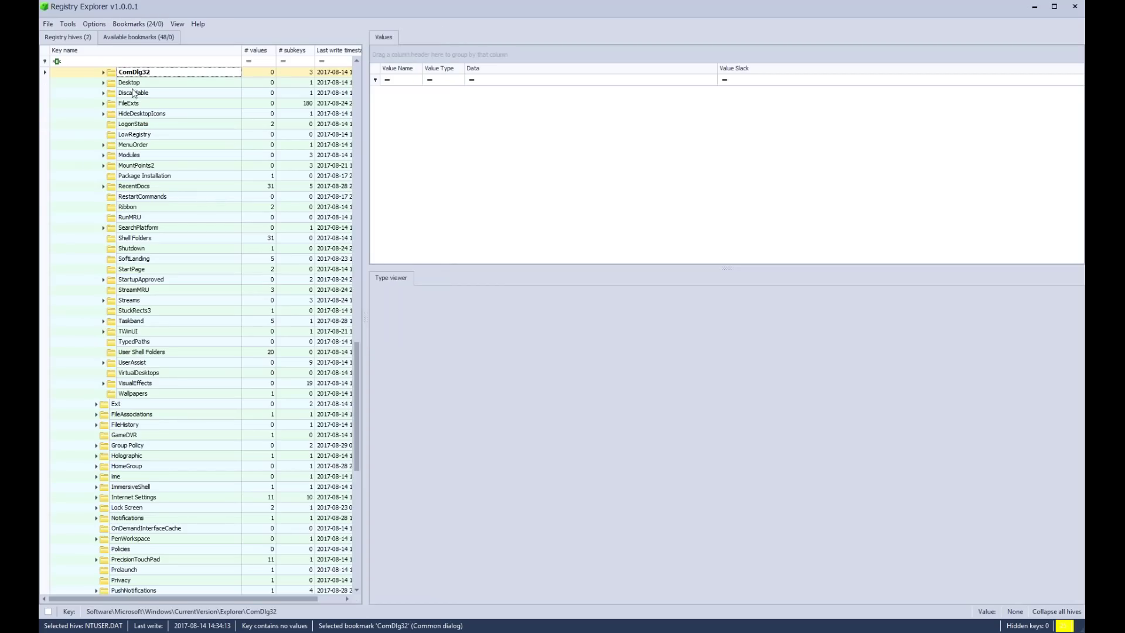
{"action": "scroll", "coordinate": [185, 173], "scroll_direction": "up", "scroll_amount": 6}
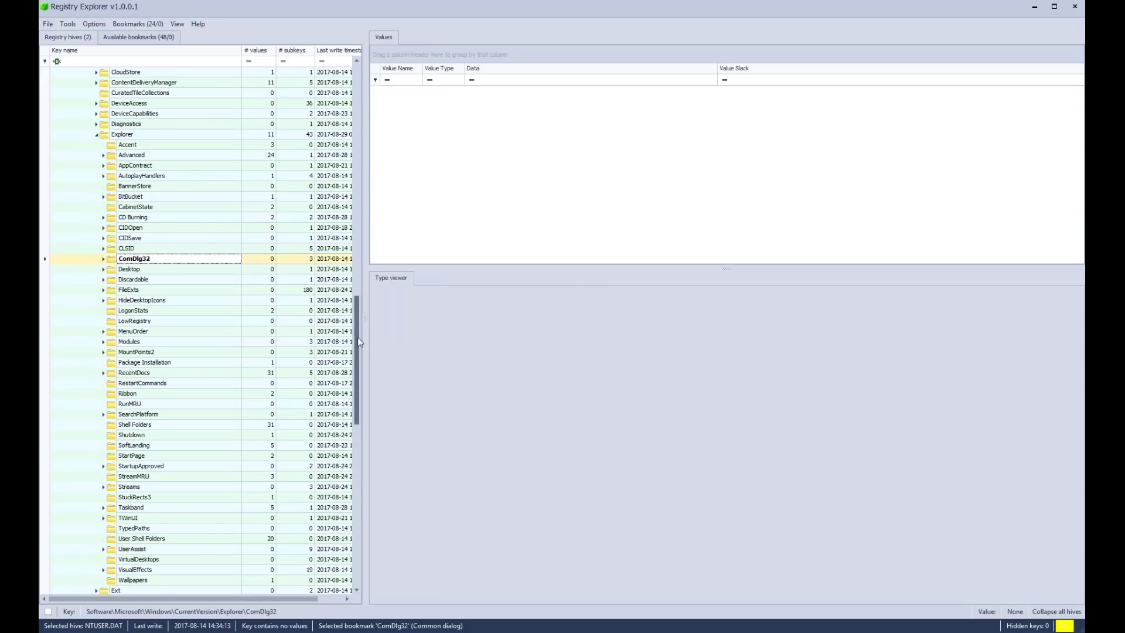
{"action": "mouse_move", "coordinate": [360, 341]}
{"action": "left_mouse_down"}
{"action": "mouse_move", "coordinate": [360, 90]}
{"action": "mouse_move", "coordinate": [356, 330]}
{"action": "left_mouse_up"}
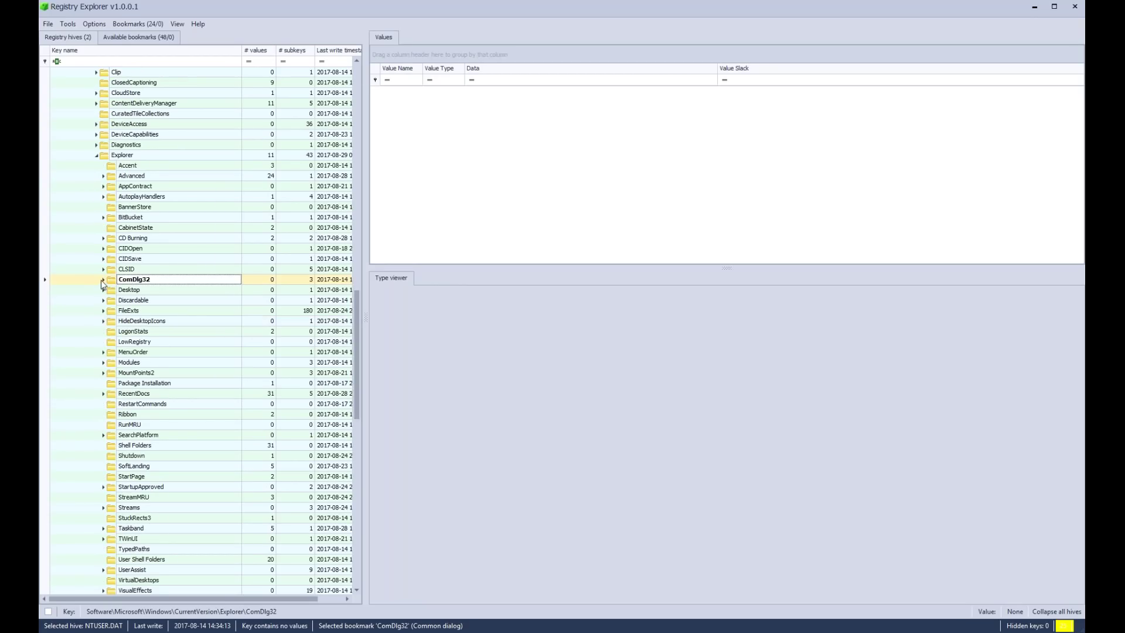
{"action": "left_click", "coordinate": [103, 280]}
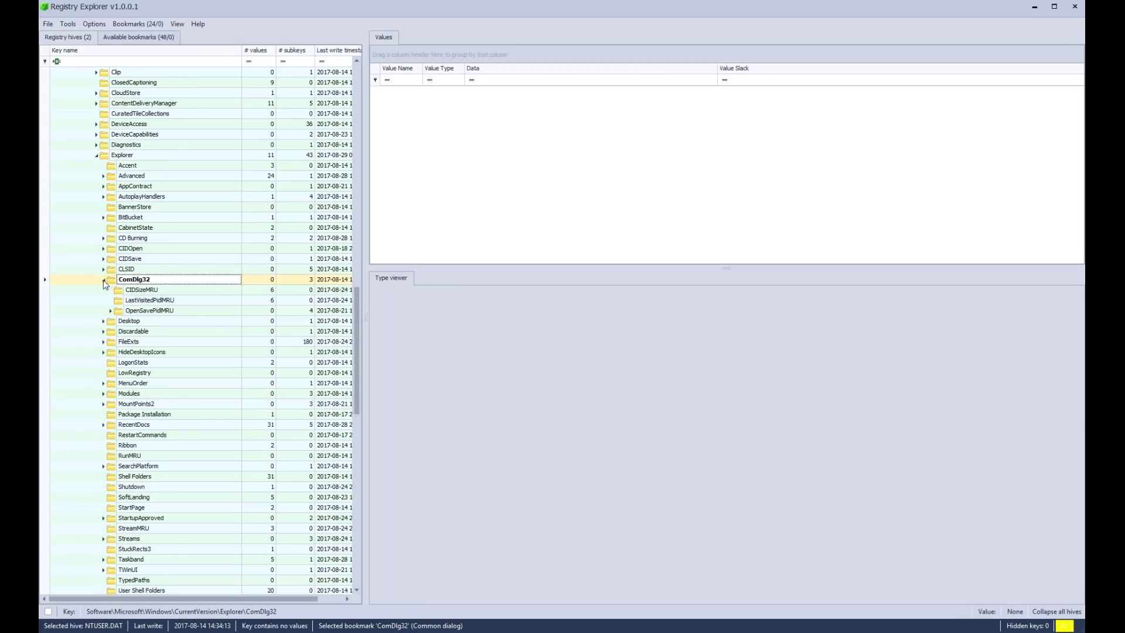
{"action": "left_click", "coordinate": [111, 311]}
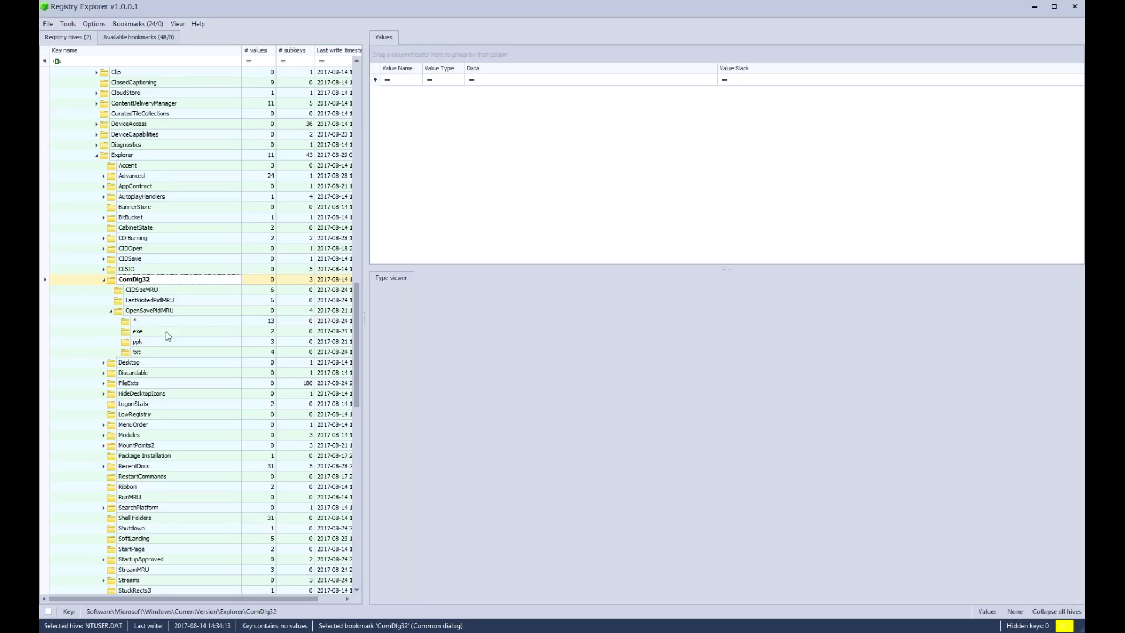
- Check the key paths of the ComDlg32 CIDSizeMRU and LastVisitedPidlMRU plugins and close the plugin window
{"action": "left_click", "coordinate": [175, 25]}
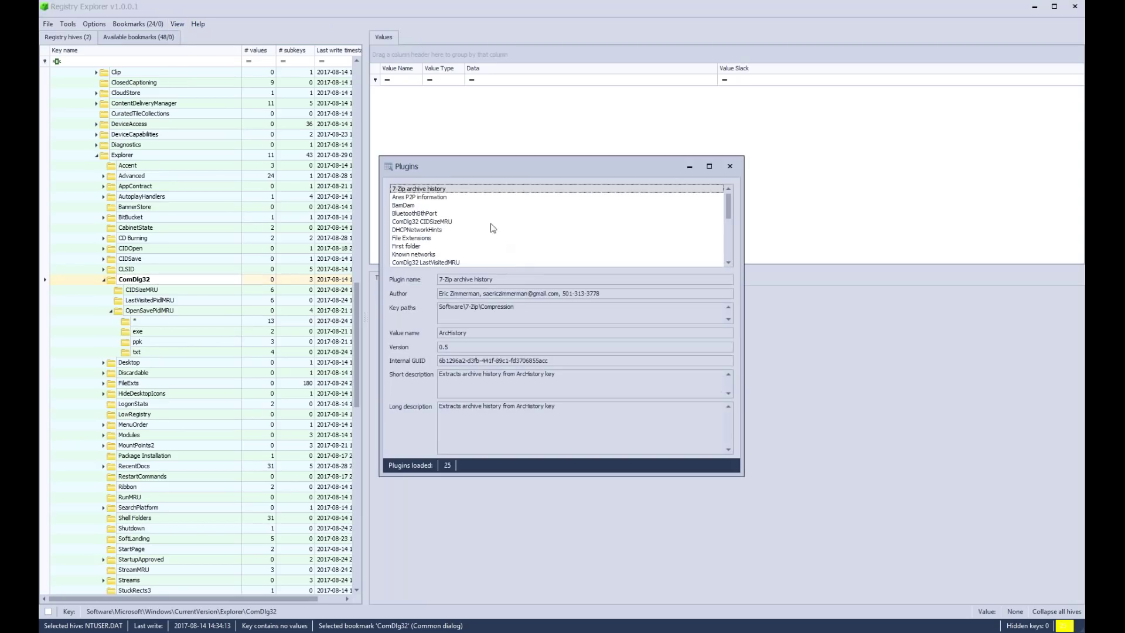
{"action": "left_click", "coordinate": [440, 223]}
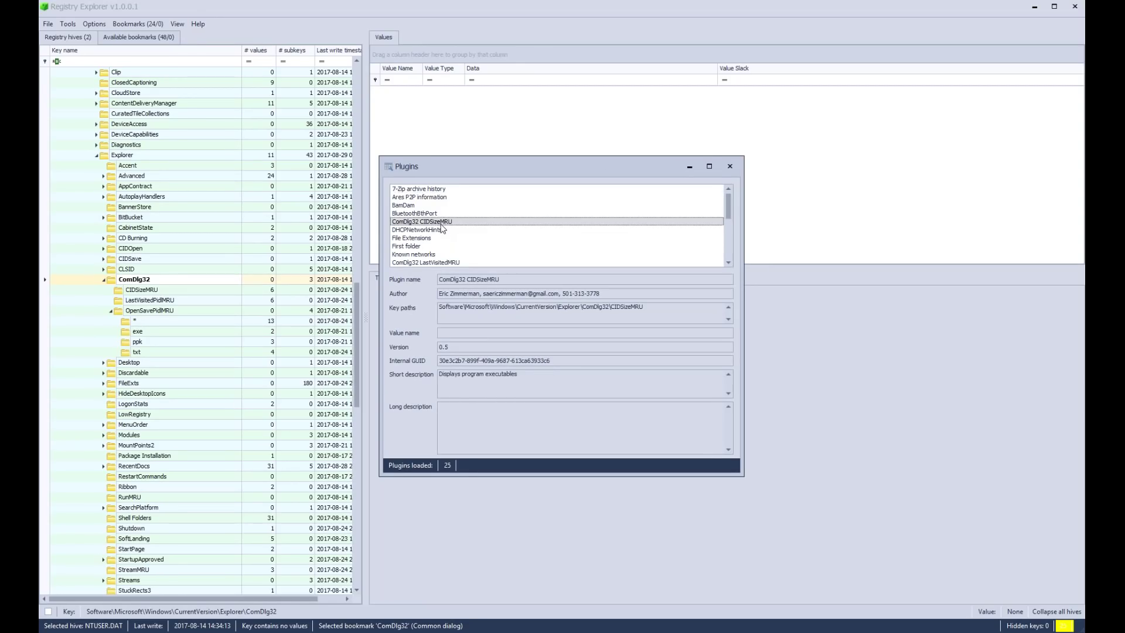
{"action": "left_click", "coordinate": [452, 266]}
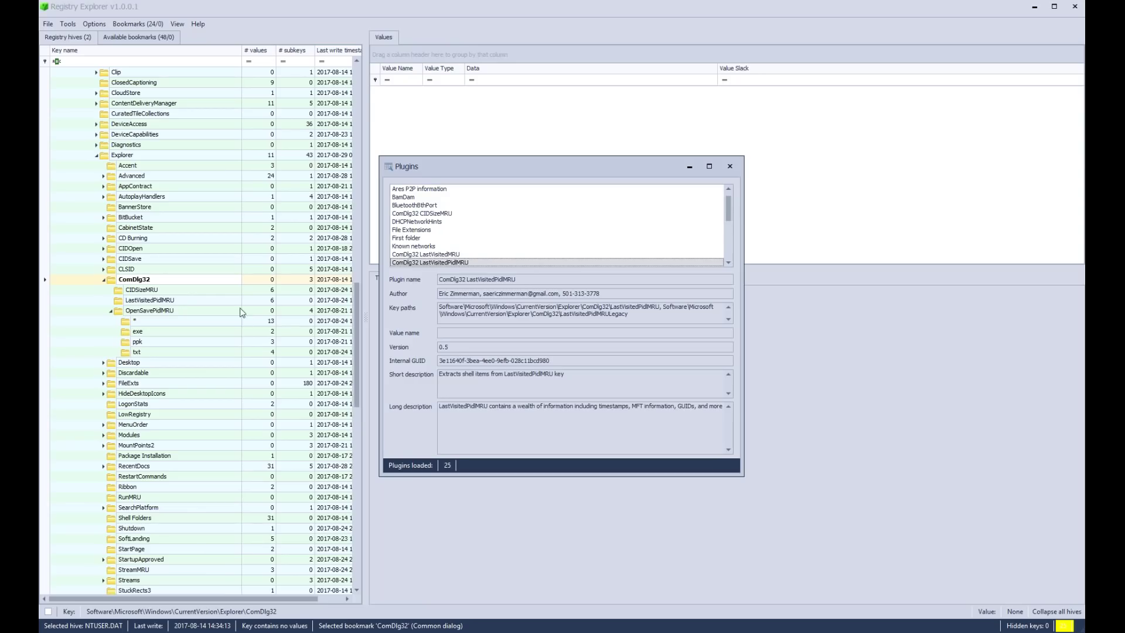
{"action": "left_click", "coordinate": [730, 166]}
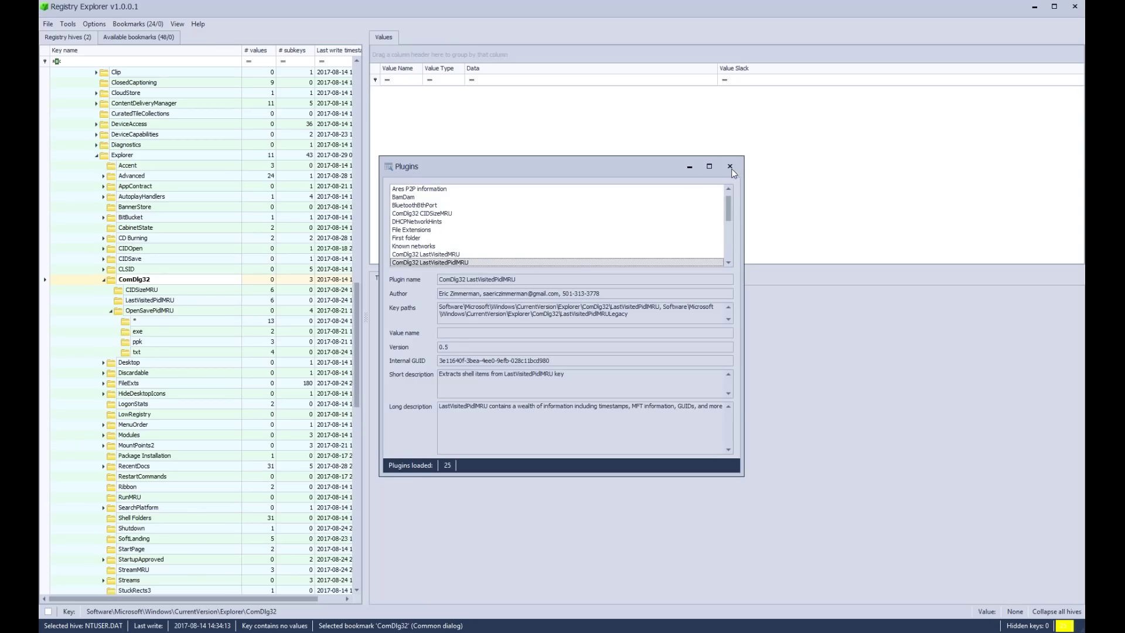
- Select the CIDSizeMRU key and inspect the raw data and the slack of its value 0
{"action": "left_click", "coordinate": [147, 290]}
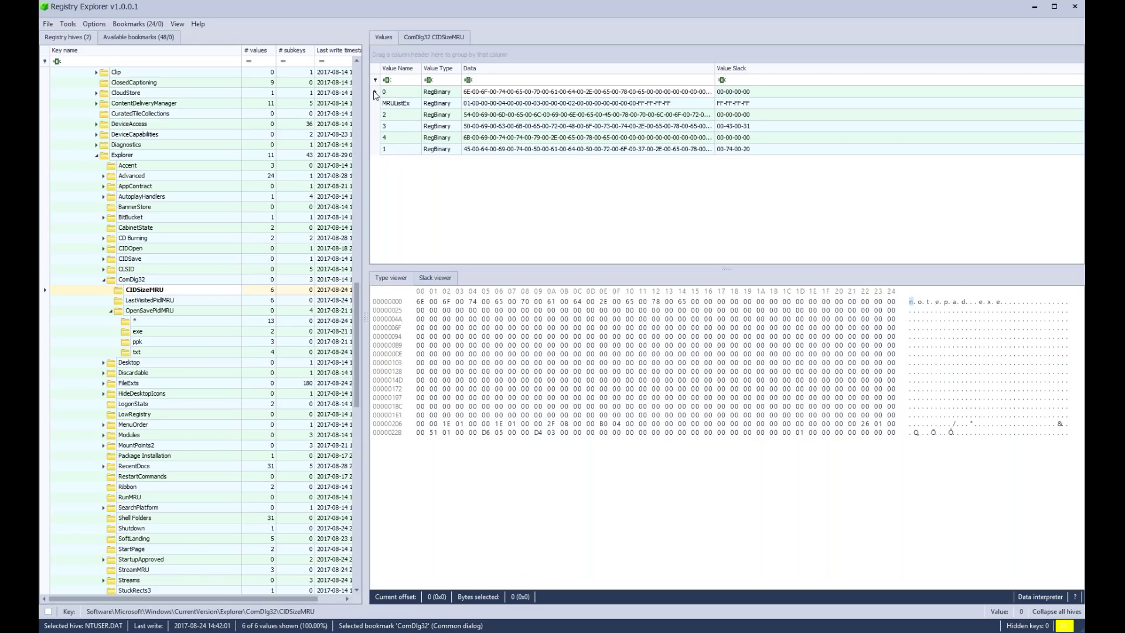
{"action": "left_click", "coordinate": [491, 94]}
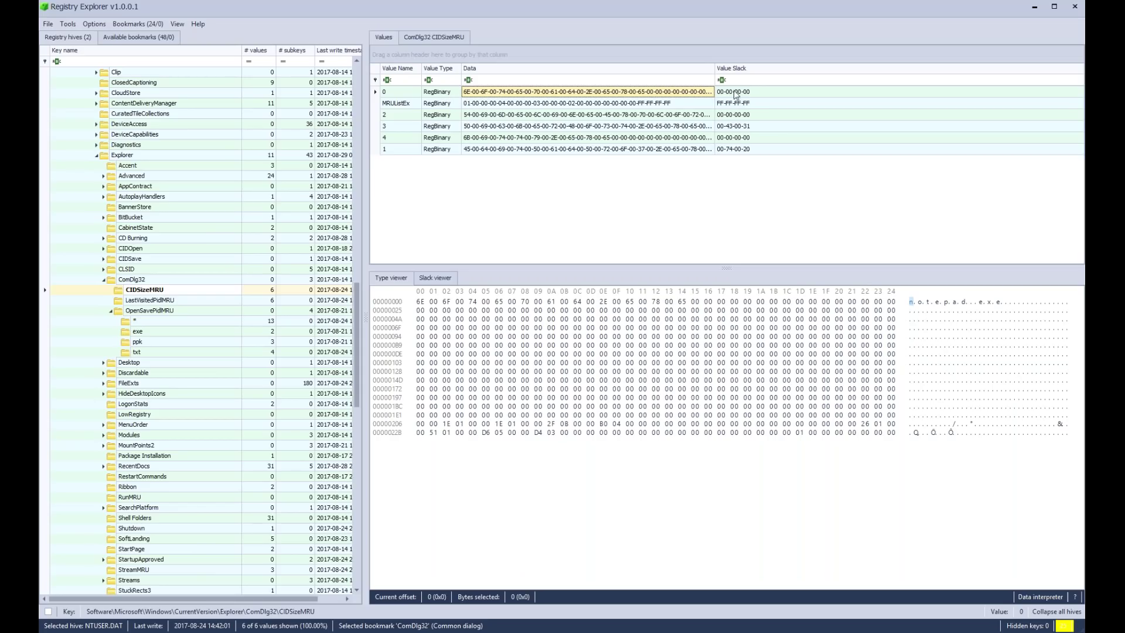
{"action": "left_click", "coordinate": [439, 278]}
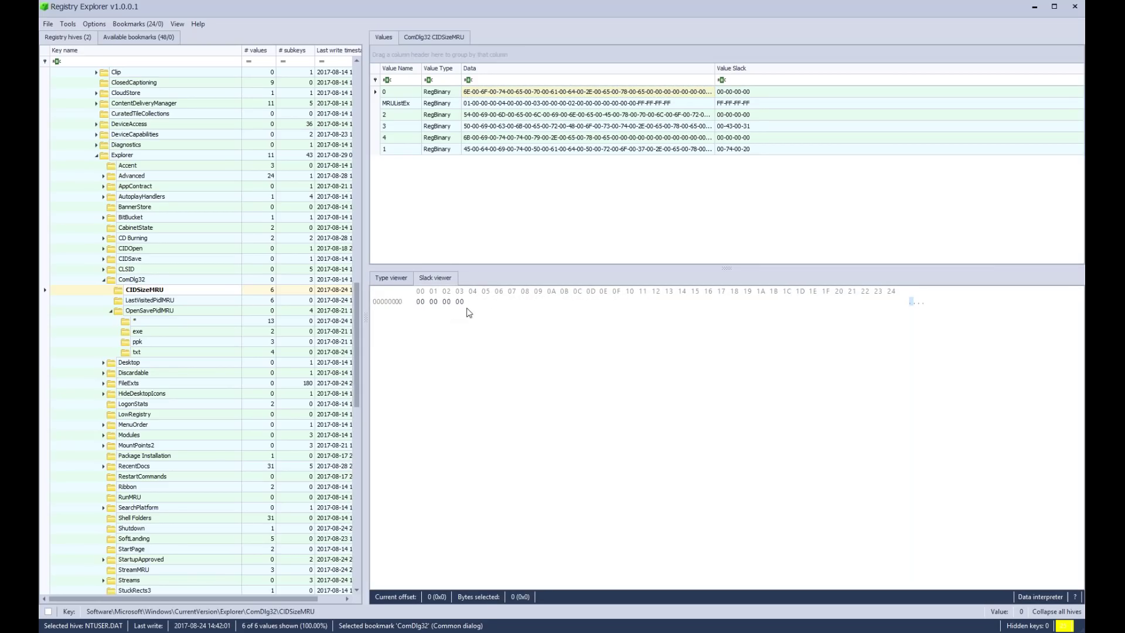
{"action": "left_click", "coordinate": [388, 277]}
- Go through the raw data of CIDSizeMRU values MRUListEx, 2, 3, 4 and 1, and return to value 0
{"action": "left_click", "coordinate": [403, 108]}
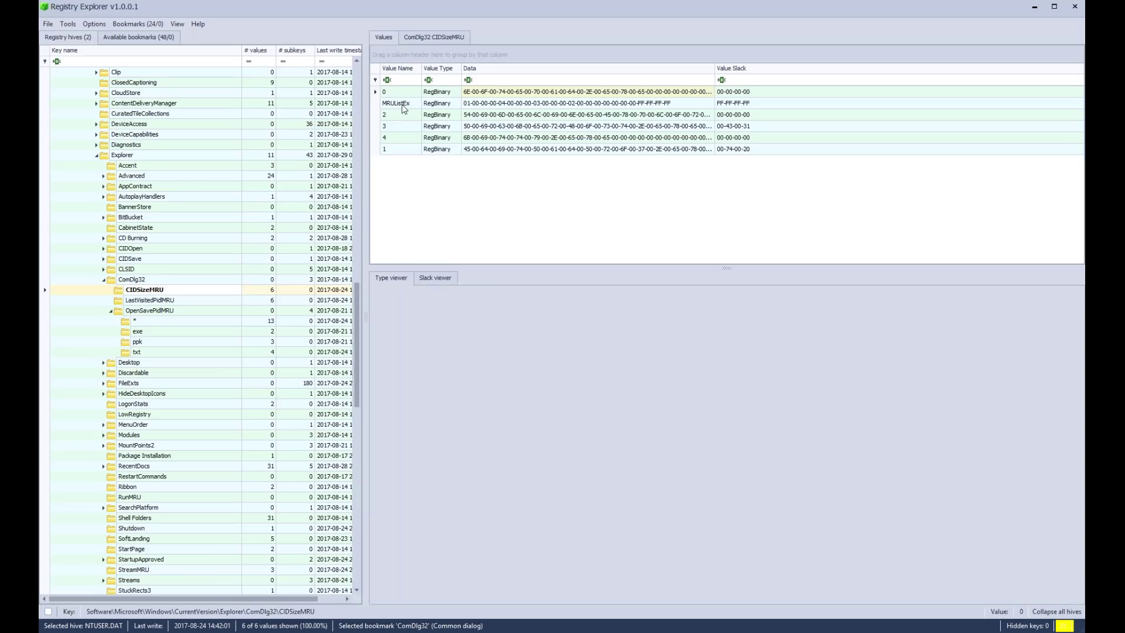
{"action": "left_click", "coordinate": [404, 115]}
{"action": "left_click", "coordinate": [404, 128]}
{"action": "left_click", "coordinate": [404, 139]}
{"action": "left_click", "coordinate": [404, 150]}
{"action": "left_click", "coordinate": [404, 105]}
{"action": "left_click", "coordinate": [403, 92]}
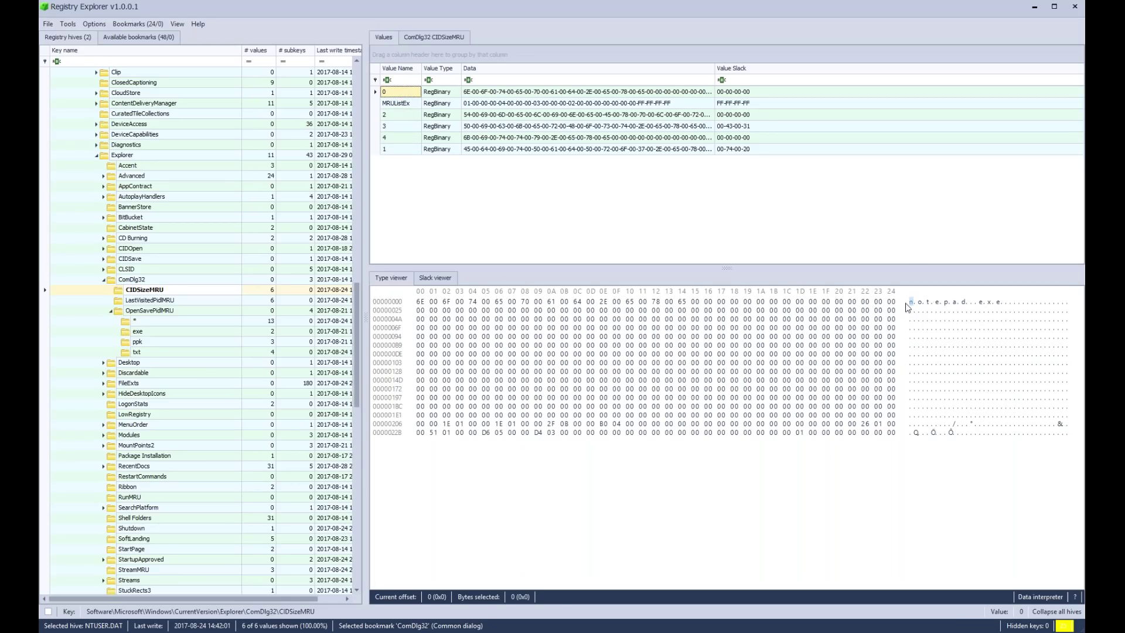
- Select the notepad.exe bytes in value 0, review the hex, ASCII and Unicode copy options, and try selecting another byte range
{"action": "left_click_drag", "start_coordinate": [420, 302], "coordinate": [707, 302]}
{"action": "right_click", "coordinate": [698, 302]}
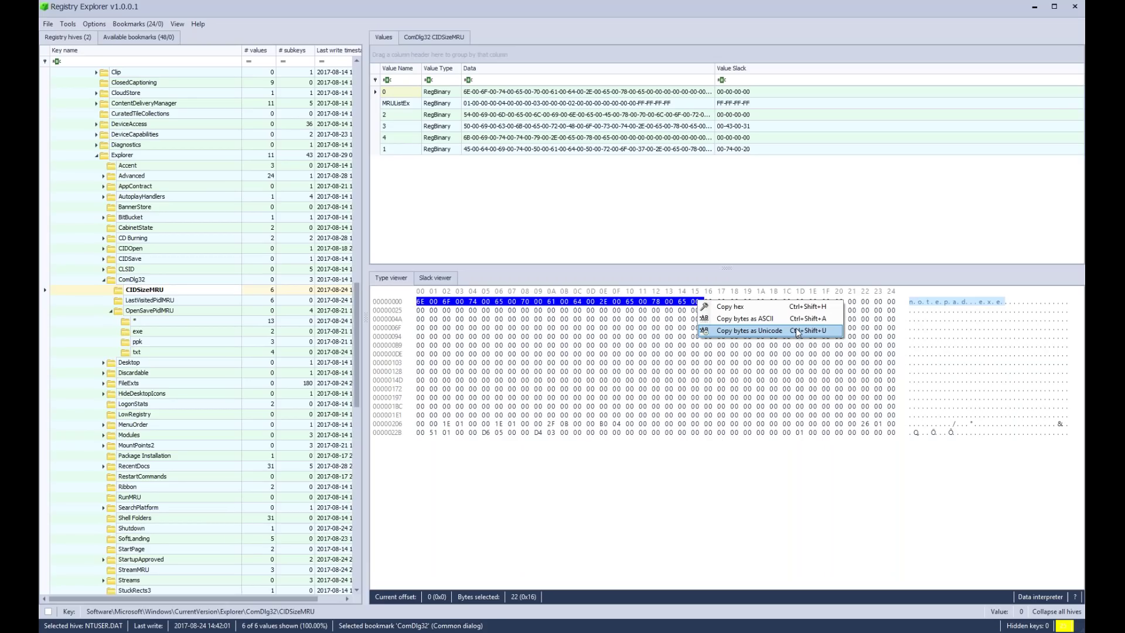
{"action": "left_click", "coordinate": [549, 368]}
{"action": "left_click_drag", "start_coordinate": [472, 328], "coordinate": [613, 380]}
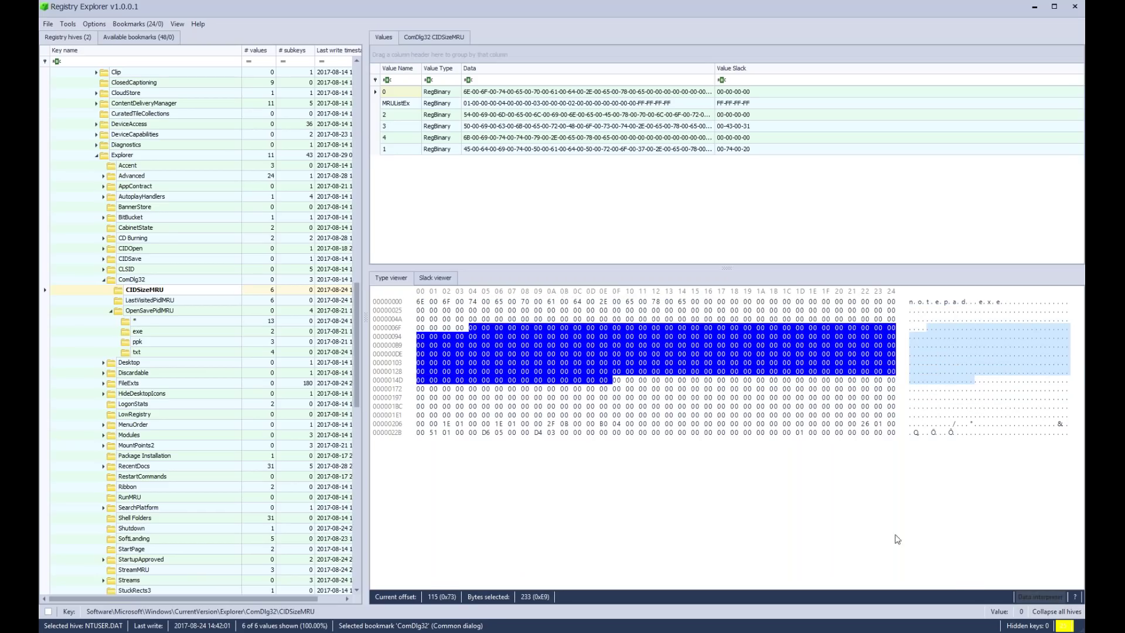
{"action": "left_click", "coordinate": [472, 302]}
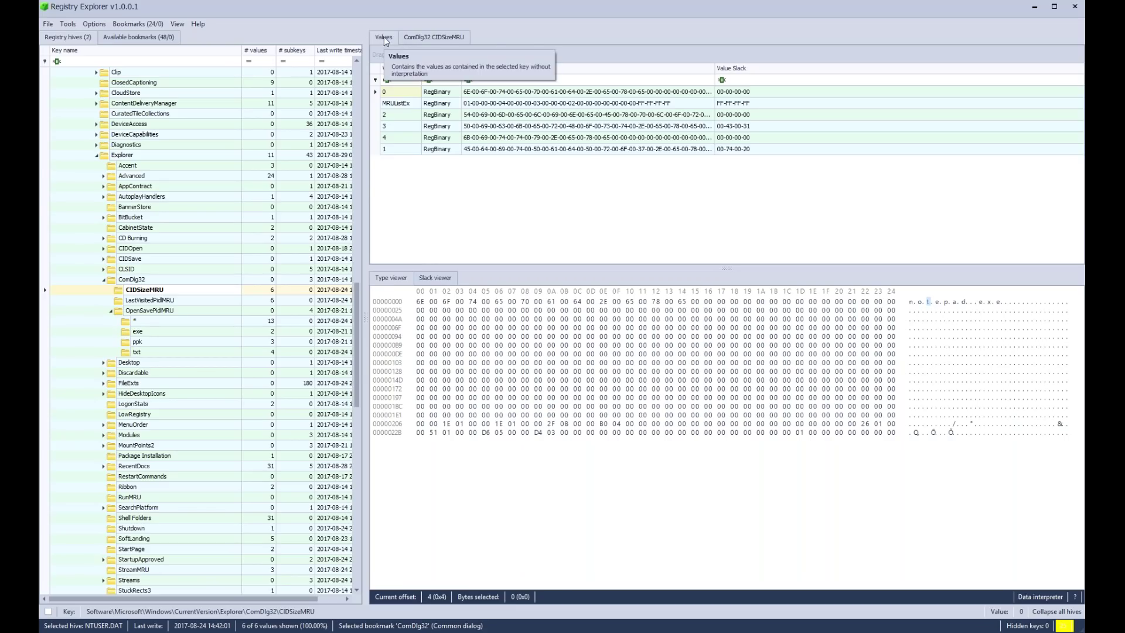
- Compare the parent ComDlg32 key with the CIDSizeMRU key, and select the bytes at offsets 265 and 152 in CIDSizeMRU value 0
{"action": "left_click", "coordinate": [134, 280]}
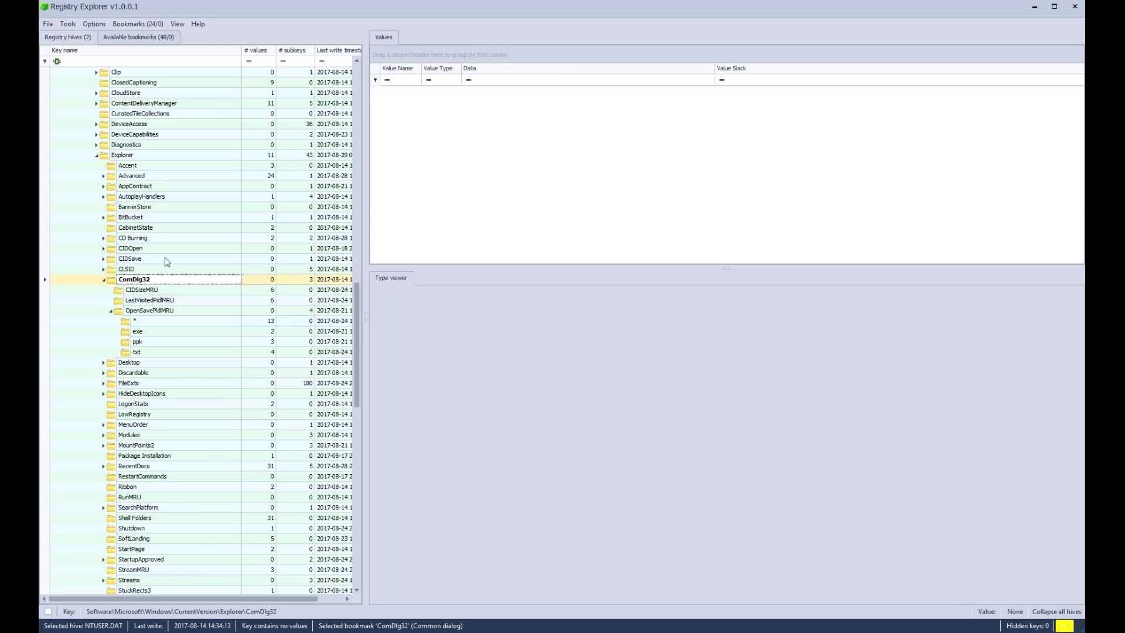
{"action": "left_click", "coordinate": [153, 291]}
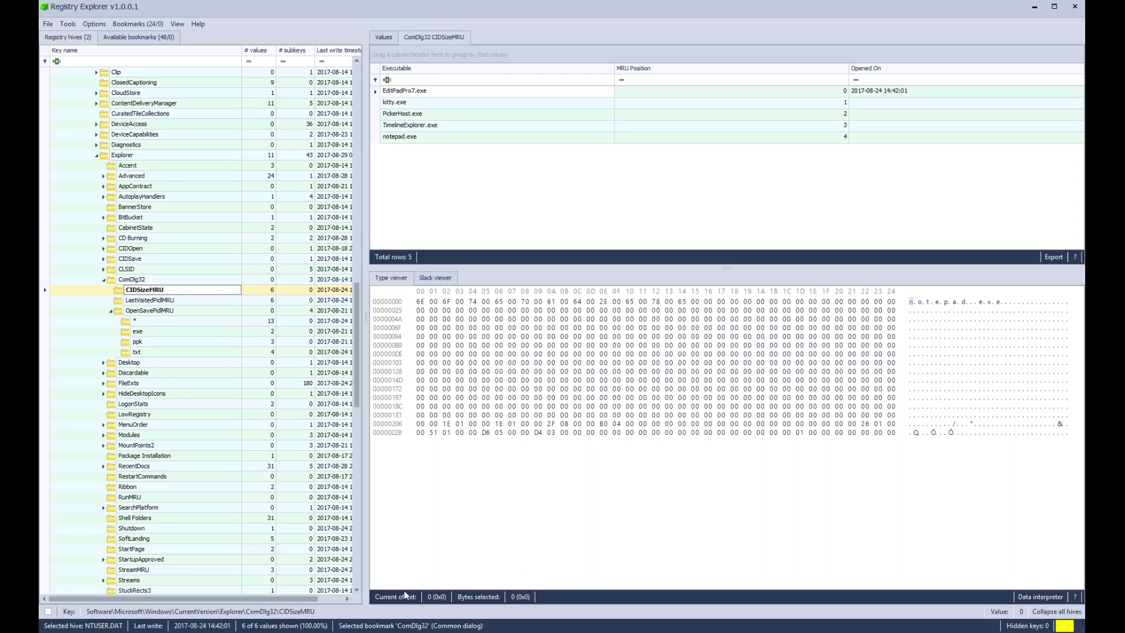
{"action": "left_click", "coordinate": [497, 364]}
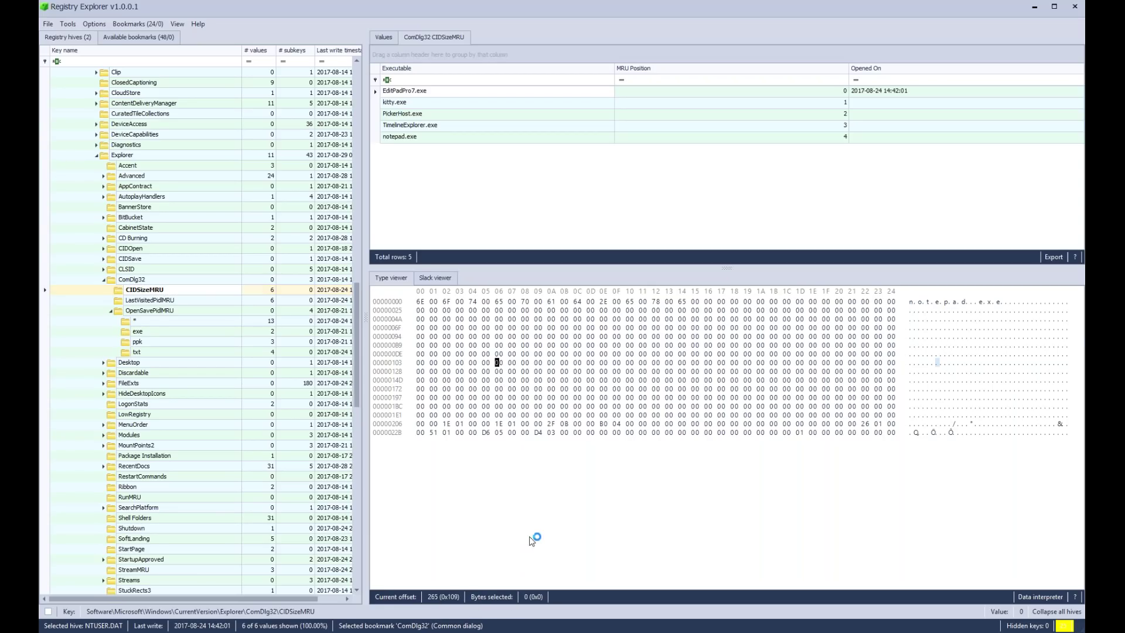
{"action": "left_click_drag", "start_coordinate": [472, 337], "coordinate": [514, 361]}
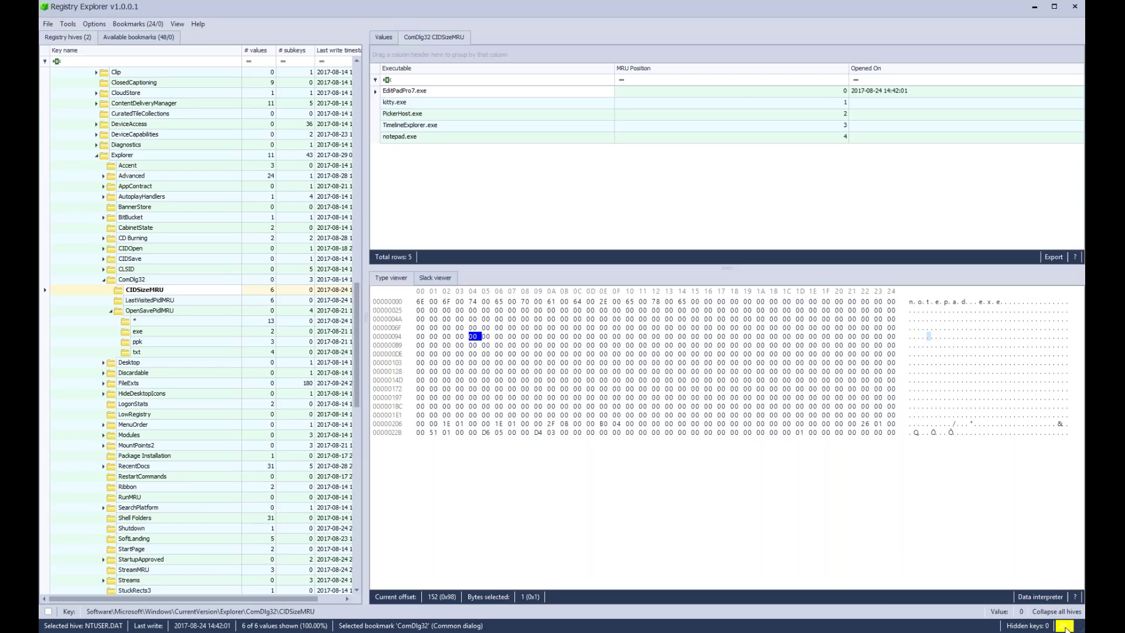
- Open the Messages window, enlarge it to review the hive loading and transaction log messages, and close it
{"action": "left_click", "coordinate": [179, 24]}
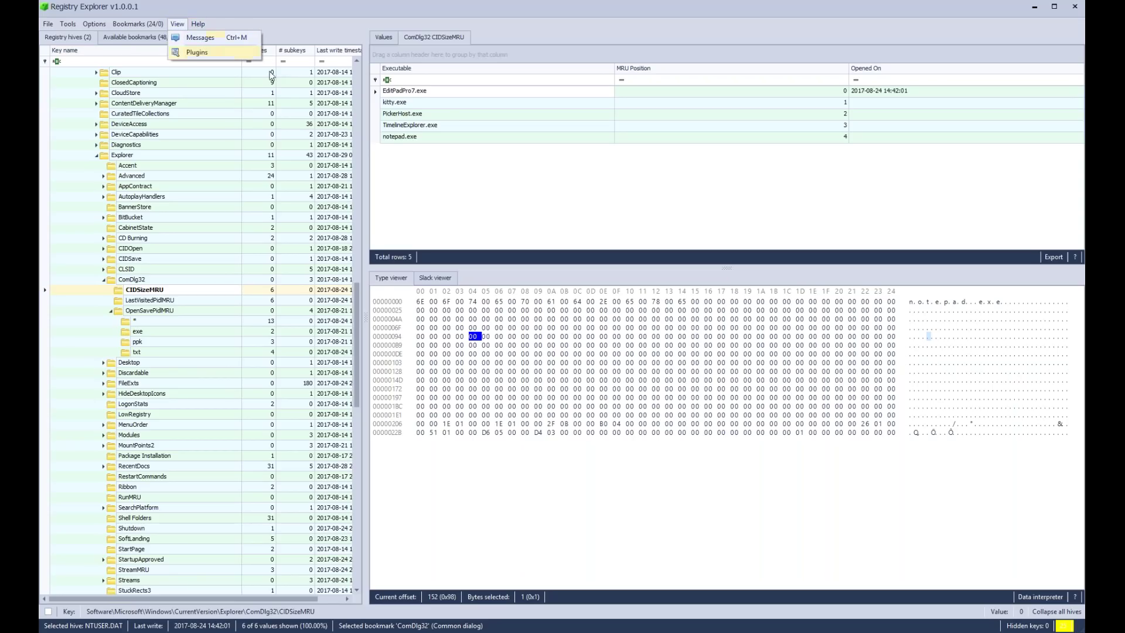
{"action": "left_click", "coordinate": [1061, 627]}
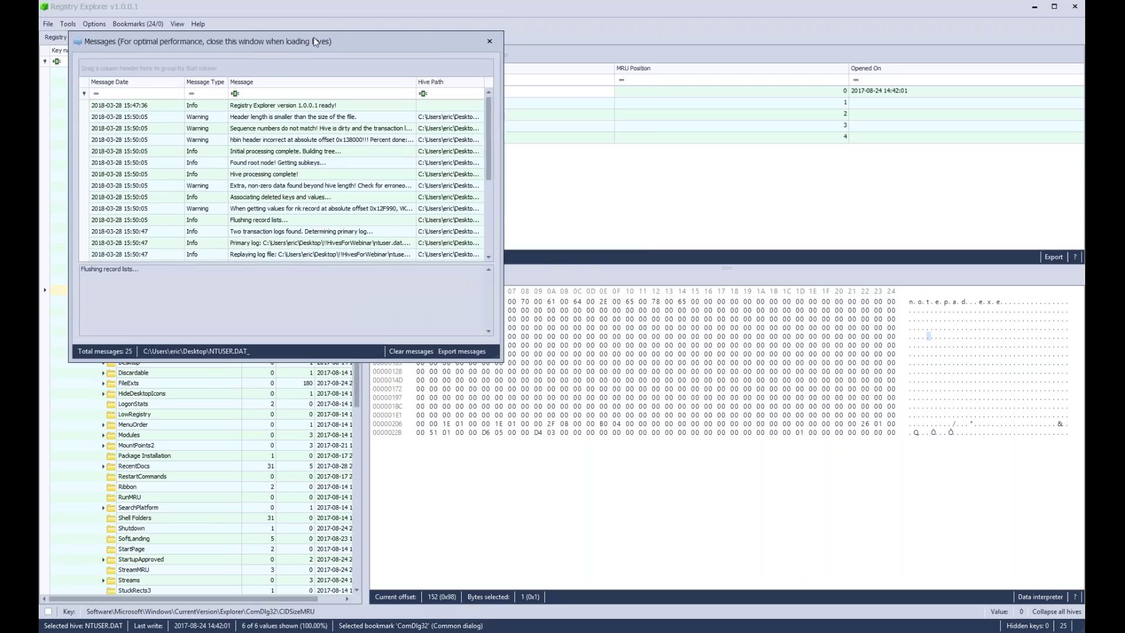
{"action": "left_click_drag", "start_coordinate": [646, 385], "coordinate": [895, 534]}
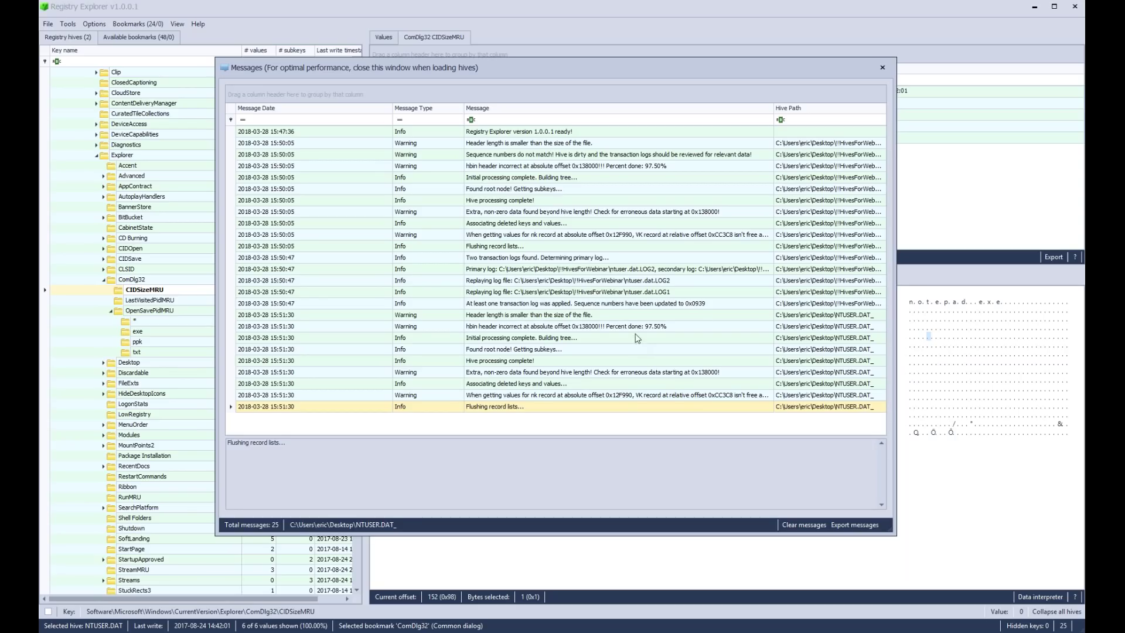
{"action": "left_click", "coordinate": [881, 68]}
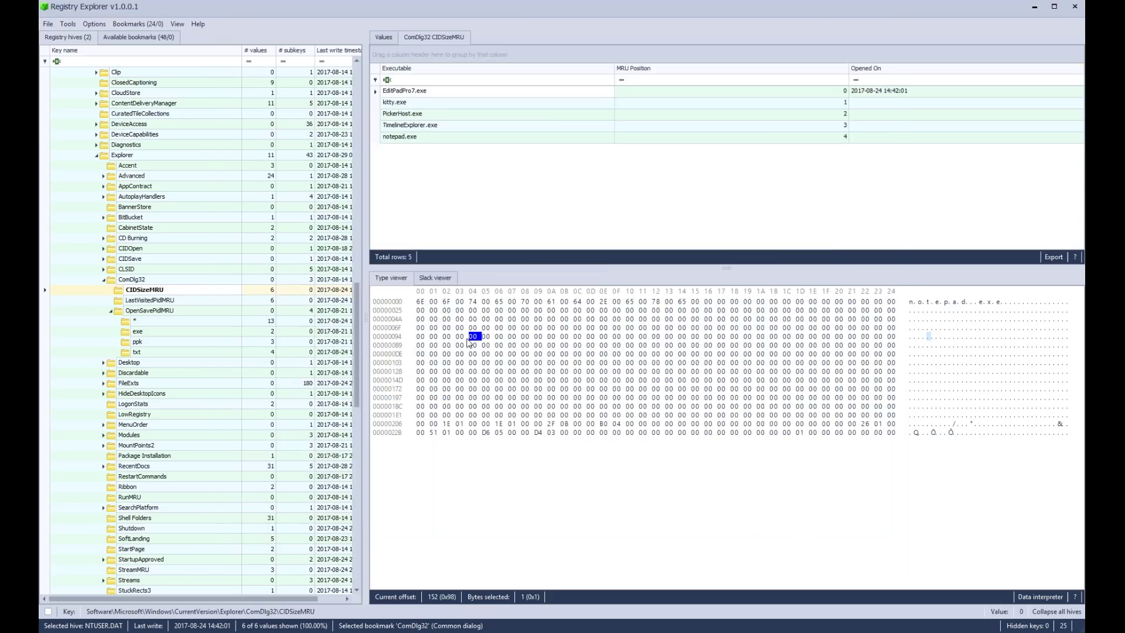
- Open the Data Interpreter at offset 0 of CIDSizeMRU value 0 and keep its window always on top
{"action": "left_click", "coordinate": [418, 303]}
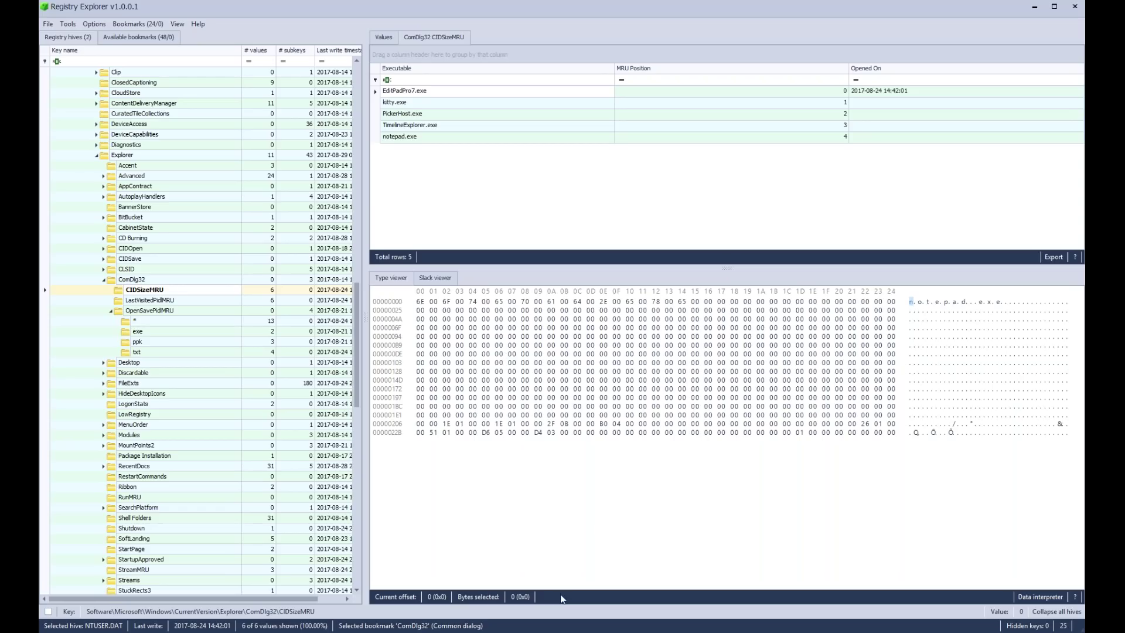
{"action": "left_click", "coordinate": [1041, 597]}
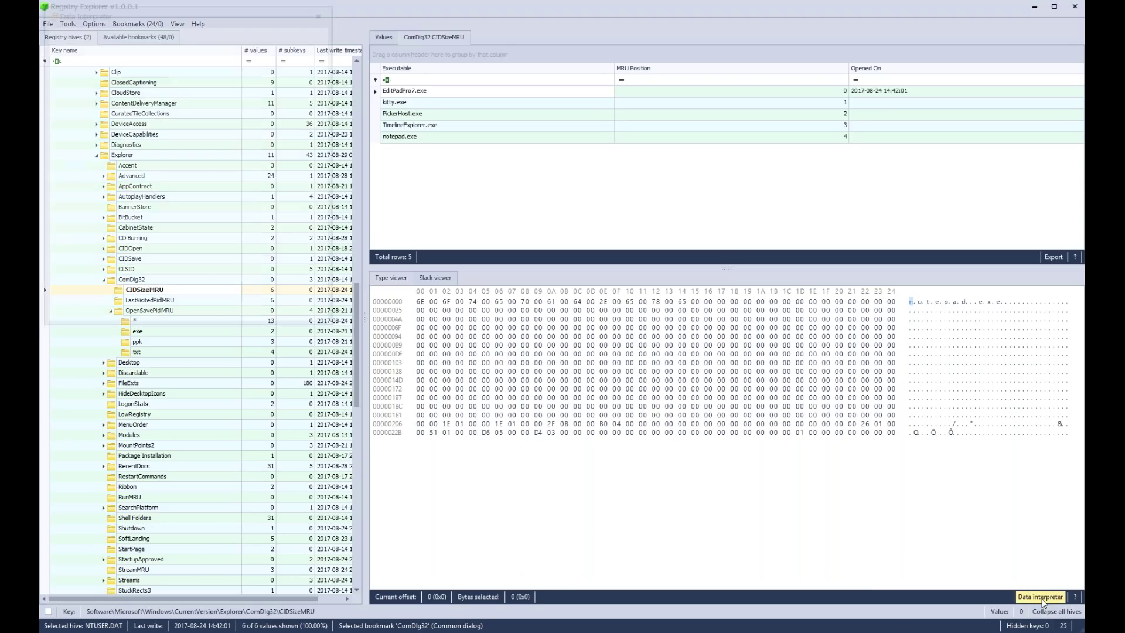
{"action": "left_click_drag", "start_coordinate": [205, 8], "coordinate": [222, 231]}
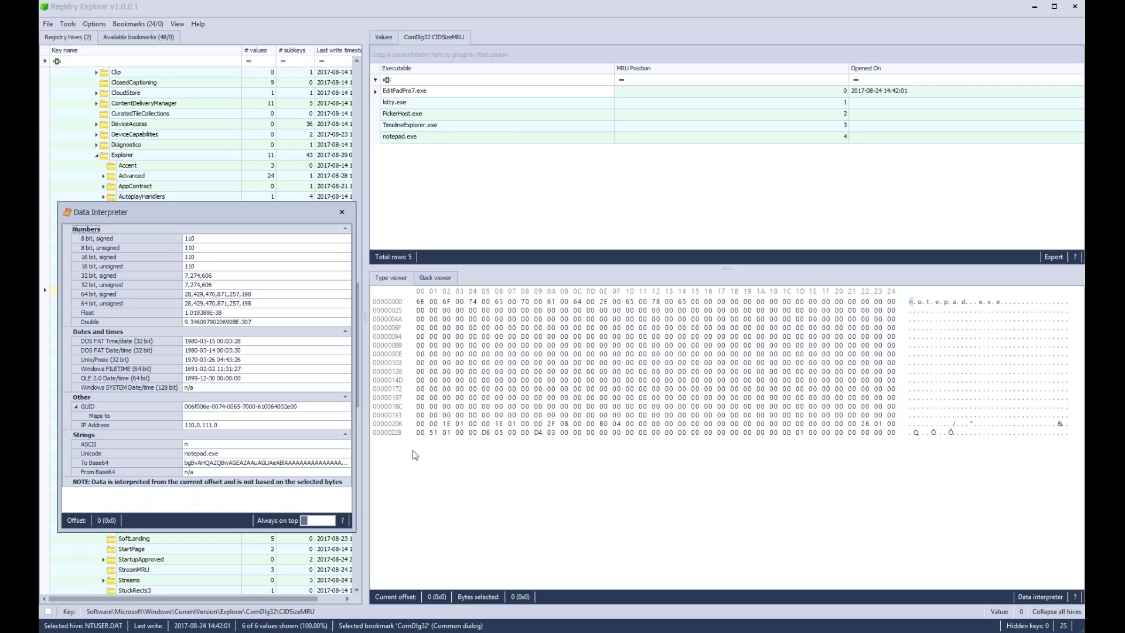
{"action": "left_click", "coordinate": [311, 519]}
- Check the interpreted data at offsets 0, 154, 556, 561 and 148, including with the 11 bytes from offset 561 selected
{"action": "left_click", "coordinate": [419, 301]}
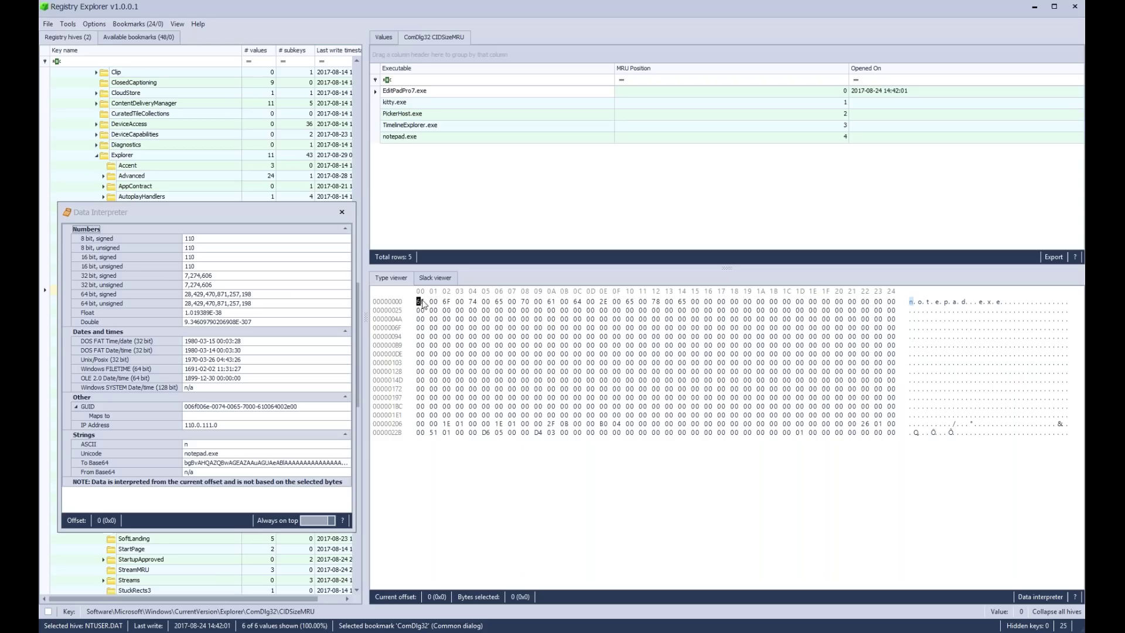
{"action": "left_click", "coordinate": [501, 336]}
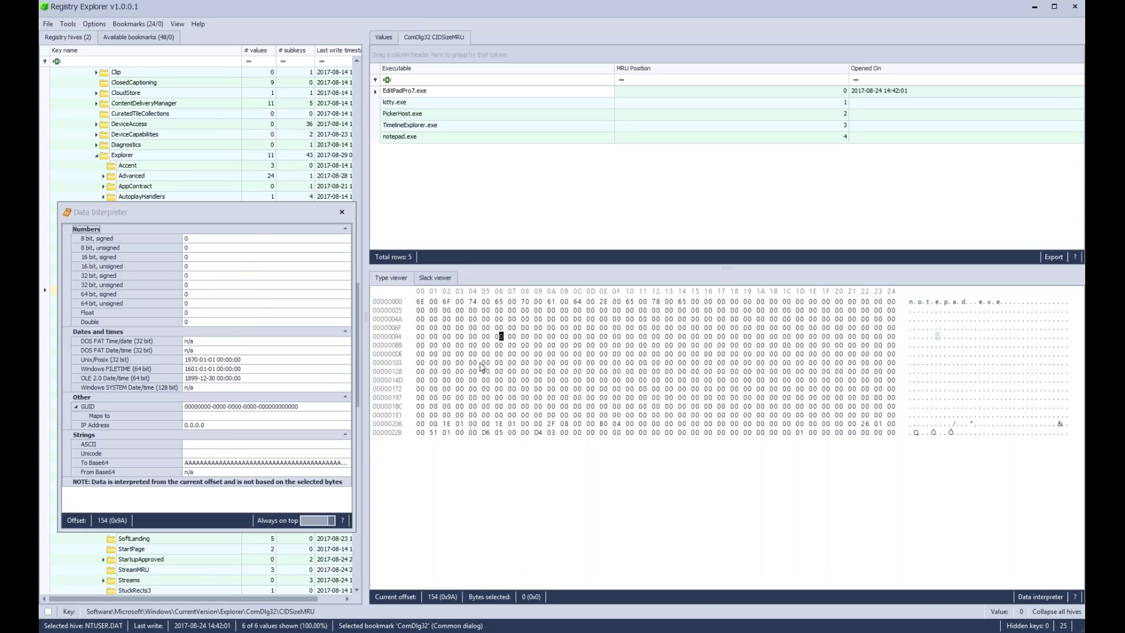
{"action": "left_click", "coordinate": [431, 432]}
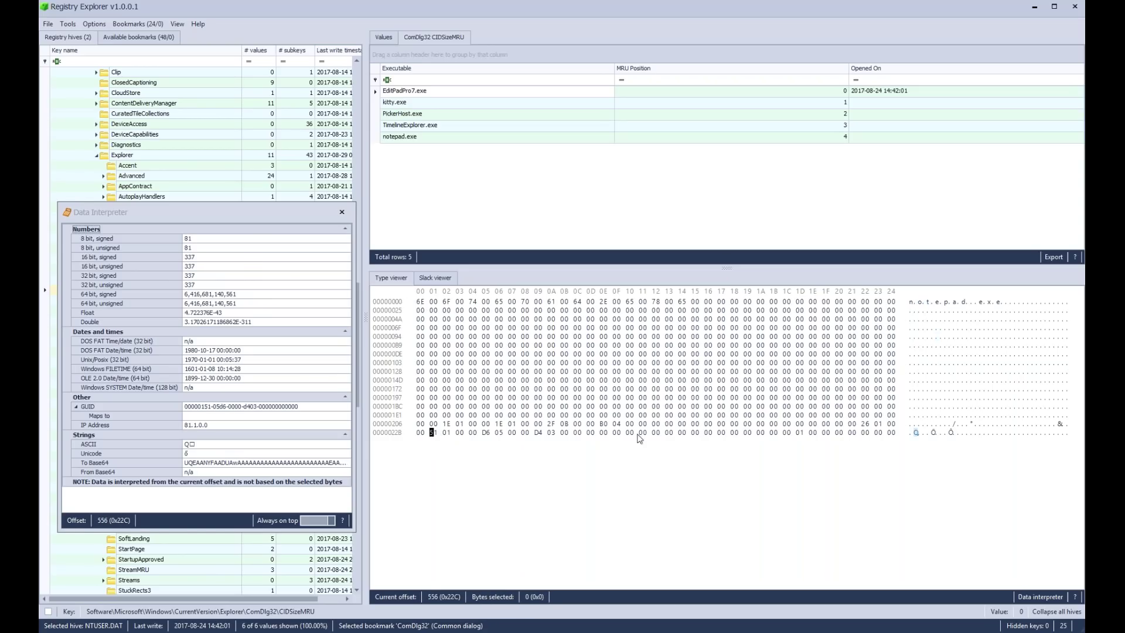
{"action": "left_click", "coordinate": [497, 433]}
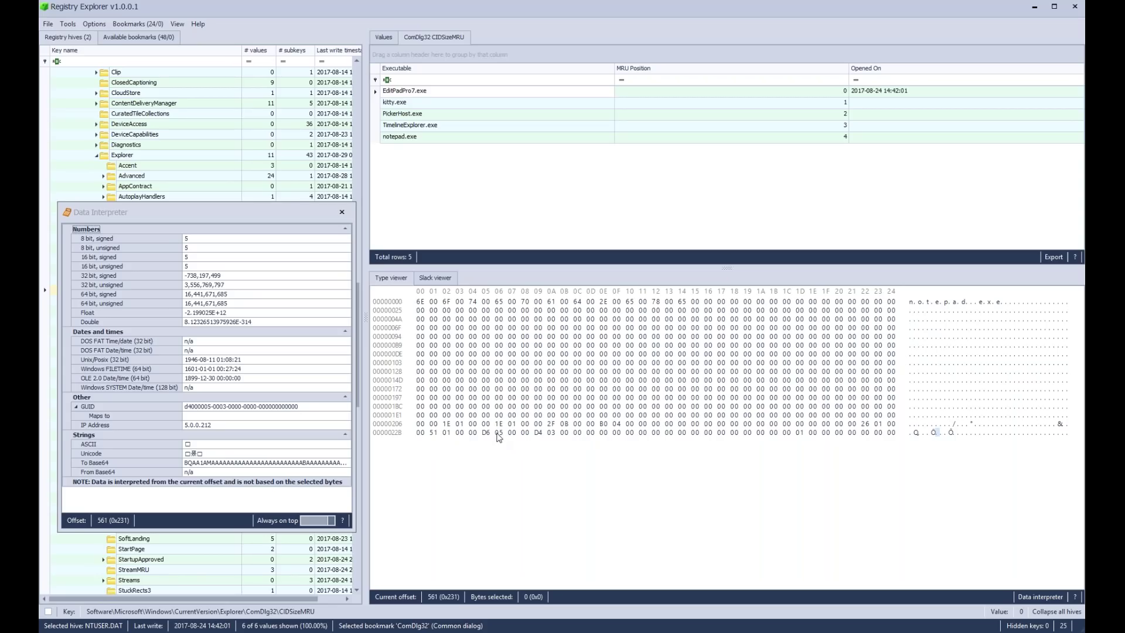
{"action": "left_click_drag", "start_coordinate": [498, 436], "coordinate": [642, 437]}
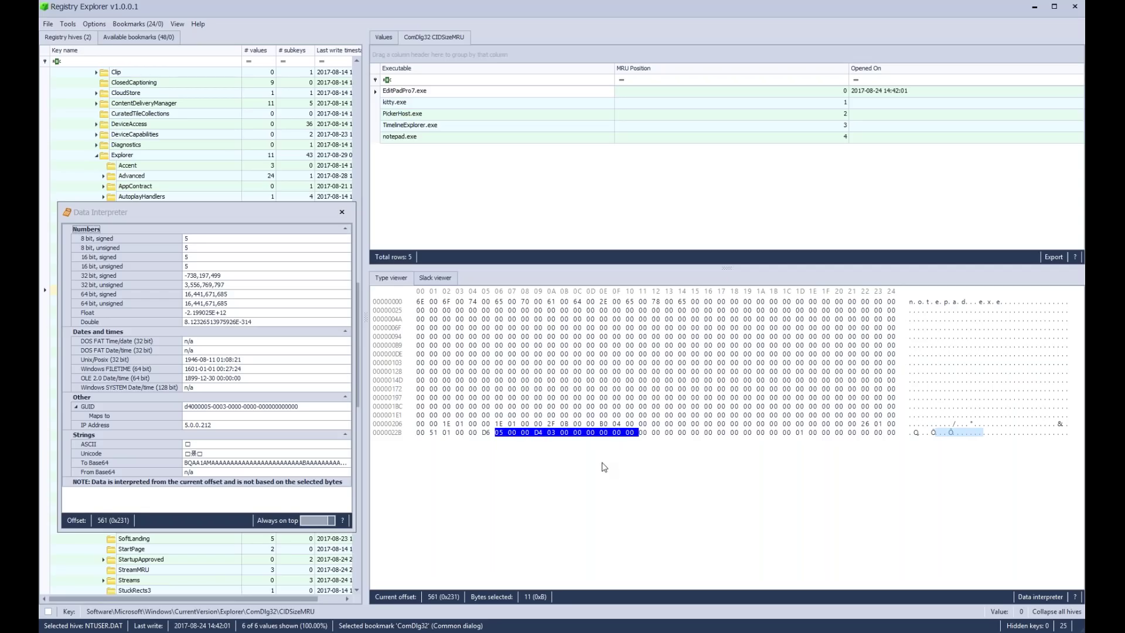
{"action": "left_click", "coordinate": [422, 337]}
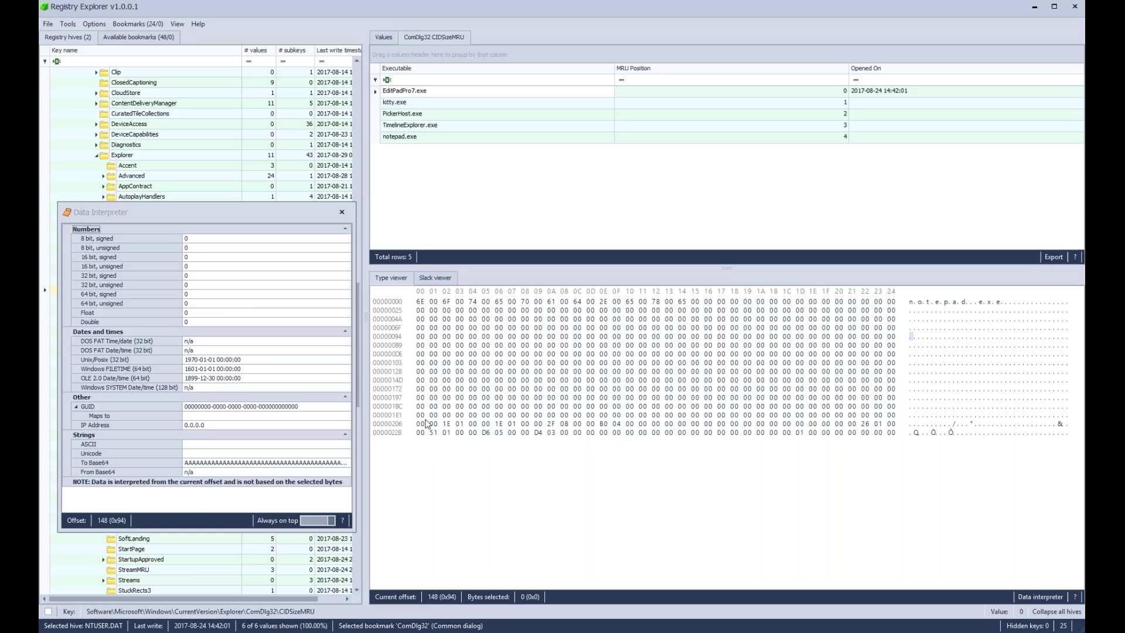
- Step through the notepad.exe bytes of value 0 one at a time from offset 0 to offset 17 with the Data Interpreter
{"action": "left_click", "coordinate": [420, 302]}
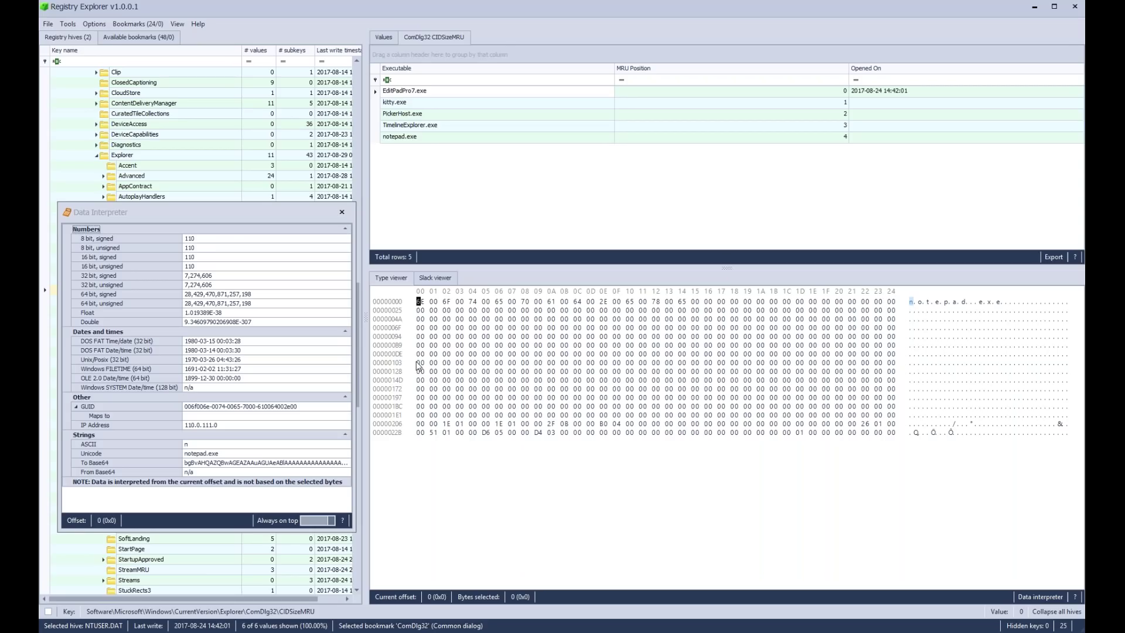
{"action": "key", "text": "Right"}
{"action": "key", "text": "Right"}
{"action": "key", "text": "Right"}
{"action": "key", "text": "Right"}
{"action": "key", "text": "Right"}
{"action": "key", "text": "Right"}
{"action": "key", "text": "Right"}
{"action": "key", "text": "Right"}
{"action": "key", "text": "Right"}
{"action": "key", "text": "Right"}
{"action": "key", "text": "Right"}
{"action": "key", "text": "Right"}
{"action": "key", "text": "Right"}
{"action": "key", "text": "Right"}
{"action": "key", "text": "Right"}
{"action": "key", "text": "Right"}
{"action": "key", "text": "Right"}
{"action": "key", "text": "Right"}
{"action": "key", "text": "Right"}
{"action": "key", "text": "Right"}
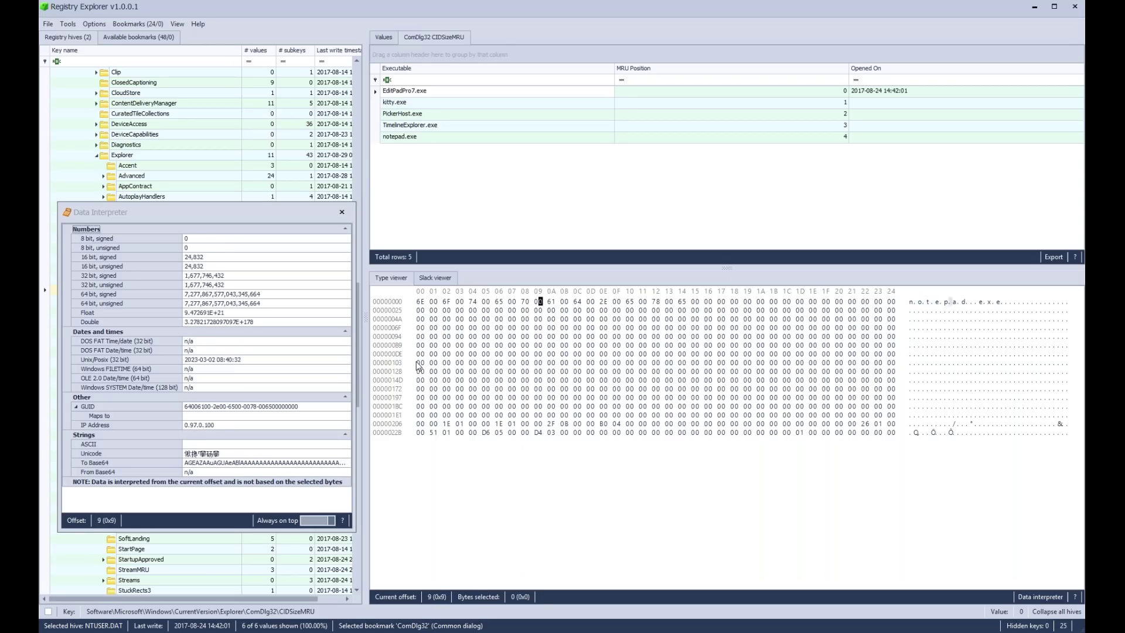
{"action": "key", "text": "Right"}
{"action": "key", "text": "Right"}
{"action": "key", "text": "Right"}
{"action": "key", "text": "Right"}
{"action": "key", "text": "Right"}
{"action": "key", "text": "Right"}
{"action": "key", "text": "Right"}
{"action": "key", "text": "Right"}
{"action": "key", "text": "Right"}
{"action": "key", "text": "Right"}
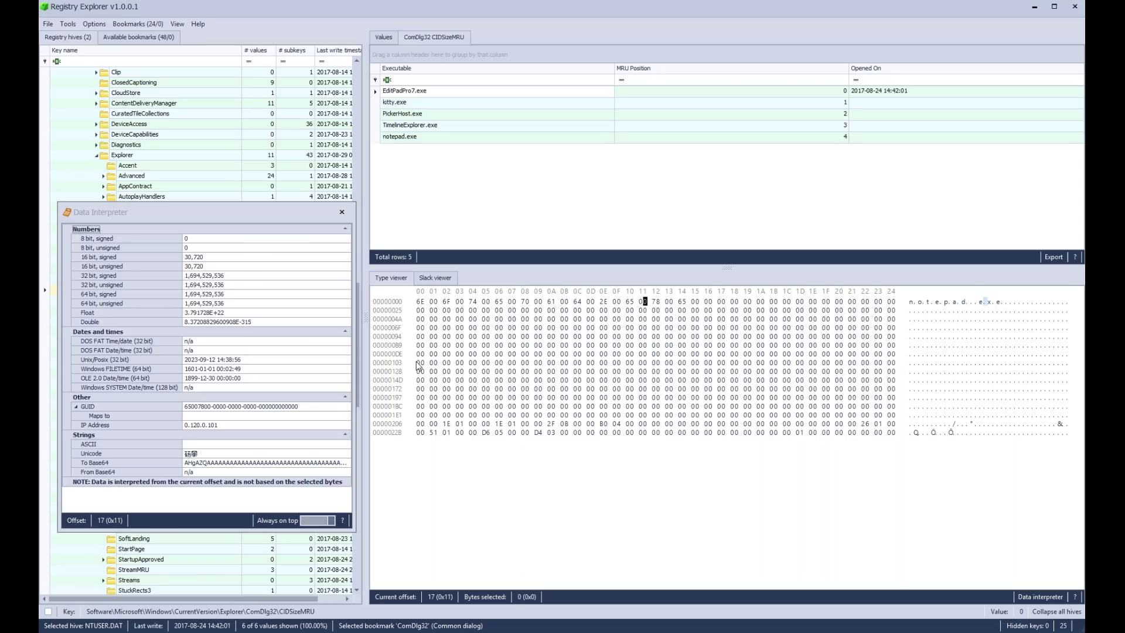
- Move down through the zero bytes to offset 164 and select all 164 bytes back to the start of the value
{"action": "key", "text": "Down"}
{"action": "key", "text": "Down"}
{"action": "key", "text": "Down"}
{"action": "key", "text": "Down"}
{"action": "key", "text": "Left"}
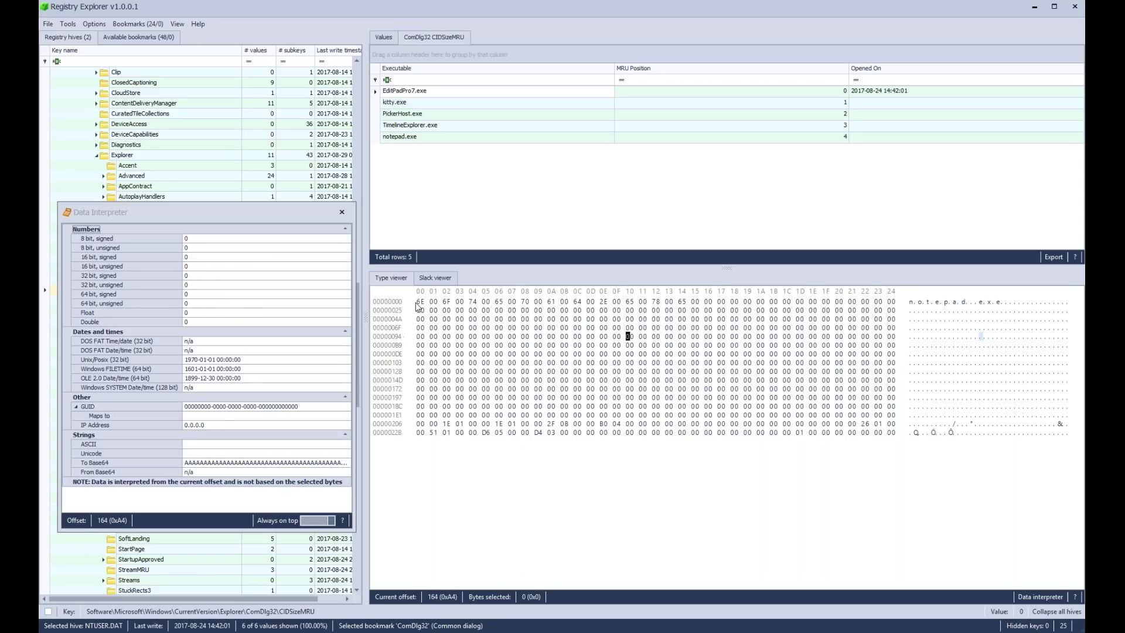
{"action": "key", "text": "ctrl+shift+Home"}
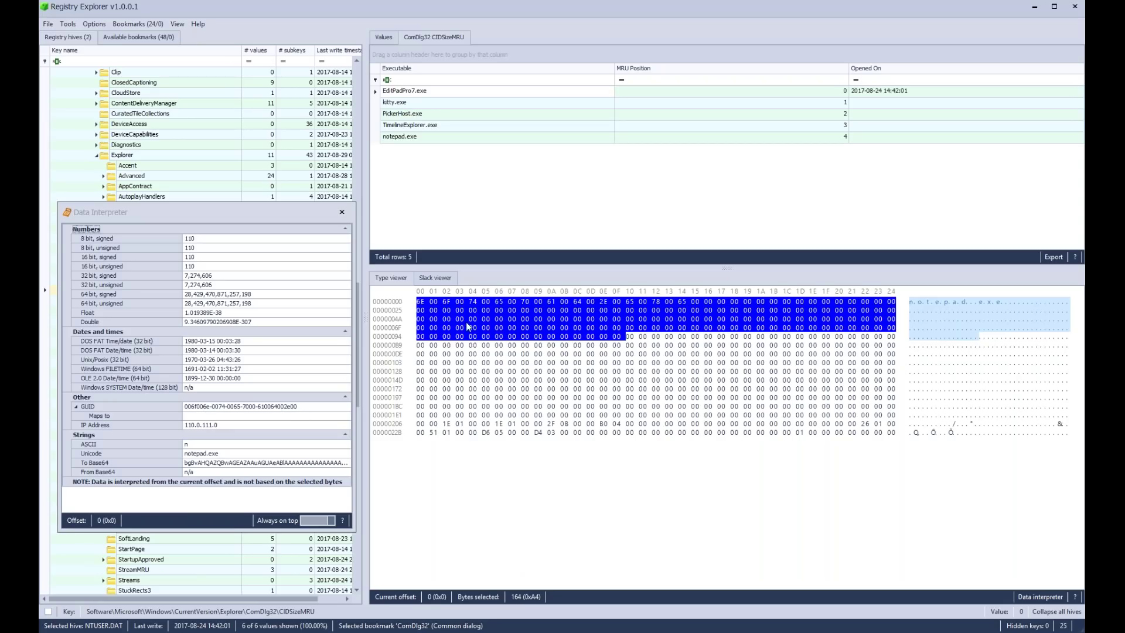
- Return to offset 0, turn off the Data Interpreter's always-on-top option and close its window
{"action": "left_click", "coordinate": [425, 304]}
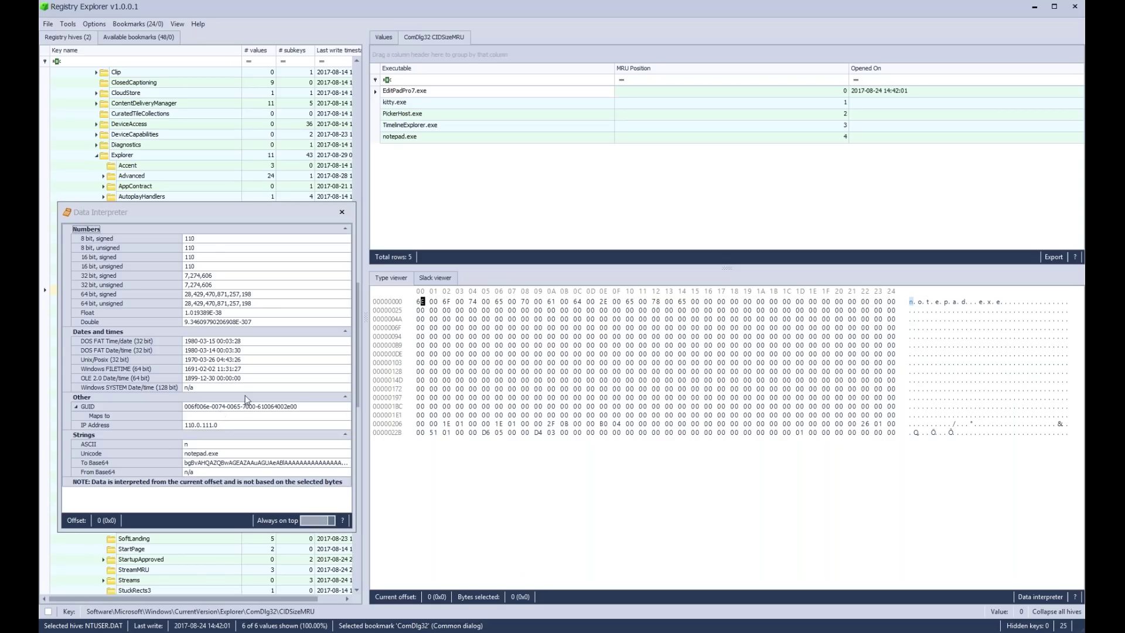
{"action": "left_click", "coordinate": [319, 520]}
{"action": "left_click", "coordinate": [341, 212]}
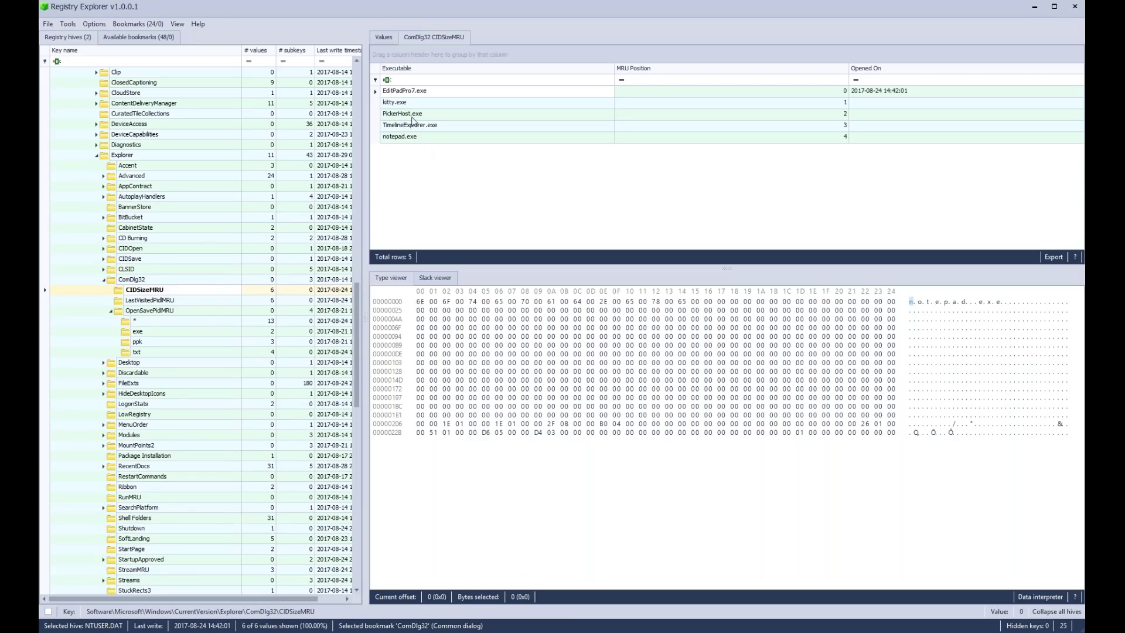
- Select the LastVisitedPidlMRU key, inspect the raw data of its value 0, and switch to the plugin's interpreted view
{"action": "left_click", "coordinate": [150, 303]}
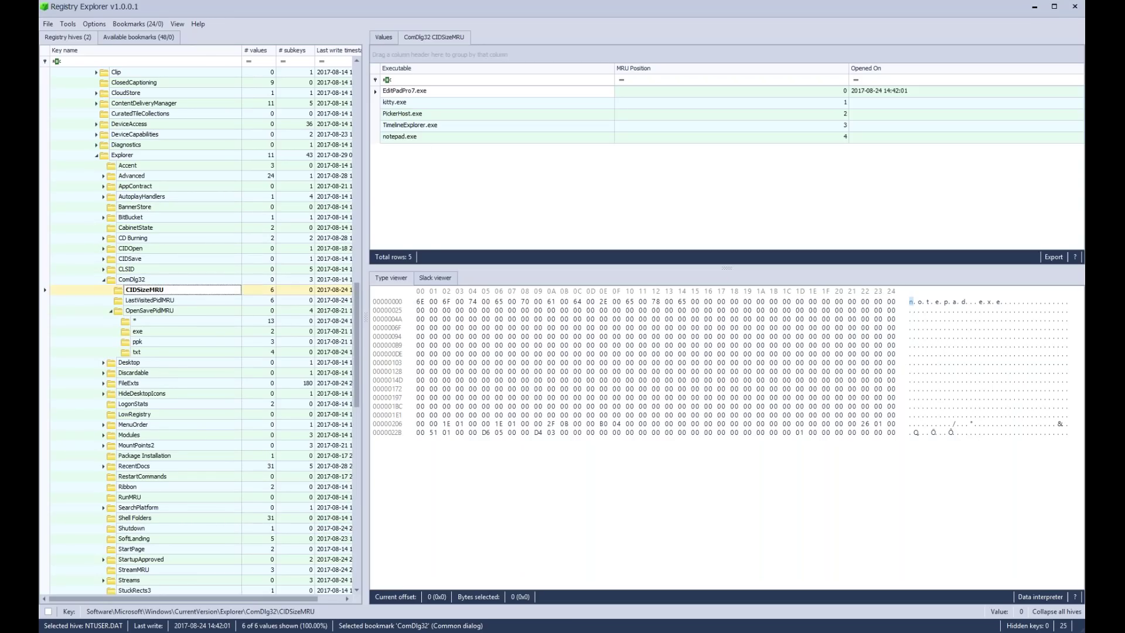
{"action": "left_click", "coordinate": [385, 37]}
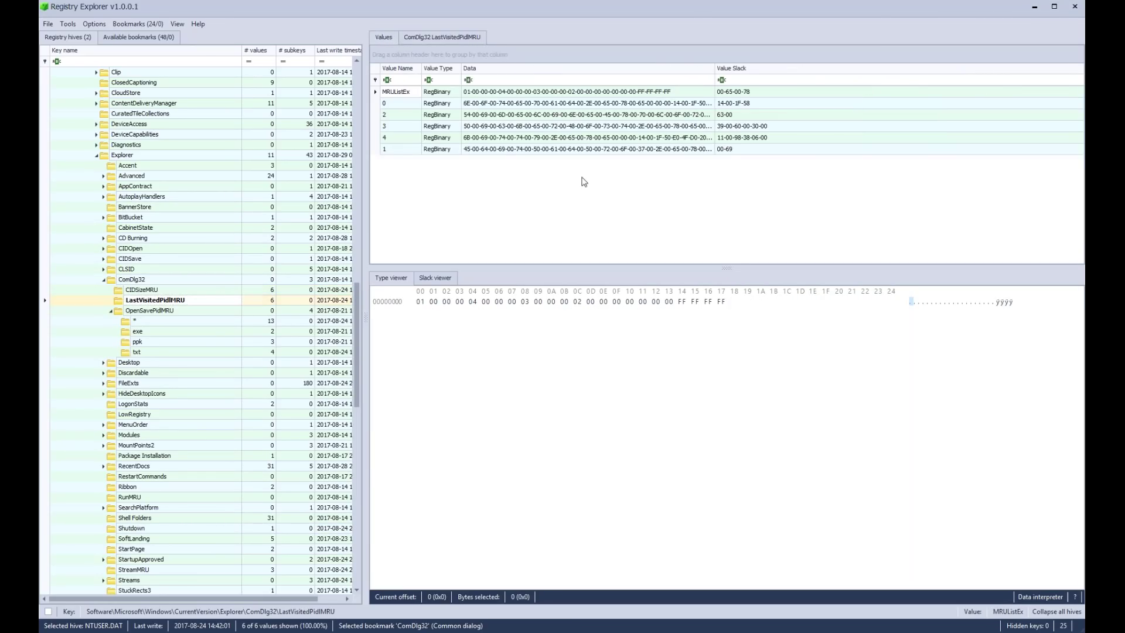
{"action": "left_click", "coordinate": [515, 105]}
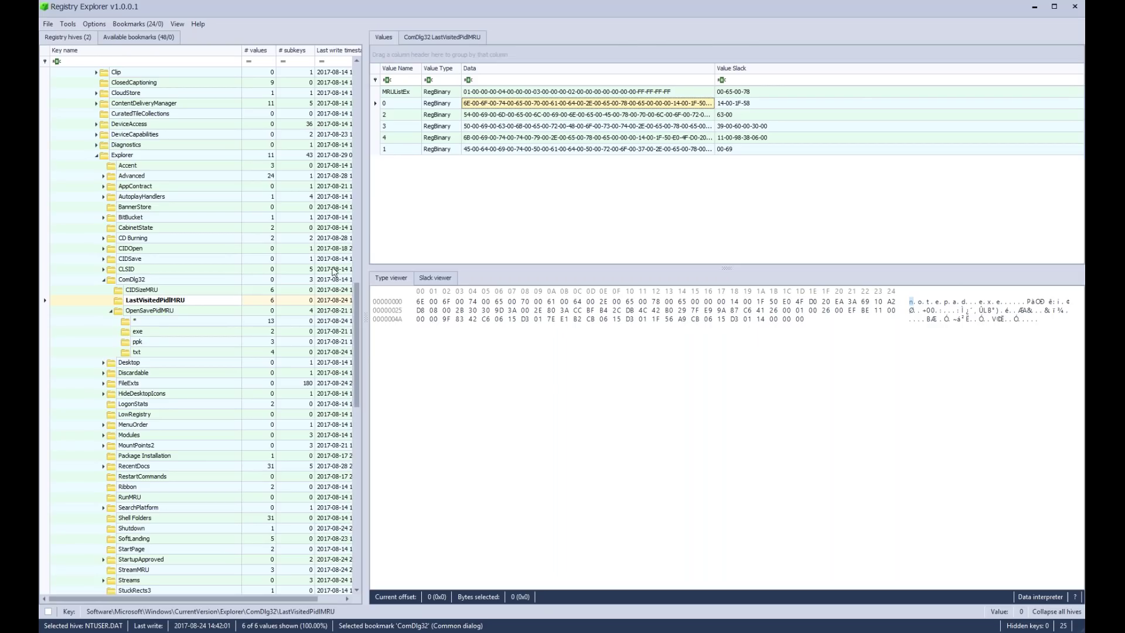
{"action": "left_click", "coordinate": [467, 36]}
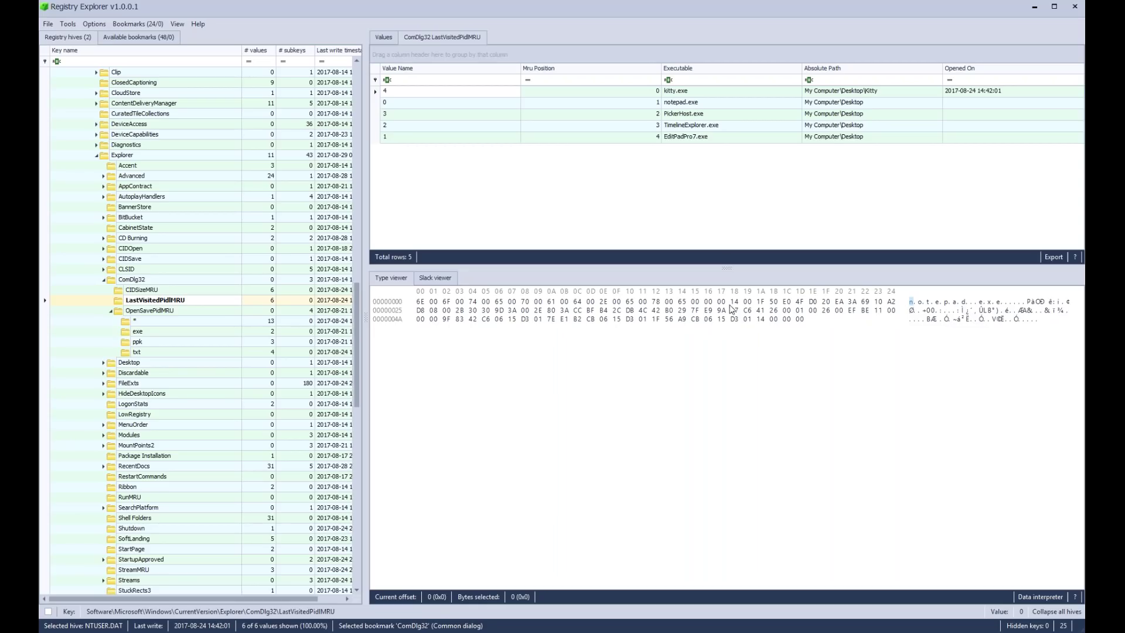
- Open the Data Interpreter always on top and step through LastVisitedPidlMRU value 0 from offset 0 to offset 28 to examine the GUID
{"action": "left_click", "coordinate": [1040, 596]}
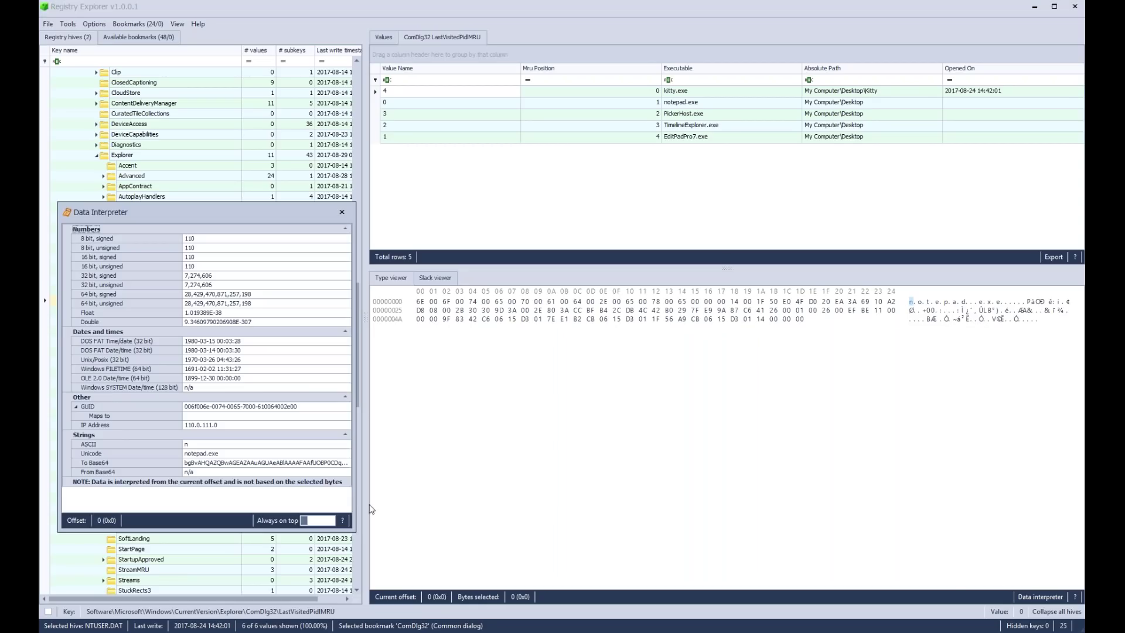
{"action": "left_click", "coordinate": [423, 302]}
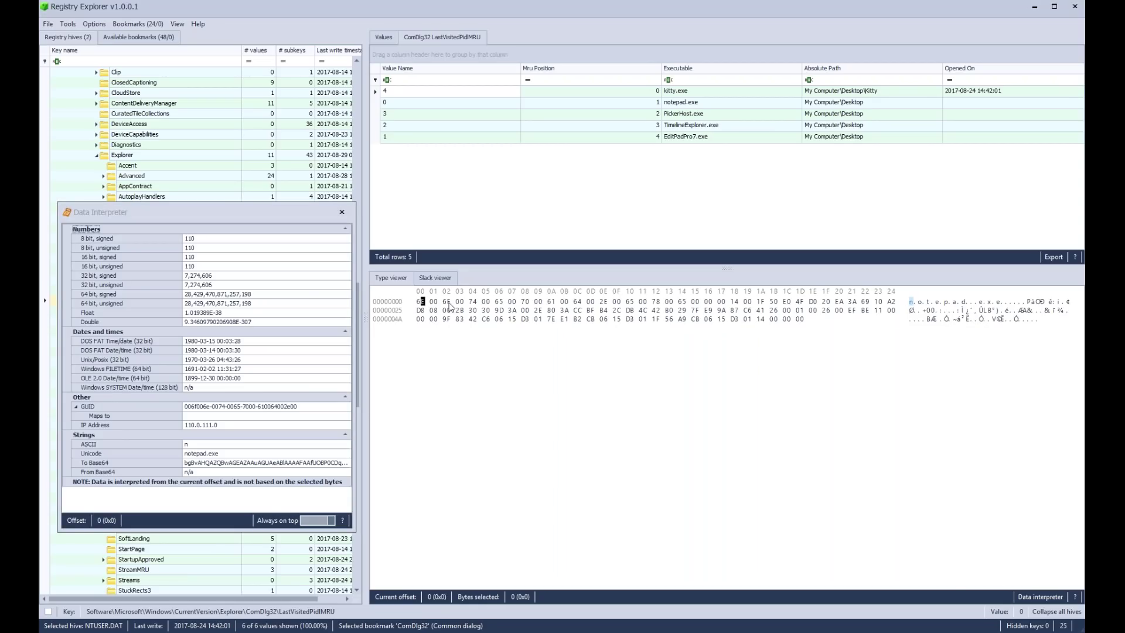
{"action": "key", "text": "Right"}
{"action": "key", "text": "Right"}
{"action": "key", "text": "Right"}
{"action": "key", "text": "Right"}
{"action": "key", "text": "Right"}
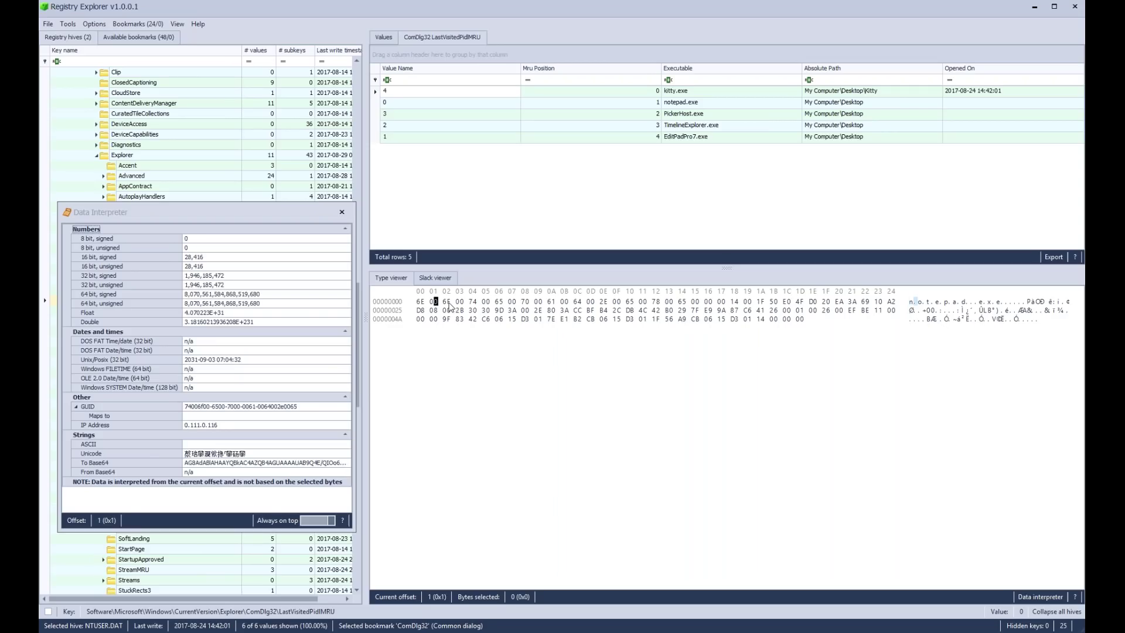
{"action": "key", "text": "Right"}
{"action": "key", "text": "Right"}
{"action": "key", "text": "Right"}
{"action": "key", "text": "Right"}
{"action": "key", "text": "Right"}
{"action": "key", "text": "Right"}
{"action": "key", "text": "Right"}
{"action": "key", "text": "Right"}
{"action": "key", "text": "Right"}
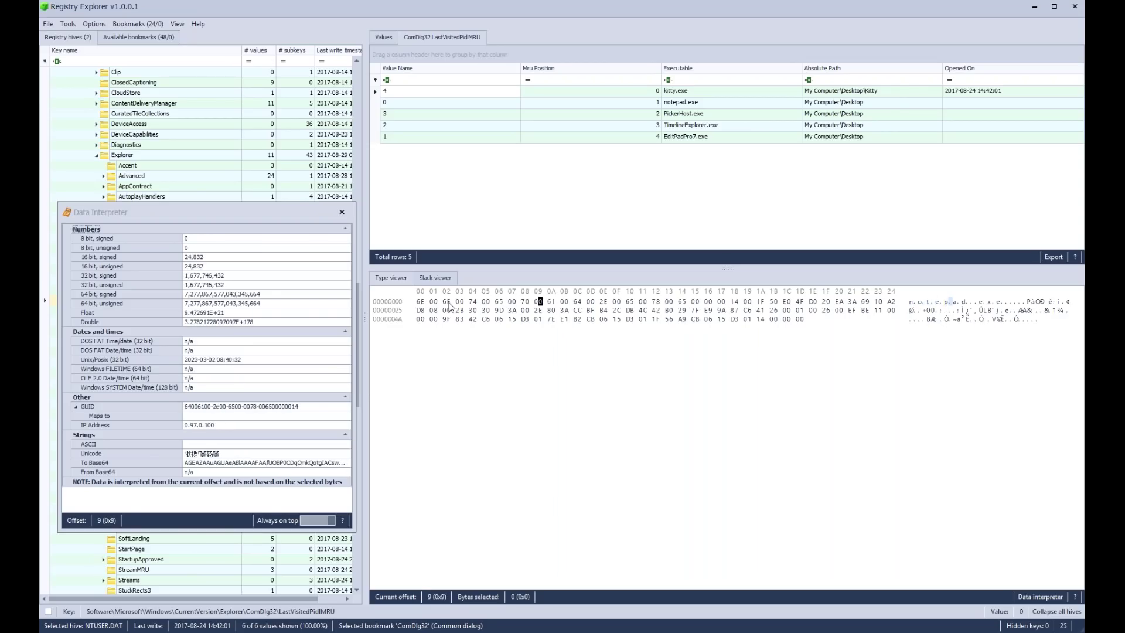
{"action": "key", "text": "Right"}
{"action": "key", "text": "Right"}
{"action": "key", "text": "Right"}
{"action": "key", "text": "Right"}
{"action": "key", "text": "Right"}
{"action": "key", "text": "Right"}
{"action": "key", "text": "Right"}
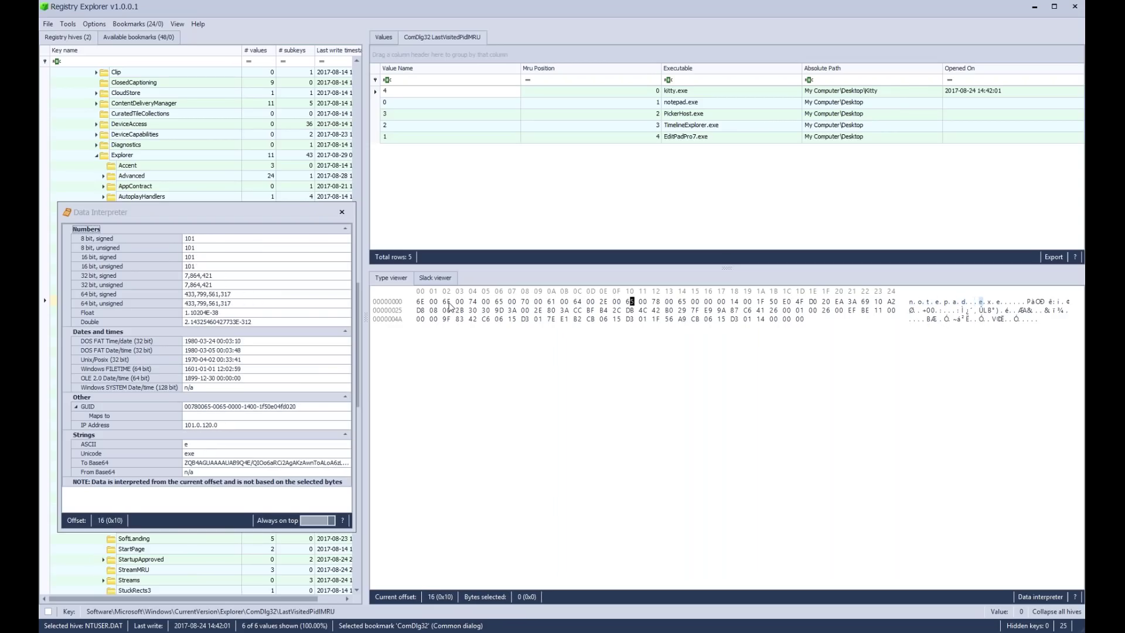
{"action": "key", "text": "Right"}
{"action": "key", "text": "Right"}
{"action": "key", "text": "Right"}
{"action": "key", "text": "Right"}
{"action": "key", "text": "Right"}
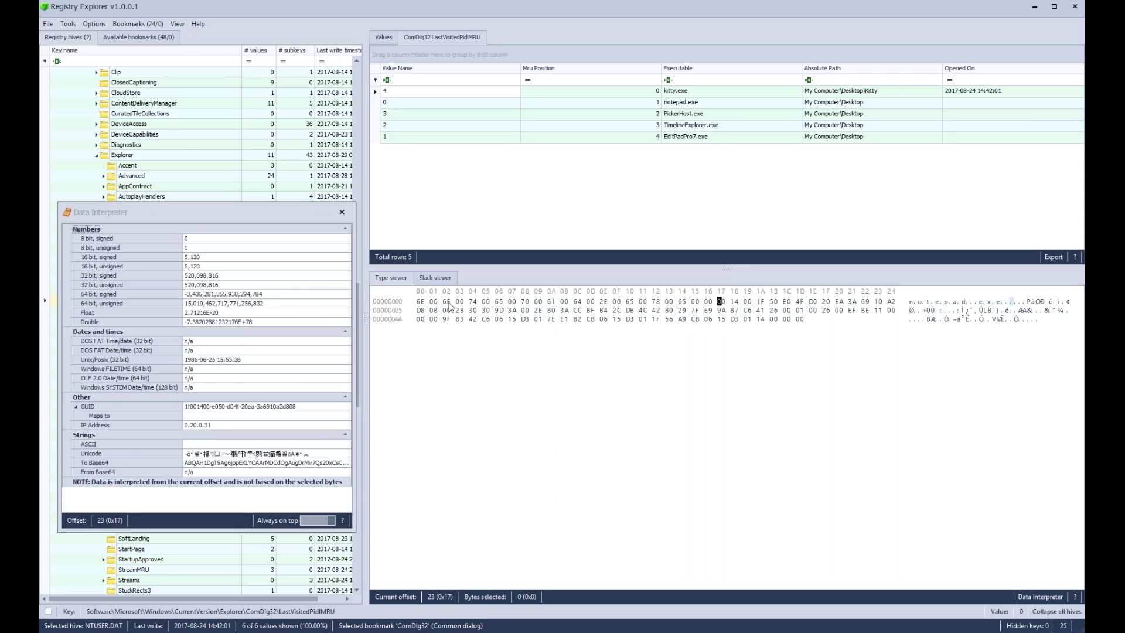
{"action": "key", "text": "Right"}
{"action": "key", "text": "Right"}
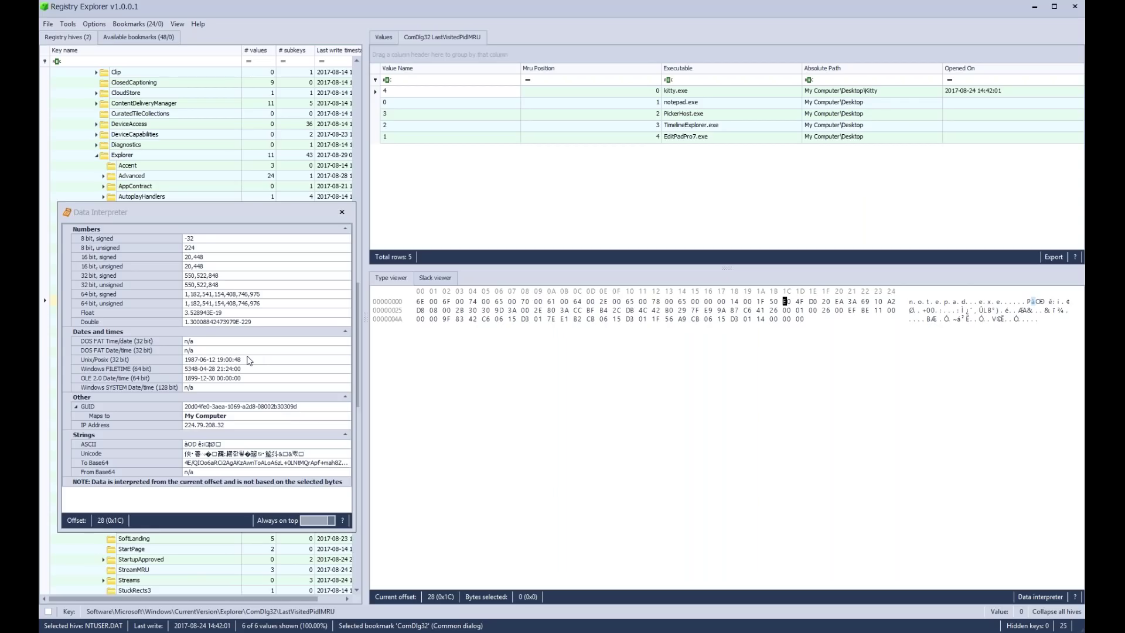
- Close the Data Interpreter and compare the raw values of LastVisitedPidlMRU with the plugin's interpreted view
{"action": "left_click", "coordinate": [341, 213]}
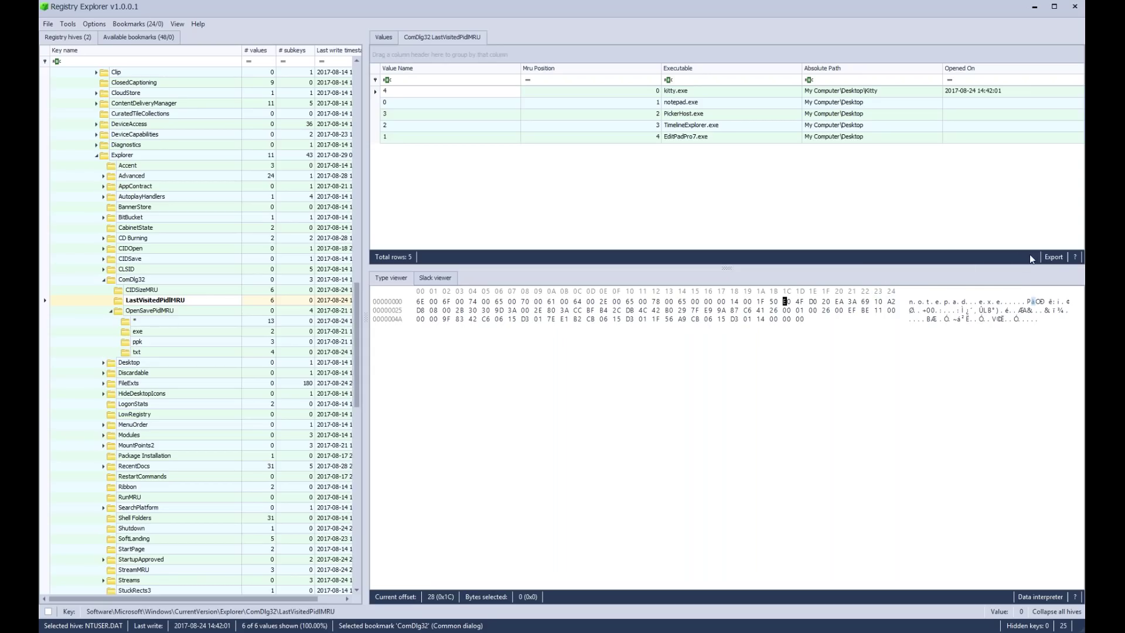
{"action": "mouse_move", "coordinate": [1076, 259]}
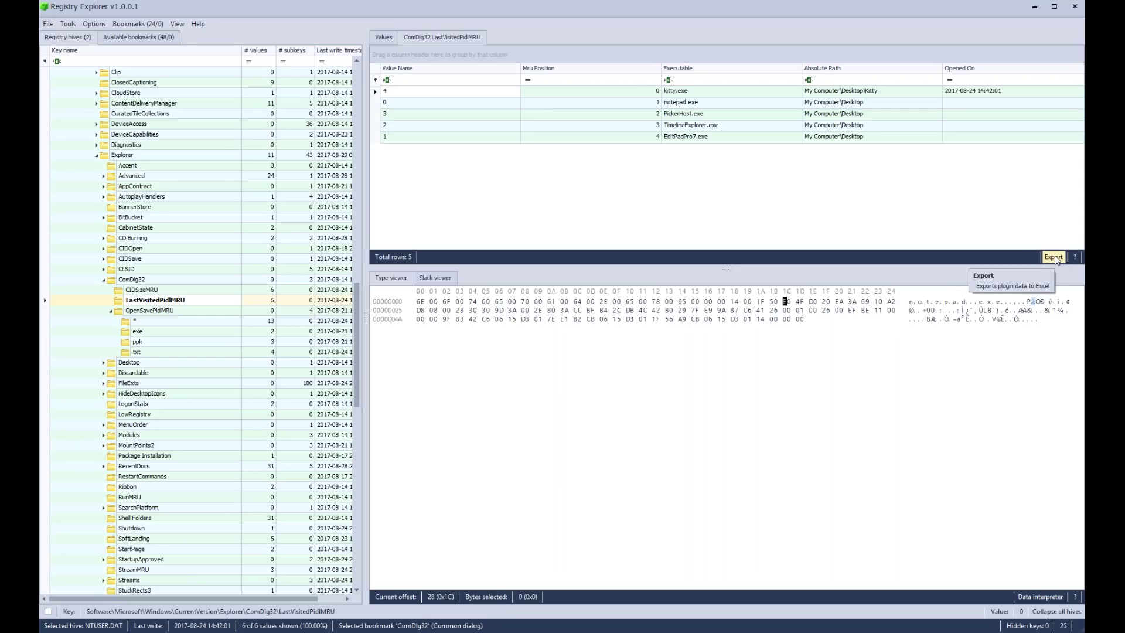
{"action": "left_click", "coordinate": [388, 39]}
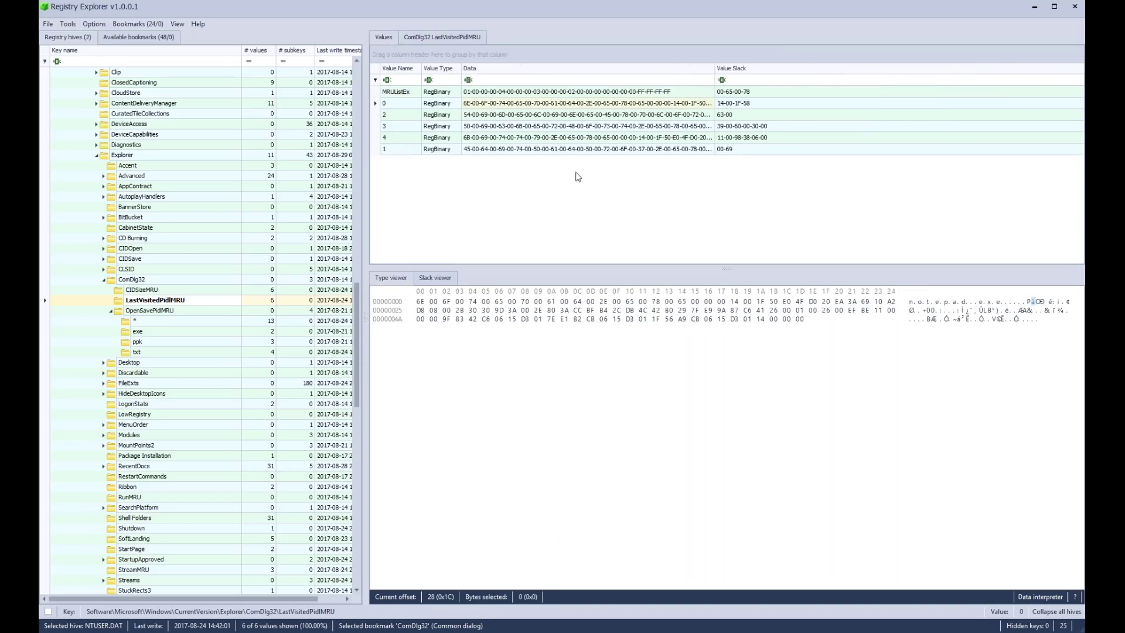
{"action": "left_click", "coordinate": [445, 38]}
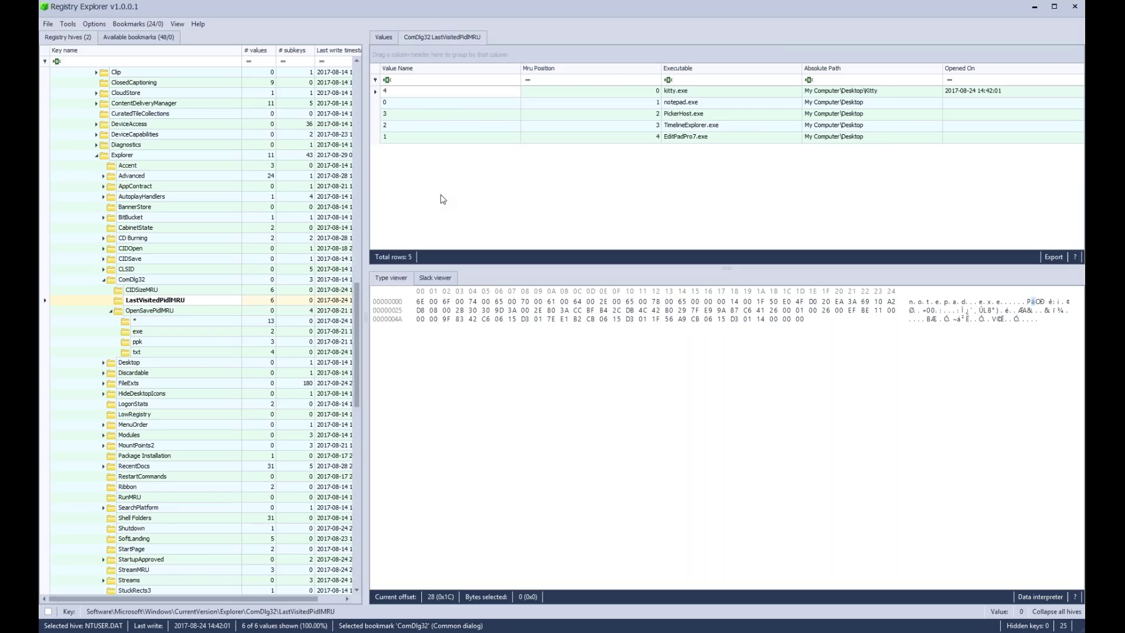
- Filter the plugin's Executable column by "hos" and clear the filter again
{"action": "left_click", "coordinate": [726, 81]}
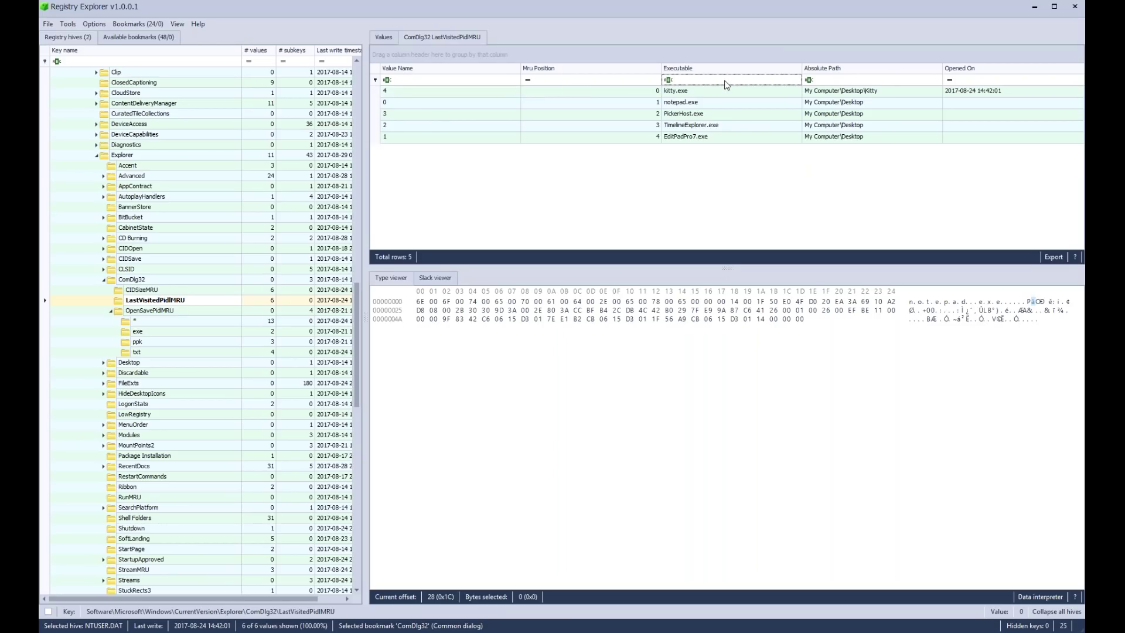
{"action": "type", "text": "hos"}
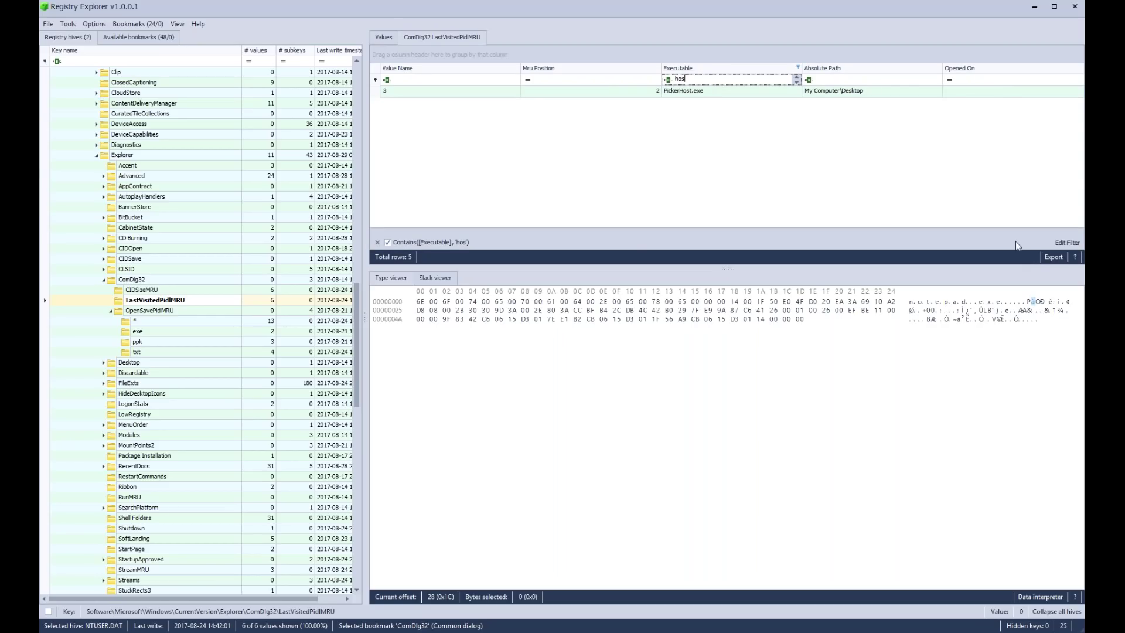
{"action": "left_click", "coordinate": [378, 242]}
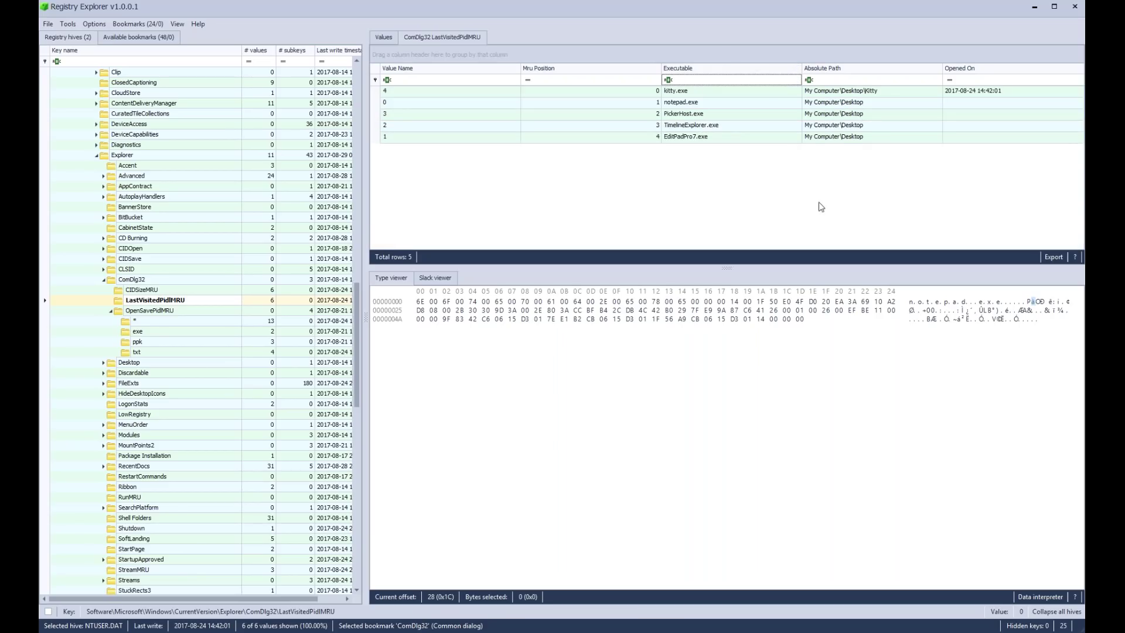
- Group the plugin rows by Absolute Path with both groups expanded, and ungroup them by placing the column before Executable
{"action": "left_click_drag", "start_coordinate": [841, 71], "coordinate": [822, 57]}
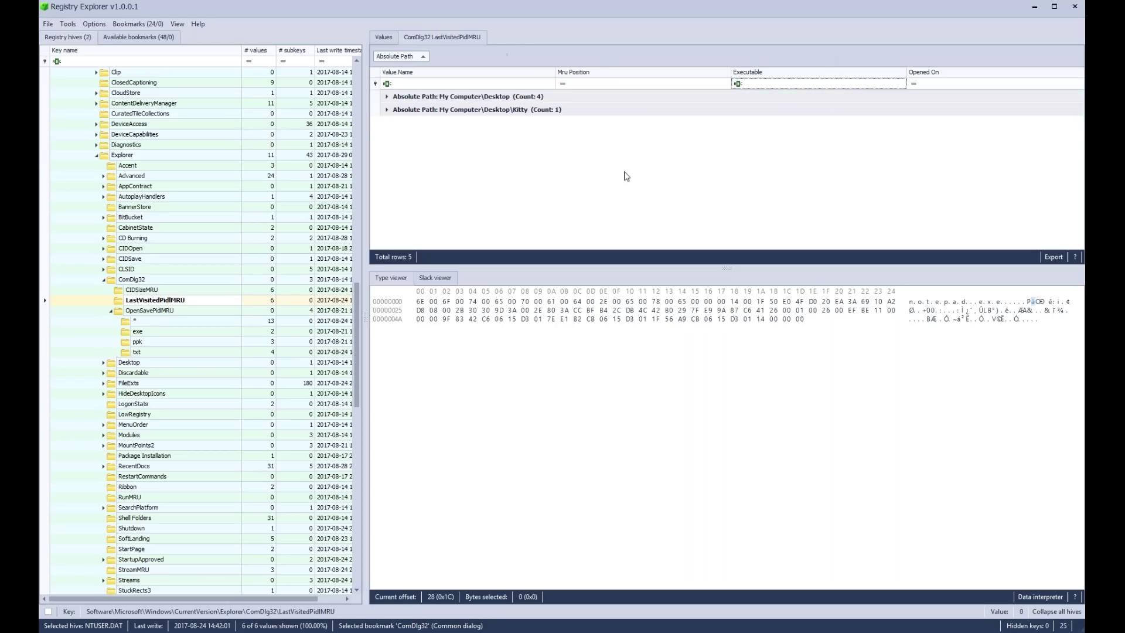
{"action": "left_click", "coordinate": [386, 109]}
{"action": "left_click", "coordinate": [387, 96]}
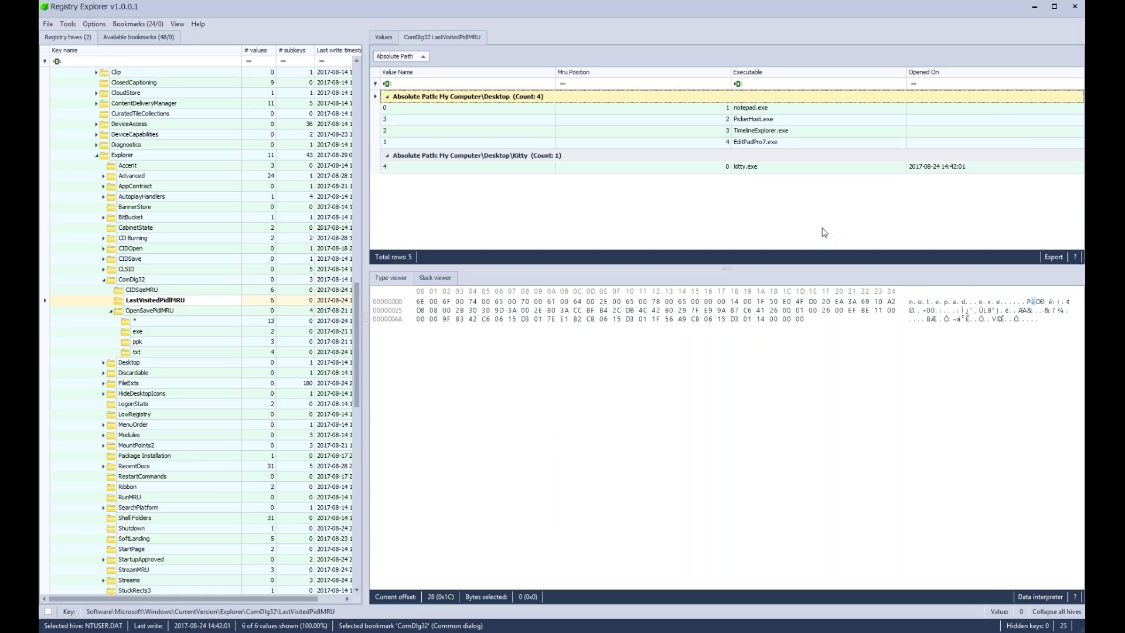
{"action": "left_click_drag", "start_coordinate": [416, 62], "coordinate": [730, 69]}
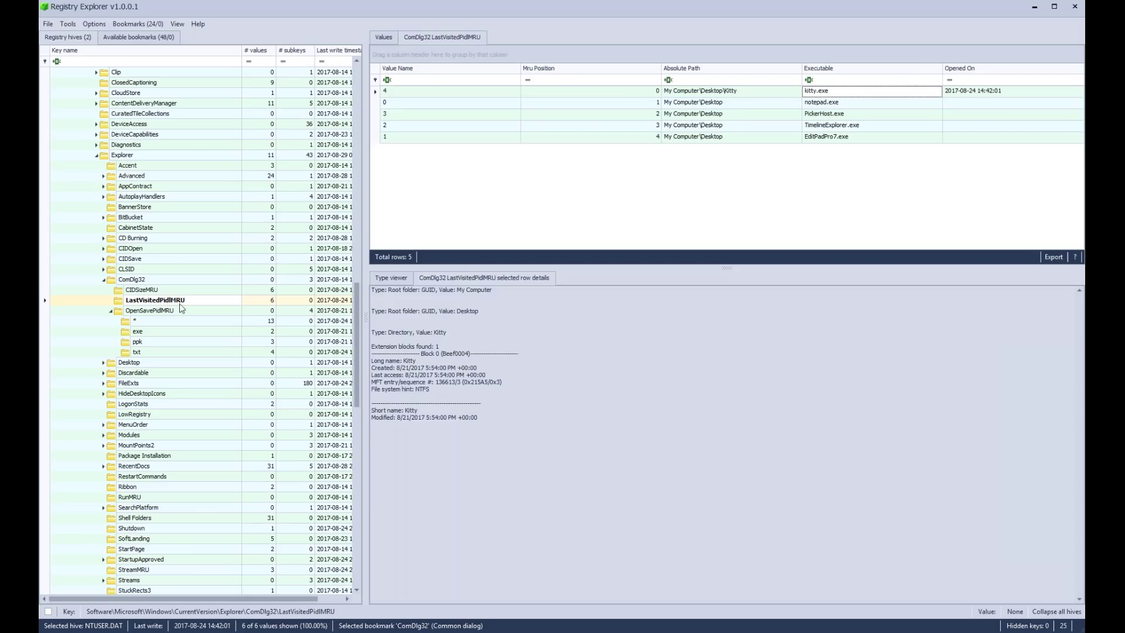
- Select the OpenSavePidlMRU key and look through its *, exe, ppk and txt subkeys
{"action": "left_click", "coordinate": [154, 313]}
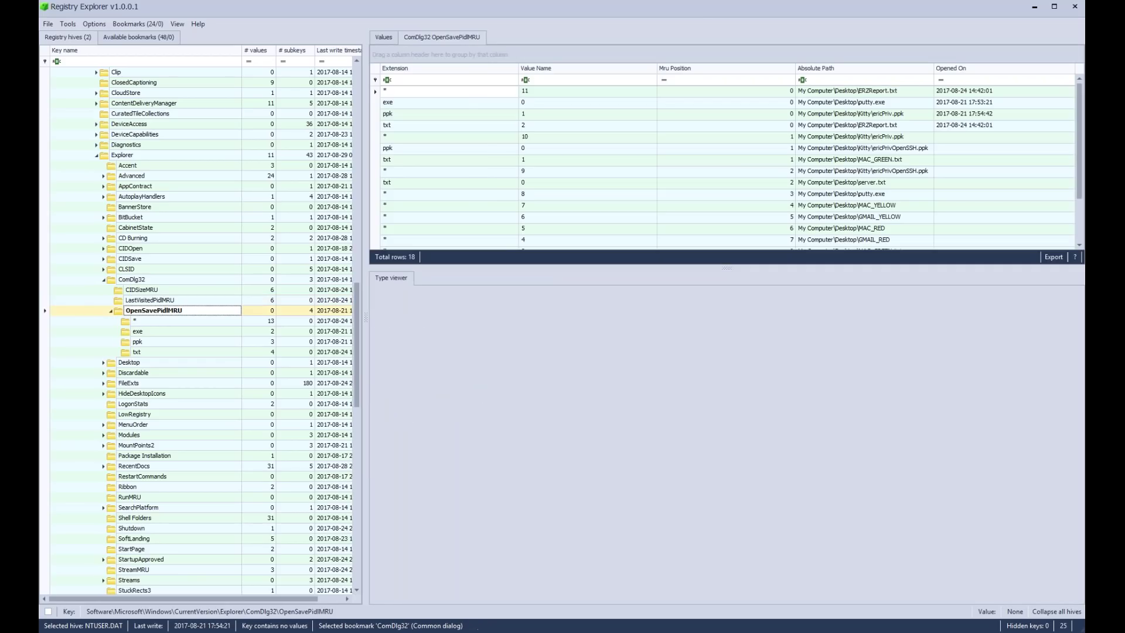
{"action": "left_click", "coordinate": [145, 323]}
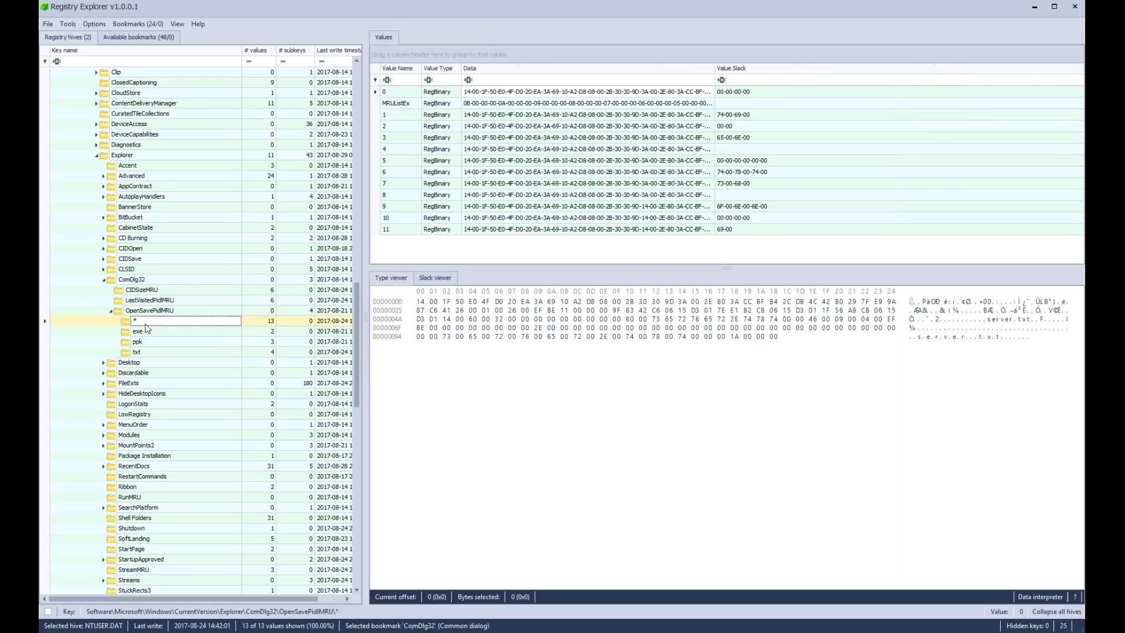
{"action": "left_click", "coordinate": [149, 334]}
{"action": "left_click", "coordinate": [148, 343]}
{"action": "left_click", "coordinate": [148, 352]}
{"action": "left_click", "coordinate": [151, 331]}
{"action": "left_click", "coordinate": [148, 341]}
{"action": "left_click", "coordinate": [146, 352]}
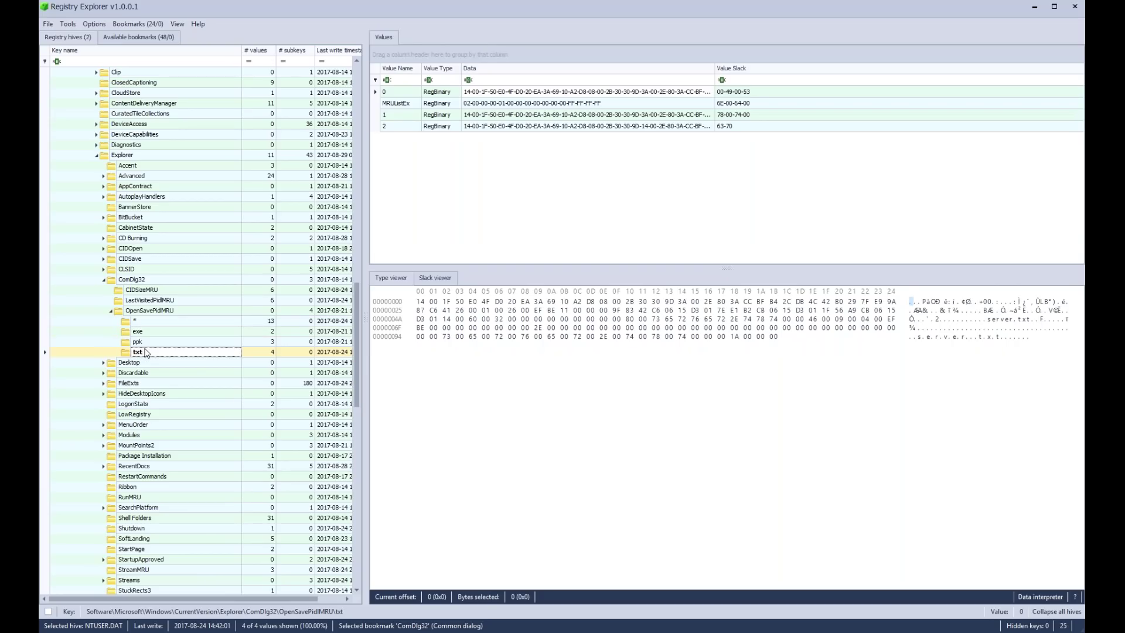
- Return to the OpenSavePidlMRU key and switch from the plugin output to its raw values view
{"action": "left_click", "coordinate": [157, 311]}
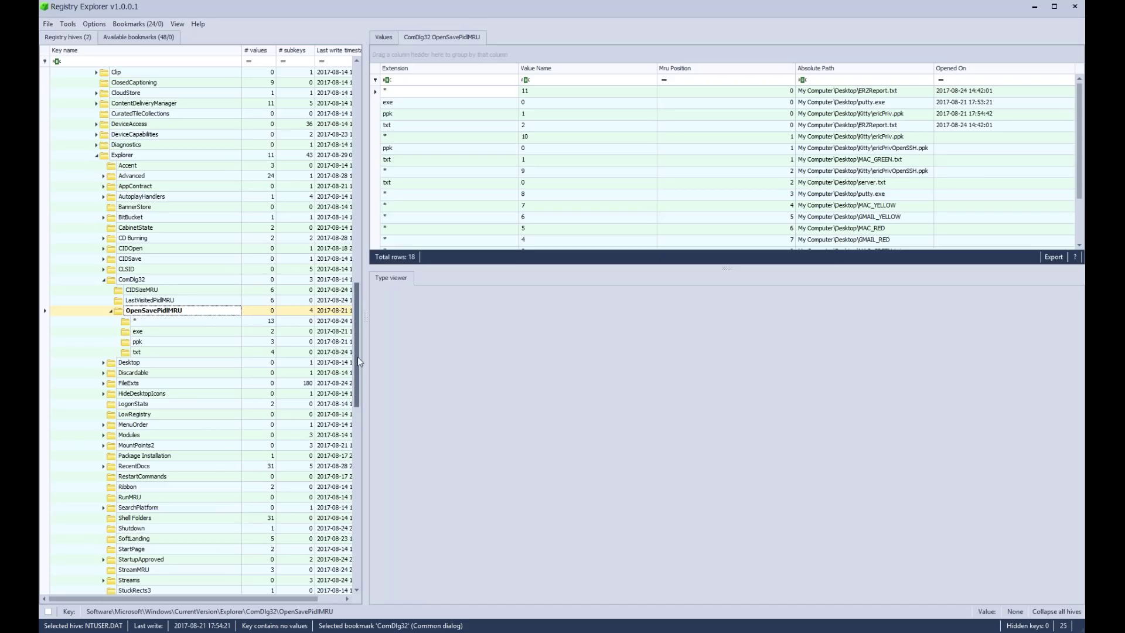
{"action": "left_click_drag", "start_coordinate": [356, 368], "coordinate": [356, 149]}
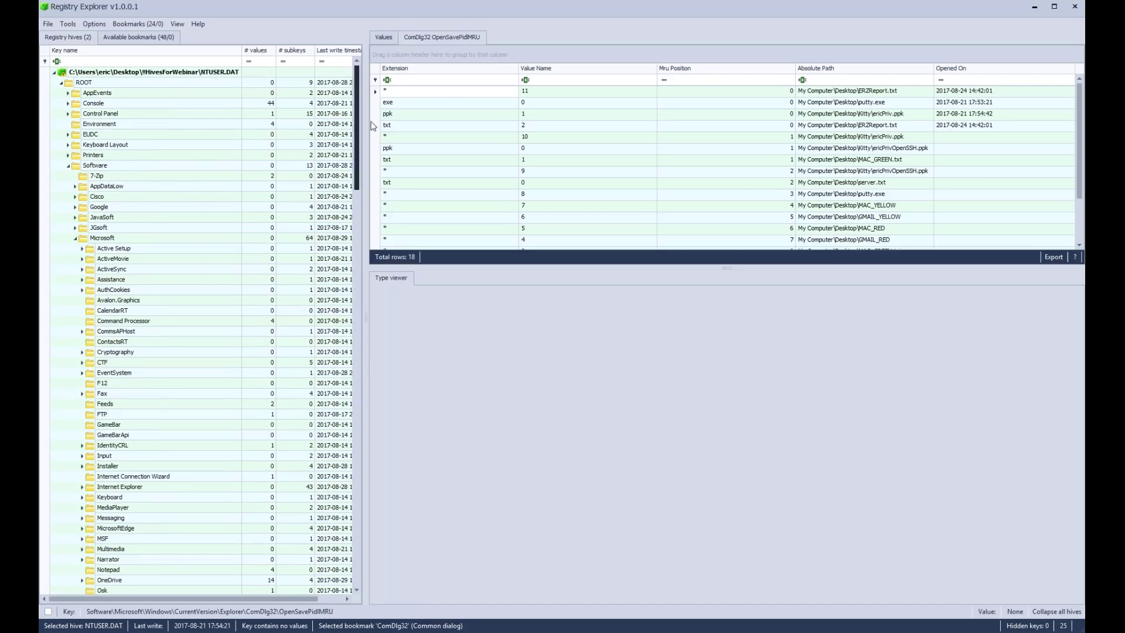
{"action": "left_click", "coordinate": [383, 39]}
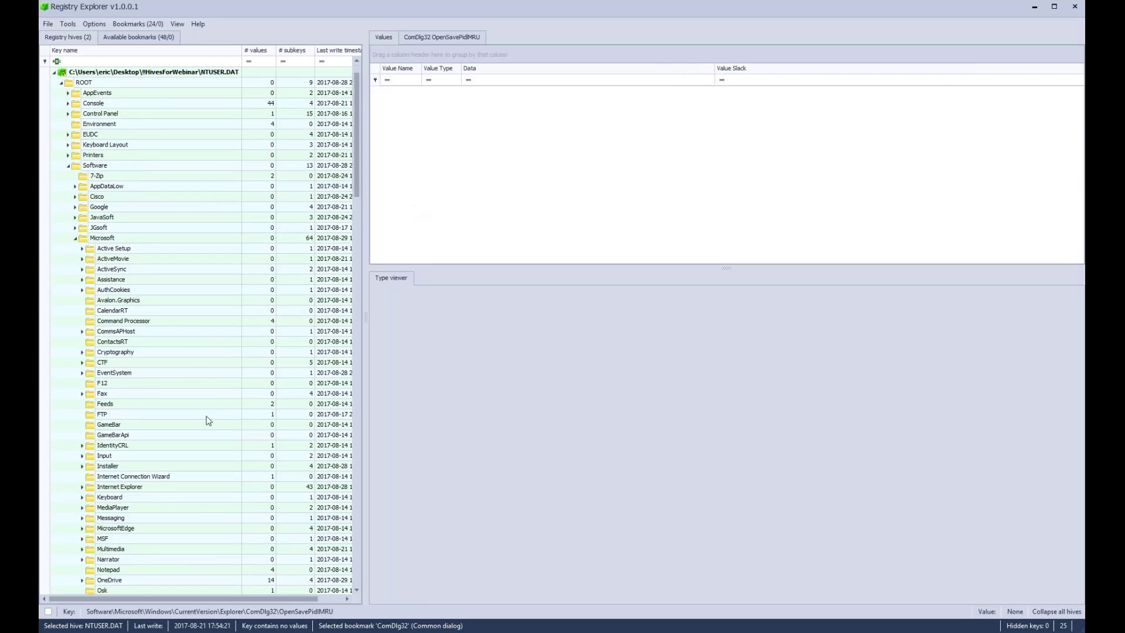
- Select the * subkey of OpenSavePidlMRU, review the export and copy options for value 0, and select value 7
{"action": "scroll", "coordinate": [206, 419], "scroll_direction": "down", "scroll_amount": 8}
{"action": "scroll", "coordinate": [185, 448], "scroll_direction": "down", "scroll_amount": 17}
{"action": "left_click", "coordinate": [154, 445]}
{"action": "left_click", "coordinate": [403, 92]}
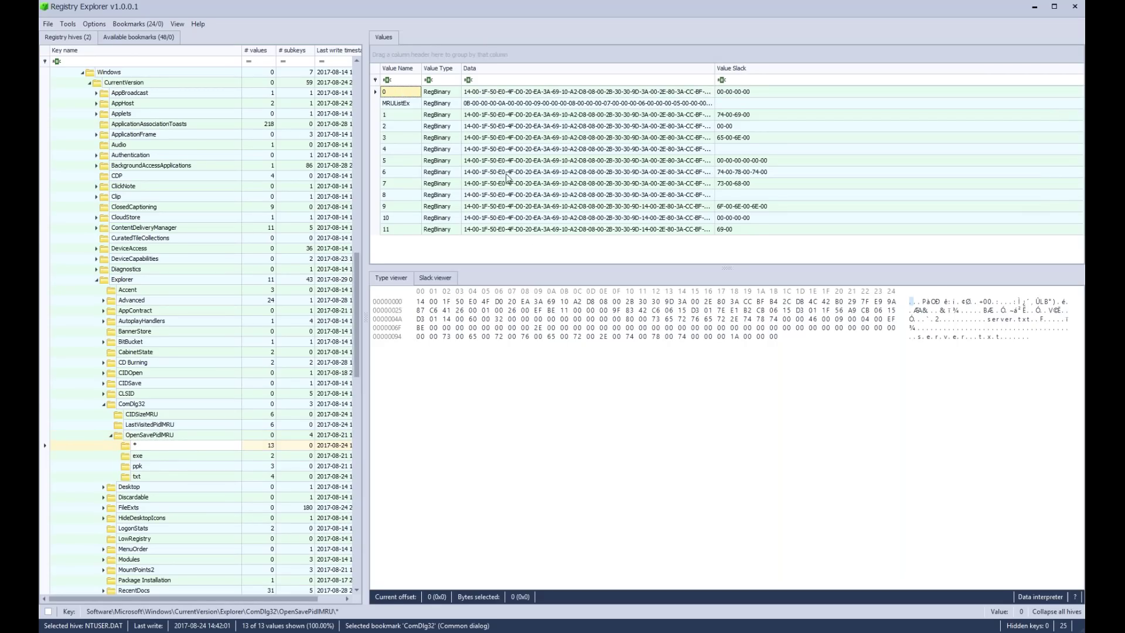
{"action": "right_click", "coordinate": [401, 94]}
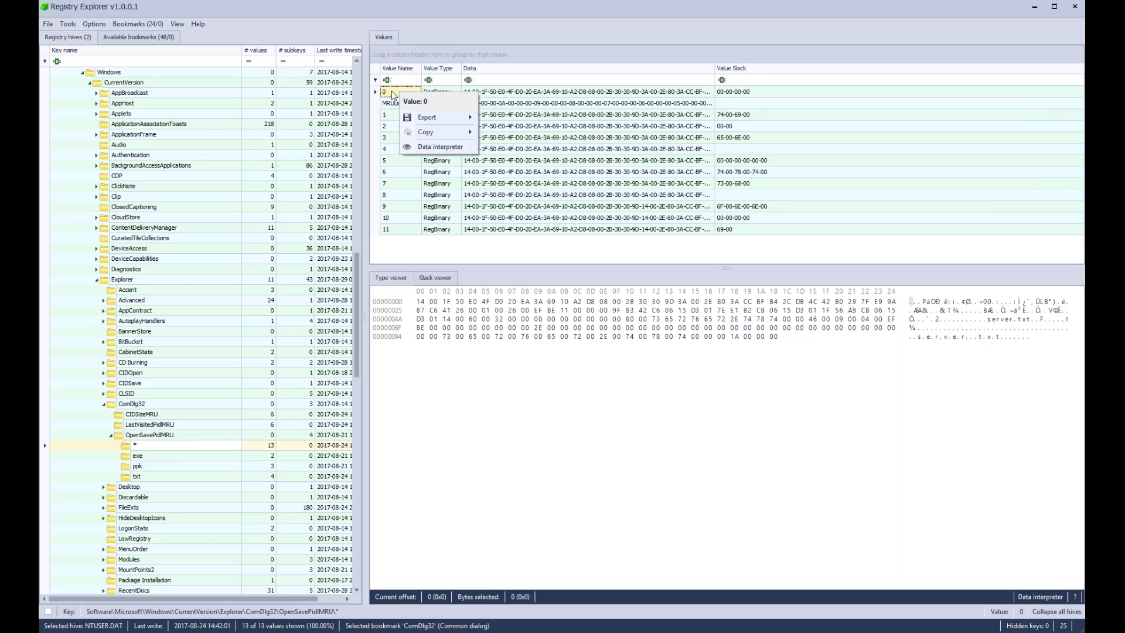
{"action": "mouse_move", "coordinate": [451, 122]}
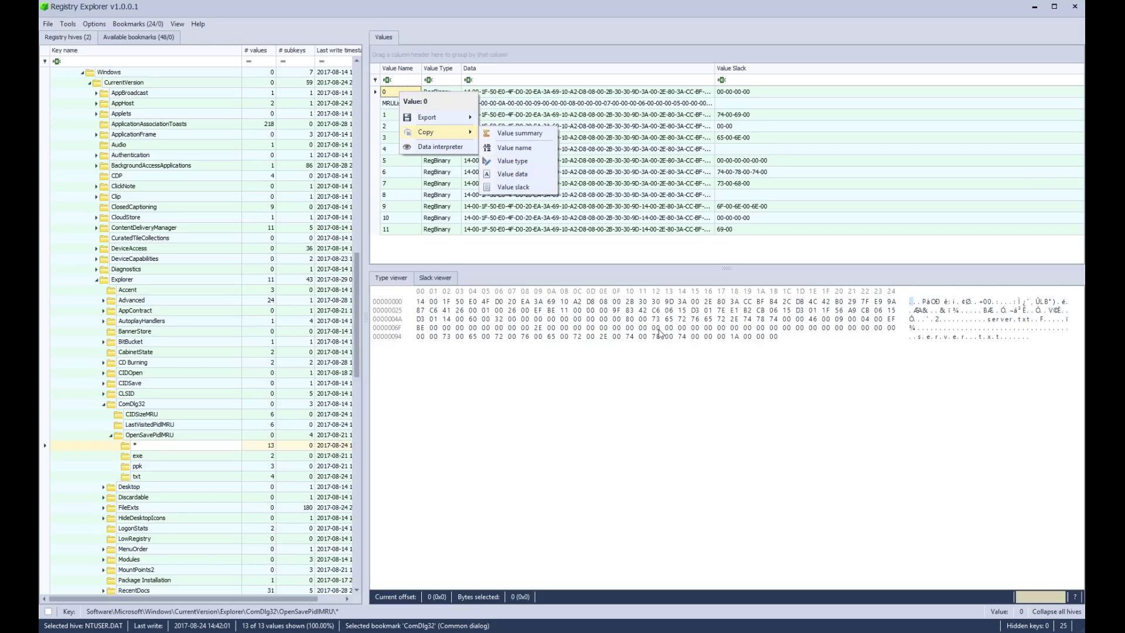
{"action": "left_click", "coordinate": [650, 183]}
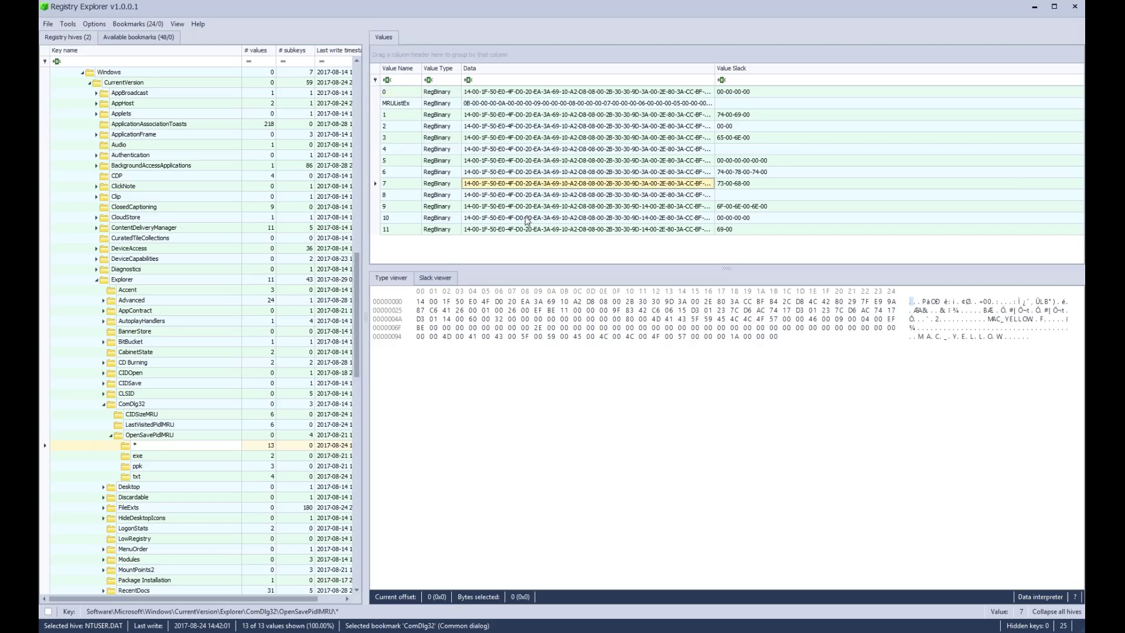
- Examine value 7 of the * subkey in the Data Interpreter and close its window
{"action": "right_click", "coordinate": [489, 184]}
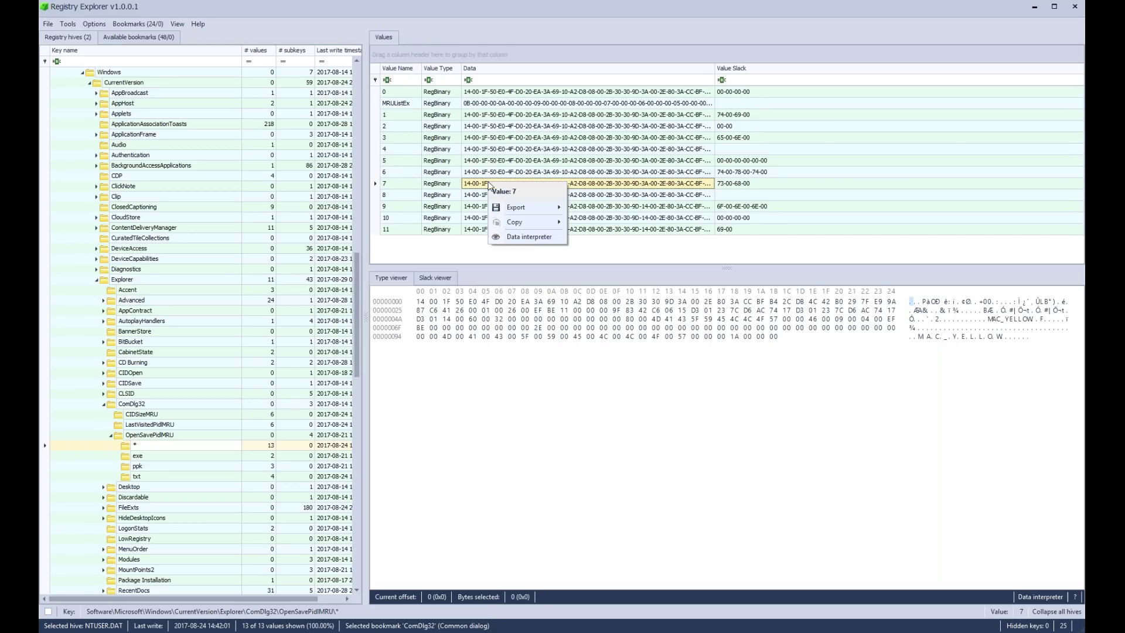
{"action": "left_click", "coordinate": [530, 238]}
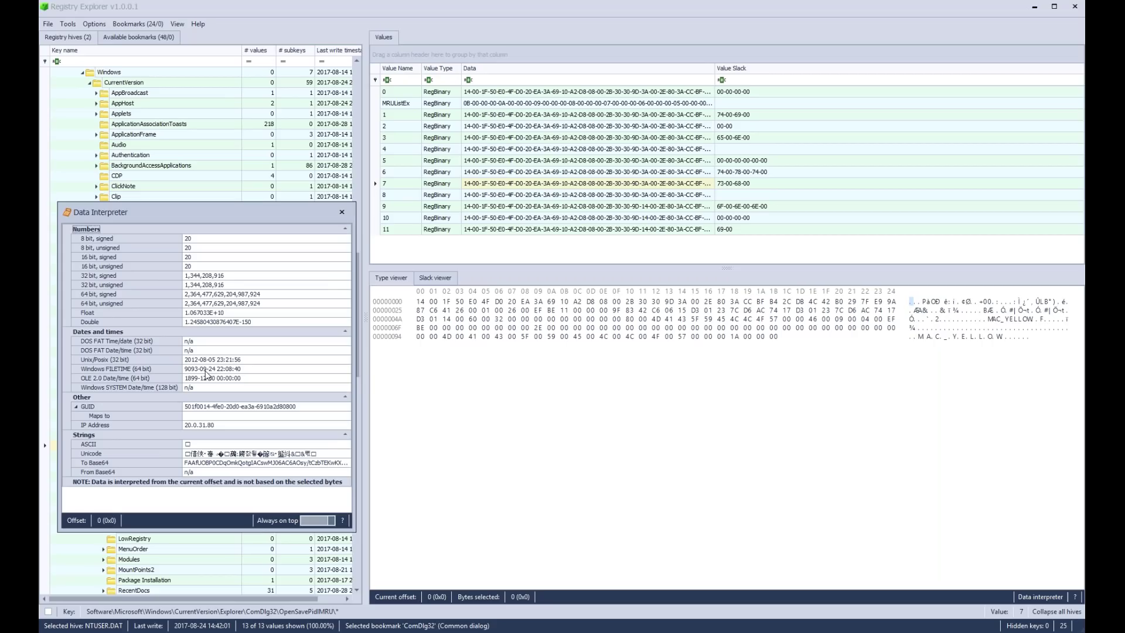
{"action": "left_click", "coordinate": [342, 213]}
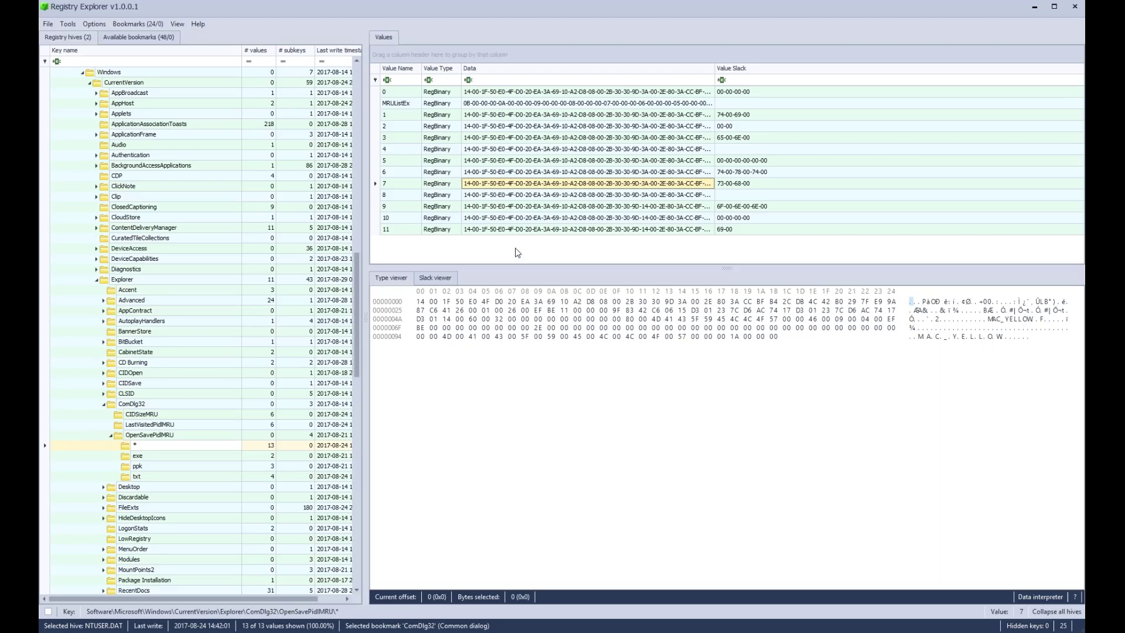
- Select values 8 and 9 of the * subkey and review the operations offered for value 9
{"action": "left_click", "coordinate": [493, 196]}
{"action": "left_click", "coordinate": [499, 207]}
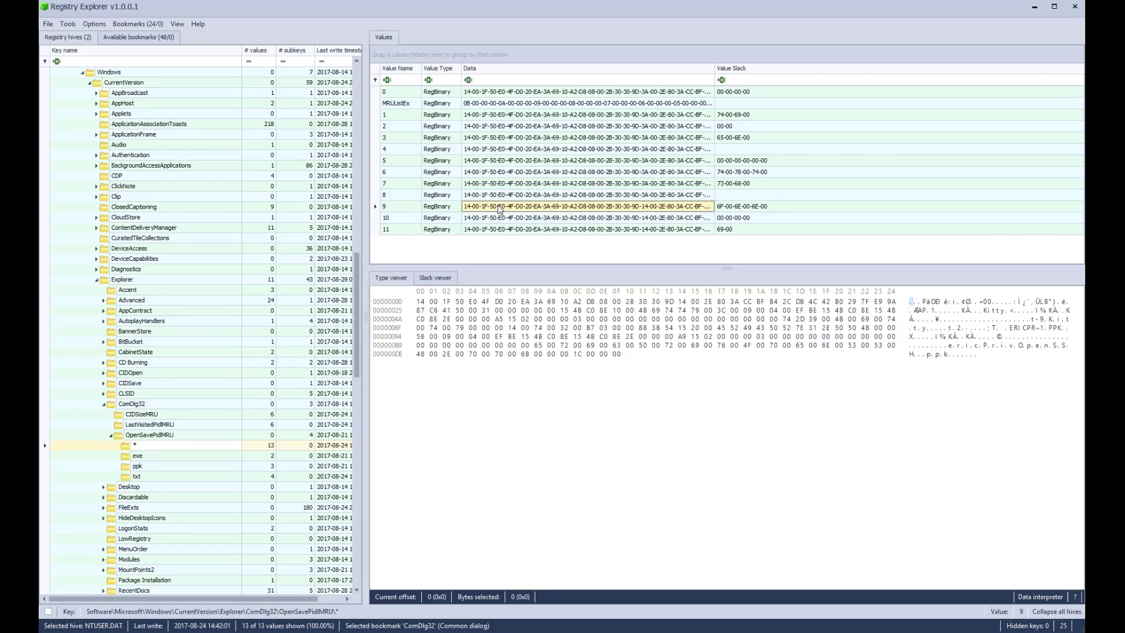
{"action": "right_click", "coordinate": [499, 208]}
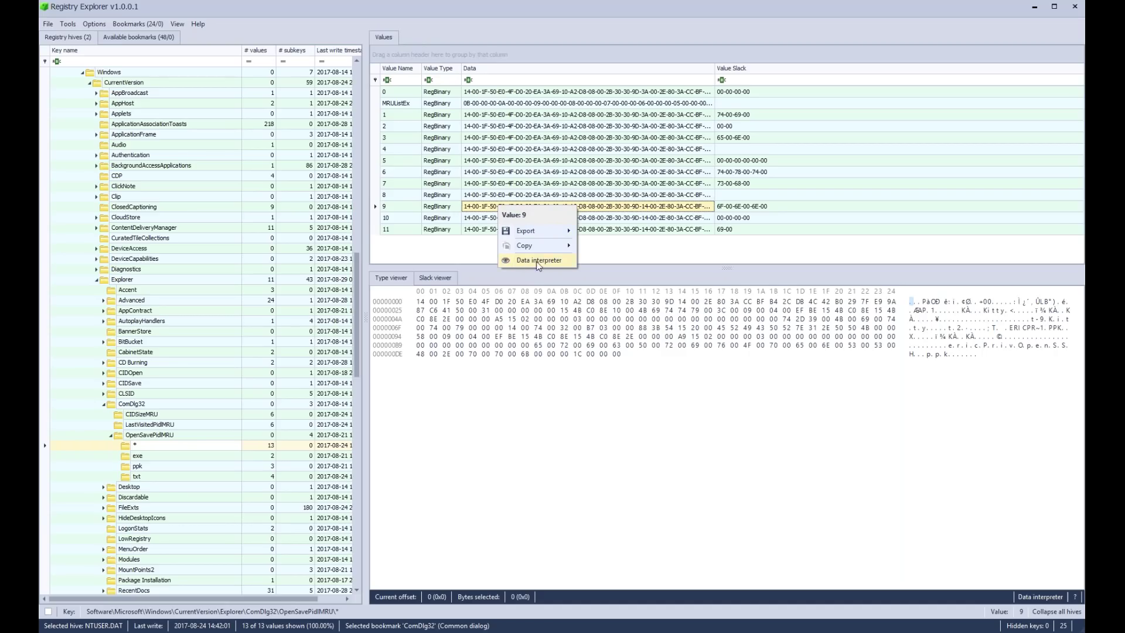
{"action": "left_click", "coordinate": [481, 208]}
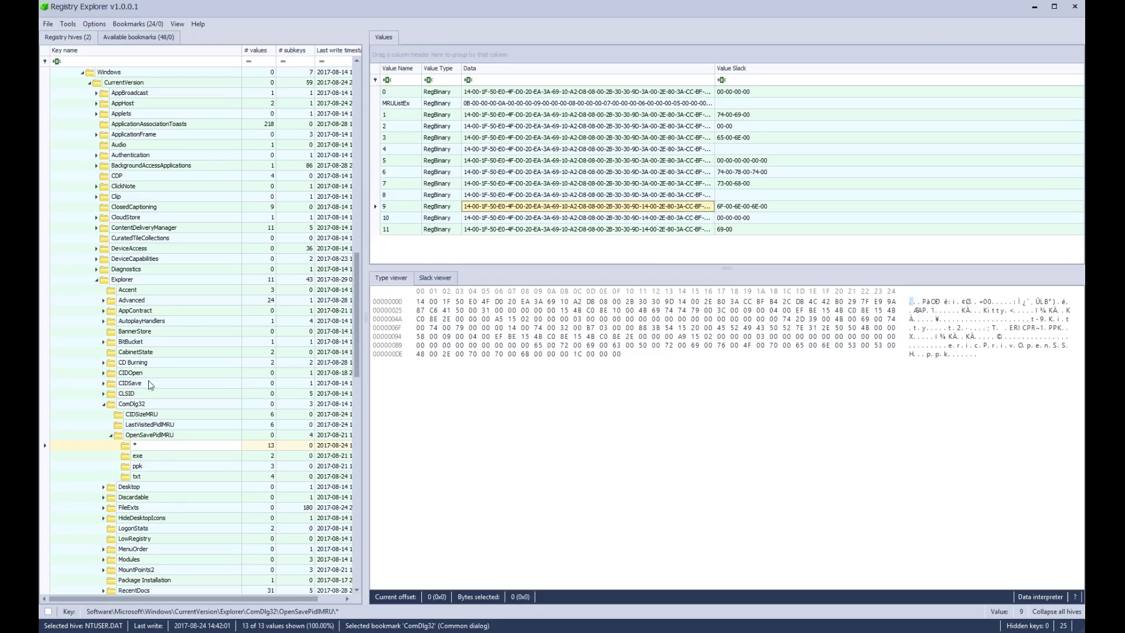
- Review the bookmark, hide, export and copy operations offered for the * subkey without applying any
{"action": "scroll", "coordinate": [149, 381], "scroll_direction": "up", "scroll_amount": 3}
{"action": "scroll", "coordinate": [149, 382], "scroll_direction": "up", "scroll_amount": 20}
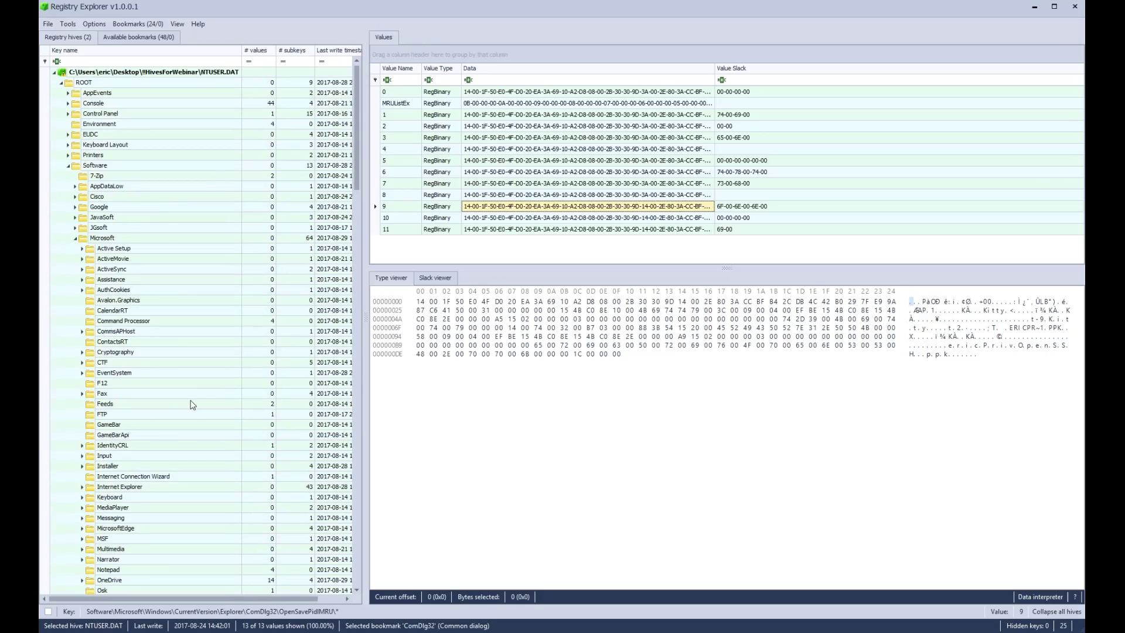
{"action": "scroll", "coordinate": [193, 404], "scroll_direction": "down", "scroll_amount": 1}
{"action": "scroll", "coordinate": [193, 405], "scroll_direction": "down", "scroll_amount": 20}
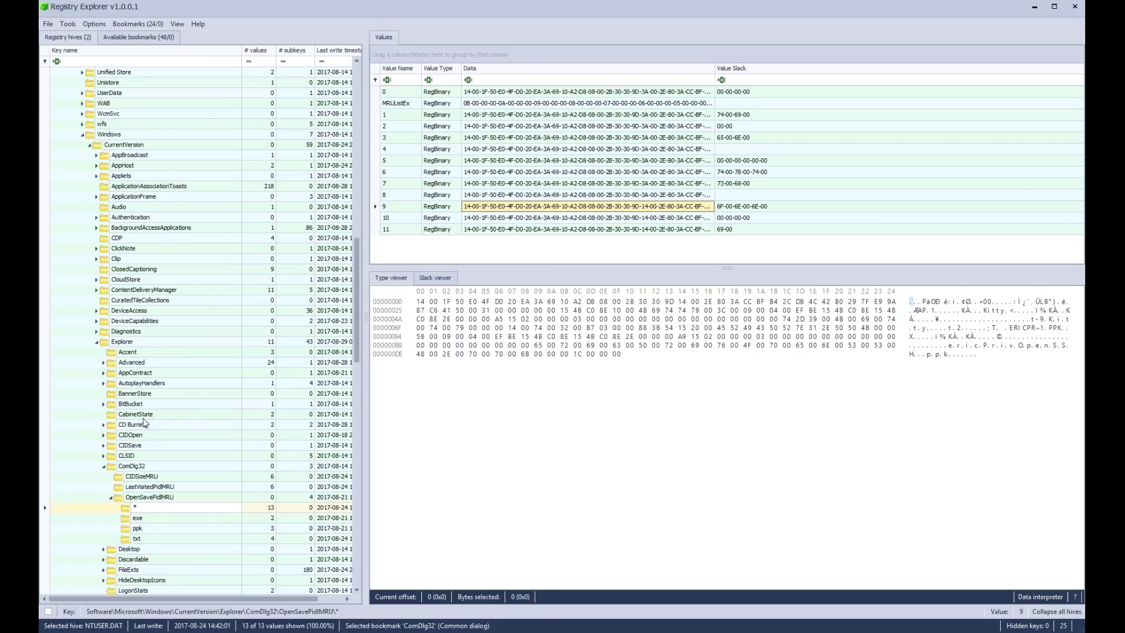
{"action": "right_click", "coordinate": [149, 383]}
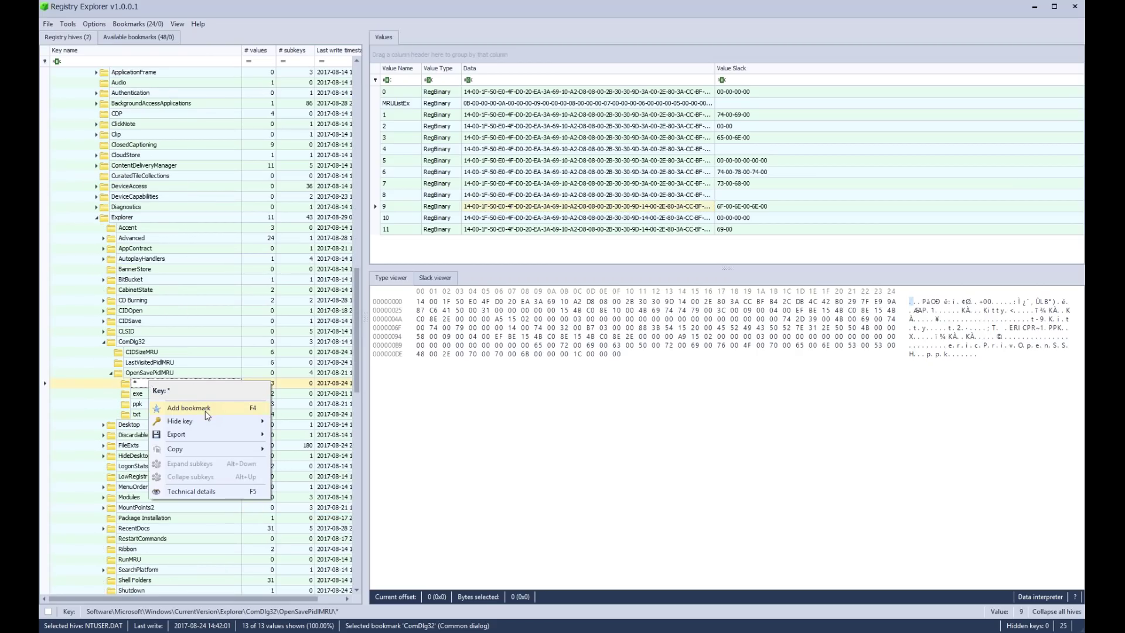
{"action": "mouse_move", "coordinate": [205, 422]}
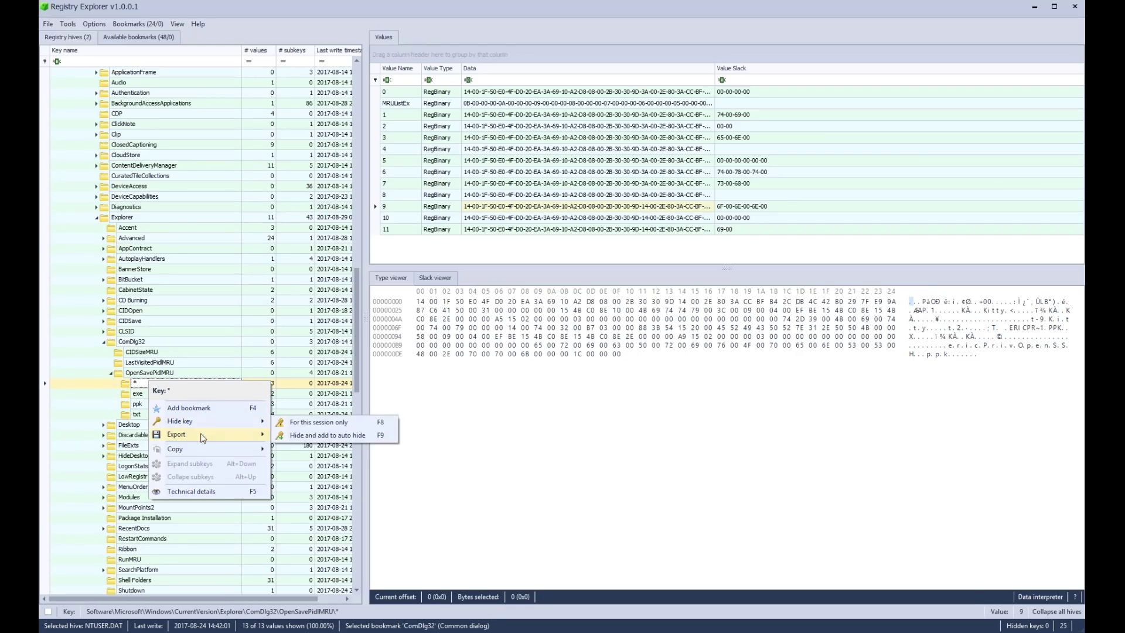
{"action": "mouse_move", "coordinate": [319, 436]}
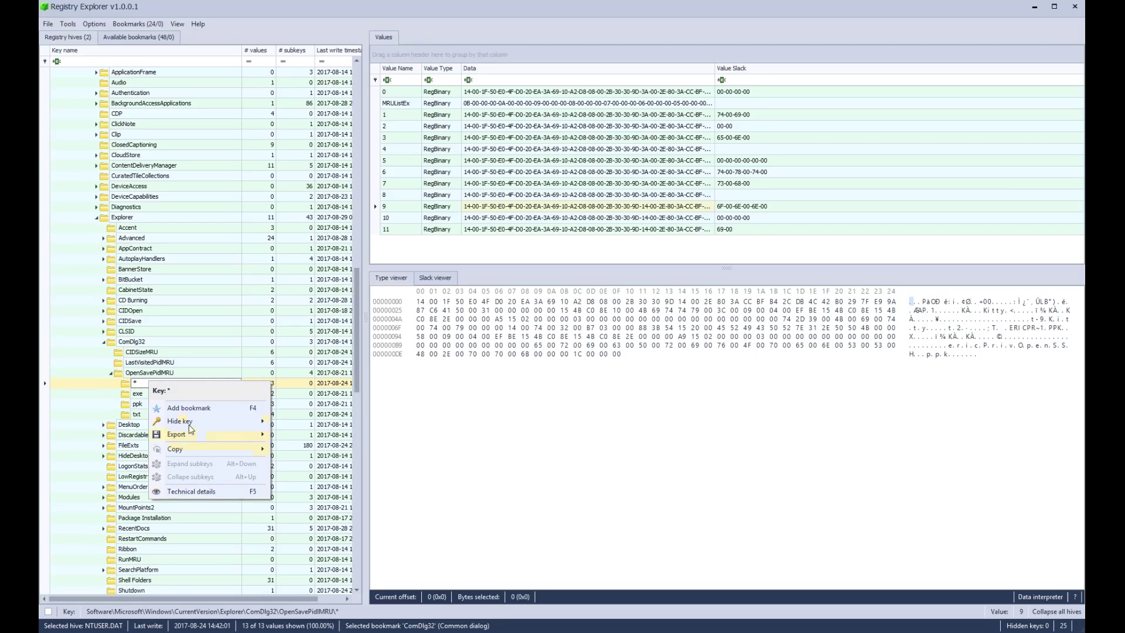
{"action": "key", "text": "Escape"}
- Collapse the OpenSavePidlMRU key, expand its subkeys again, and try the Collapse subkeys command on it
{"action": "left_click", "coordinate": [112, 375]}
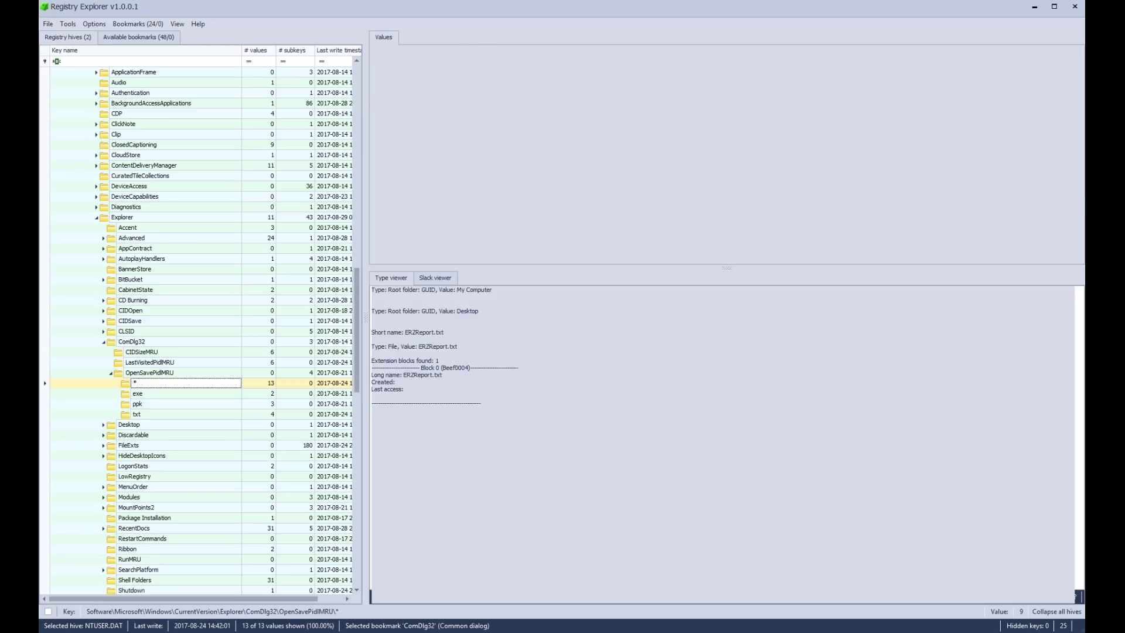
{"action": "left_click", "coordinate": [112, 375]}
{"action": "right_click", "coordinate": [155, 375]}
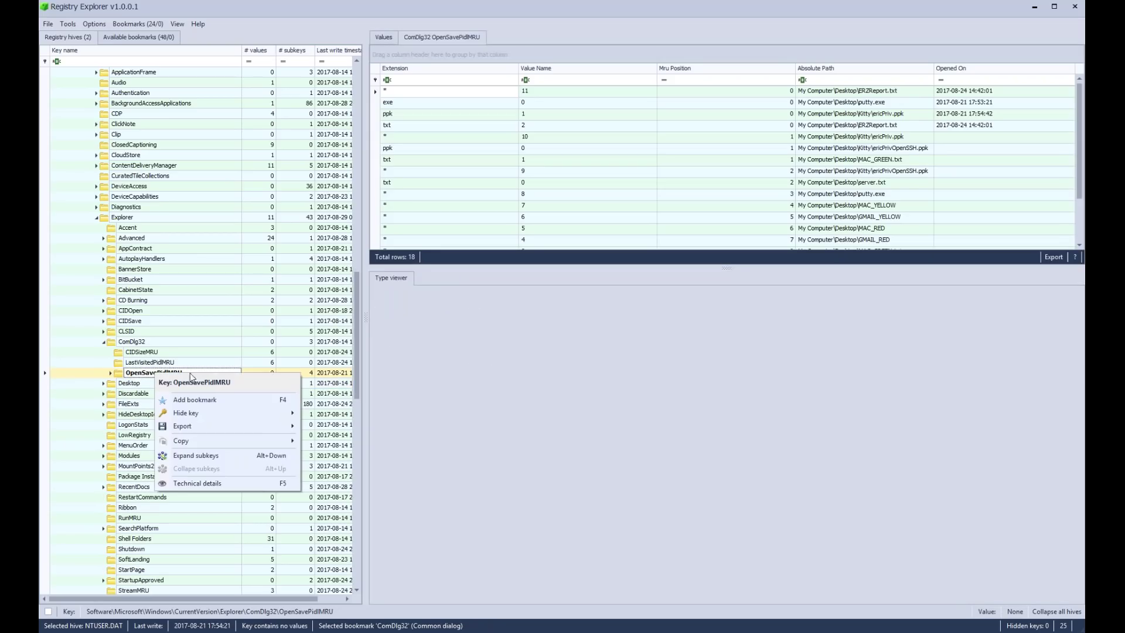
{"action": "left_click", "coordinate": [208, 456]}
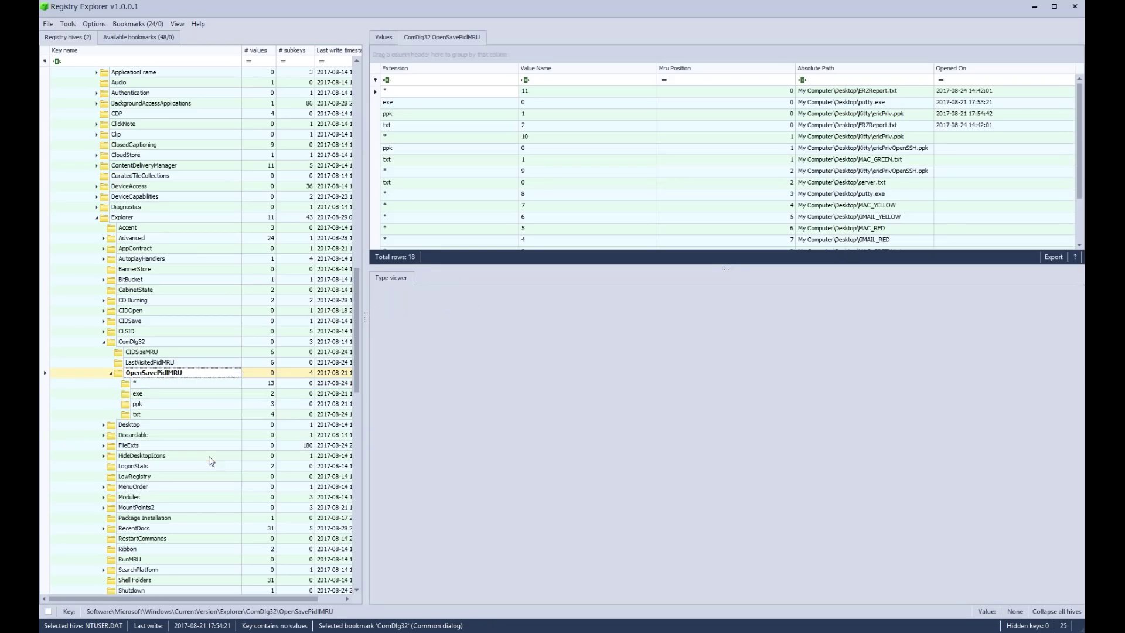
{"action": "right_click", "coordinate": [174, 376]}
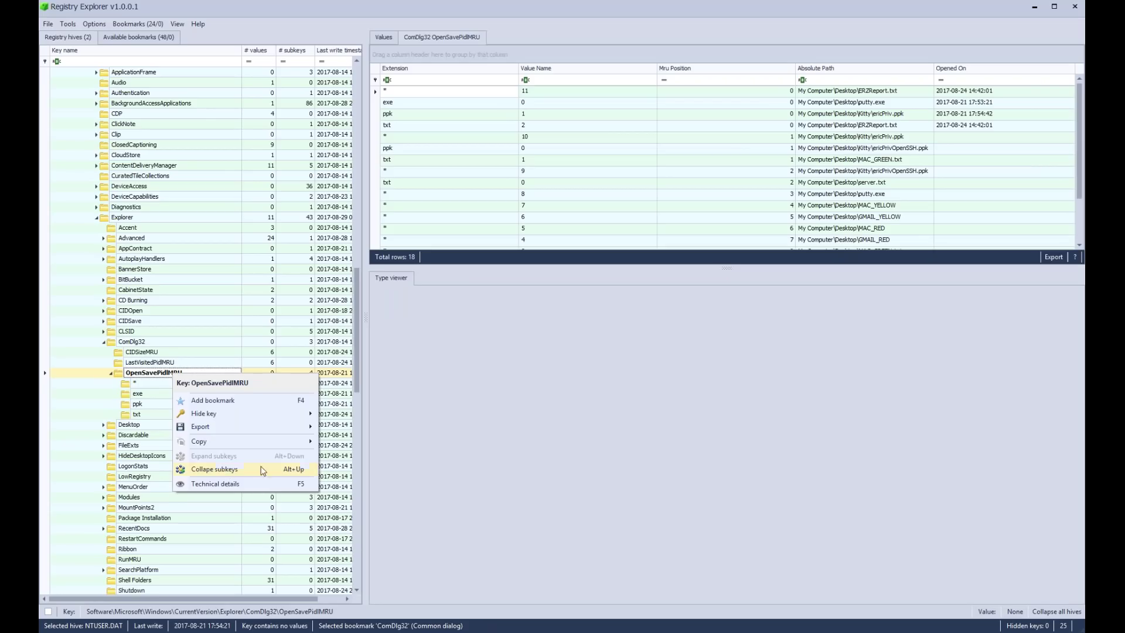
{"action": "left_click", "coordinate": [214, 469]}
{"action": "right_click", "coordinate": [157, 373]}
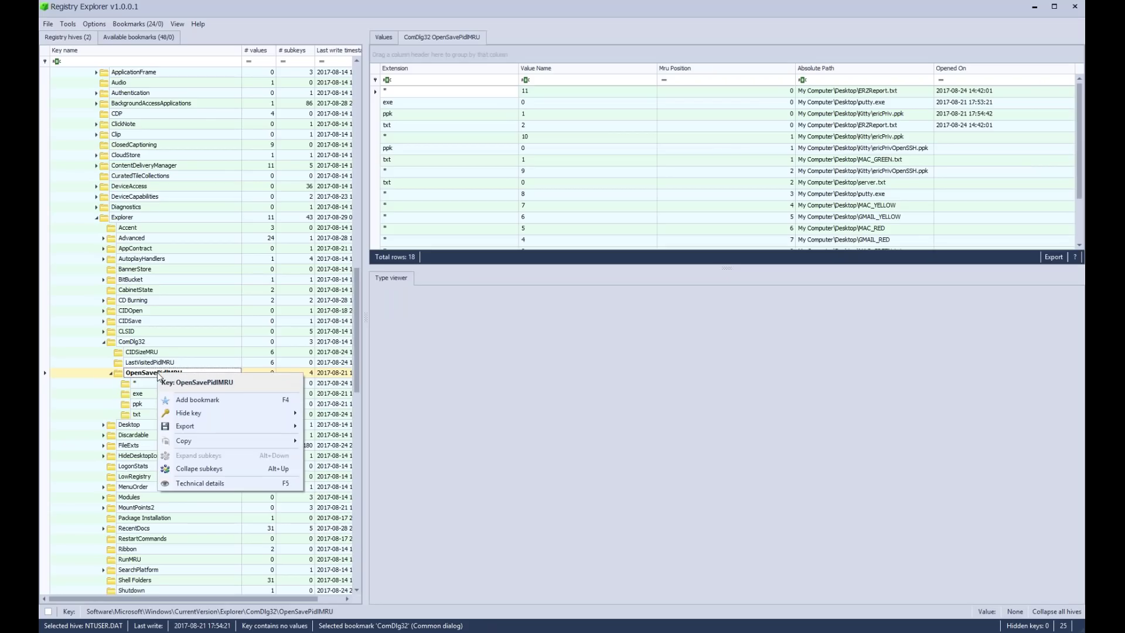
{"action": "left_click", "coordinate": [142, 374]}
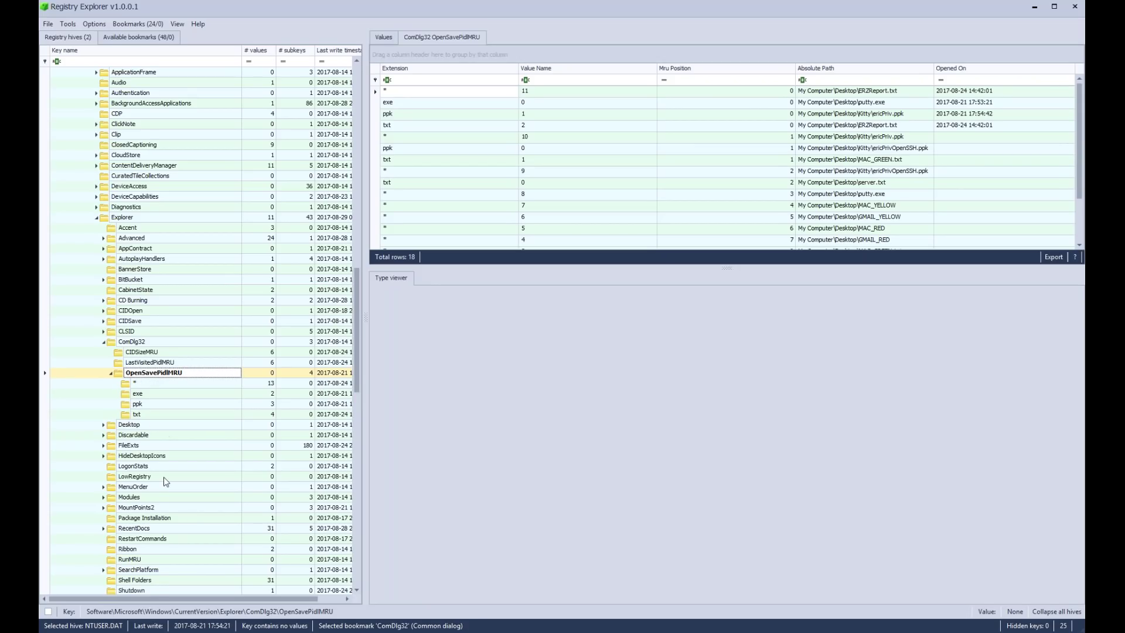
- Start adding a bookmark for the Explorer\User Shell Folders key and assign it the category Operating system
{"action": "scroll", "coordinate": [165, 480], "scroll_direction": "down", "scroll_amount": 6}
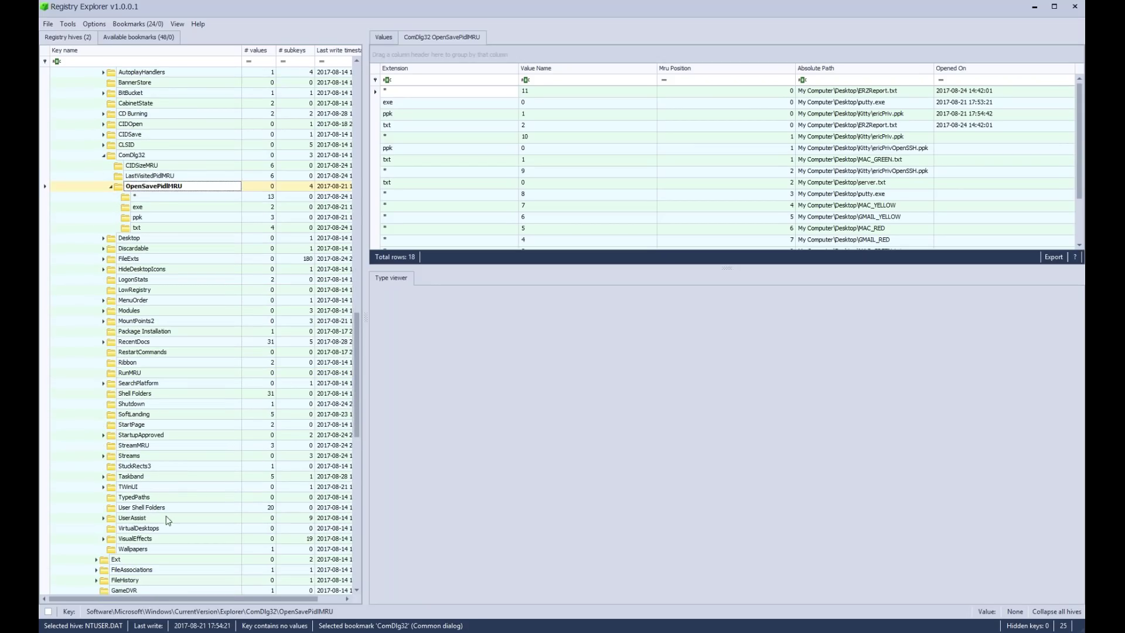
{"action": "left_click", "coordinate": [146, 507]}
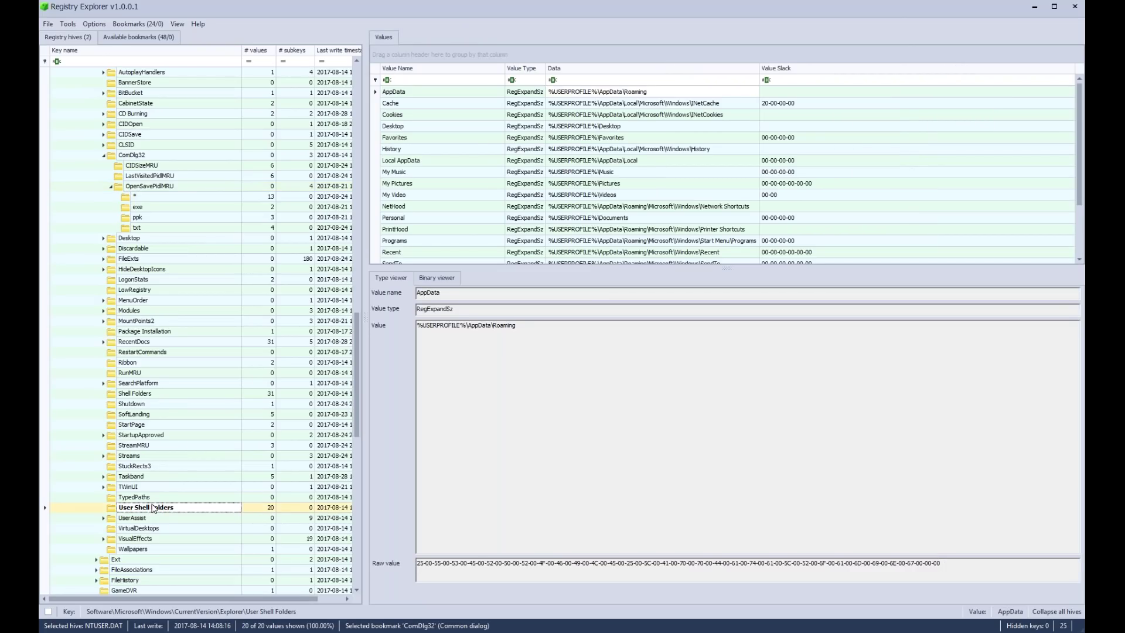
{"action": "right_click", "coordinate": [154, 509]}
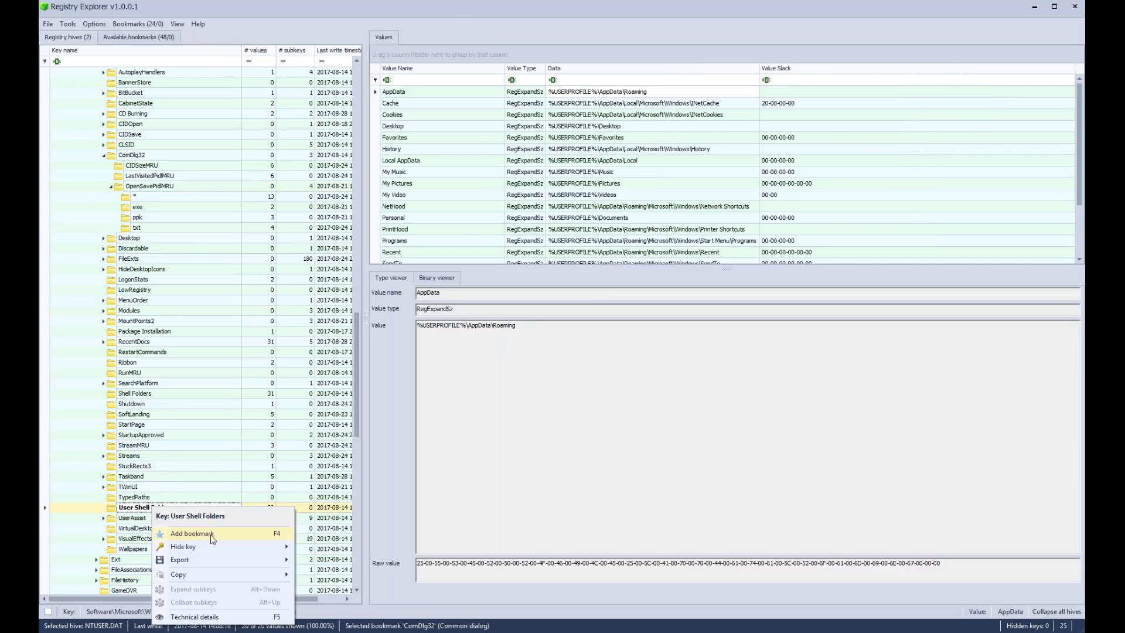
{"action": "left_click", "coordinate": [192, 533]}
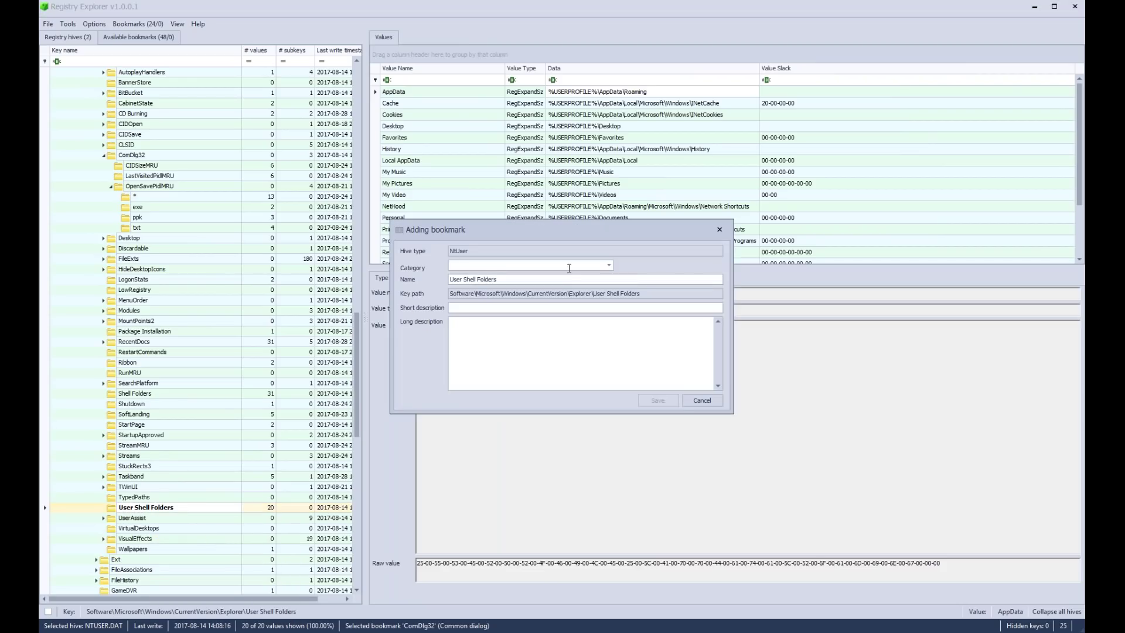
{"action": "left_click", "coordinate": [610, 265]}
{"action": "mouse_move", "coordinate": [609, 283]}
{"action": "left_mouse_down"}
{"action": "mouse_move", "coordinate": [609, 331]}
{"action": "mouse_move", "coordinate": [613, 279]}
{"action": "left_mouse_up"}
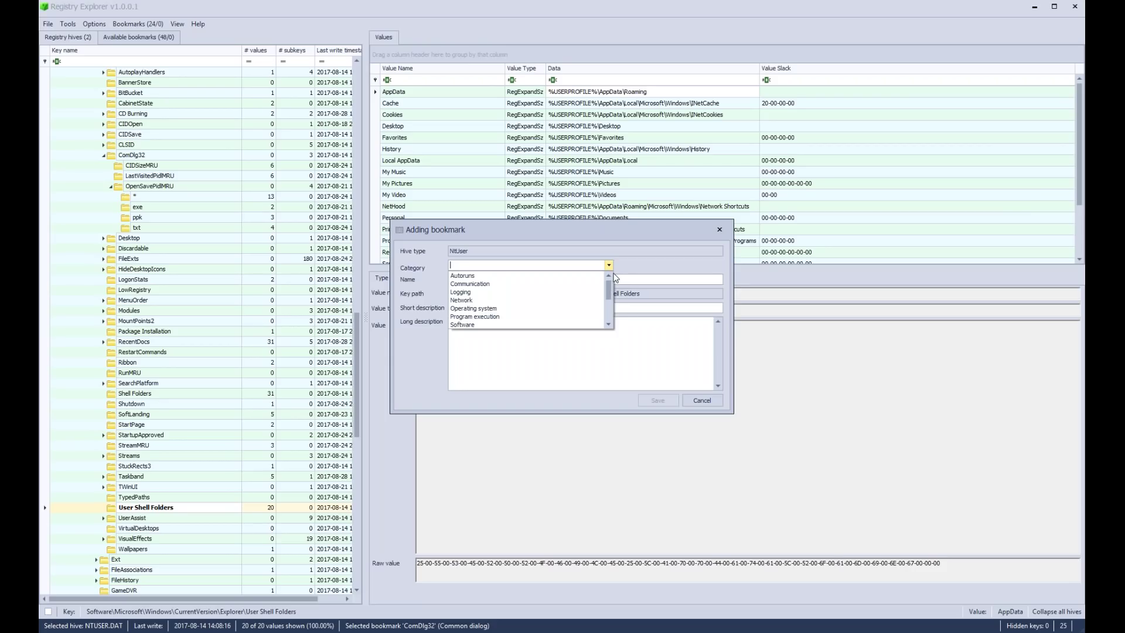
{"action": "left_click", "coordinate": [562, 308]}
{"action": "left_click", "coordinate": [505, 308]}
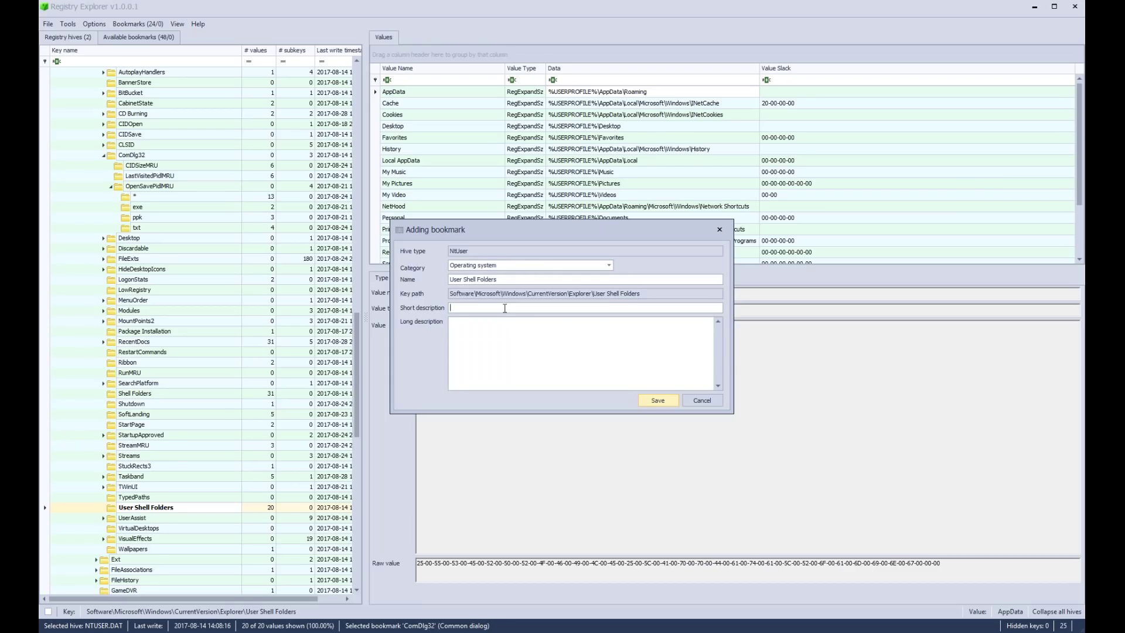
- Give the bookmark the short description "Shell short desc" and the long description "Shell long desc", and save it
{"action": "type", "text": "Shell short desc"}
{"action": "key", "text": "Tab"}
{"action": "type", "text": "Shell long desc"}
{"action": "left_click", "coordinate": [652, 400]}
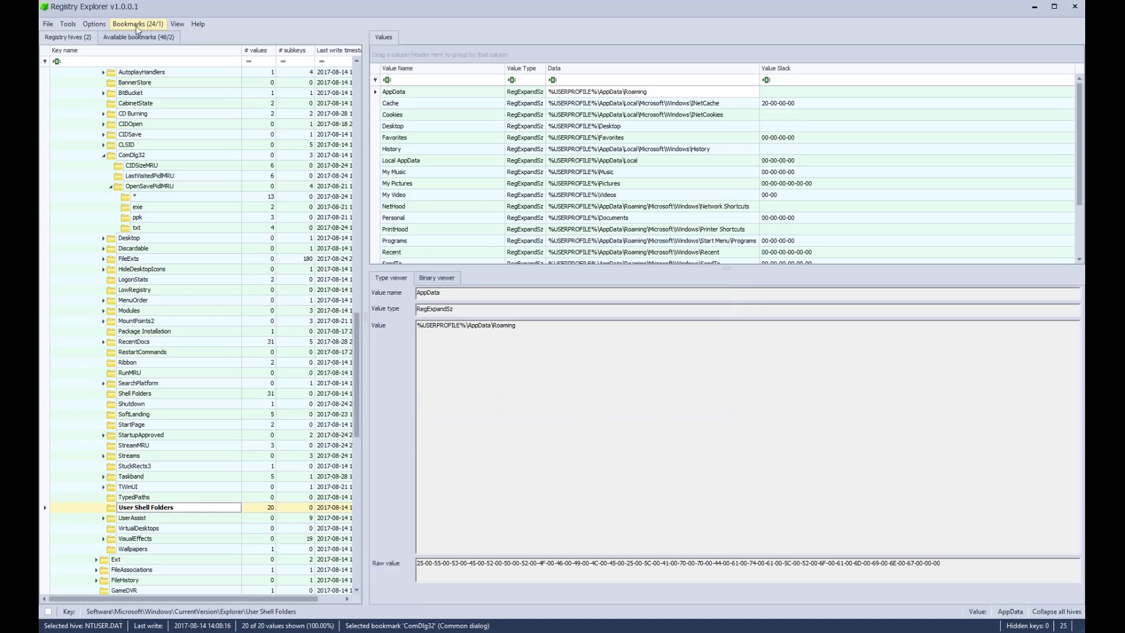
- Review the user-created bookmarks, check the User Shell Folders entry's long description in the Bookmark Manager, and close the manager
{"action": "left_click", "coordinate": [156, 22]}
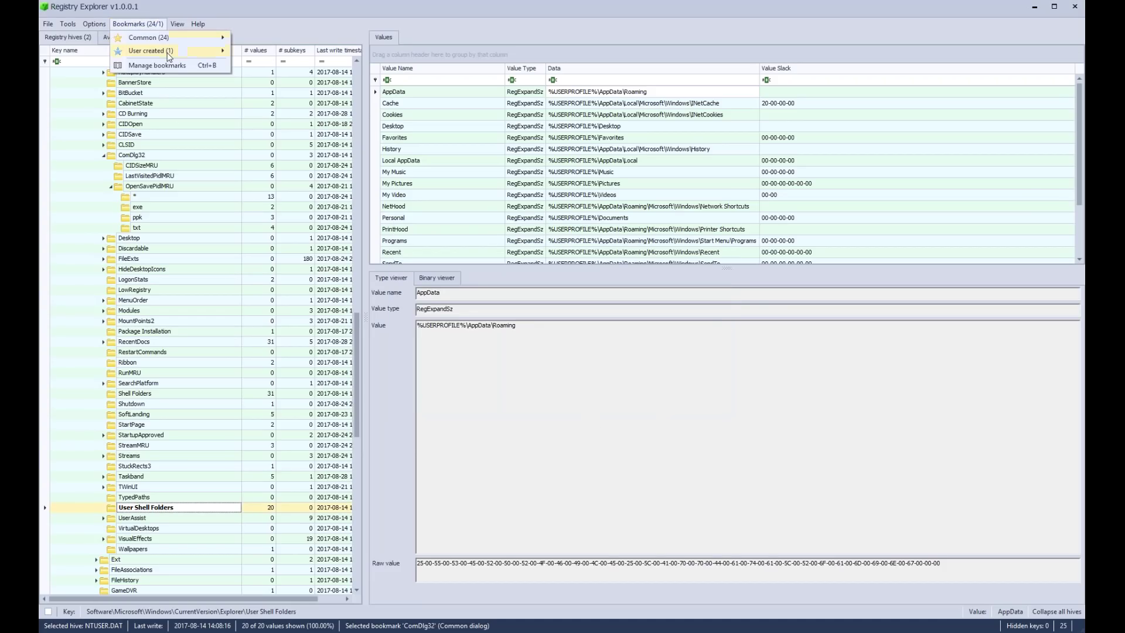
{"action": "mouse_move", "coordinate": [167, 52]}
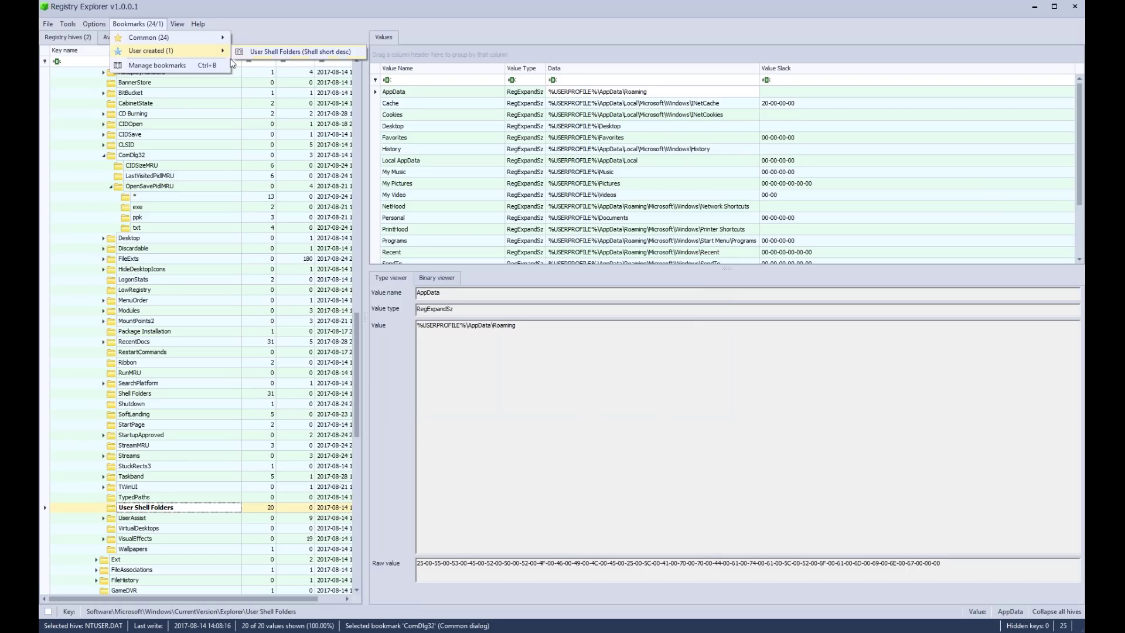
{"action": "left_click", "coordinate": [184, 68]}
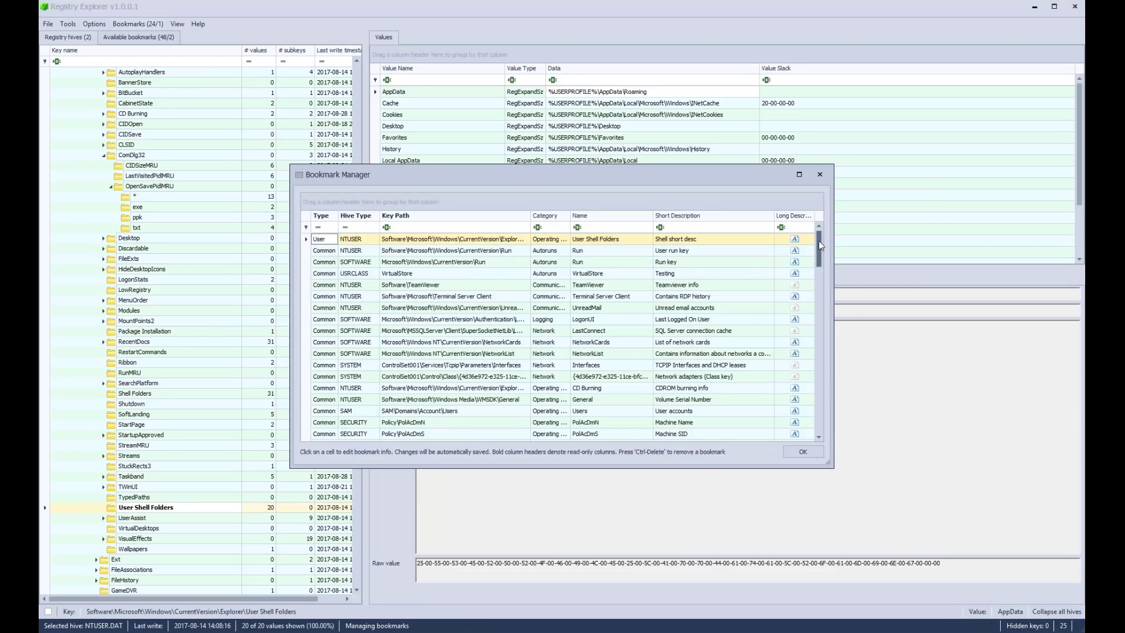
{"action": "scroll", "coordinate": [818, 240], "scroll_direction": "down", "scroll_amount": 5}
{"action": "scroll", "coordinate": [817, 240], "scroll_direction": "up", "scroll_amount": 5}
{"action": "left_click", "coordinate": [795, 238]}
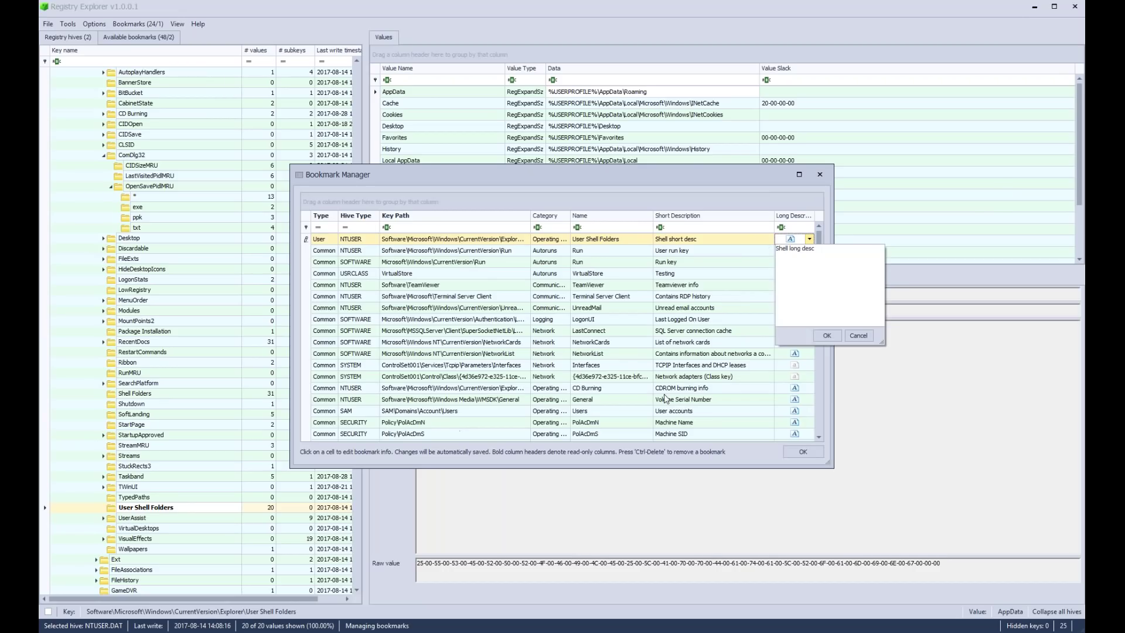
{"action": "left_click", "coordinate": [765, 461]}
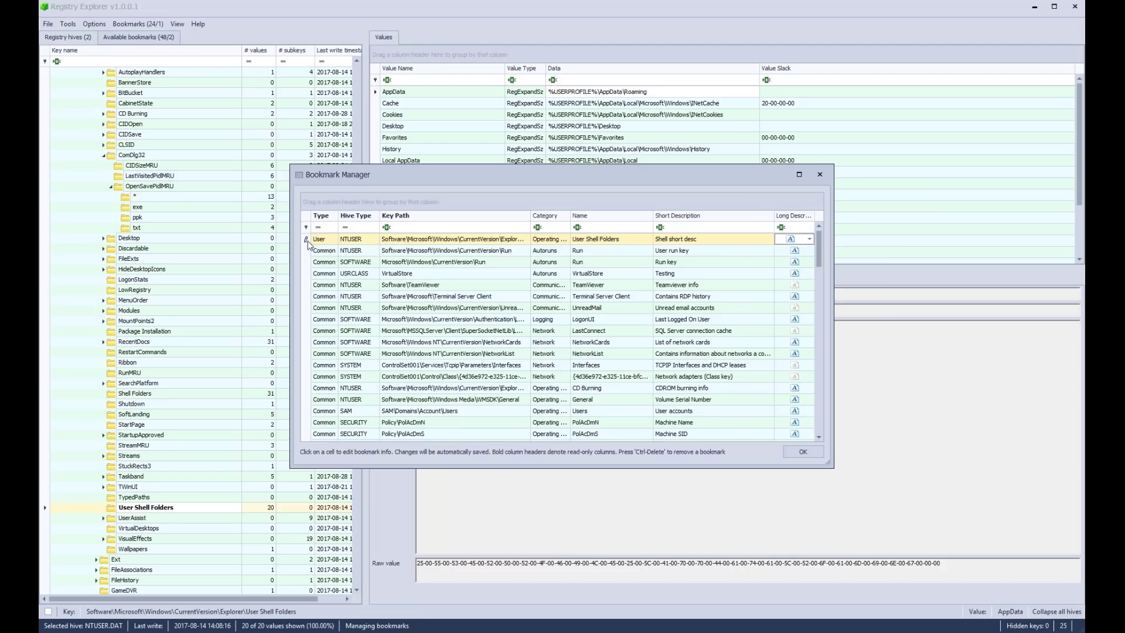
{"action": "left_click", "coordinate": [811, 455]}
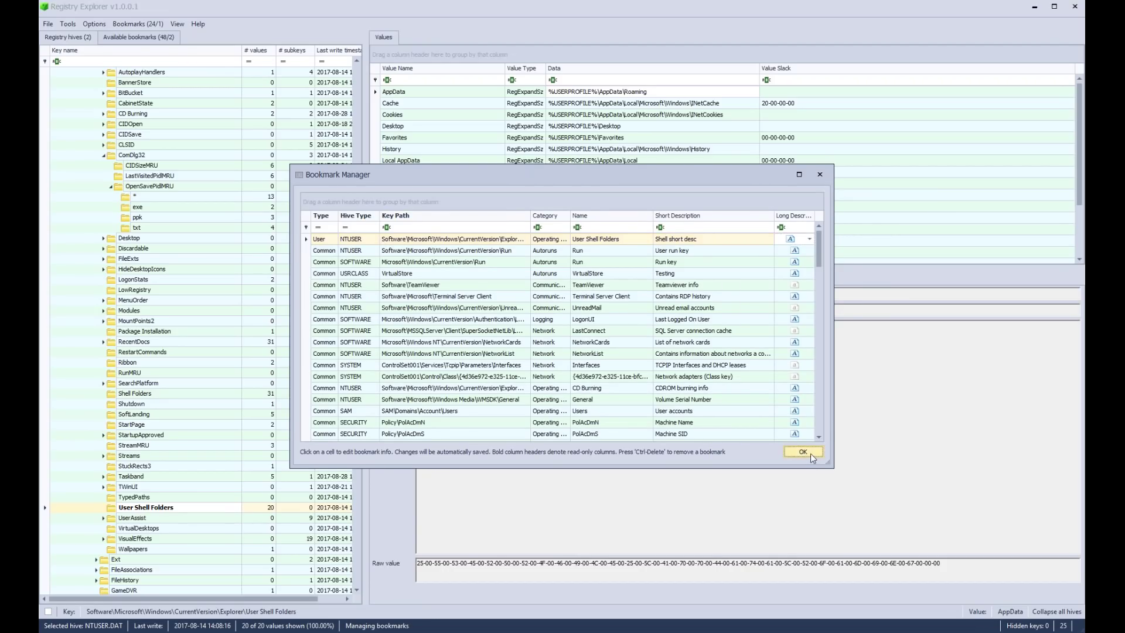
- Start adding a bookmark for the CurrentVersion\Applets key and assign it the category Logging
{"action": "right_click", "coordinate": [159, 511]}
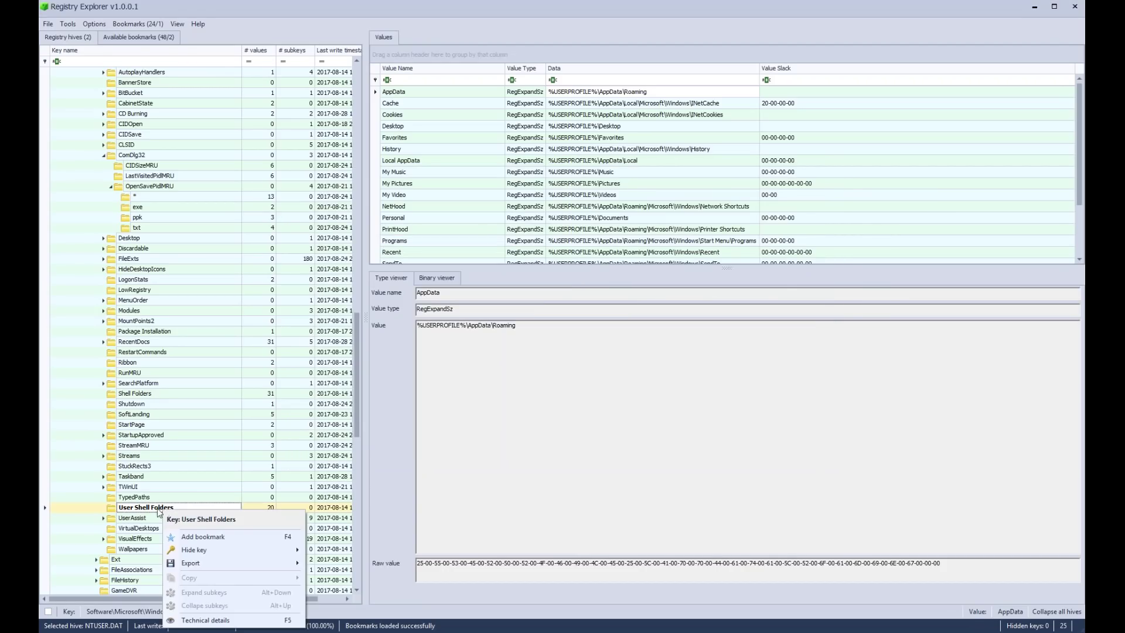
{"action": "left_click", "coordinate": [140, 508]}
{"action": "scroll", "coordinate": [153, 468], "scroll_direction": "up", "scroll_amount": 14}
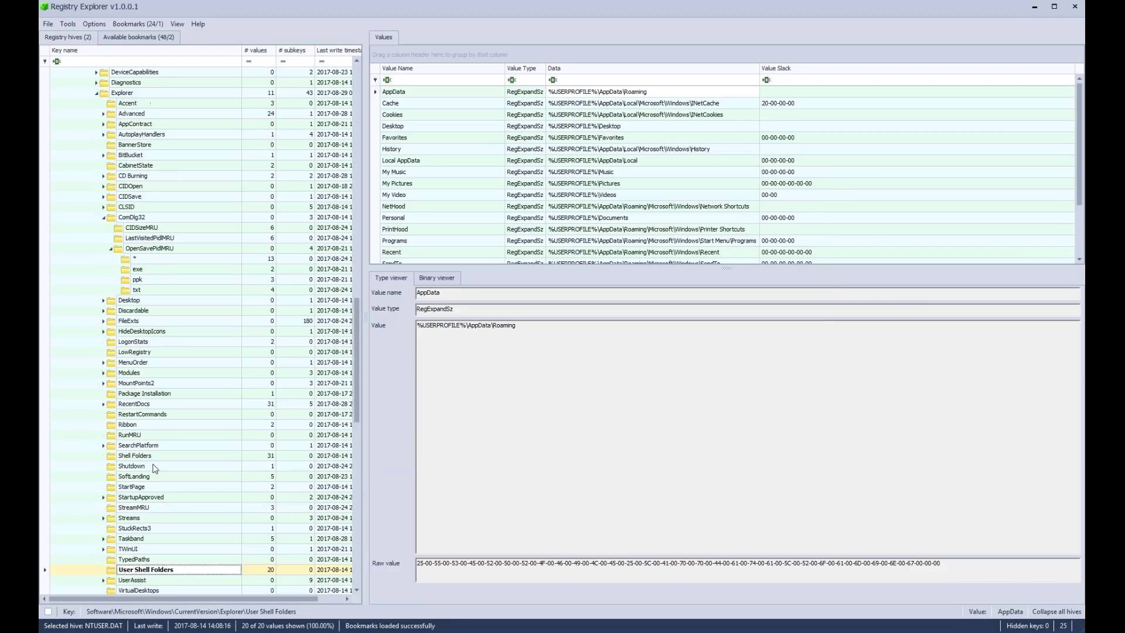
{"action": "left_click", "coordinate": [132, 300]}
{"action": "right_click", "coordinate": [132, 299]}
{"action": "left_click", "coordinate": [211, 322]}
{"action": "left_click", "coordinate": [609, 265]}
{"action": "left_click", "coordinate": [502, 292]}
- Enter the short description "this is a test of applets bookmark" for the Applets bookmark and save it
{"action": "left_click", "coordinate": [501, 310]}
{"action": "type", "text": "this is a tes"}
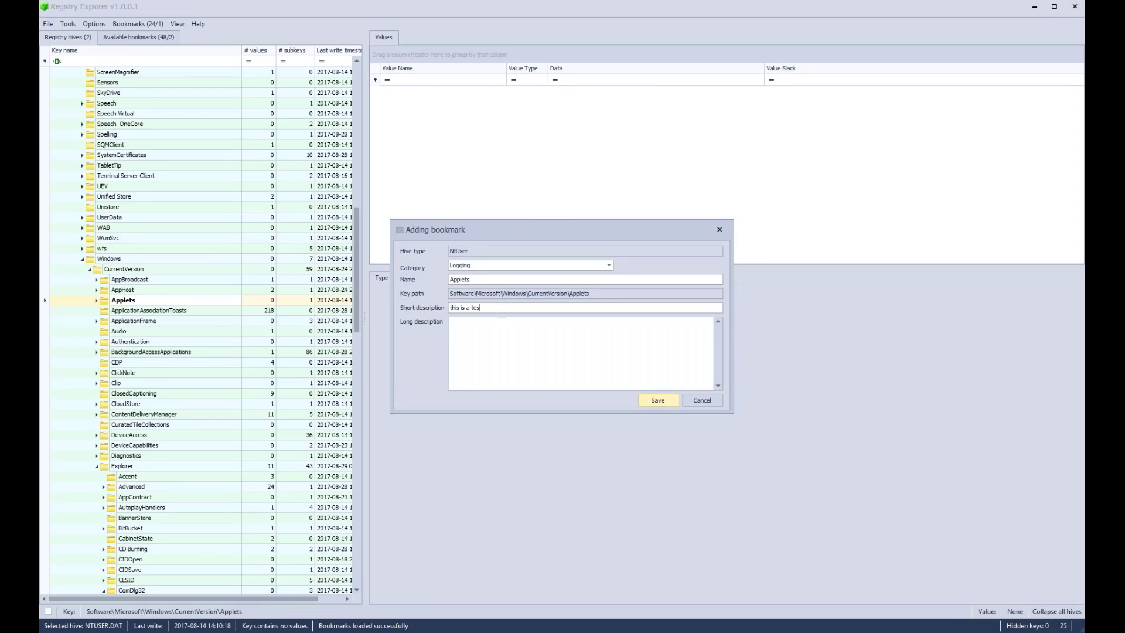
{"action": "type", "text": "t of applets bookmark"}
{"action": "left_click", "coordinate": [662, 402]}
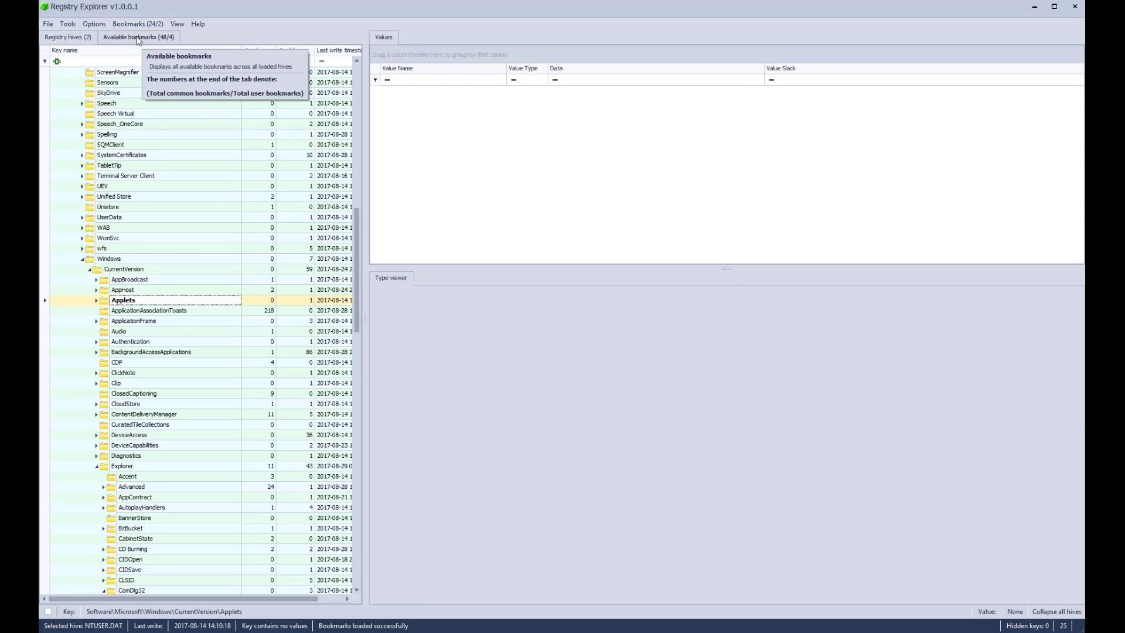
- Collapse the Software key in NTUSER.DAT, and go to the user-created Applets bookmark within the NTUSER.DAT_ hive
{"action": "left_click_drag", "start_coordinate": [357, 304], "coordinate": [75, 170]}
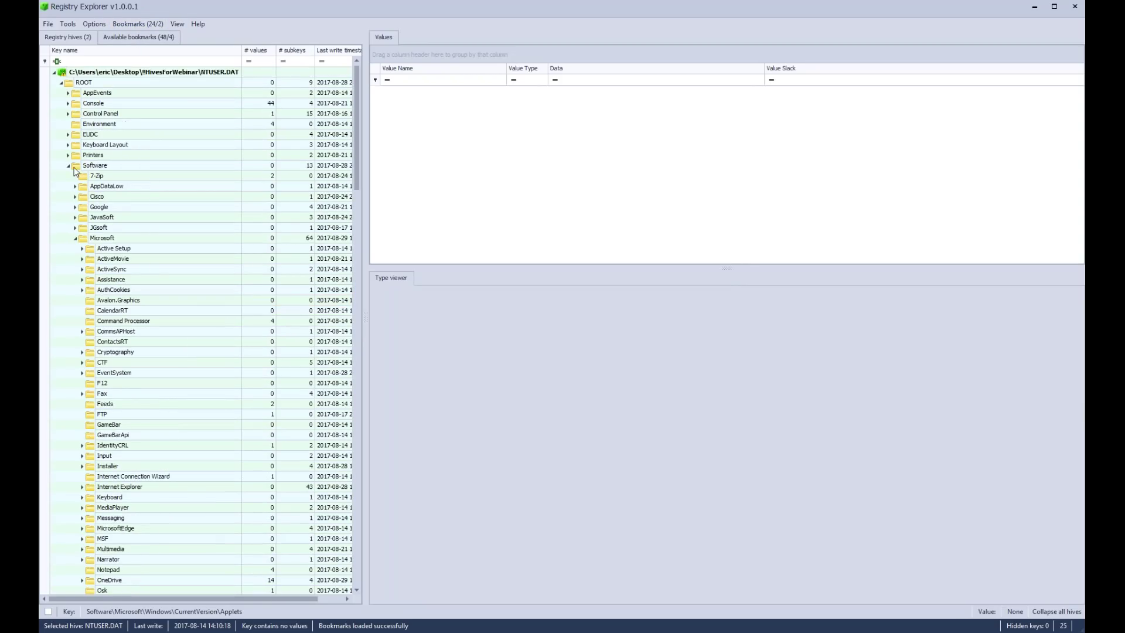
{"action": "left_click", "coordinate": [69, 167]}
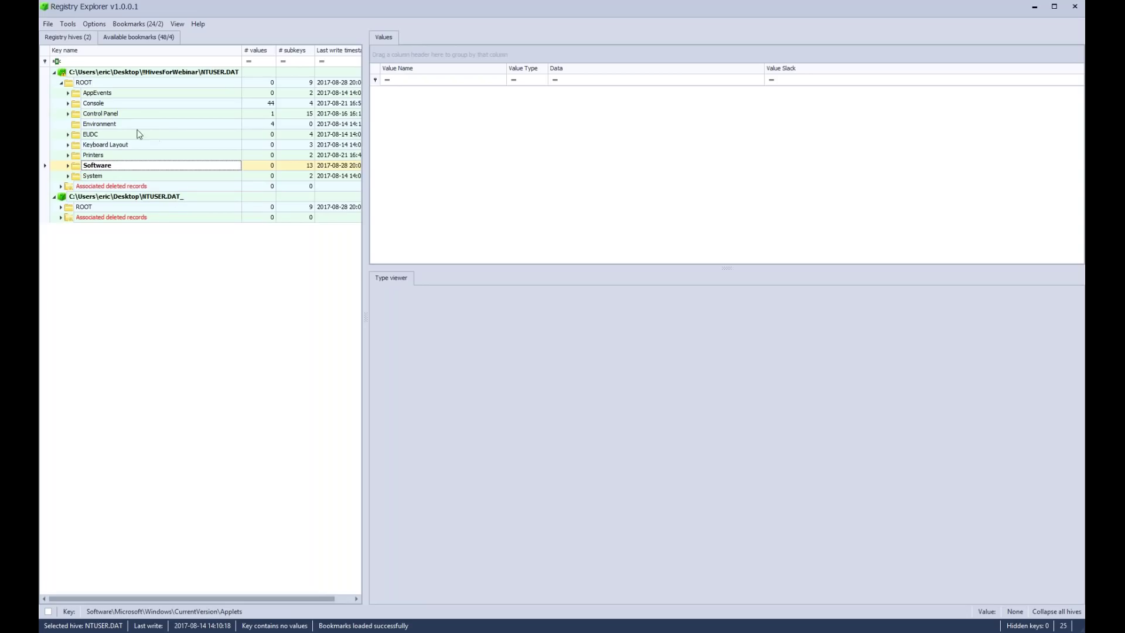
{"action": "left_click", "coordinate": [106, 209]}
{"action": "left_click", "coordinate": [133, 25]}
{"action": "mouse_move", "coordinate": [154, 52]}
{"action": "left_click", "coordinate": [270, 68]}
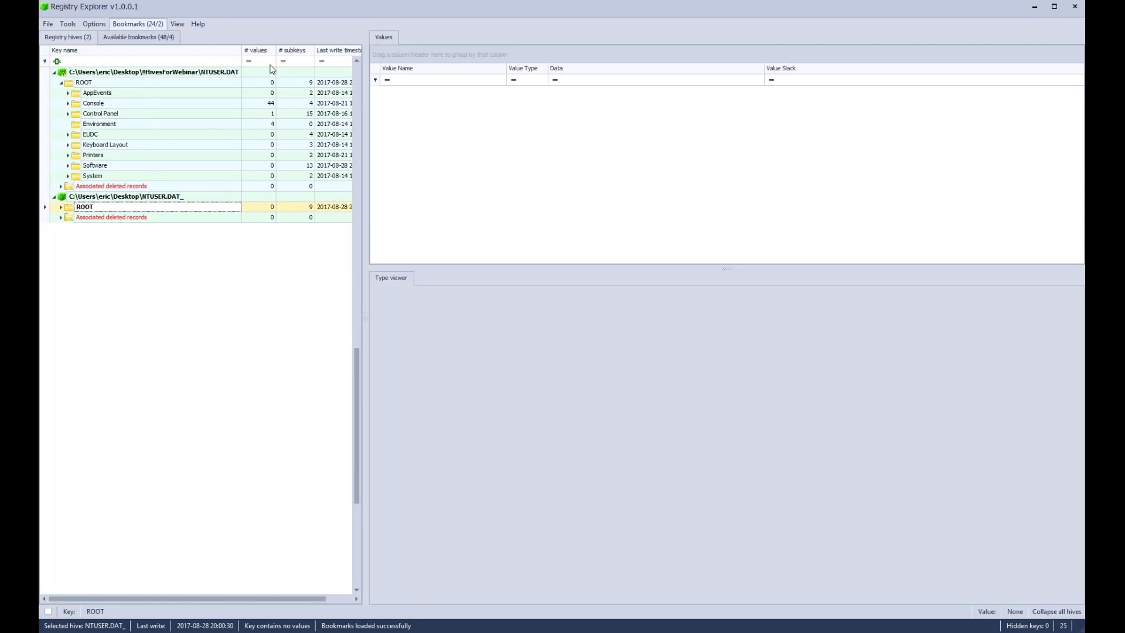
- Examine where the bookmarked Applets key sits among the CurrentVersion keys of NTUSER.DAT_ and look over the rest of the key tree
{"action": "scroll", "coordinate": [157, 396], "scroll_direction": "up", "scroll_amount": 4}
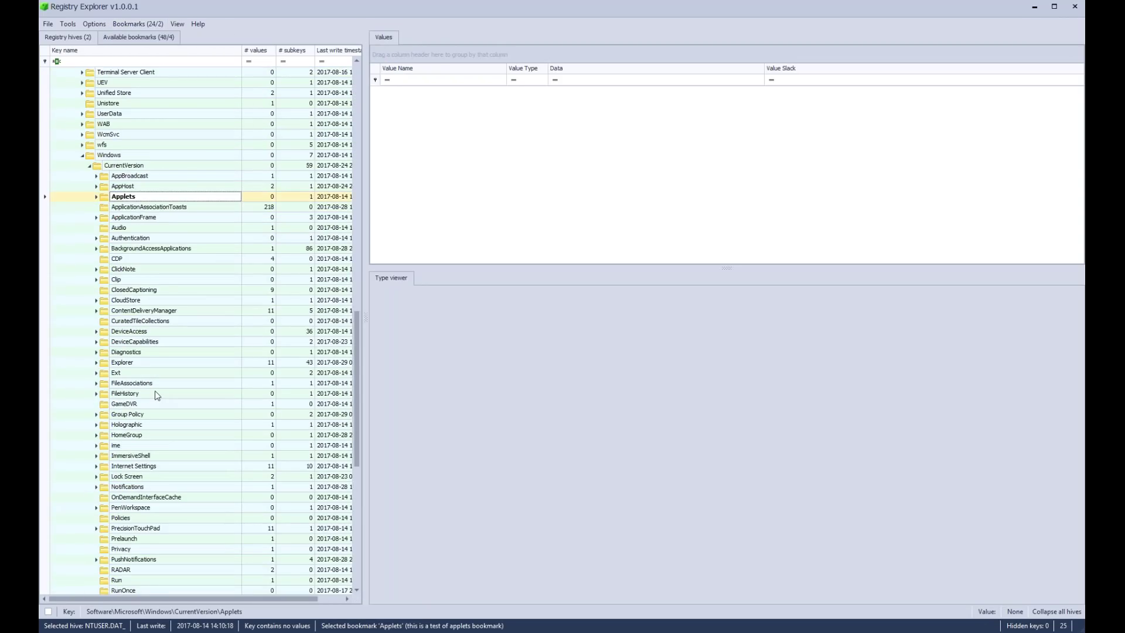
{"action": "scroll", "coordinate": [156, 395], "scroll_direction": "up", "scroll_amount": 5}
{"action": "scroll", "coordinate": [164, 401], "scroll_direction": "down", "scroll_amount": 12}
{"action": "scroll", "coordinate": [172, 409], "scroll_direction": "up", "scroll_amount": 4}
{"action": "scroll", "coordinate": [179, 466], "scroll_direction": "up", "scroll_amount": 7}
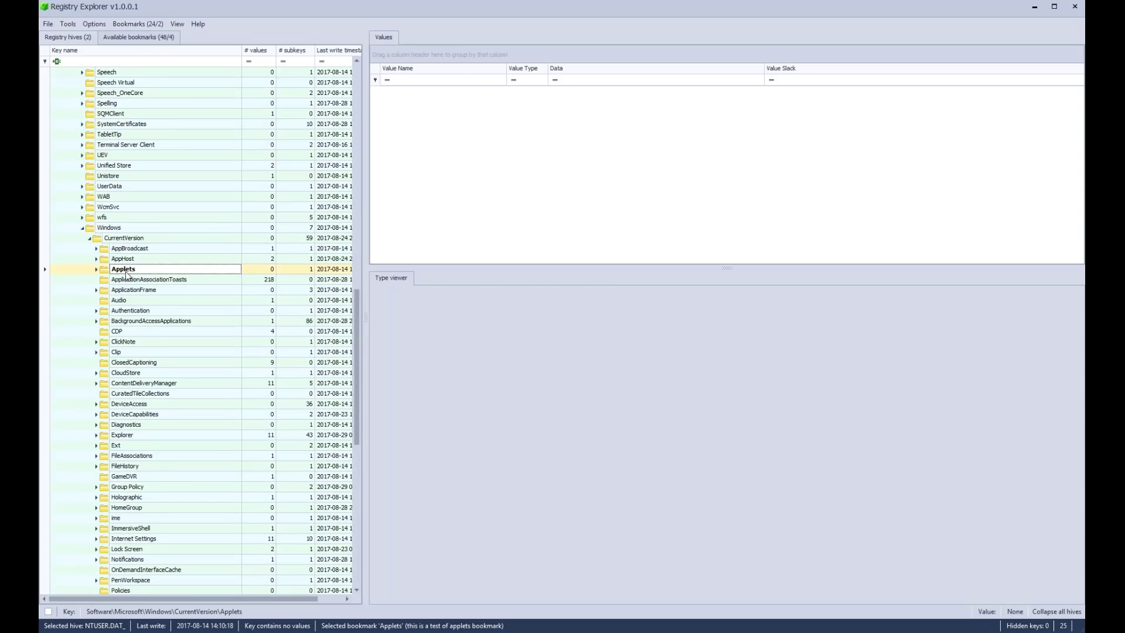
{"action": "scroll", "coordinate": [165, 372], "scroll_direction": "down", "scroll_amount": 5}
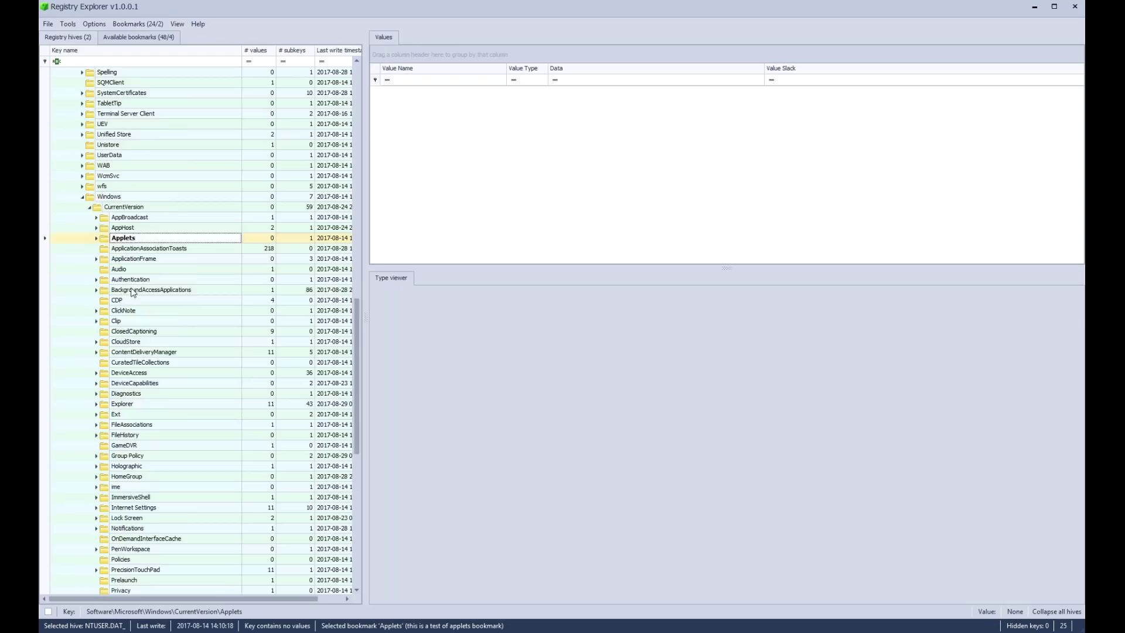
{"action": "scroll", "coordinate": [166, 372], "scroll_direction": "down", "scroll_amount": 3}
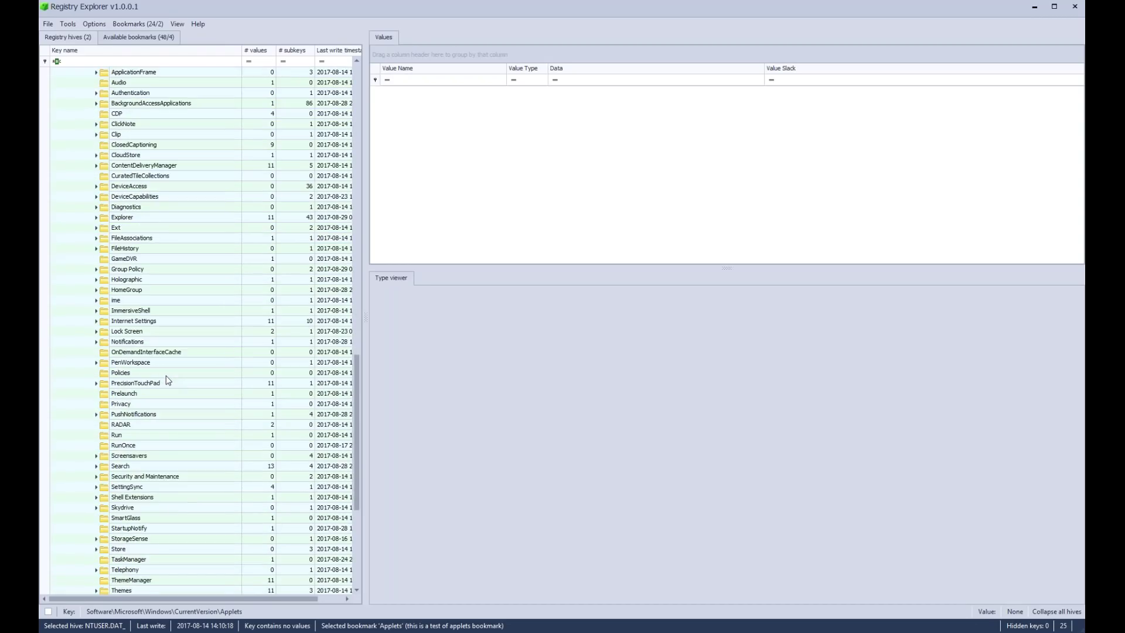
{"action": "scroll", "coordinate": [156, 445], "scroll_direction": "down", "scroll_amount": 5}
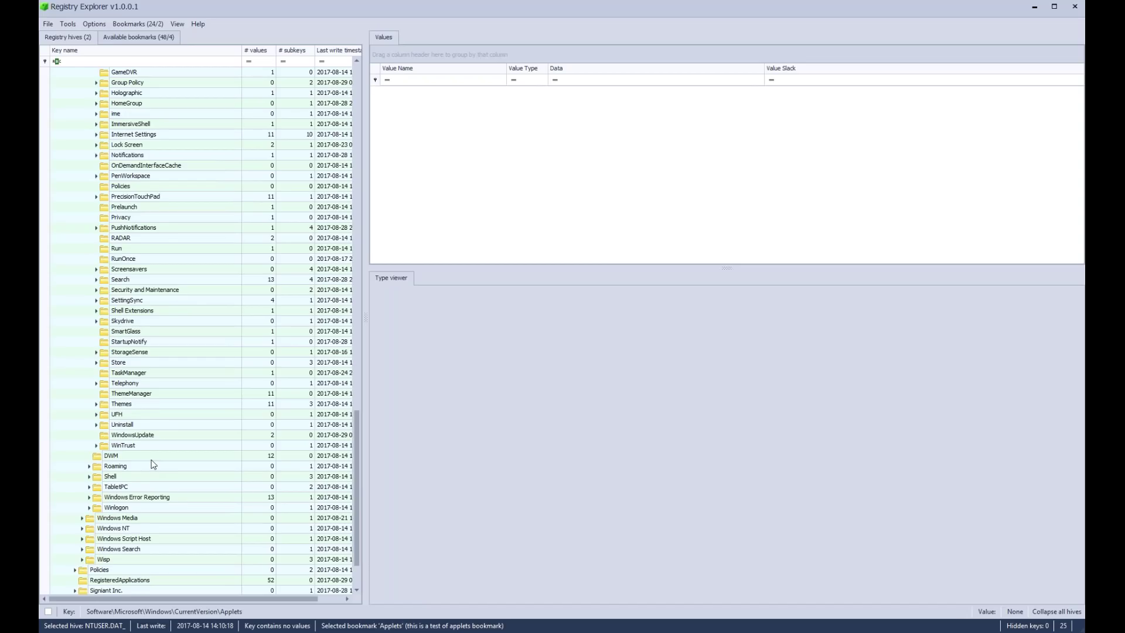
{"action": "scroll", "coordinate": [128, 553], "scroll_direction": "up", "scroll_amount": 8}
{"action": "scroll", "coordinate": [129, 547], "scroll_direction": "up", "scroll_amount": 20}
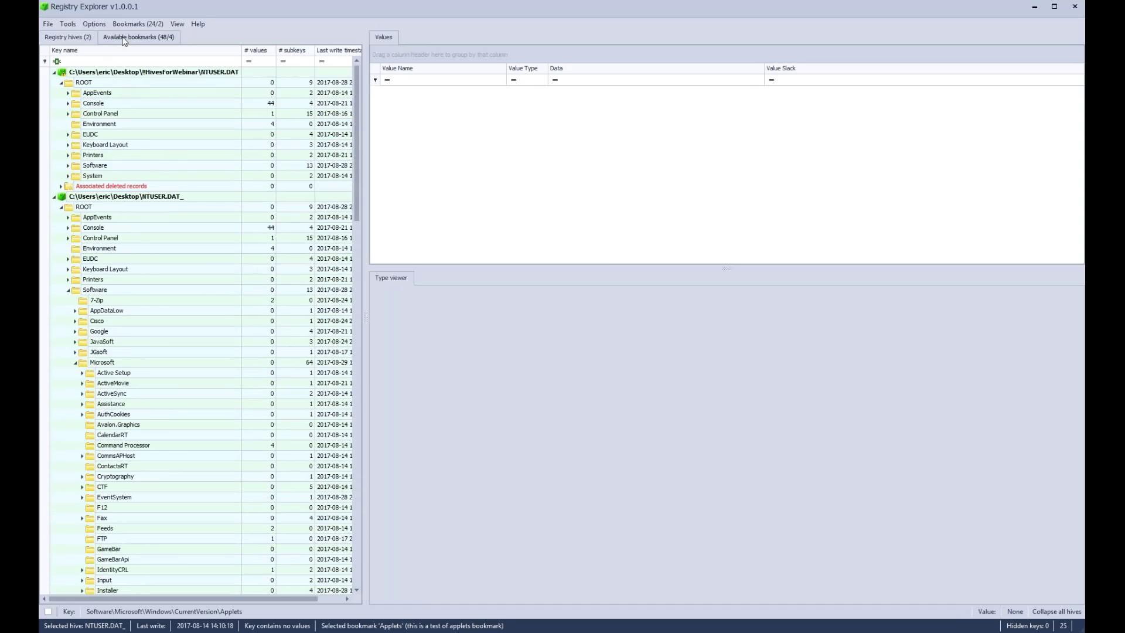
- Review the common and user-created bookmarks available for NTUSER.DAT_ without opening any
{"action": "left_click", "coordinate": [137, 24]}
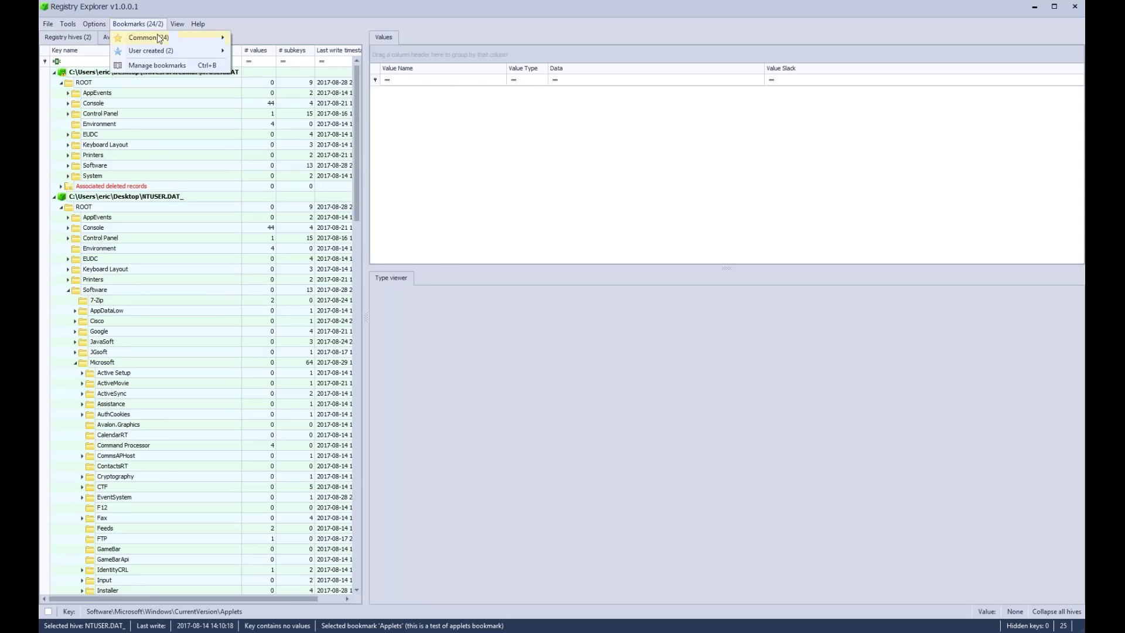
{"action": "mouse_move", "coordinate": [157, 36]}
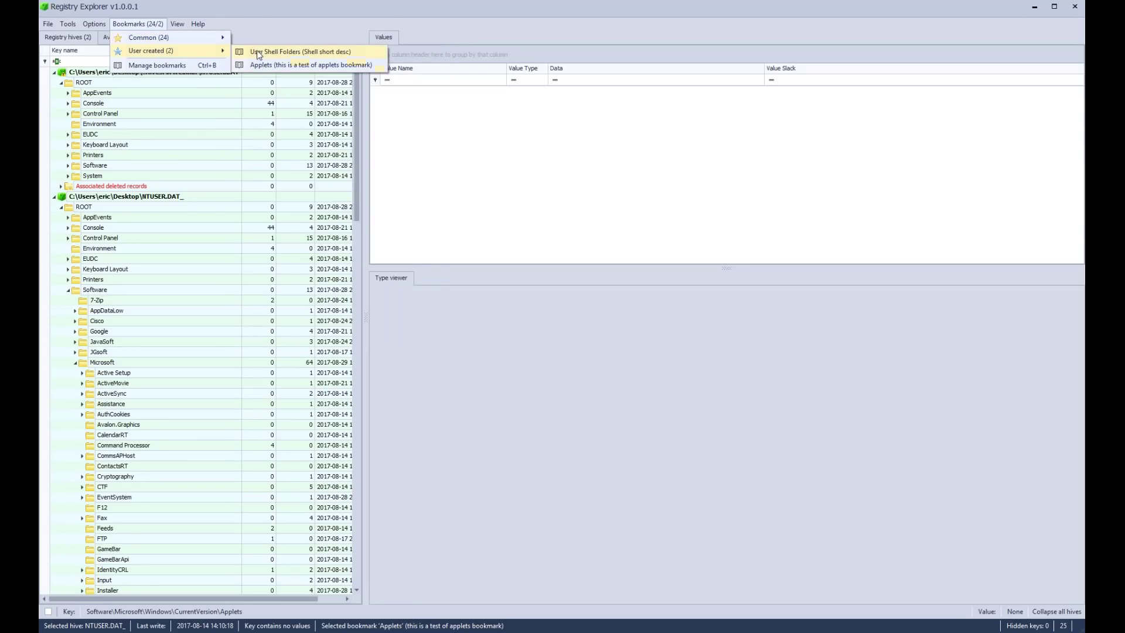
{"action": "left_click", "coordinate": [138, 24]}
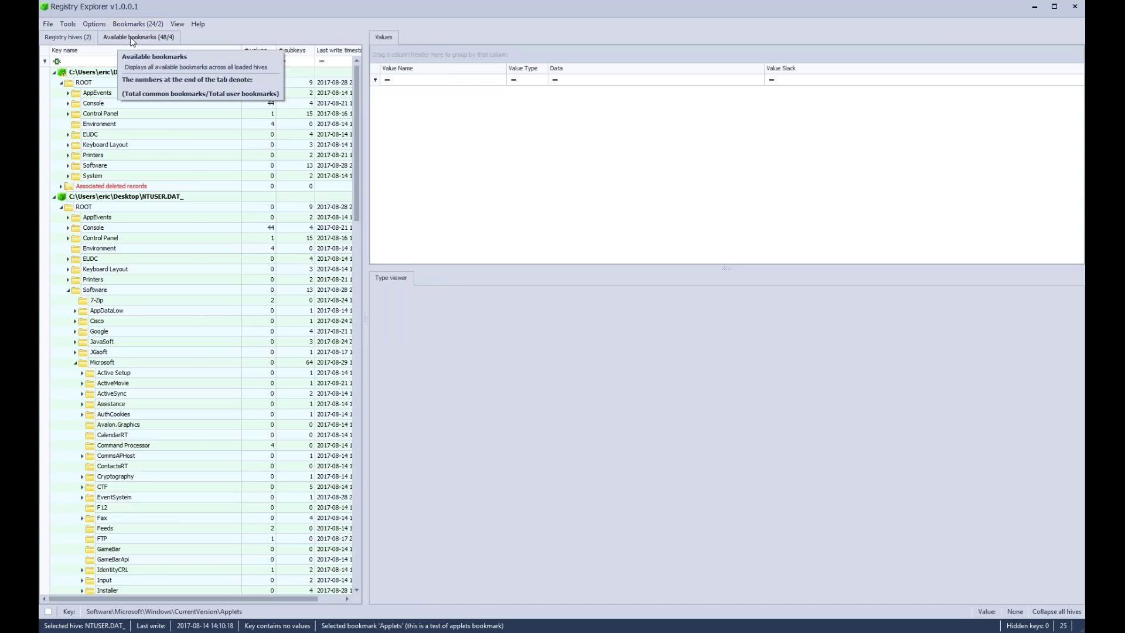
- List the available bookmarks across all hives, view the 7-Zip bookmark, expand Applets and ComDlg32, and read the ComDlg32 details
{"action": "left_click", "coordinate": [134, 38]}
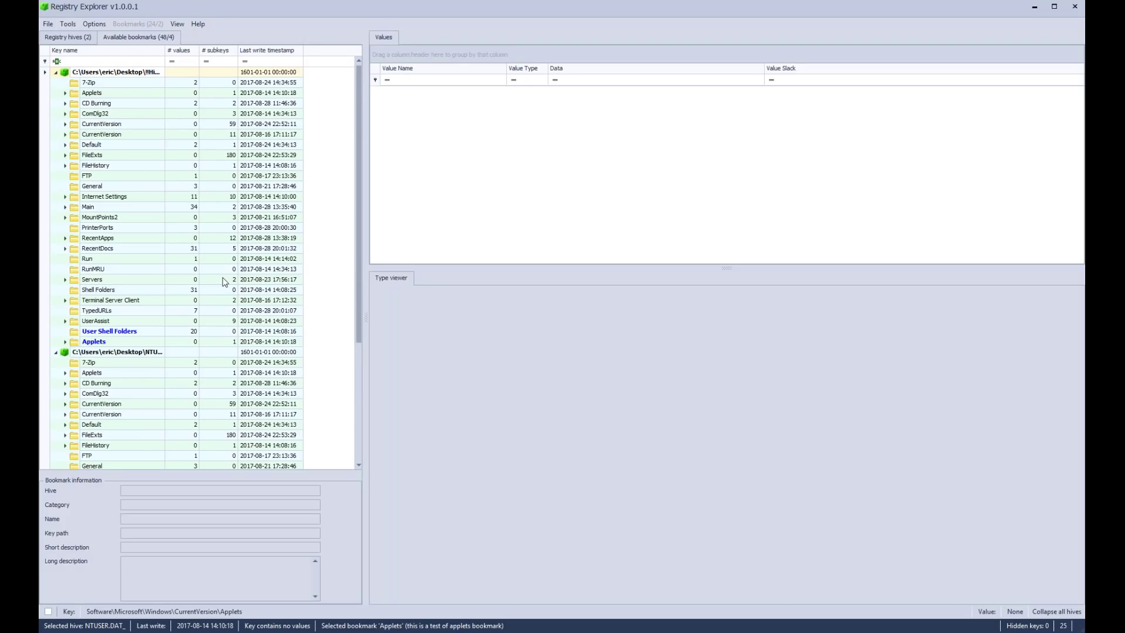
{"action": "left_click", "coordinate": [108, 84]}
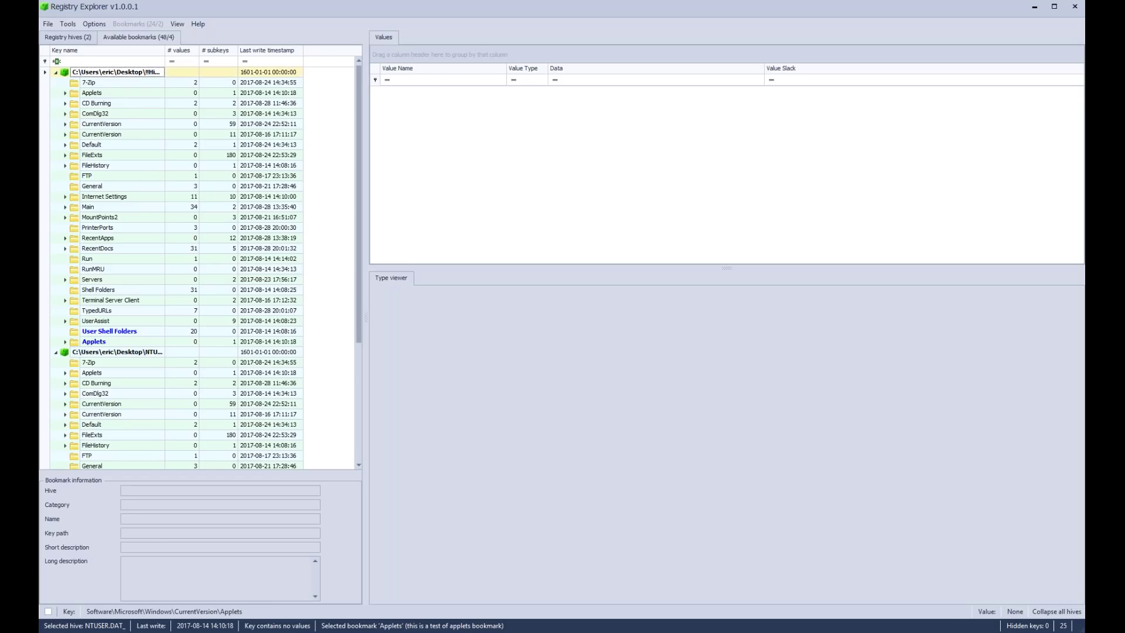
{"action": "left_click", "coordinate": [65, 93]}
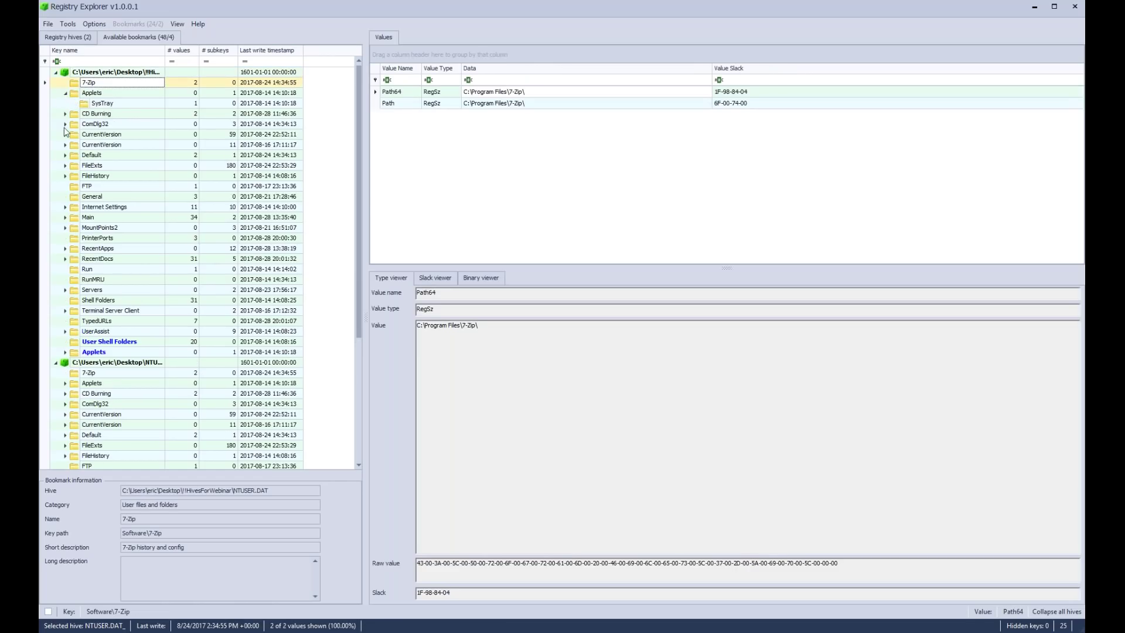
{"action": "left_click", "coordinate": [65, 124]}
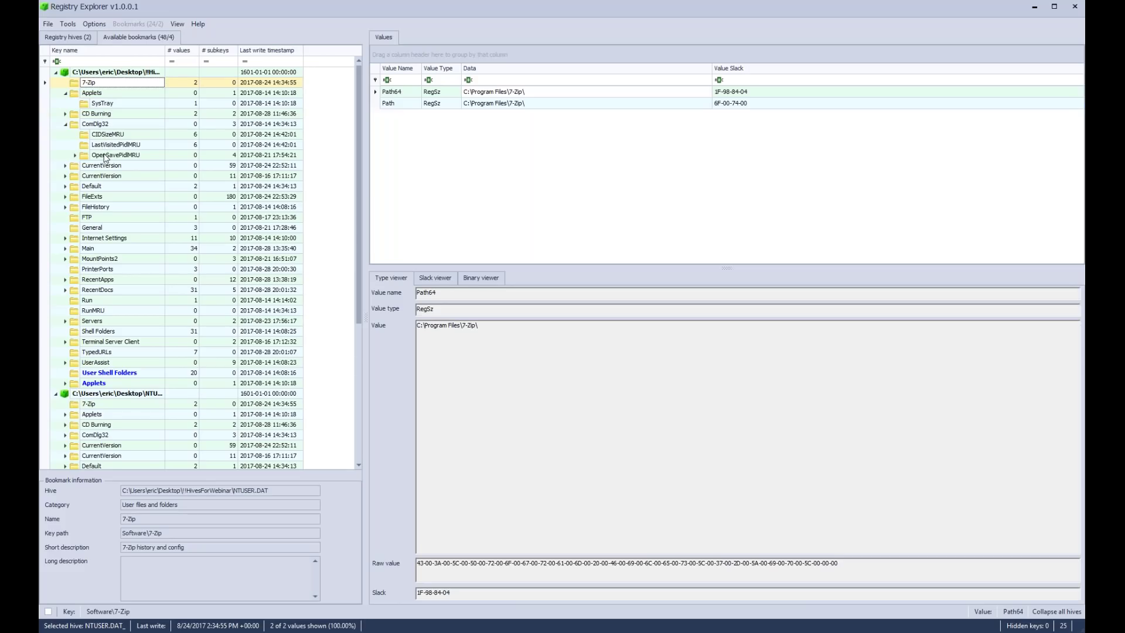
{"action": "left_click", "coordinate": [98, 125]}
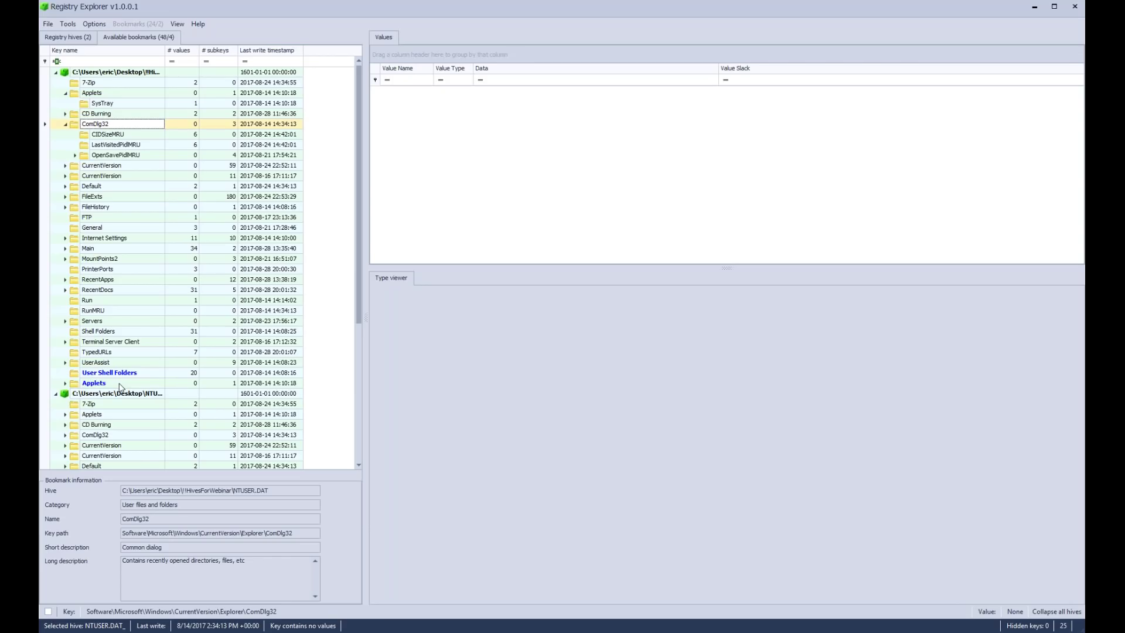
- Compare the bookmark information of the user-created User Shell Folders and Applets bookmarks with the common UserAssist bookmark
{"action": "left_click", "coordinate": [102, 374]}
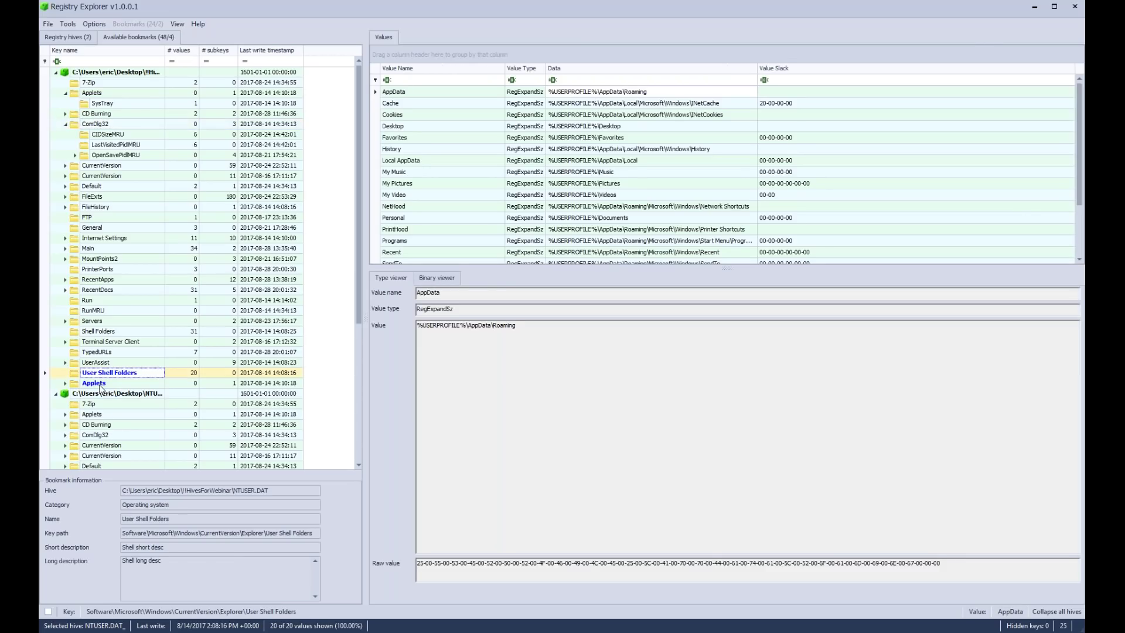
{"action": "left_click", "coordinate": [100, 386]}
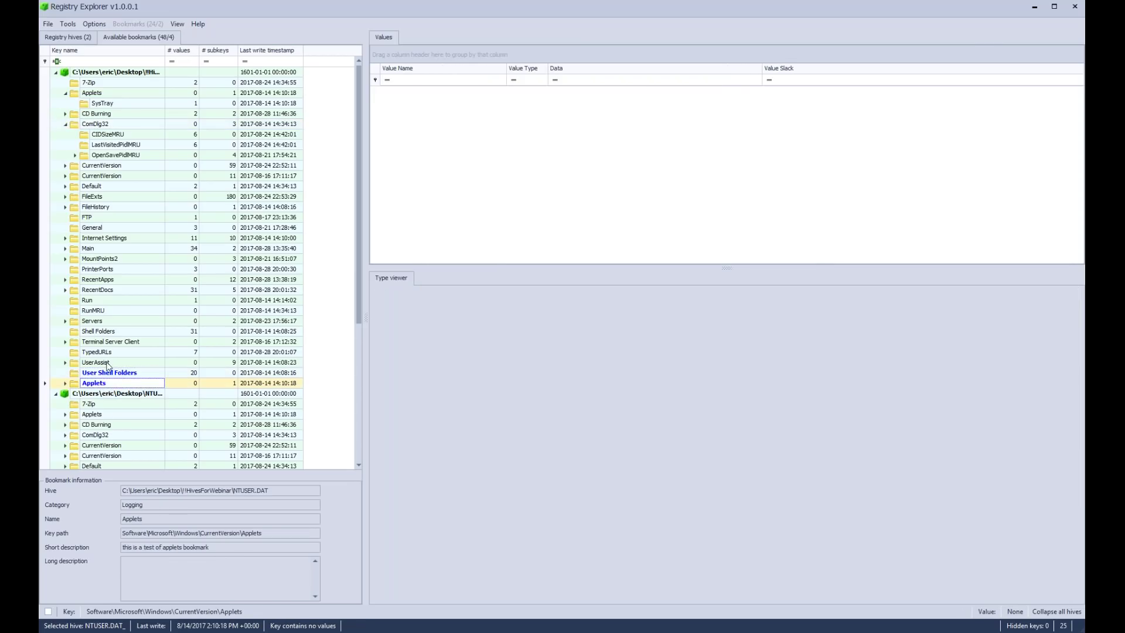
{"action": "left_click", "coordinate": [108, 363]}
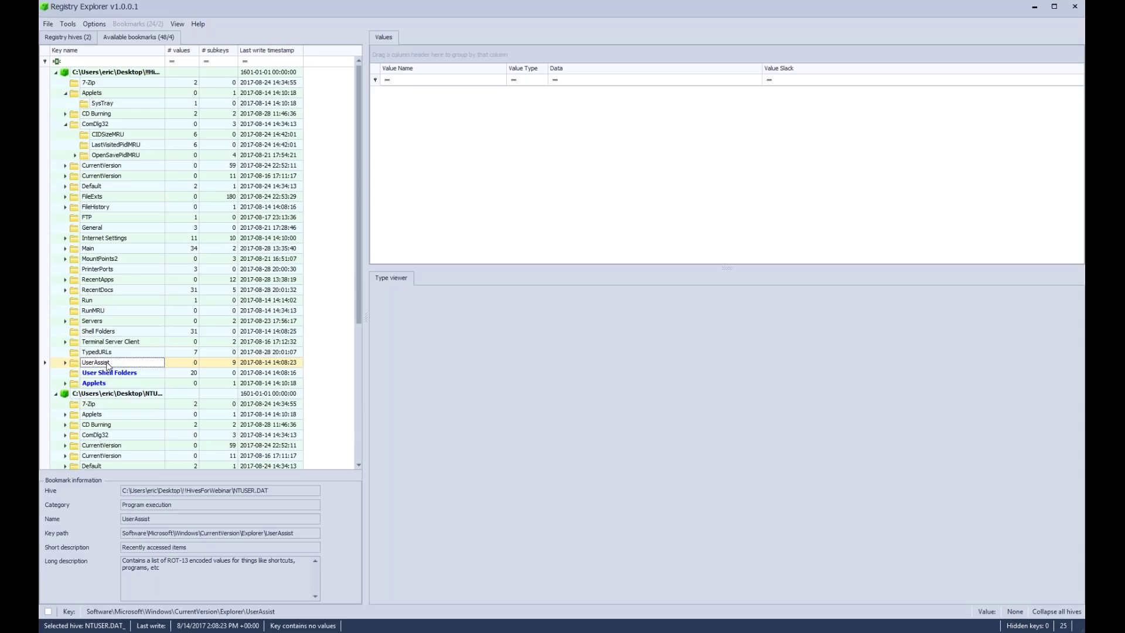
- Collapse the ROOT key of NTUSER.DAT_ in the registry hives tree and return to the list of available bookmarks
{"action": "left_click", "coordinate": [79, 36]}
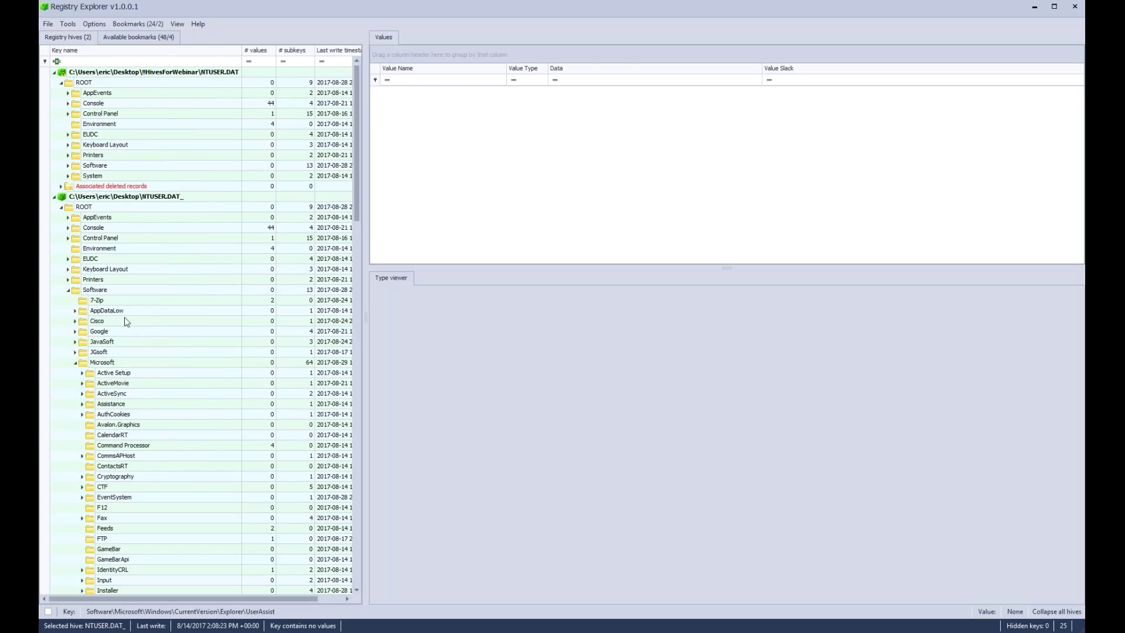
{"action": "left_click", "coordinate": [62, 208]}
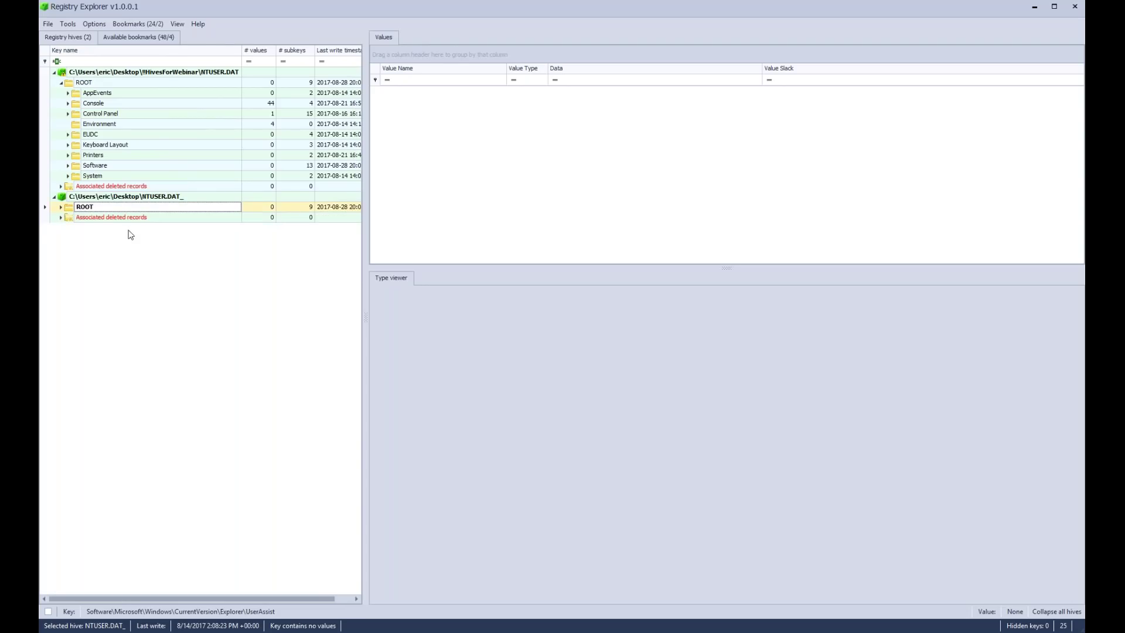
{"action": "left_click", "coordinate": [138, 37]}
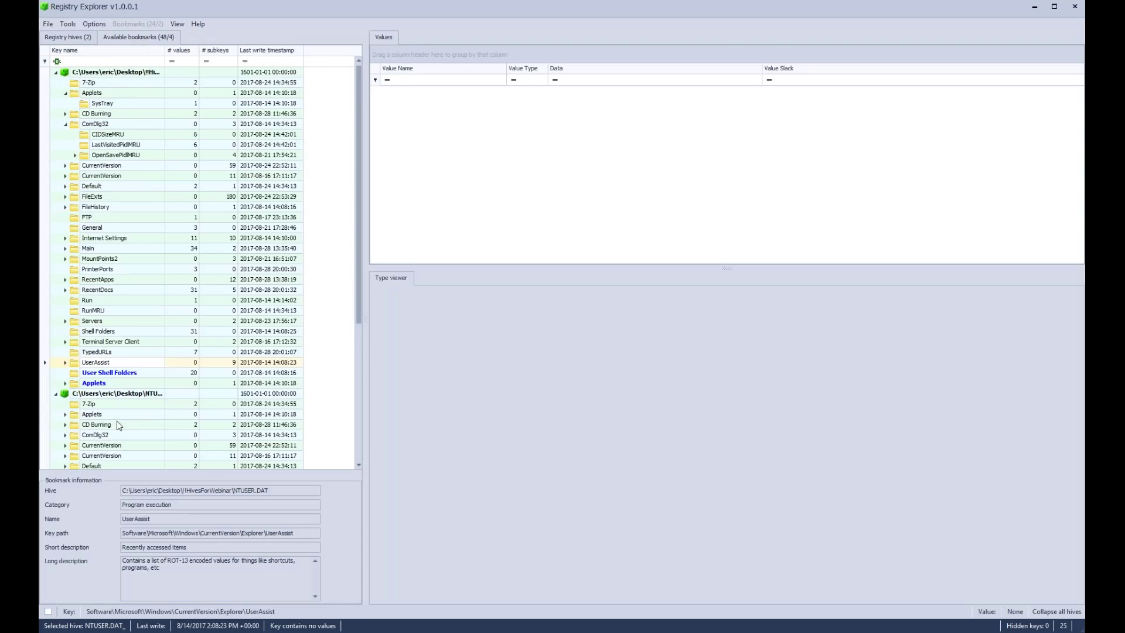
- Load NTUSER.DAT and NTUSER_dblake.DAT from the RegistryHives folder as dirty hives, without replaying their transaction logs
{"action": "left_click", "coordinate": [48, 24]}
{"action": "left_click", "coordinate": [58, 33]}
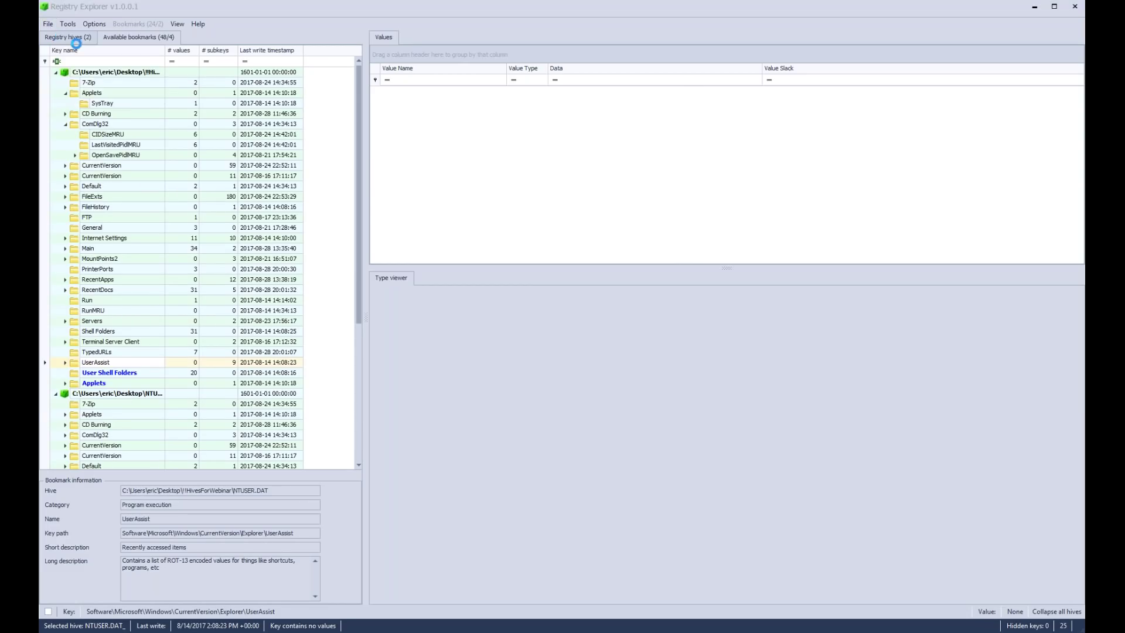
{"action": "left_click", "coordinate": [210, 231]}
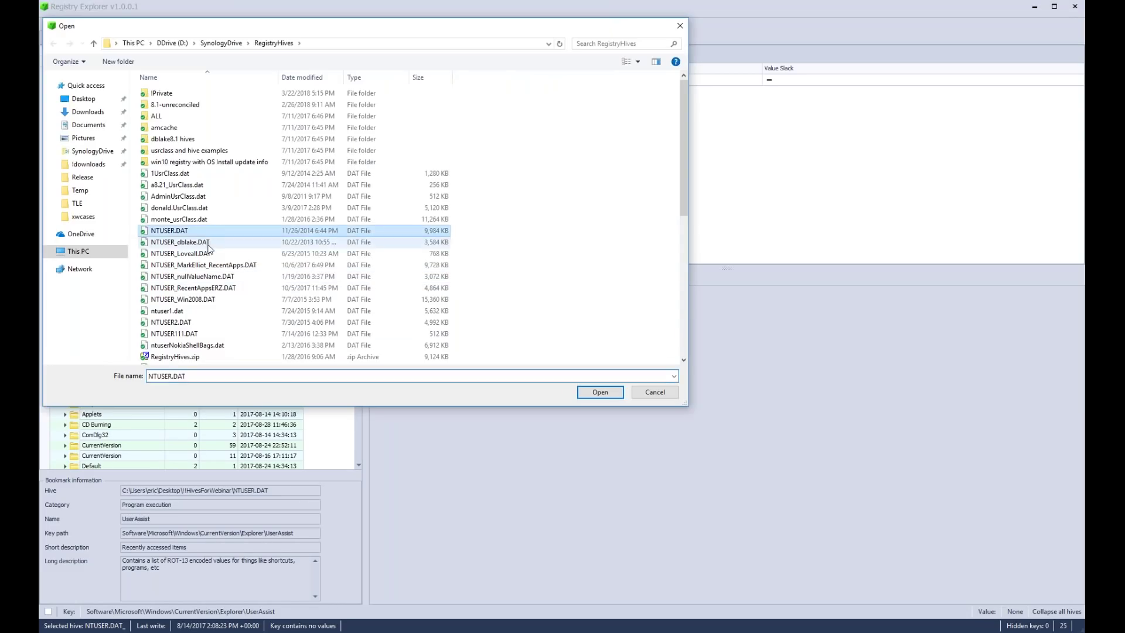
{"action": "left_click", "coordinate": [208, 243], "text": "ctrl"}
{"action": "left_click", "coordinate": [600, 392]}
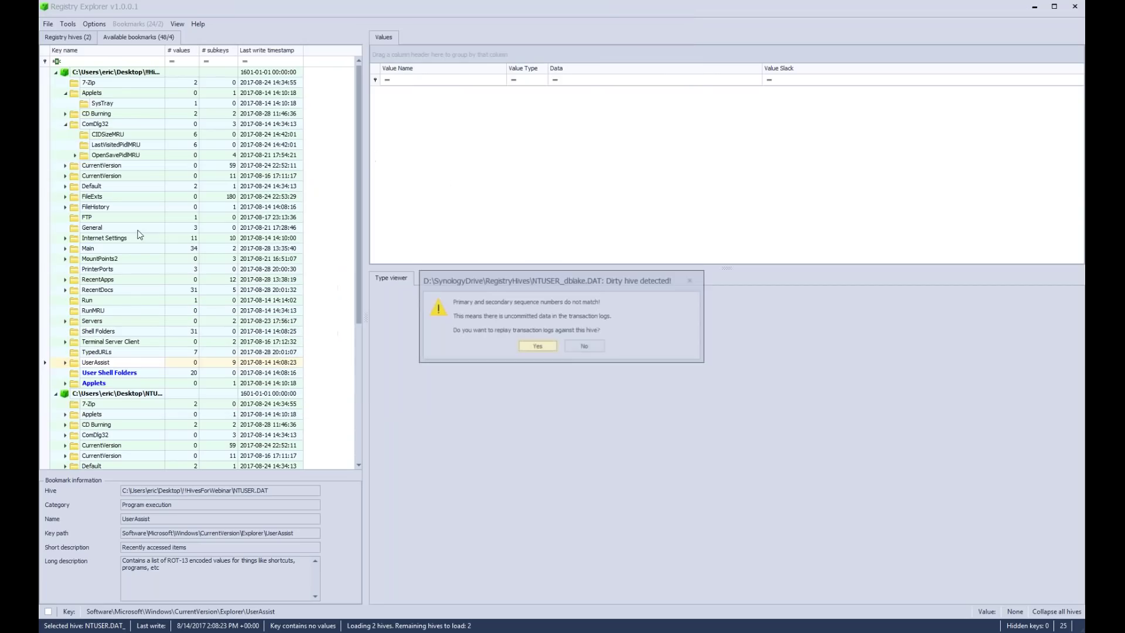
{"action": "left_click", "coordinate": [578, 346]}
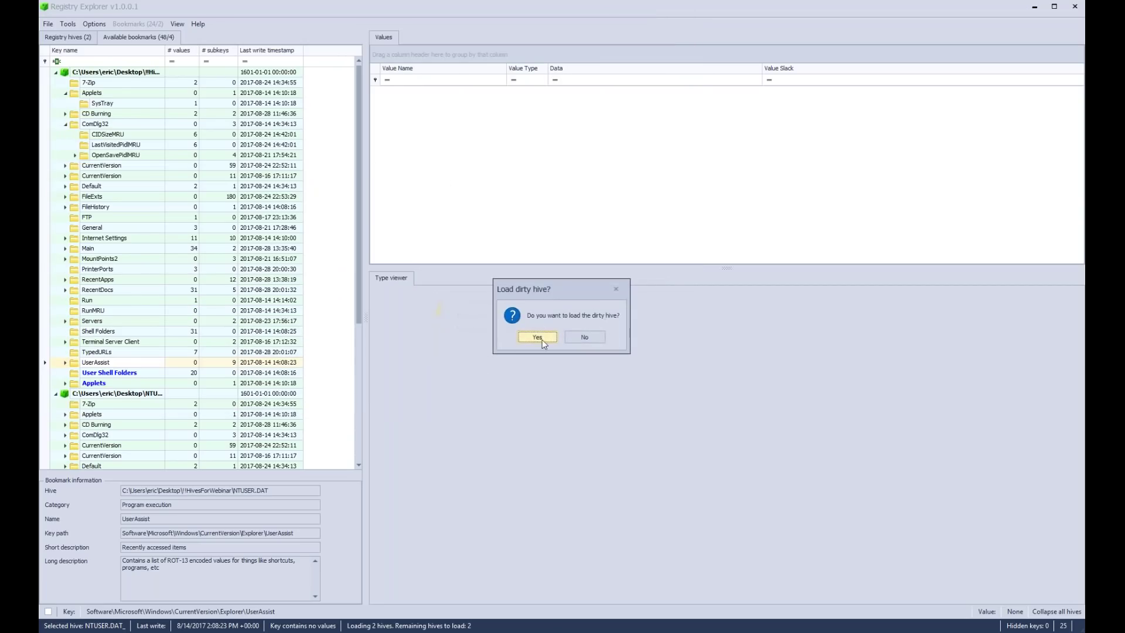
{"action": "left_click", "coordinate": [545, 338]}
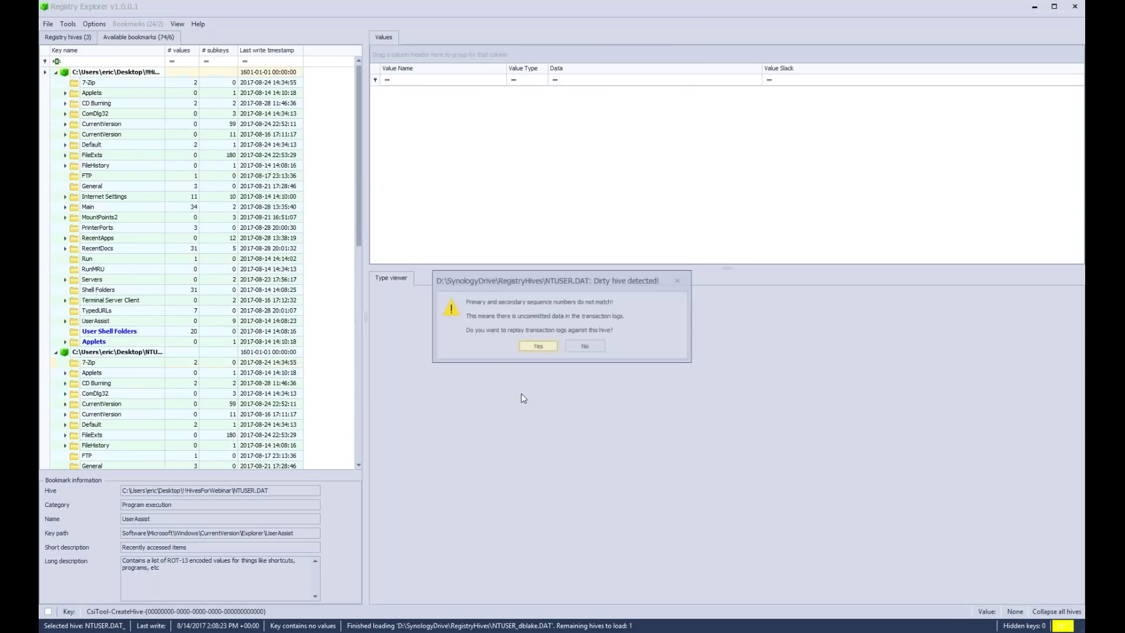
{"action": "left_click", "coordinate": [580, 346]}
{"action": "left_click", "coordinate": [540, 339]}
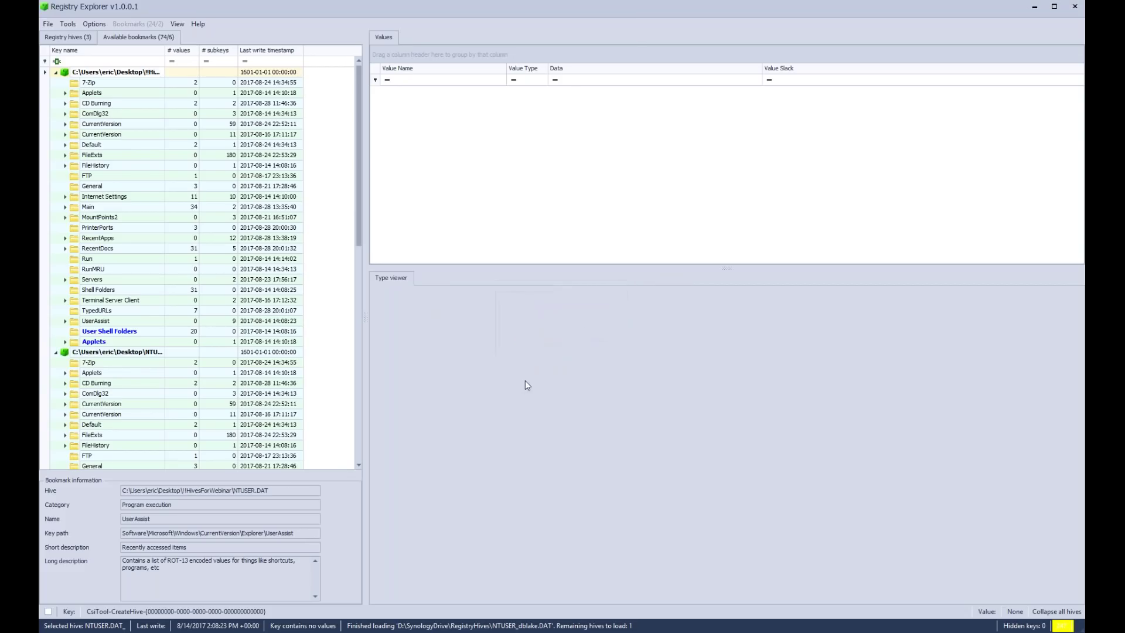
- Load UsrClass.dat and SYSTEM_dblake from the RegistryHives folder, accepting SYSTEM_dblake as a dirty hive without replaying transaction logs
{"action": "left_click", "coordinate": [48, 24]}
{"action": "left_click", "coordinate": [83, 38]}
{"action": "scroll", "coordinate": [217, 318], "scroll_direction": "down", "scroll_amount": 5}
{"action": "left_click", "coordinate": [216, 312]}
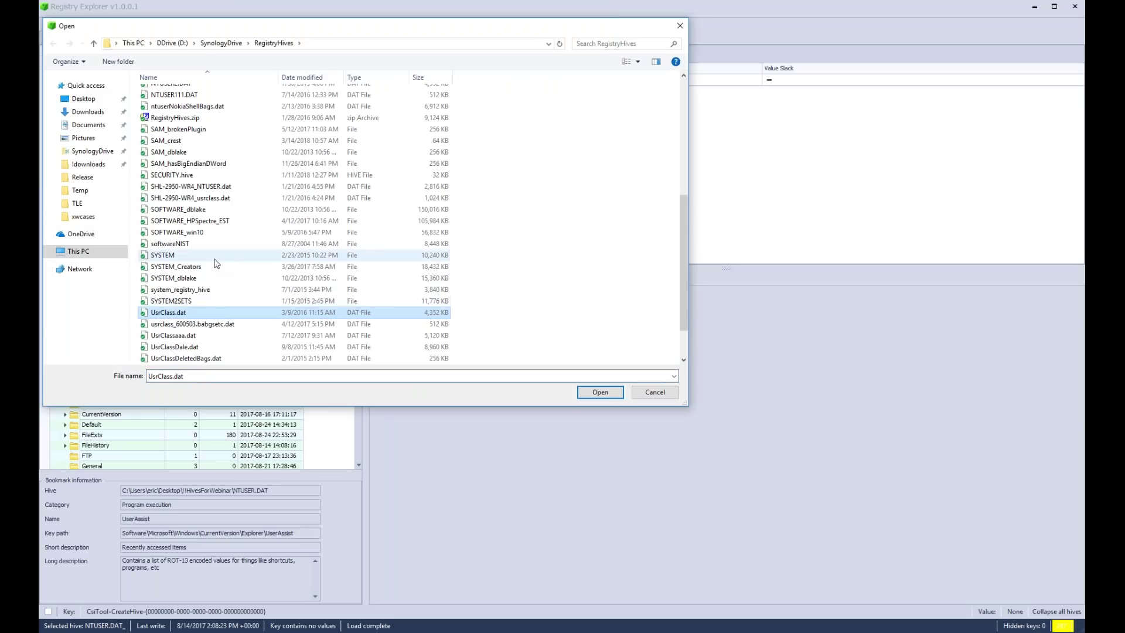
{"action": "left_click", "coordinate": [204, 279], "text": "ctrl"}
{"action": "left_click", "coordinate": [600, 392]}
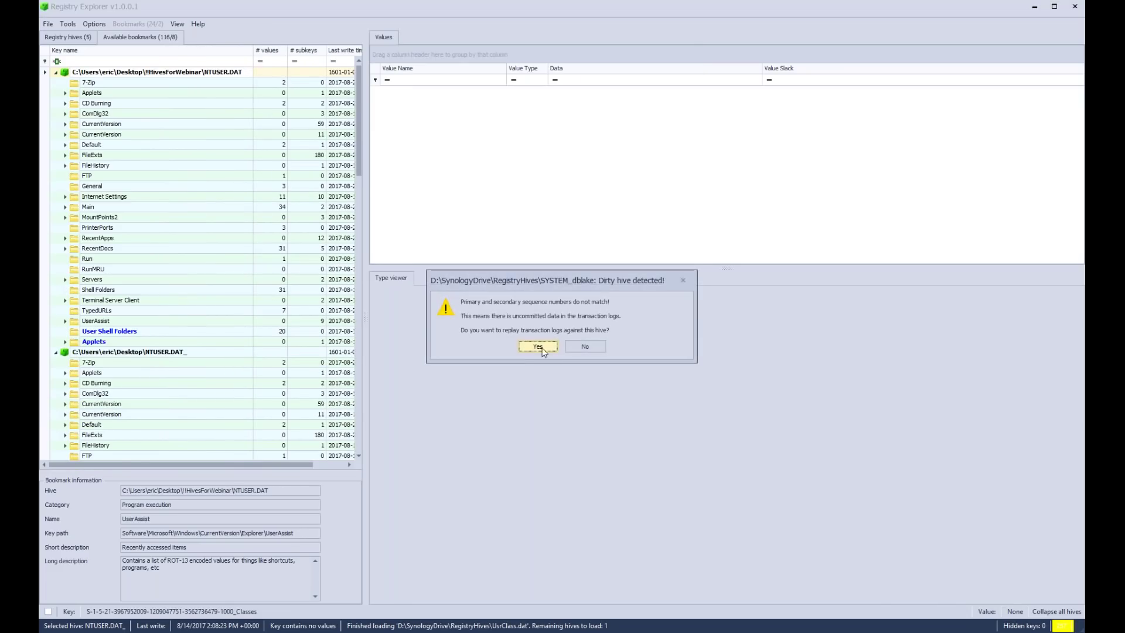
{"action": "left_click", "coordinate": [584, 346]}
{"action": "left_click", "coordinate": [529, 339]}
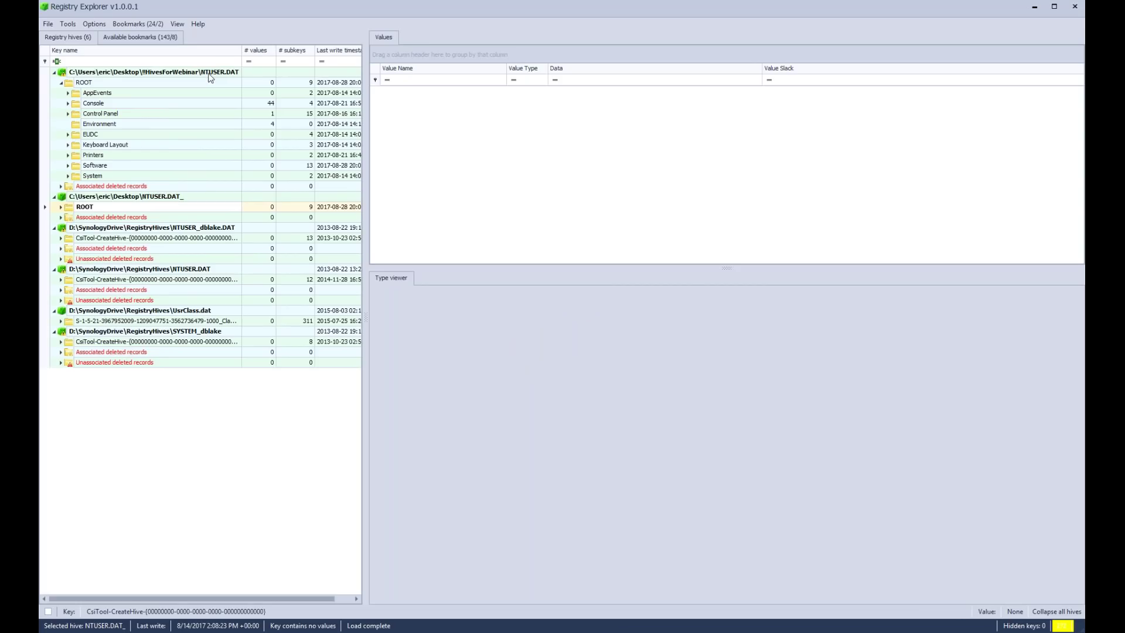
- Select a key in the first NTUSER.DAT hive, select the NTUSER_dblake.DAT root key, and review the latter's common bookmarks
{"action": "left_click", "coordinate": [120, 94]}
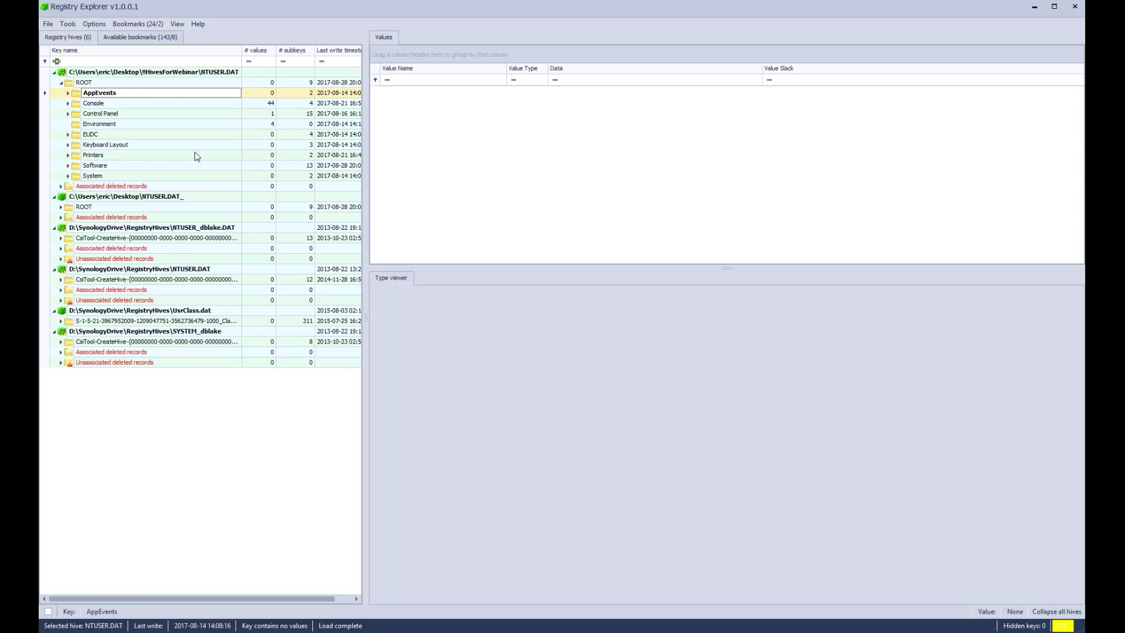
{"action": "left_click", "coordinate": [152, 238]}
{"action": "left_click", "coordinate": [142, 23]}
{"action": "mouse_move", "coordinate": [147, 37]}
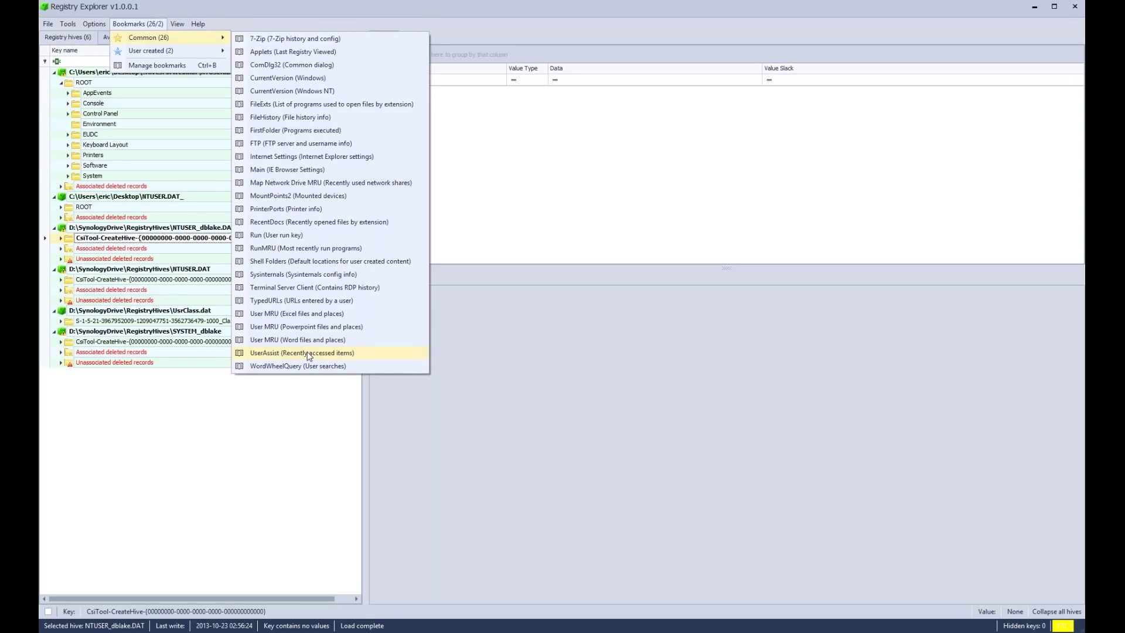
- Select the UsrClass.dat root key and go to its common BagMRU (ShellBag root key) bookmark
{"action": "left_click", "coordinate": [183, 322]}
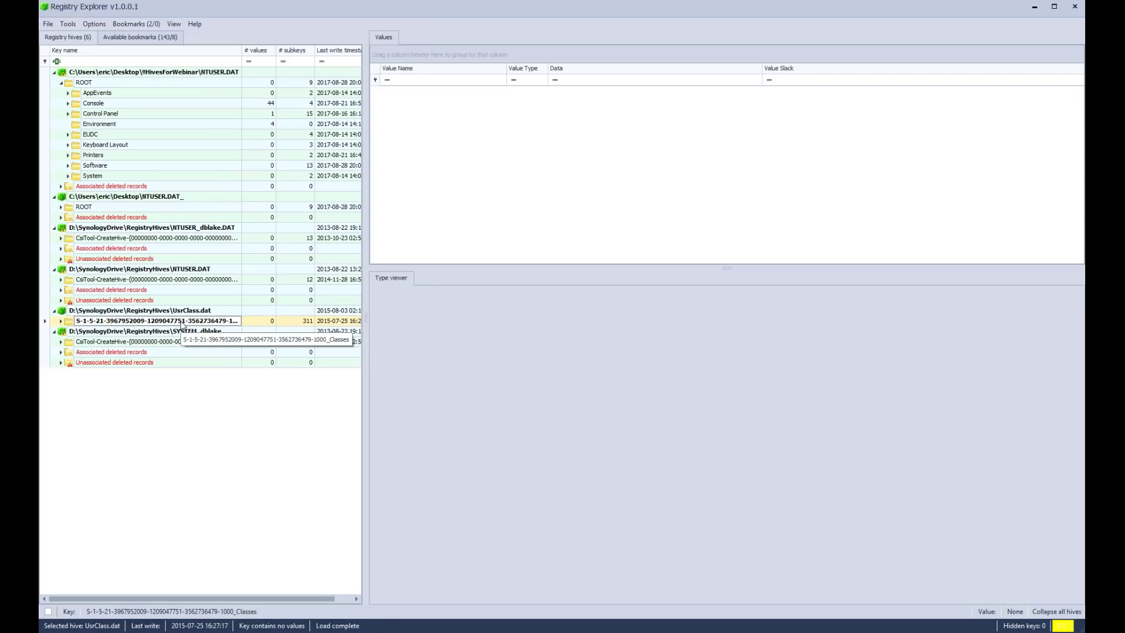
{"action": "left_click", "coordinate": [157, 24]}
{"action": "mouse_move", "coordinate": [162, 42]}
{"action": "left_click", "coordinate": [290, 39]}
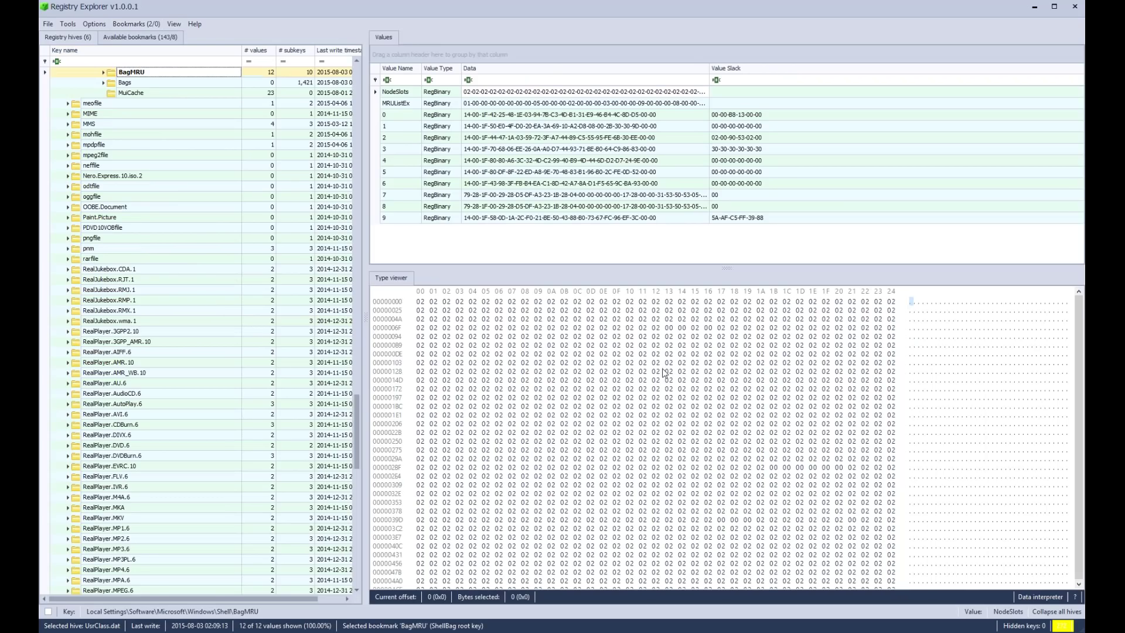
- Return to the beginning of the hive tree and collapse all hives to their default state
{"action": "left_click", "coordinate": [136, 23]}
{"action": "left_click", "coordinate": [94, 24]}
{"action": "left_click", "coordinate": [356, 423]}
{"action": "left_click_drag", "start_coordinate": [357, 424], "coordinate": [359, 100]}
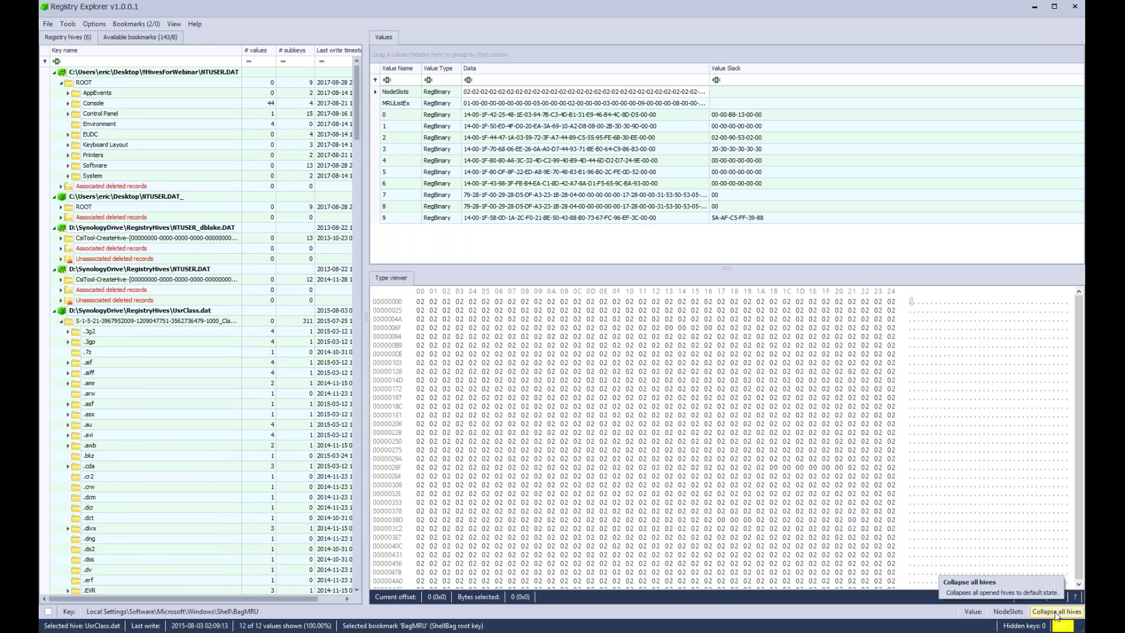
{"action": "left_click", "coordinate": [1057, 612]}
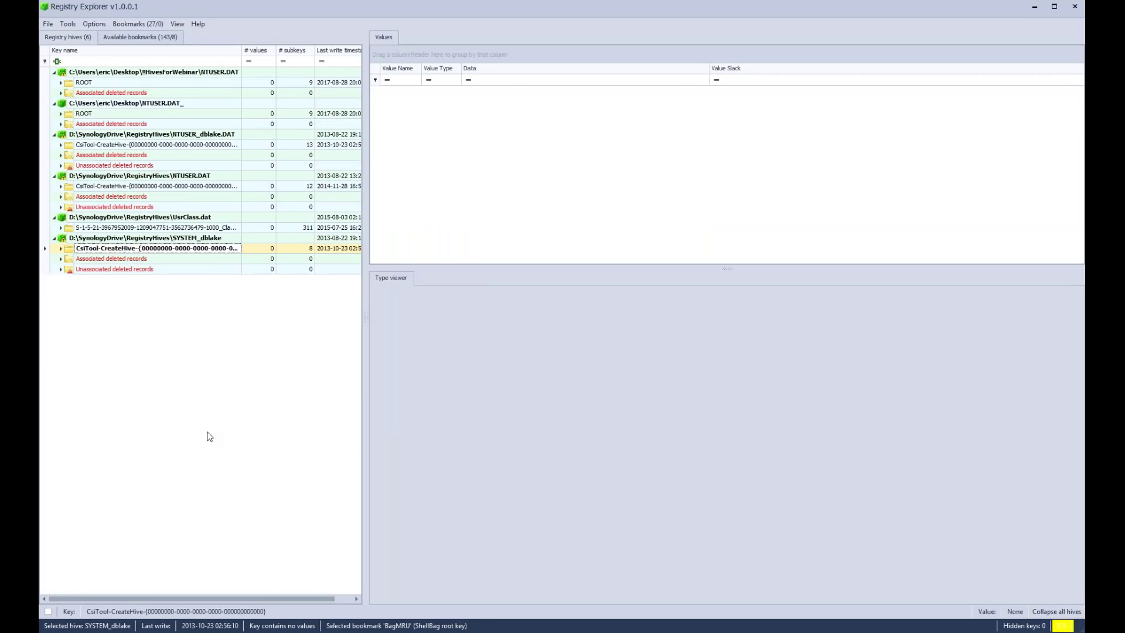
- Select the SYSTEM_dblake root key and go to its common TimeZoneInformation (Time zone info) bookmark
{"action": "left_click", "coordinate": [145, 228]}
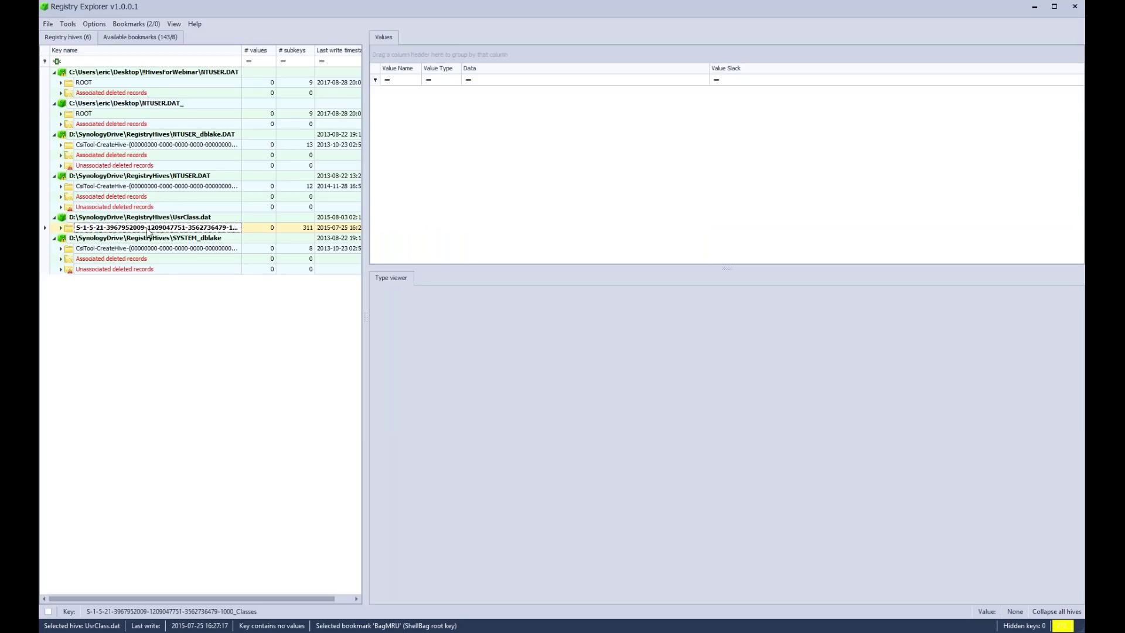
{"action": "left_click", "coordinate": [161, 249]}
{"action": "left_click", "coordinate": [150, 26]}
{"action": "mouse_move", "coordinate": [154, 39]}
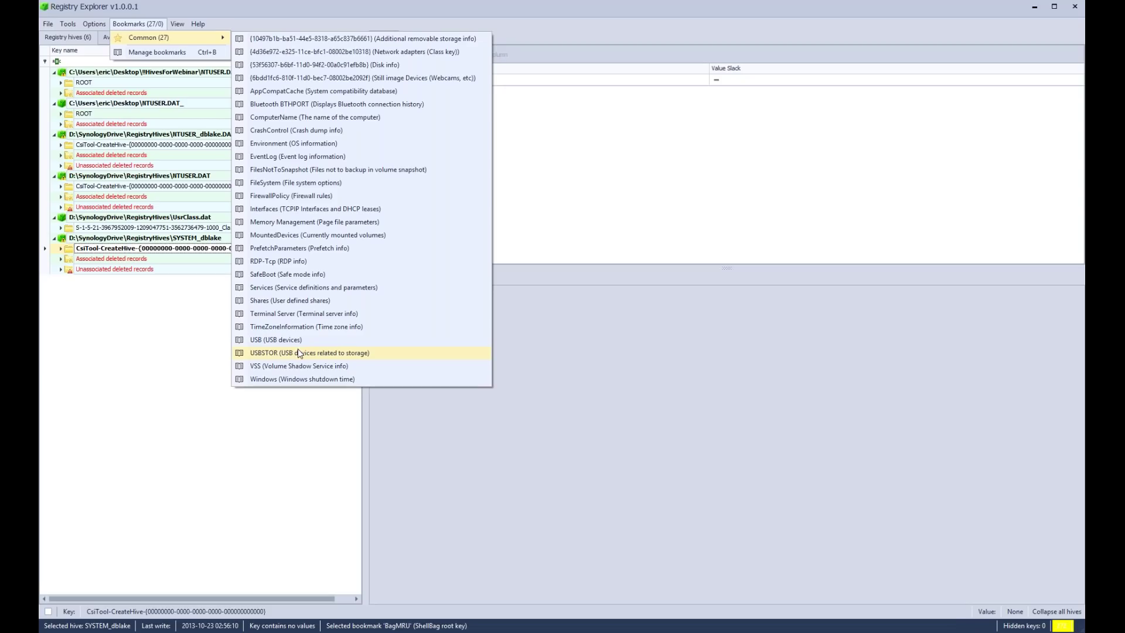
{"action": "left_click", "coordinate": [300, 326]}
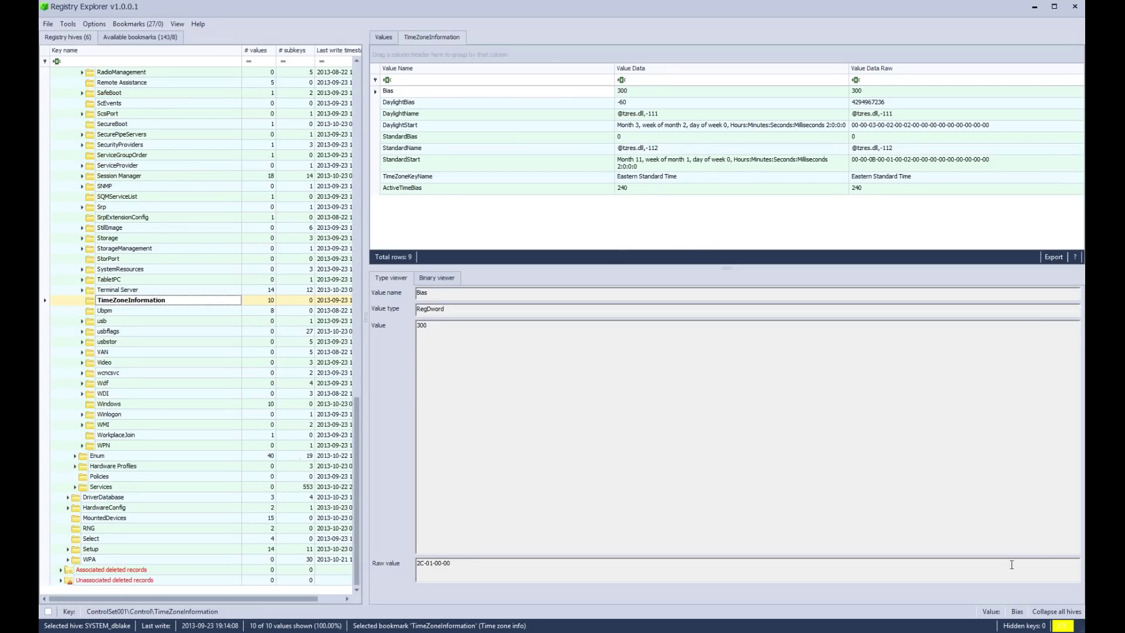
{"action": "left_click", "coordinate": [1056, 611]}
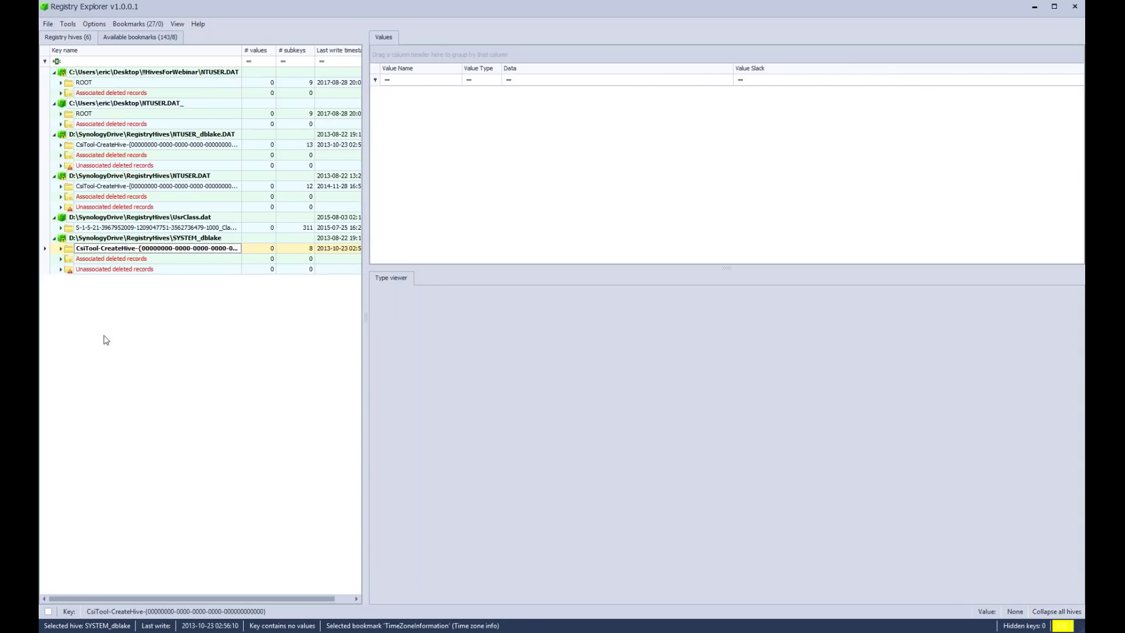
{"action": "left_click", "coordinate": [61, 165]}
{"action": "left_click", "coordinate": [61, 154]}
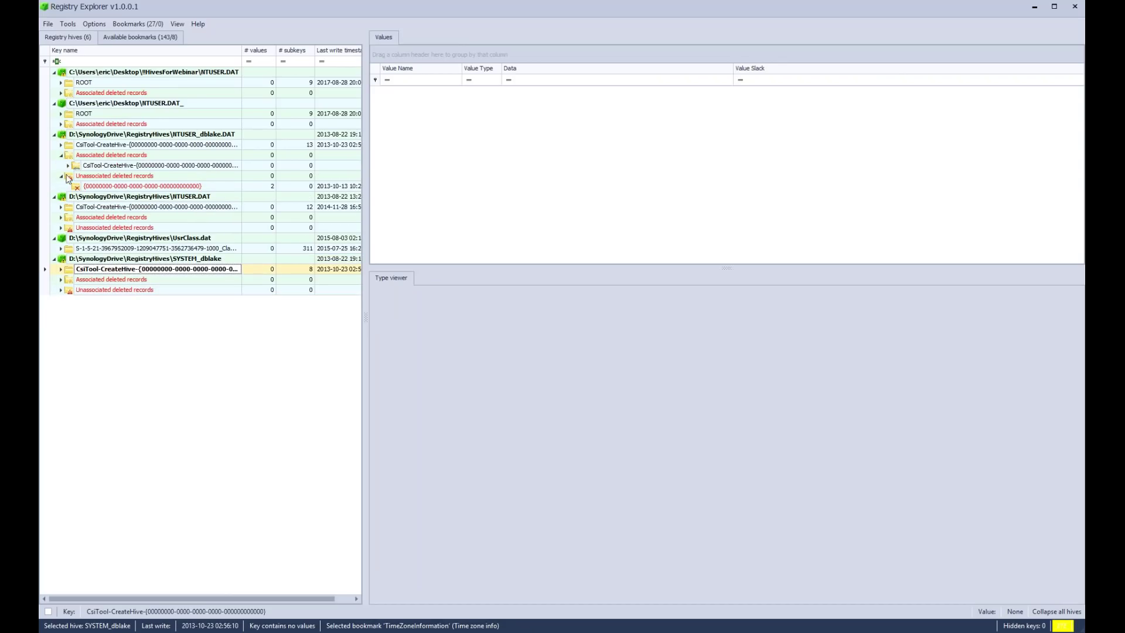
{"action": "left_click", "coordinate": [68, 165]}
{"action": "left_click", "coordinate": [75, 176]}
{"action": "left_click", "coordinate": [82, 186]}
{"action": "left_click", "coordinate": [89, 207]}
{"action": "left_click", "coordinate": [97, 216]}
{"action": "left_click", "coordinate": [108, 239]}
{"action": "left_click", "coordinate": [103, 237]}
- Display the legend, move it beside the hive tree to study the key and hive icons, and close it
{"action": "left_click", "coordinate": [197, 24]}
{"action": "left_click", "coordinate": [223, 49]}
{"action": "left_click_drag", "start_coordinate": [527, 227], "coordinate": [439, 120]}
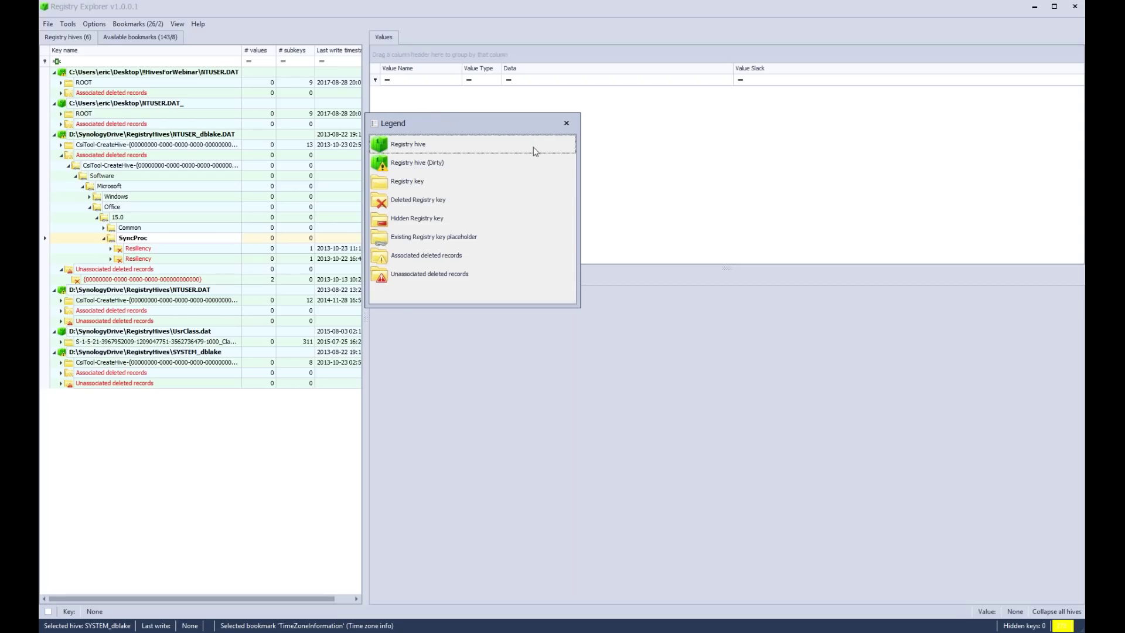
{"action": "left_click", "coordinate": [566, 123]}
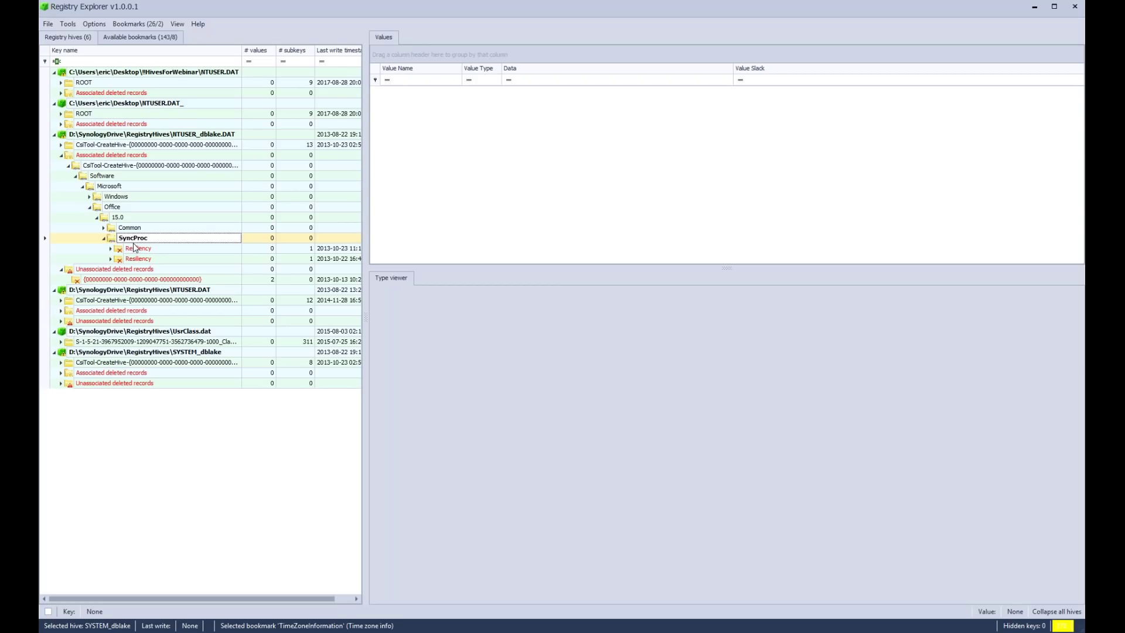
- Expand the root key and Software key of NTUSER_dblake.DAT to compare the active keys with its associated deleted records
{"action": "double_click", "coordinate": [126, 145]}
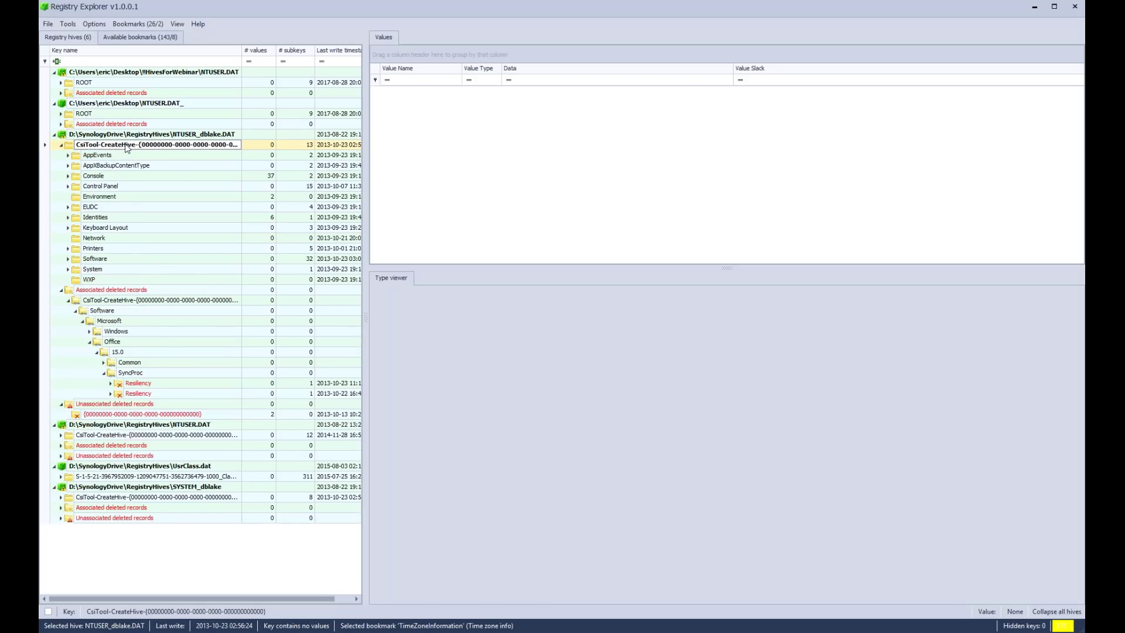
{"action": "double_click", "coordinate": [118, 258]}
{"action": "scroll", "coordinate": [139, 356], "scroll_direction": "down", "scroll_amount": 8}
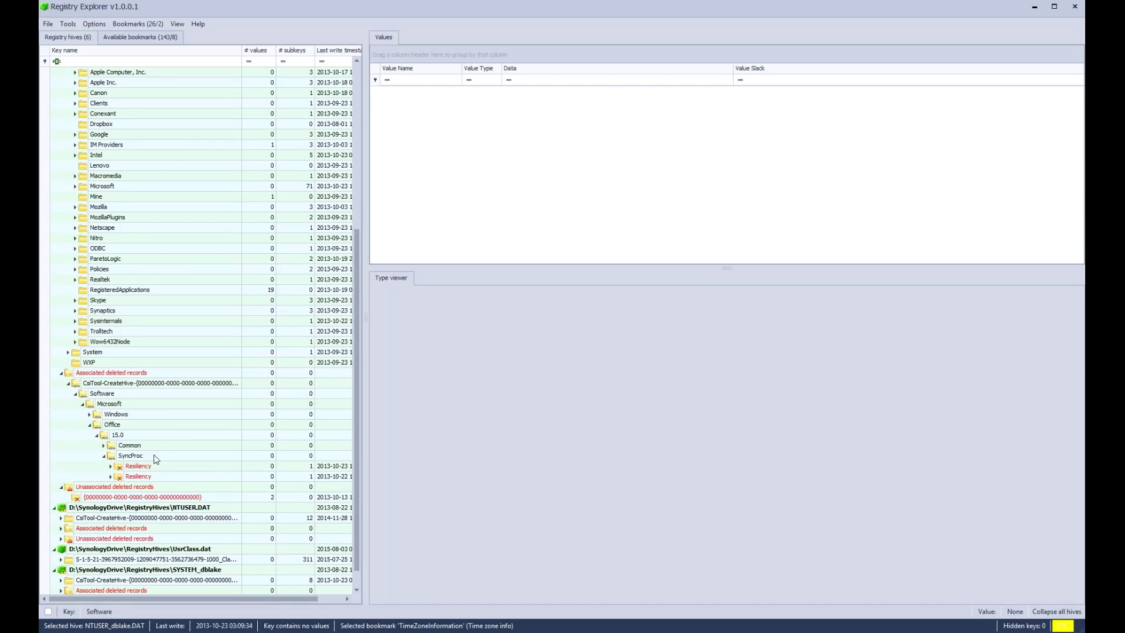
- Expand the Microsoft key and its Windows subkey under Software in NTUSER_dblake.DAT
{"action": "scroll", "coordinate": [164, 270], "scroll_direction": "up", "scroll_amount": 3}
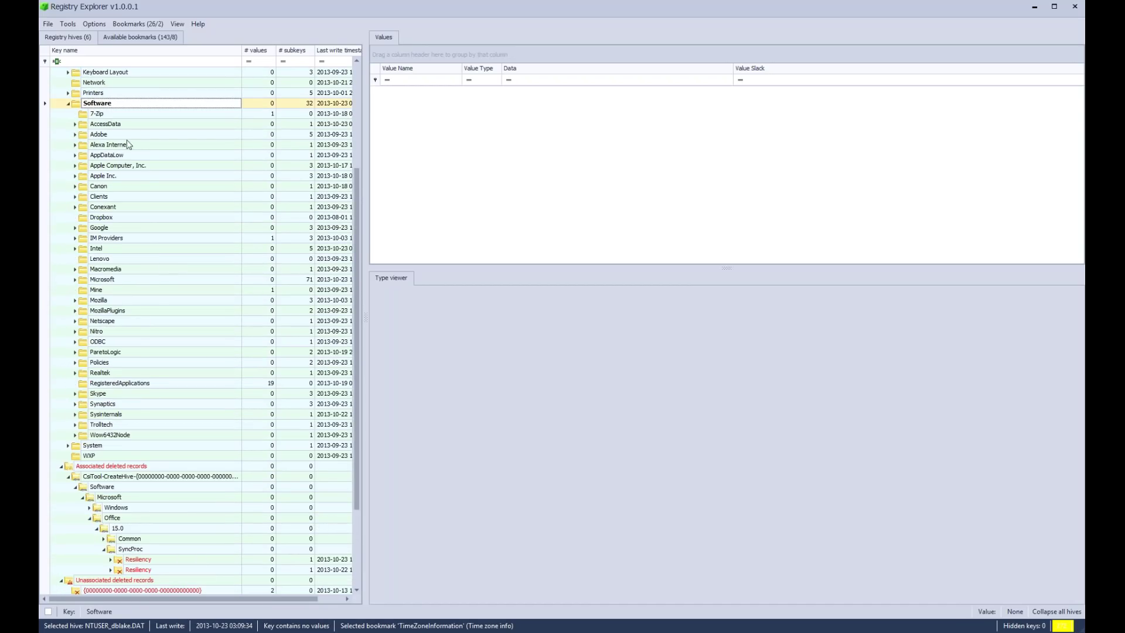
{"action": "double_click", "coordinate": [125, 279]}
{"action": "scroll", "coordinate": [132, 297], "scroll_direction": "down", "scroll_amount": 15}
{"action": "double_click", "coordinate": [136, 414]}
{"action": "scroll", "coordinate": [163, 378], "scroll_direction": "down", "scroll_amount": 10}
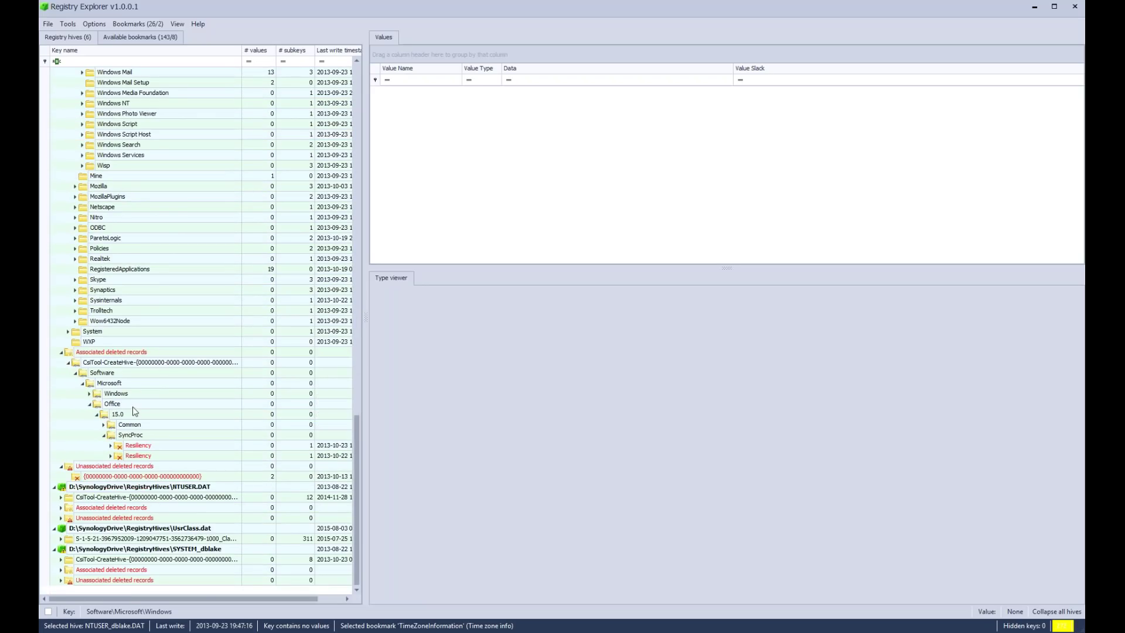
- Compare the active Windows key with the Windows entry in the associated deleted records, and expand the active Windows Error Reporting subkey
{"action": "scroll", "coordinate": [133, 416], "scroll_direction": "up", "scroll_amount": 1}
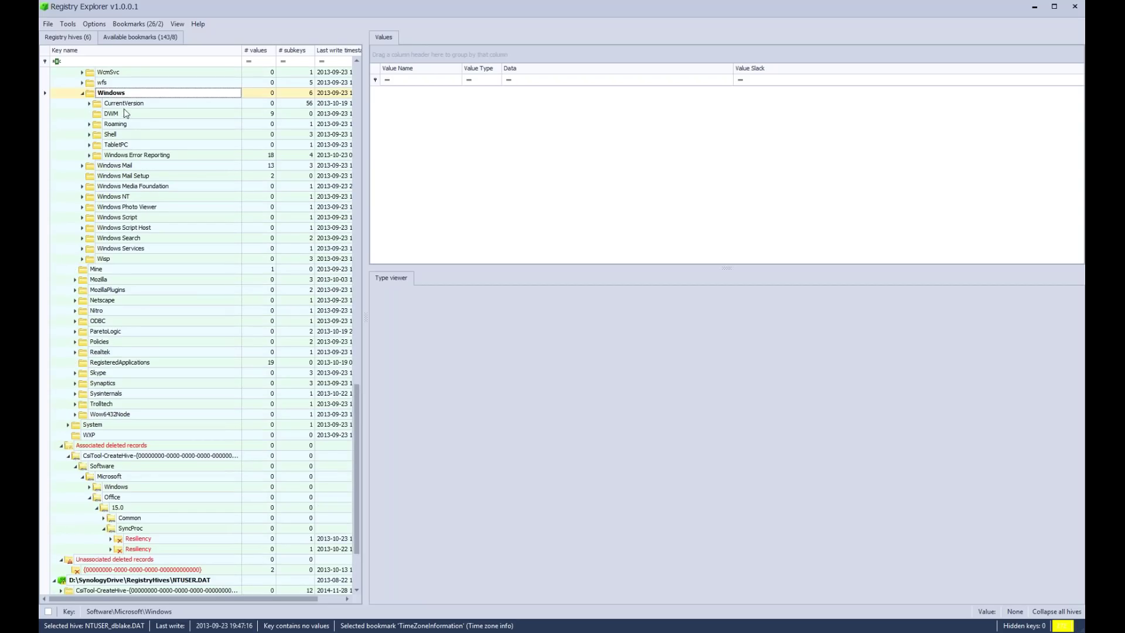
{"action": "scroll", "coordinate": [141, 177], "scroll_direction": "down", "scroll_amount": 1}
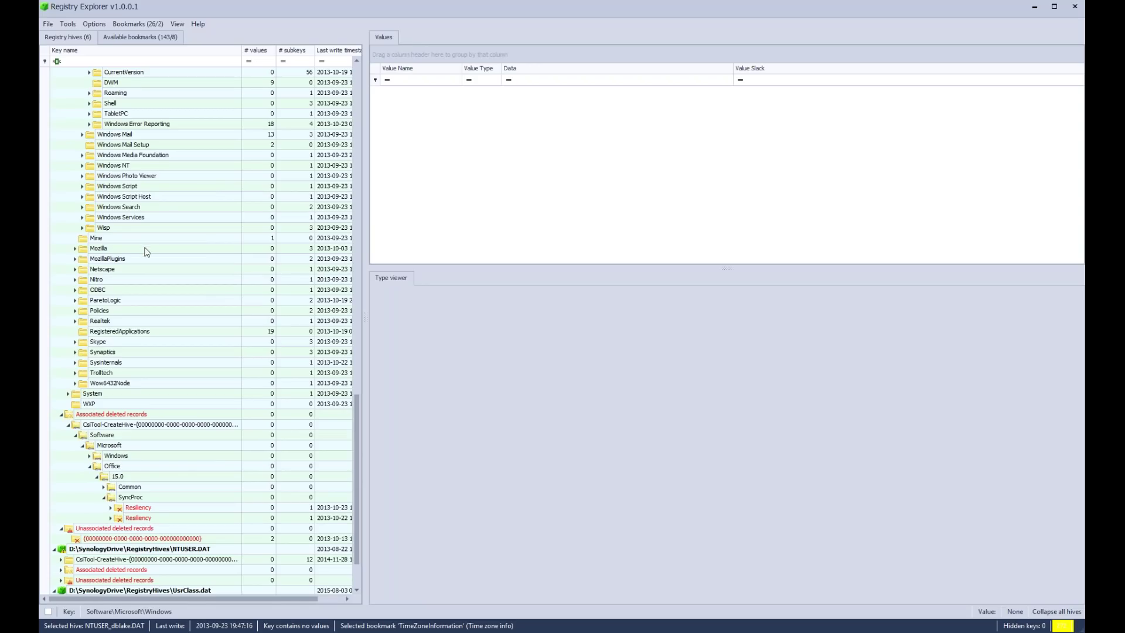
{"action": "scroll", "coordinate": [117, 285], "scroll_direction": "up", "scroll_amount": 1}
{"action": "scroll", "coordinate": [117, 287], "scroll_direction": "up", "scroll_amount": 5}
{"action": "scroll", "coordinate": [167, 325], "scroll_direction": "down", "scroll_amount": 5}
{"action": "scroll", "coordinate": [168, 413], "scroll_direction": "down", "scroll_amount": 3}
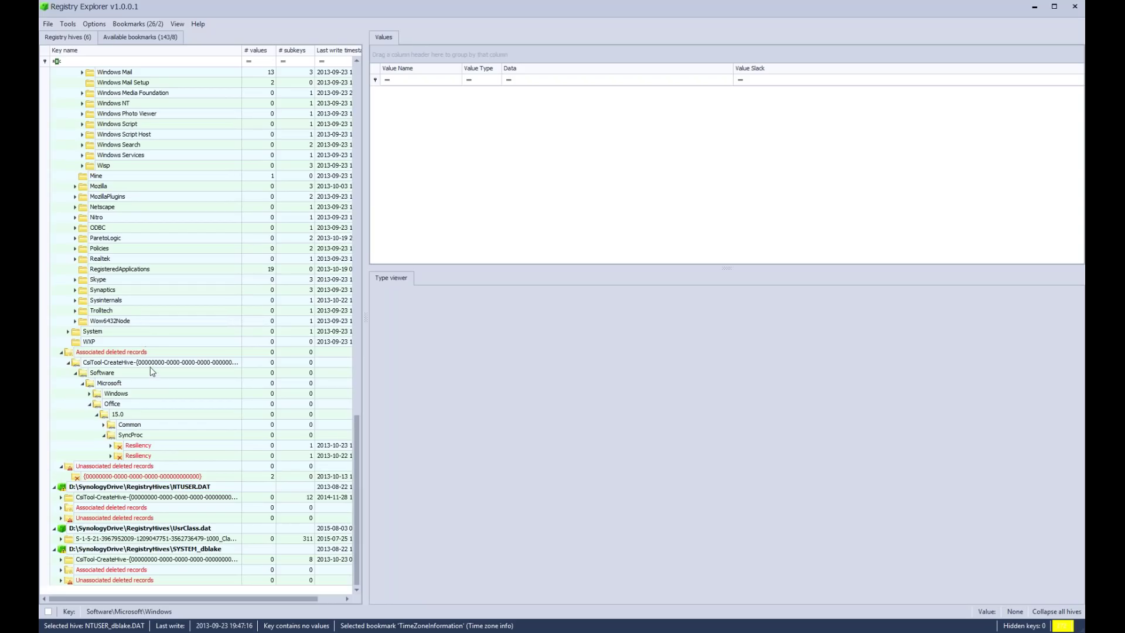
{"action": "scroll", "coordinate": [125, 211], "scroll_direction": "up", "scroll_amount": 6}
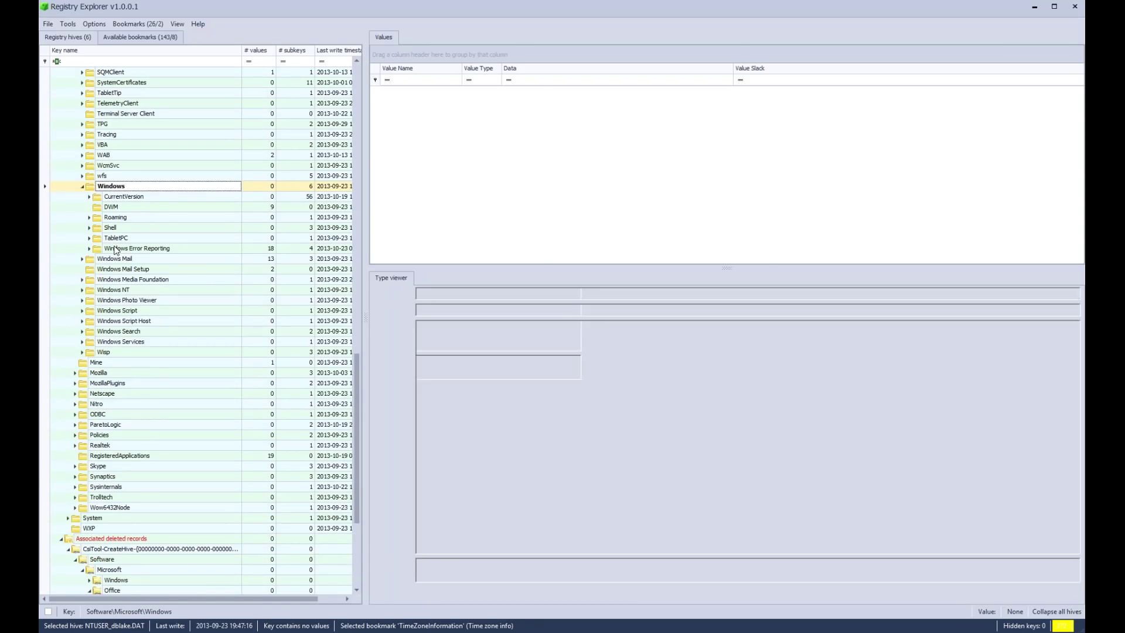
{"action": "double_click", "coordinate": [115, 249]}
- Return to NTUSER_dblake.DAT's active Software\Microsoft key, collapse it, and expand all of its subkeys at once
{"action": "scroll", "coordinate": [116, 188], "scroll_direction": "up", "scroll_amount": 7}
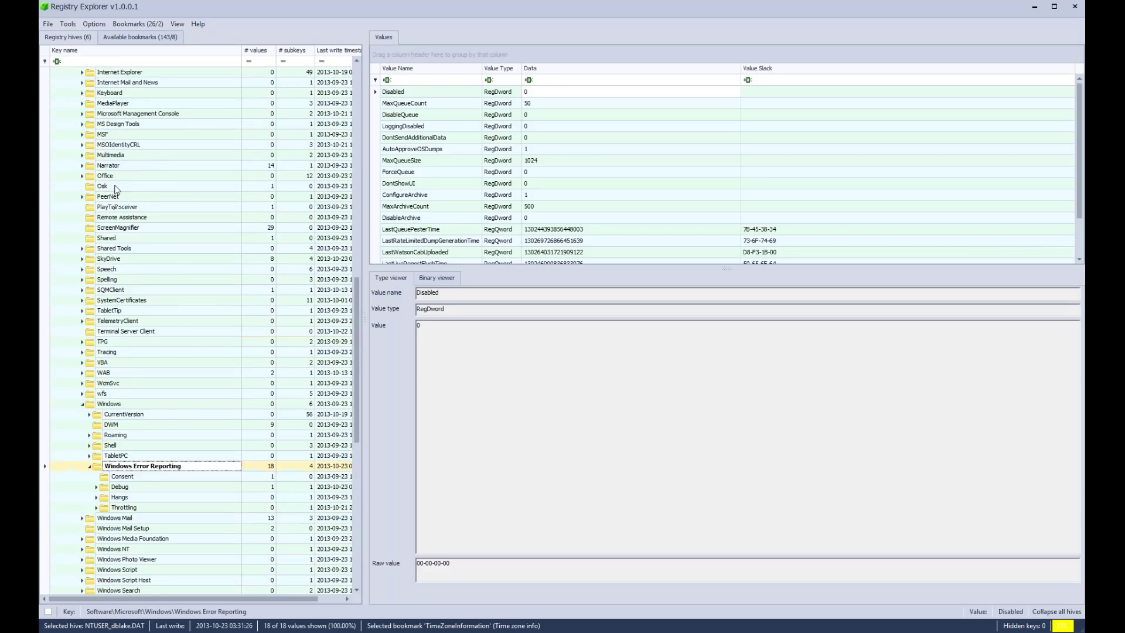
{"action": "scroll", "coordinate": [115, 189], "scroll_direction": "up", "scroll_amount": 15}
{"action": "right_click", "coordinate": [115, 239]}
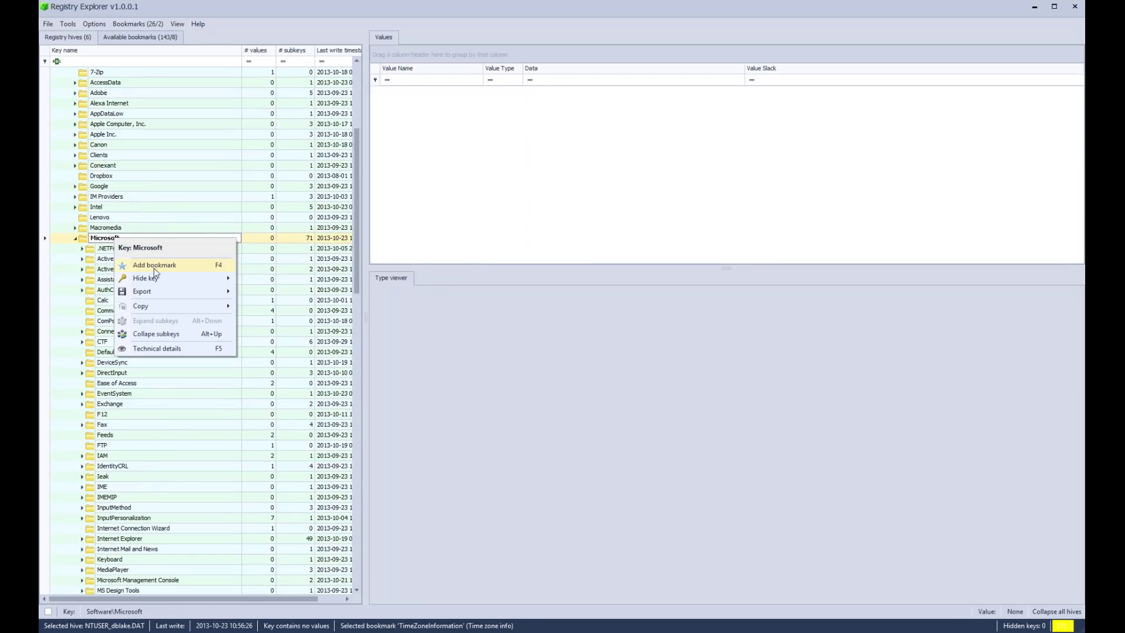
{"action": "left_click", "coordinate": [160, 333]}
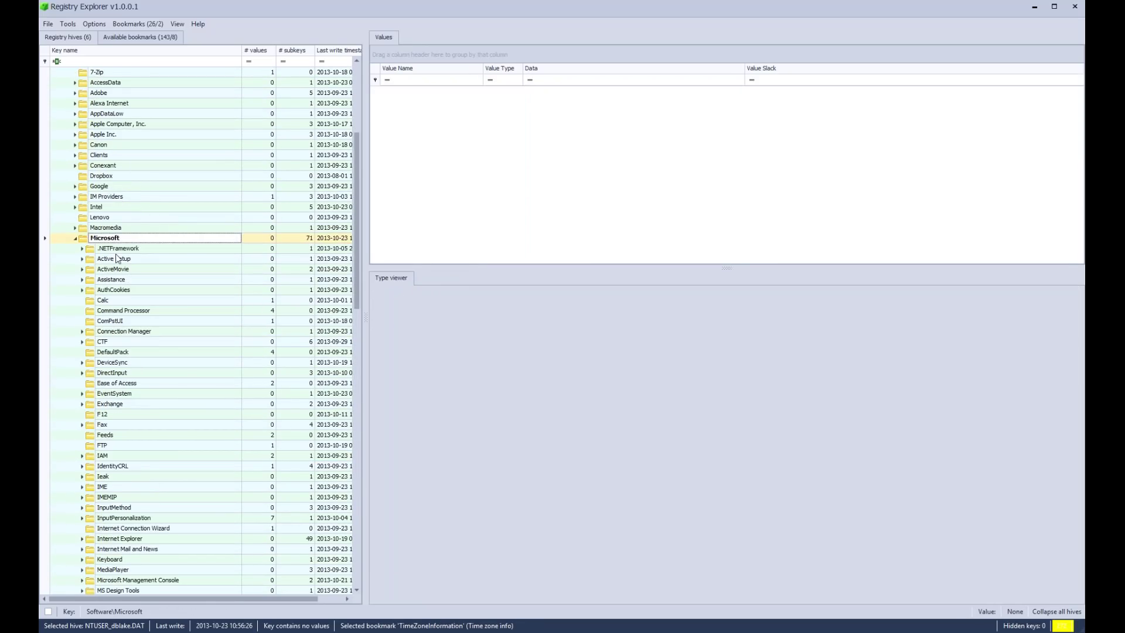
{"action": "left_click", "coordinate": [77, 238]}
{"action": "right_click", "coordinate": [77, 238]}
{"action": "left_click", "coordinate": [148, 322]}
- Scan the fully expanded Microsoft subkeys for recovered deleted keys among the active ones, collapsing the OfficeStart branch on the way
{"action": "scroll", "coordinate": [168, 288], "scroll_direction": "down", "scroll_amount": 20}
{"action": "scroll", "coordinate": [166, 289], "scroll_direction": "down", "scroll_amount": 20}
{"action": "scroll", "coordinate": [166, 288], "scroll_direction": "down", "scroll_amount": 20}
{"action": "scroll", "coordinate": [166, 288], "scroll_direction": "down", "scroll_amount": 20}
{"action": "scroll", "coordinate": [166, 289], "scroll_direction": "down", "scroll_amount": 20}
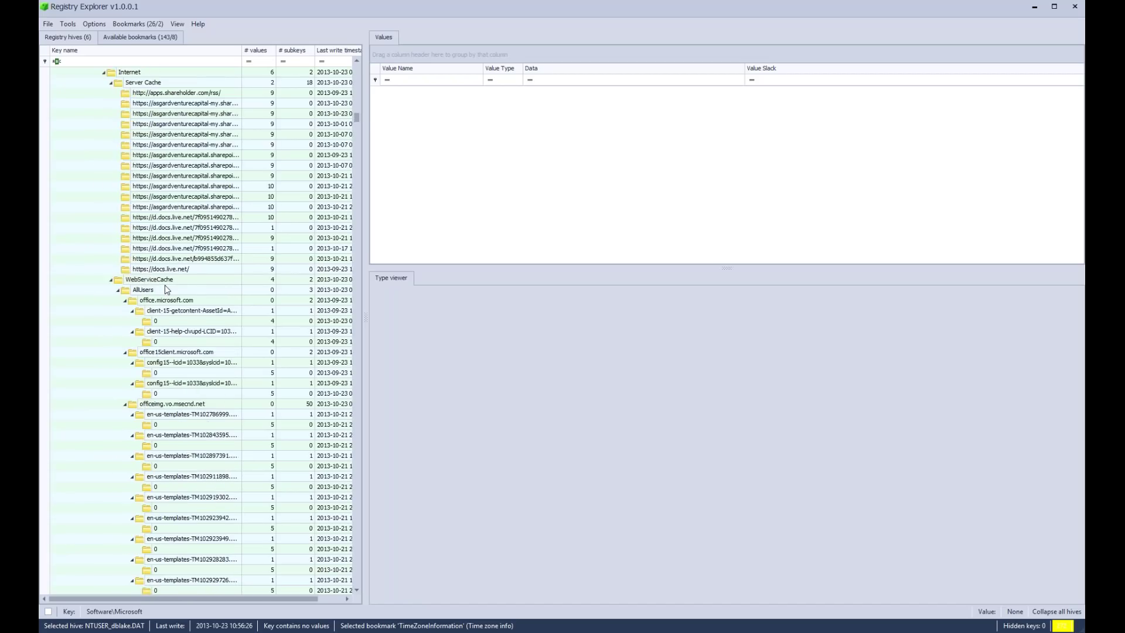
{"action": "scroll", "coordinate": [164, 285], "scroll_direction": "down", "scroll_amount": 20}
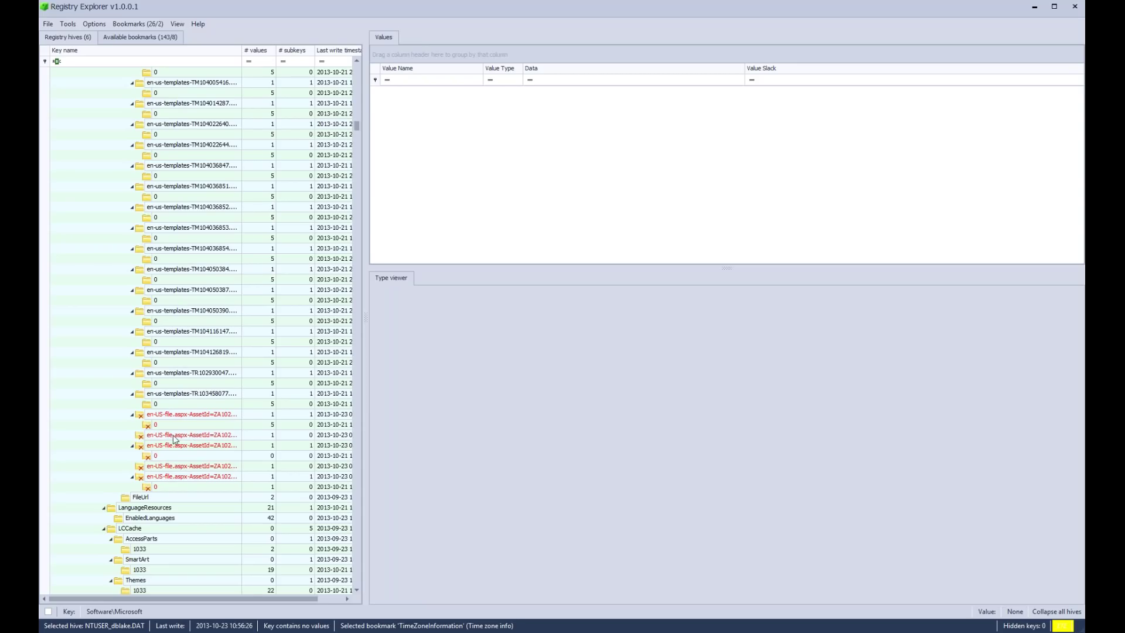
{"action": "scroll", "coordinate": [173, 454], "scroll_direction": "up", "scroll_amount": 3}
{"action": "scroll", "coordinate": [172, 458], "scroll_direction": "up", "scroll_amount": 2}
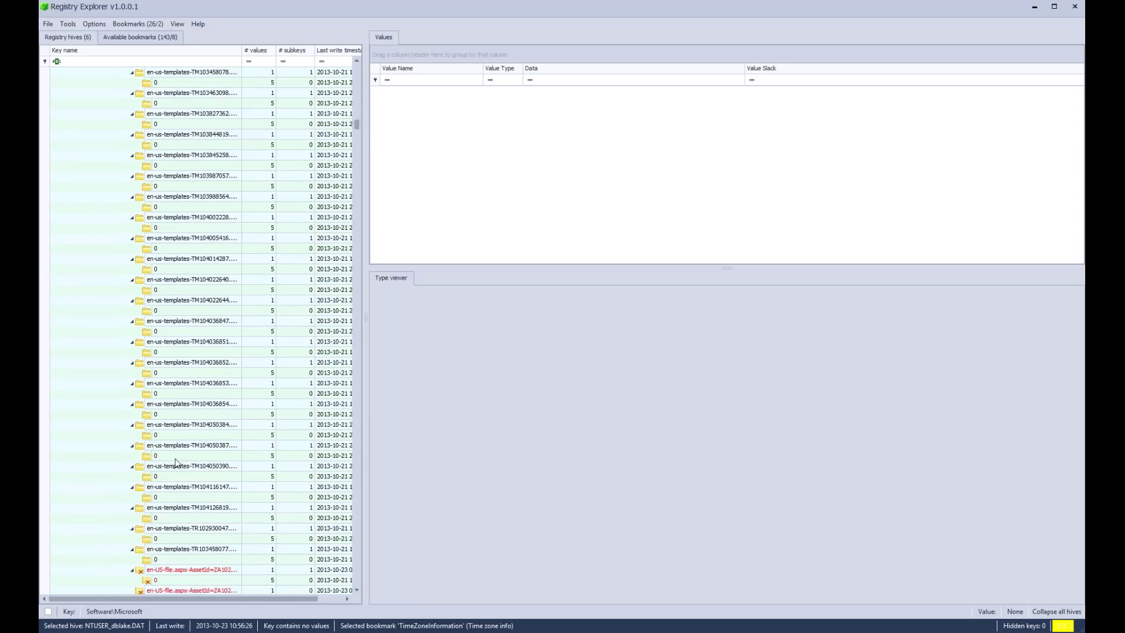
{"action": "scroll", "coordinate": [180, 326], "scroll_direction": "down", "scroll_amount": 9}
{"action": "scroll", "coordinate": [180, 326], "scroll_direction": "down", "scroll_amount": 9}
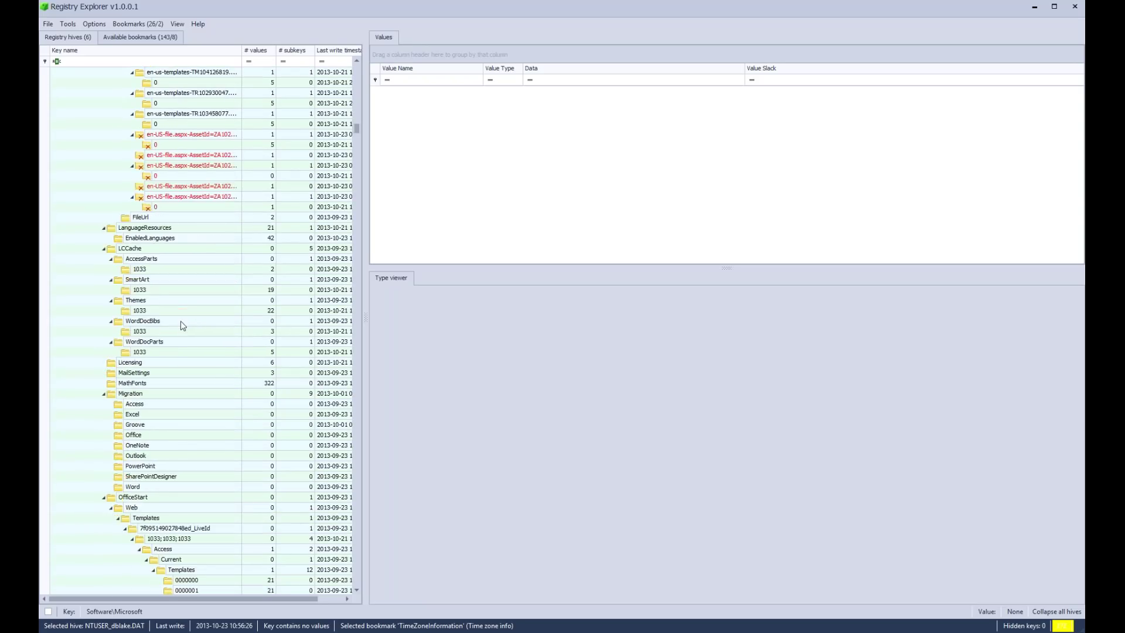
{"action": "left_click", "coordinate": [104, 374]}
{"action": "scroll", "coordinate": [159, 404], "scroll_direction": "down", "scroll_amount": 9}
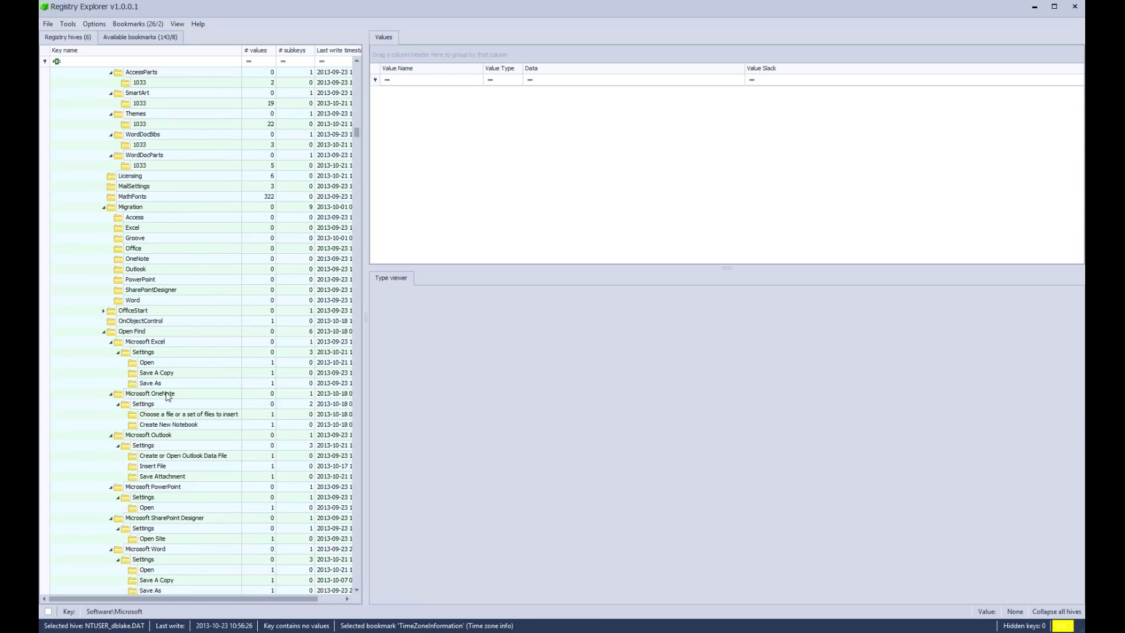
{"action": "scroll", "coordinate": [215, 426], "scroll_direction": "down", "scroll_amount": 5}
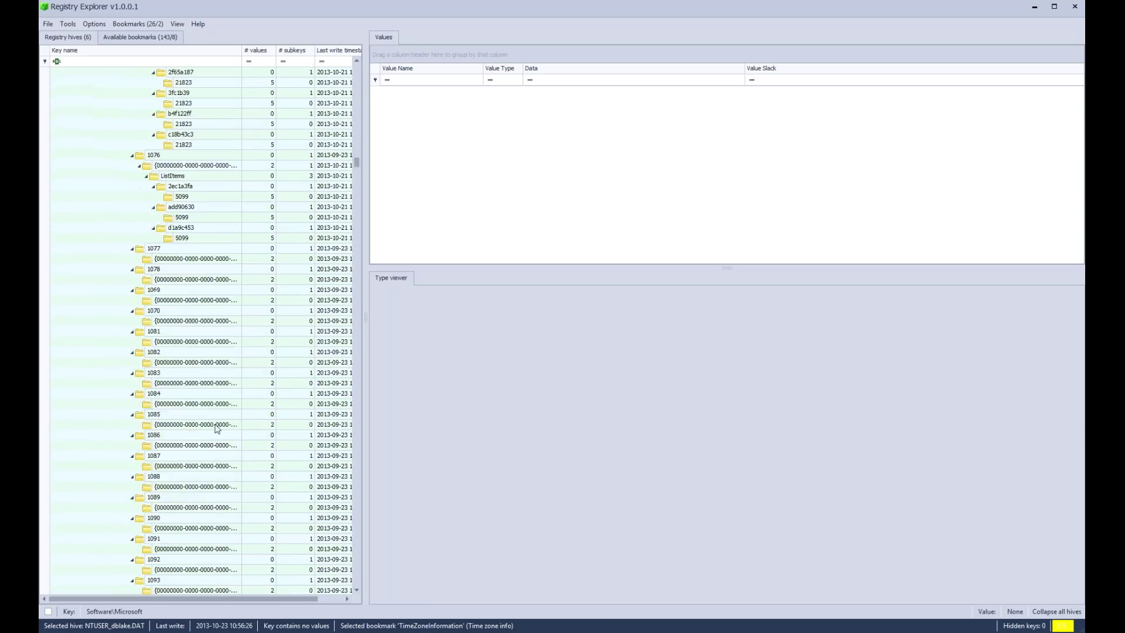
- Collapse all hives, and expand SYSTEM_dblake's associated deleted records and its active root key
{"action": "left_click", "coordinate": [1057, 611]}
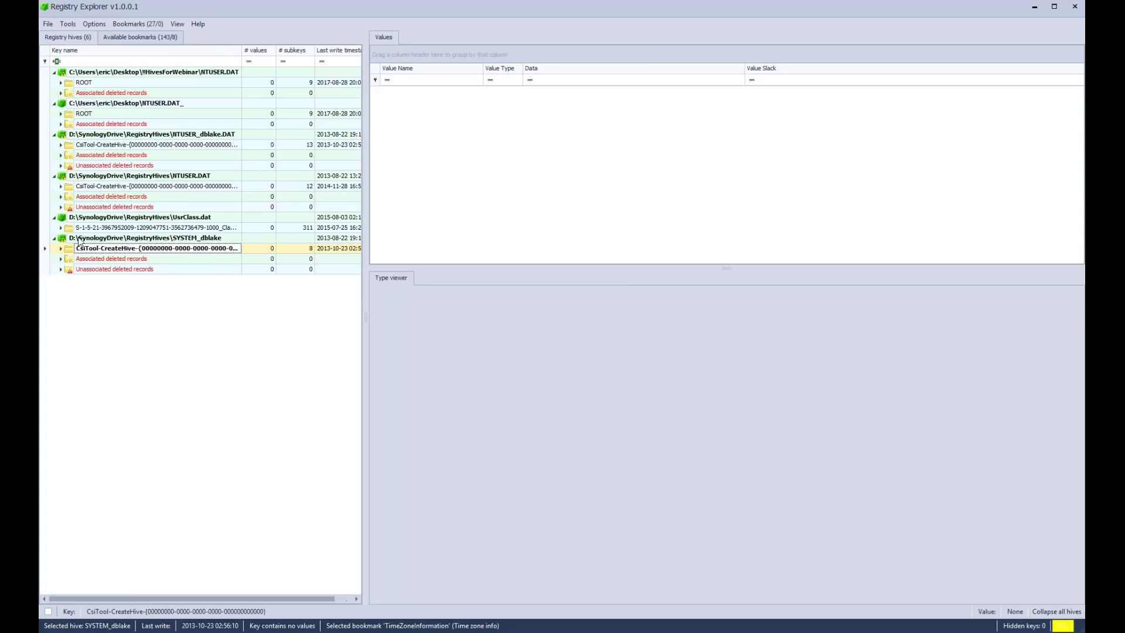
{"action": "double_click", "coordinate": [111, 259]}
{"action": "double_click", "coordinate": [109, 270]}
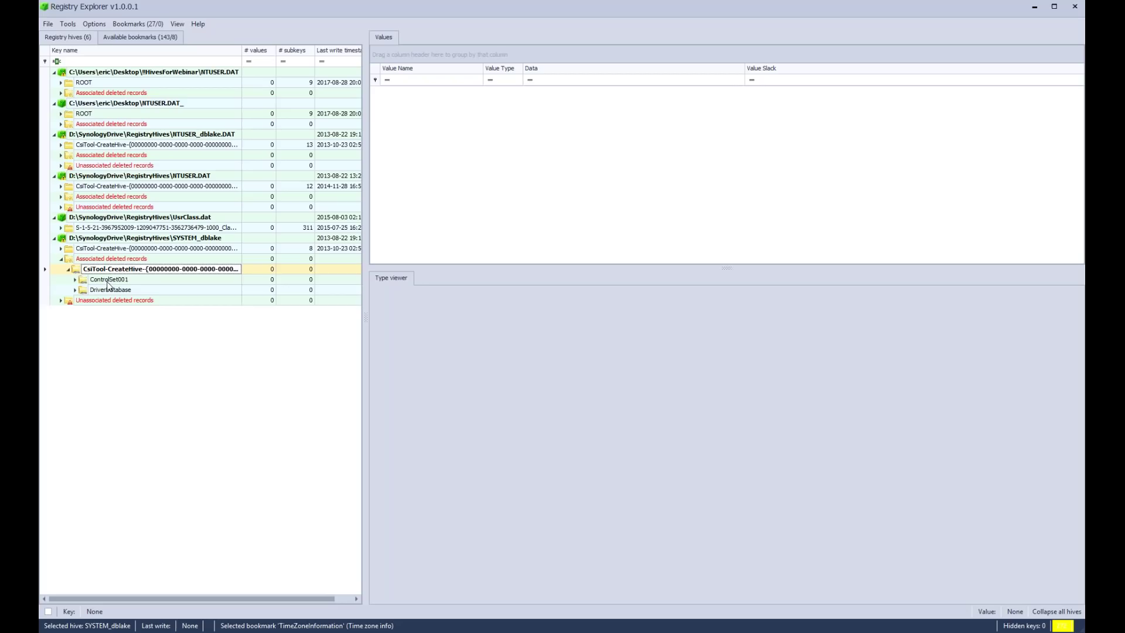
{"action": "double_click", "coordinate": [102, 249]}
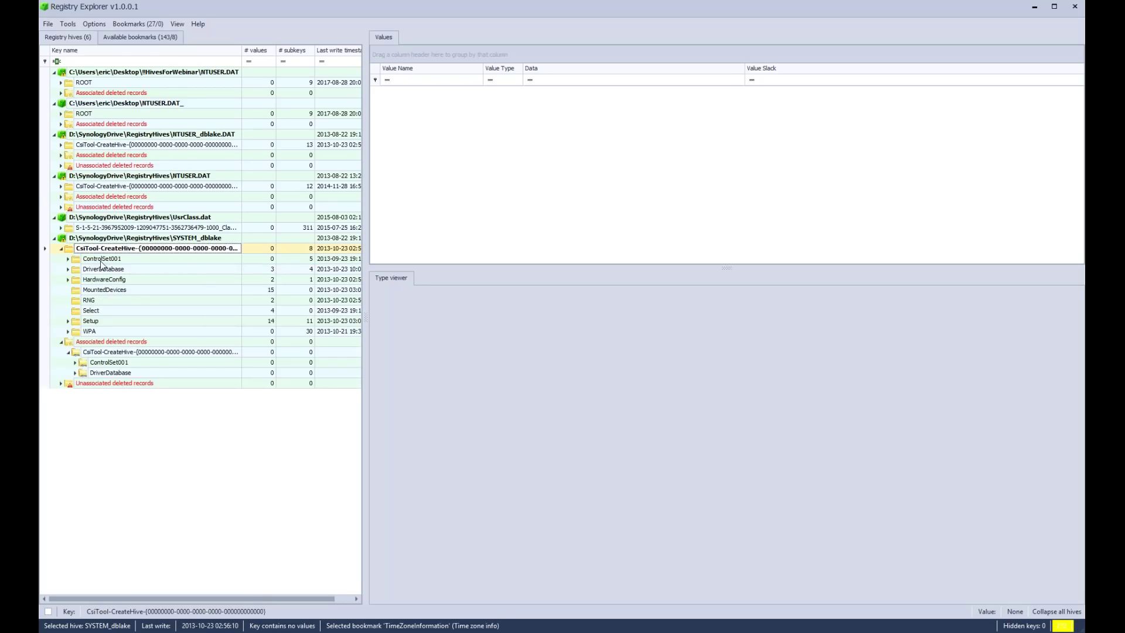
- Expand NTUSER.DAT's associated deleted records in the RegistryHives folder down to 12.0_Config under Software\Microsoft\VisualStudio
{"action": "double_click", "coordinate": [101, 197]}
{"action": "double_click", "coordinate": [106, 206]}
{"action": "double_click", "coordinate": [109, 217]}
{"action": "double_click", "coordinate": [111, 227]}
{"action": "left_click", "coordinate": [120, 238]}
{"action": "double_click", "coordinate": [120, 238]}
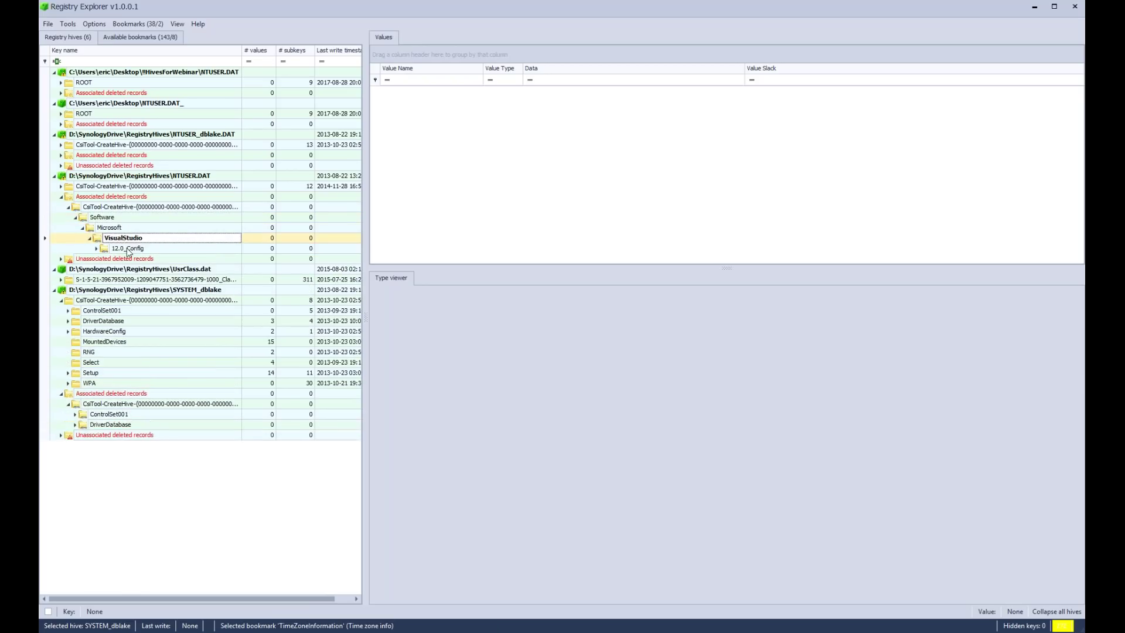
{"action": "double_click", "coordinate": [129, 248]}
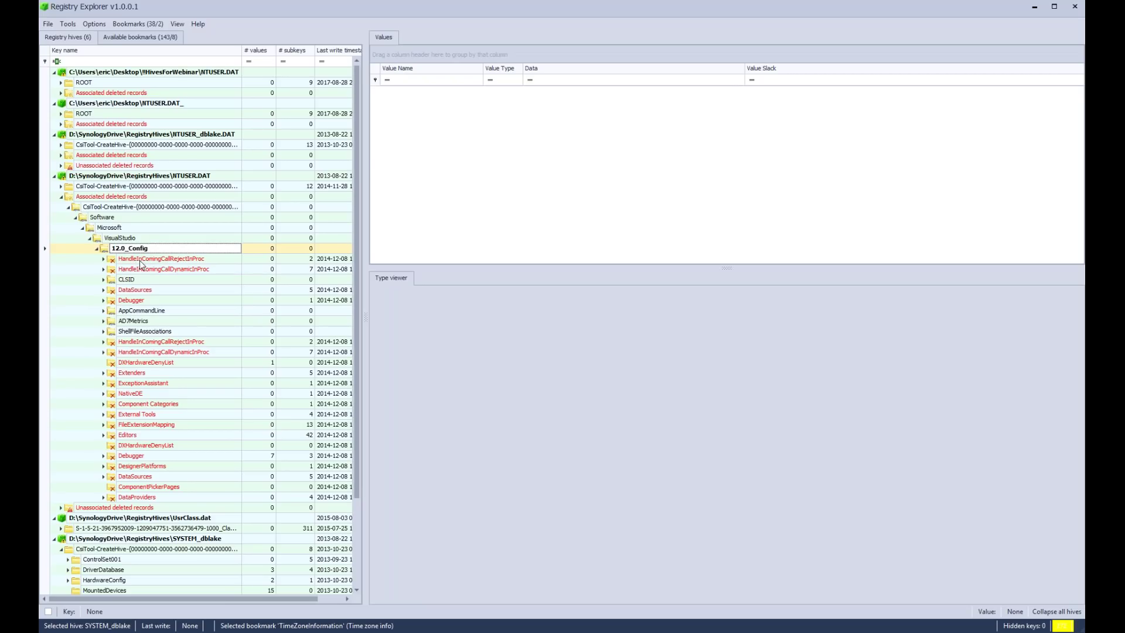
- Expand every subkey of NTUSER.DAT's associated deleted records, look over the recovered keys, and collapse the branch
{"action": "left_click", "coordinate": [114, 198]}
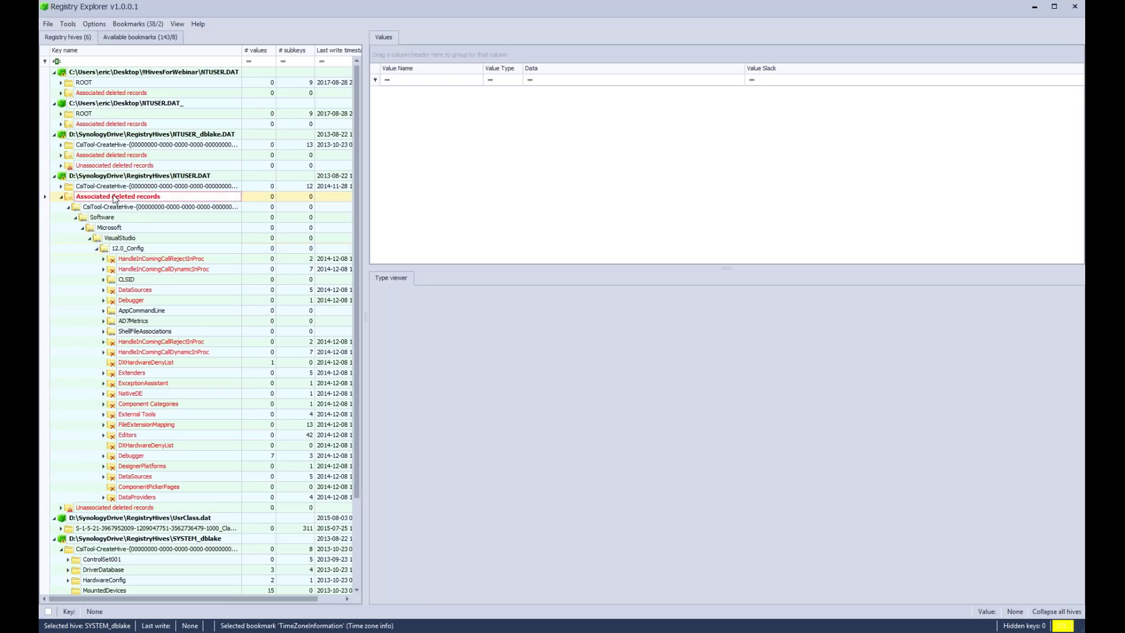
{"action": "right_click", "coordinate": [115, 198]}
{"action": "left_click", "coordinate": [62, 197]}
{"action": "right_click", "coordinate": [86, 201]}
{"action": "left_click", "coordinate": [132, 268]}
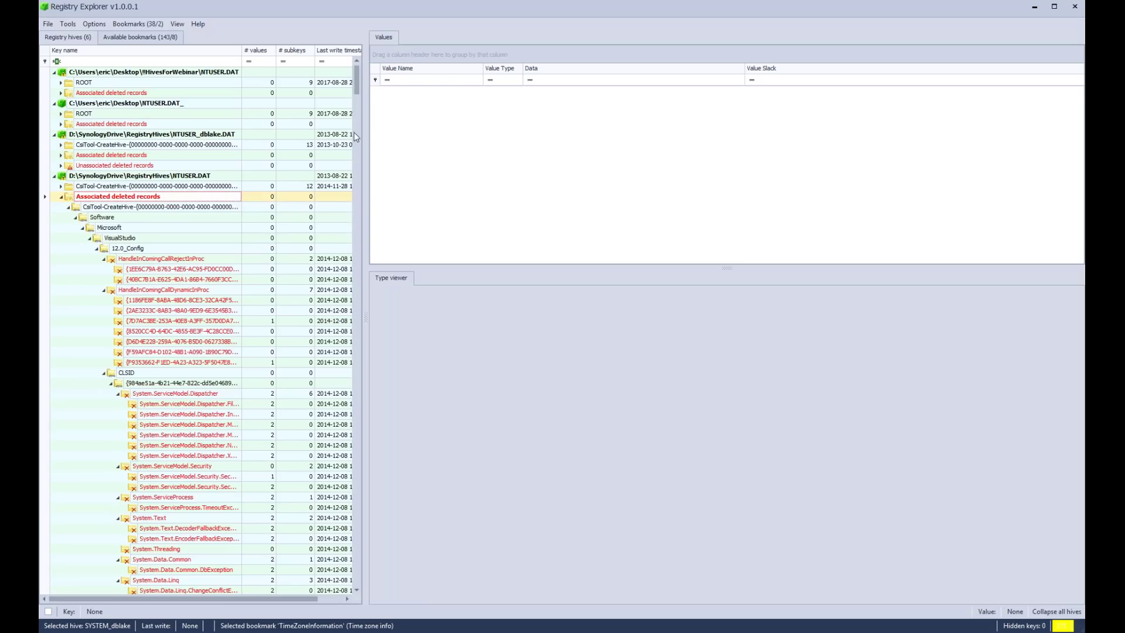
{"action": "mouse_move", "coordinate": [357, 86]}
{"action": "left_mouse_down"}
{"action": "mouse_move", "coordinate": [369, 143]}
{"action": "mouse_move", "coordinate": [379, 80]}
{"action": "left_mouse_up"}
{"action": "double_click", "coordinate": [132, 196]}
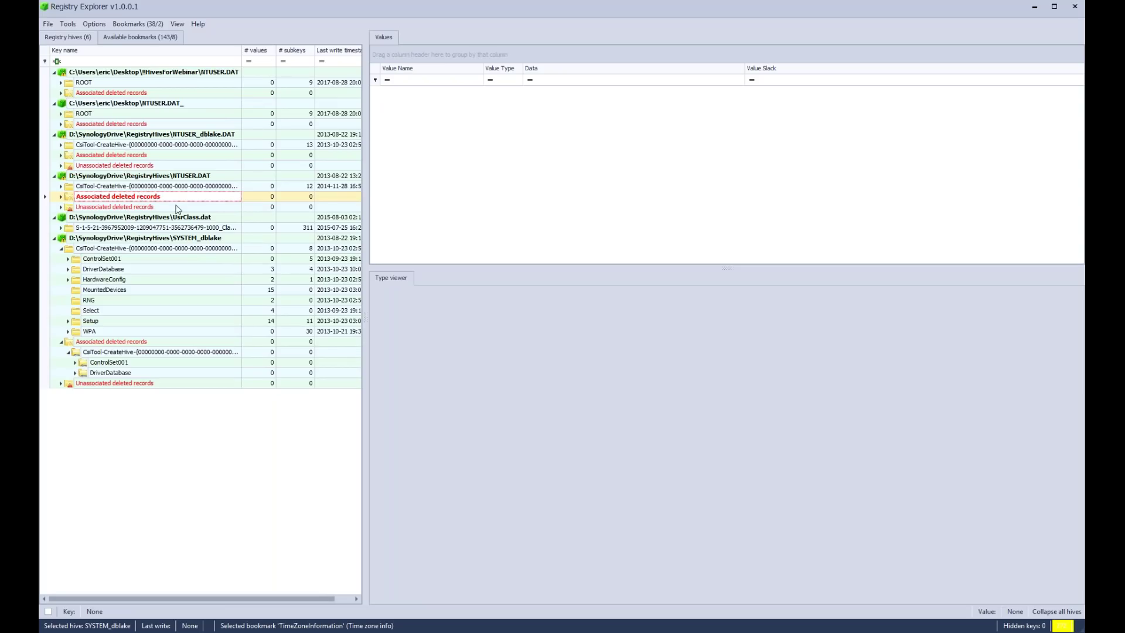
- Expand the root keys of NTUSER.DAT and NTUSER_dblake.DAT, and briefly examine the latter's Console, AppEvents and Schemes keys
{"action": "double_click", "coordinate": [170, 186]}
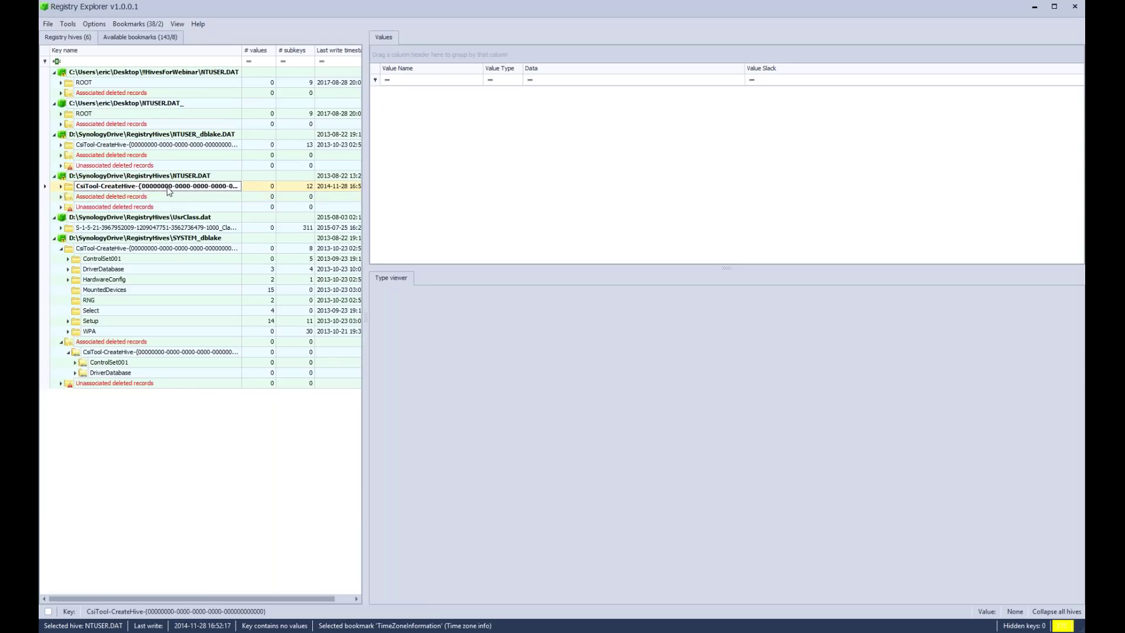
{"action": "double_click", "coordinate": [163, 144]}
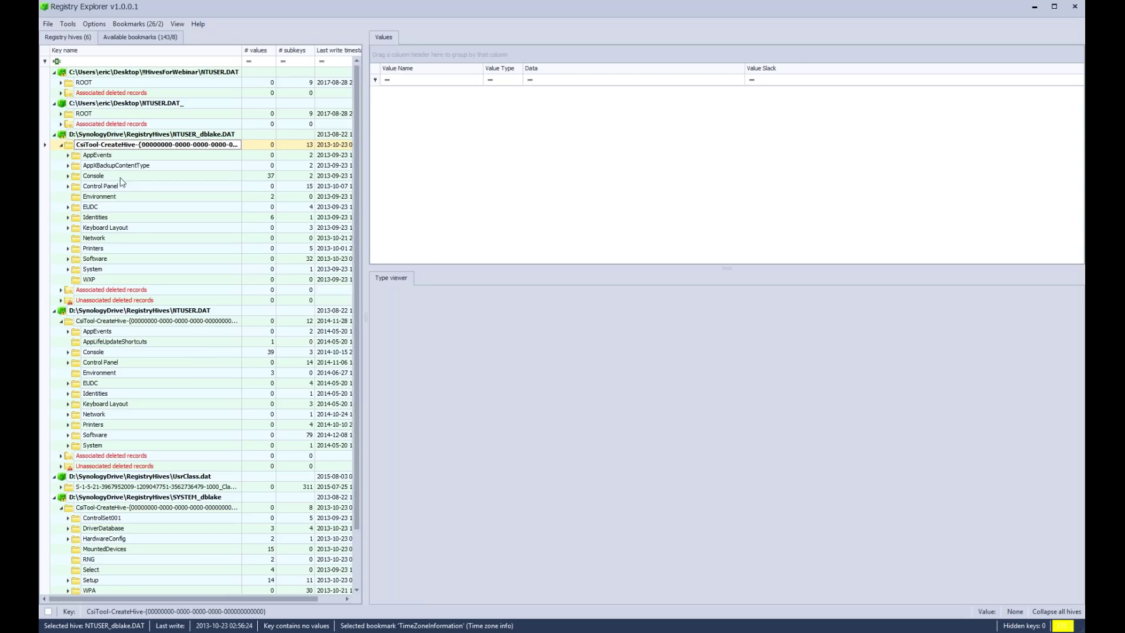
{"action": "double_click", "coordinate": [88, 175]}
{"action": "double_click", "coordinate": [88, 176]}
{"action": "double_click", "coordinate": [97, 155]}
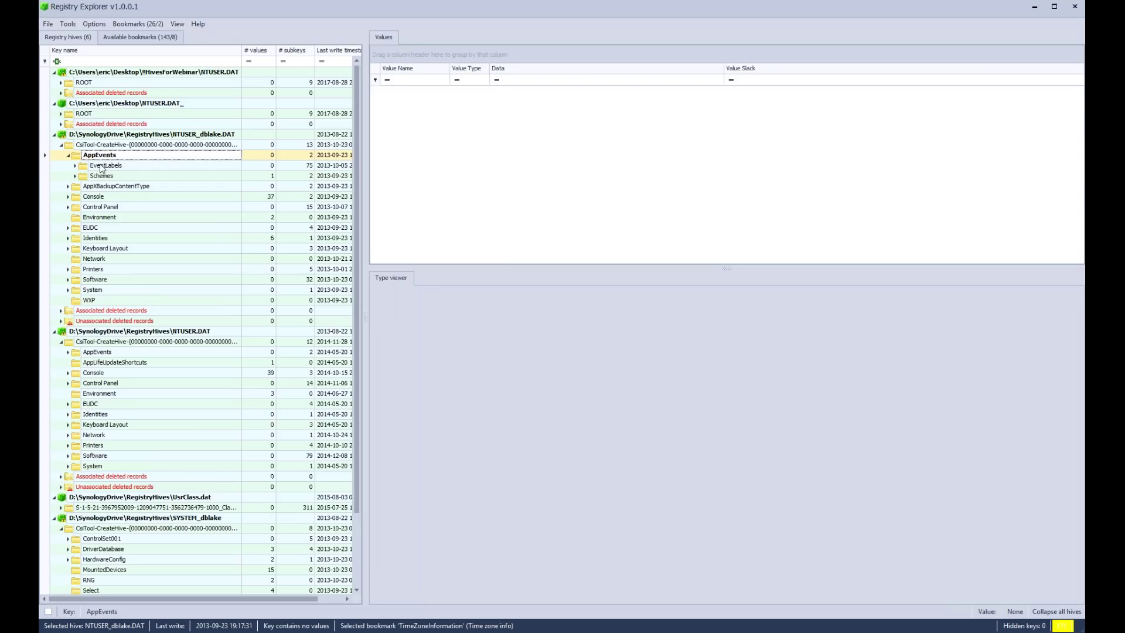
{"action": "double_click", "coordinate": [100, 177]}
{"action": "double_click", "coordinate": [104, 177]}
{"action": "double_click", "coordinate": [99, 156]}
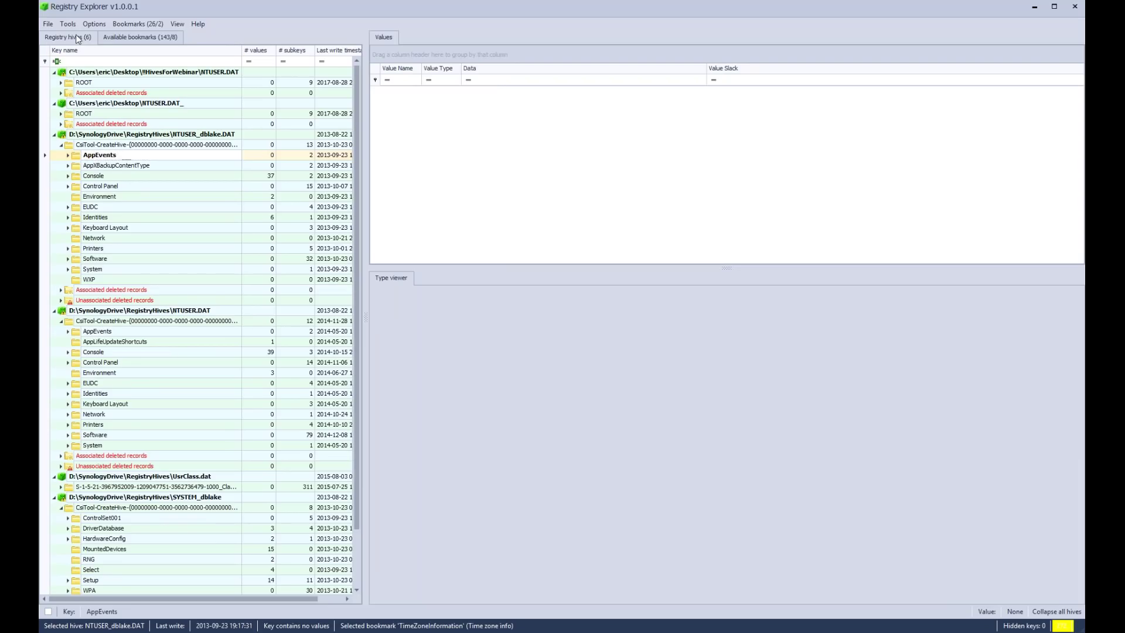
- Review the hide options for NTUSER_dblake.DAT's AppEvents key without applying one
{"action": "right_click", "coordinate": [101, 158]}
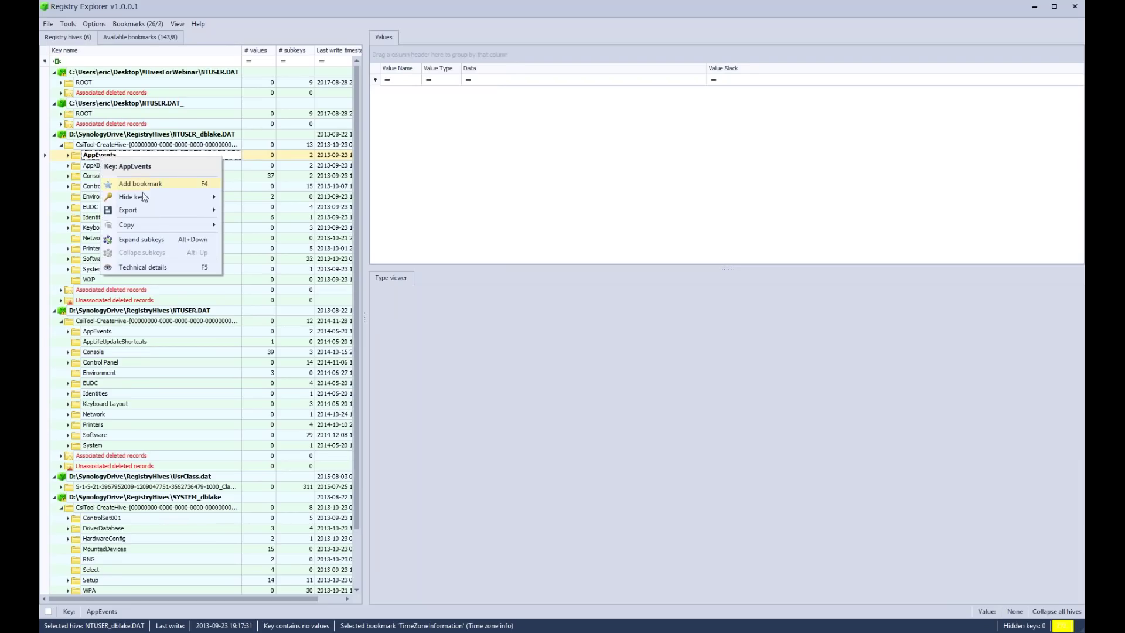
{"action": "mouse_move", "coordinate": [149, 198]}
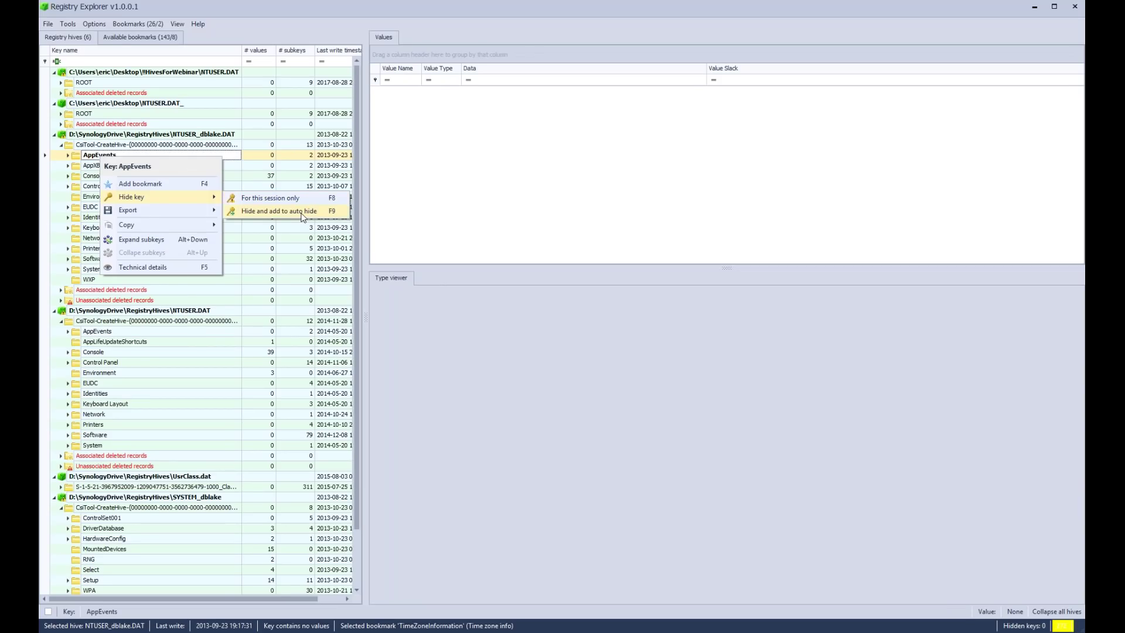
{"action": "left_click", "coordinate": [82, 158]}
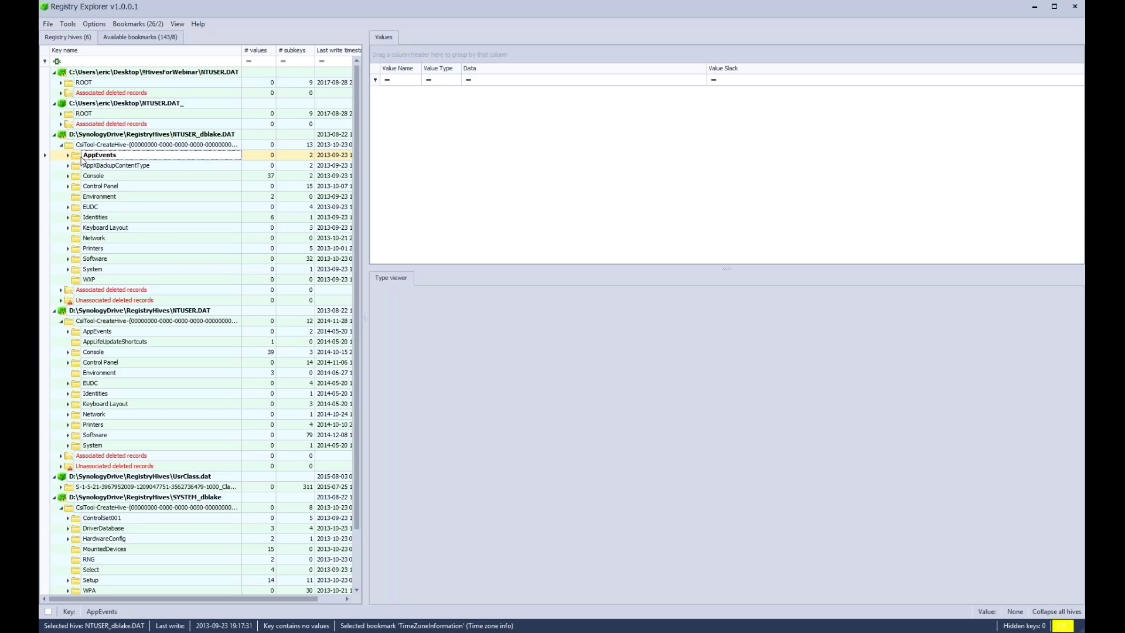
- Expand the ROOT key of NTUSER.DAT_, and hide NTUSER_dblake.DAT's AppEvents and Console keys for this session only
{"action": "double_click", "coordinate": [89, 115]}
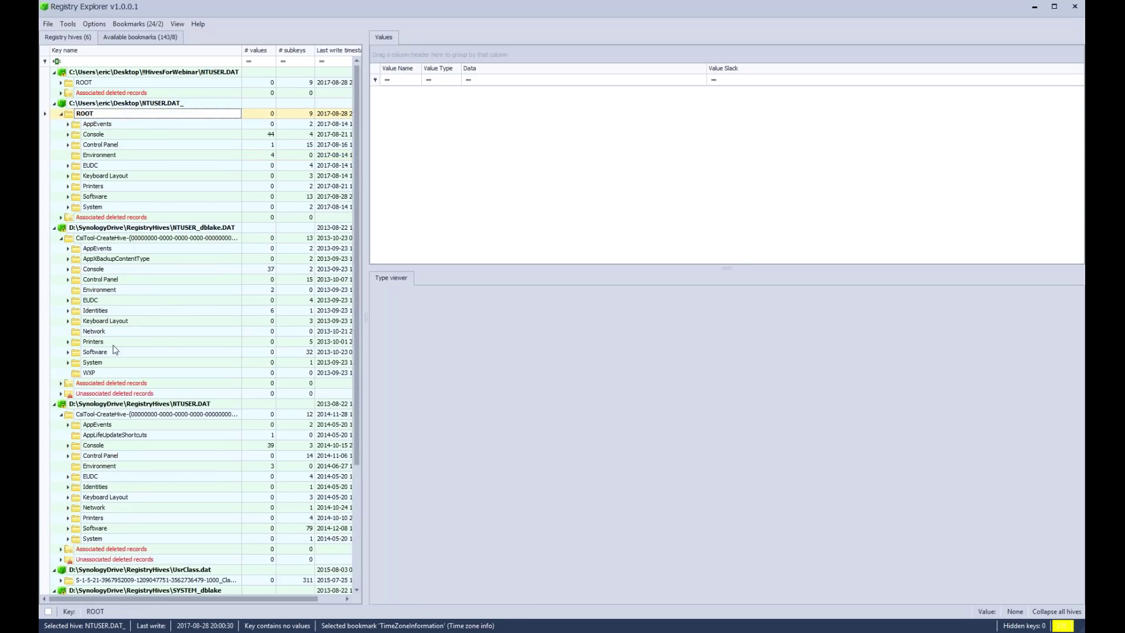
{"action": "right_click", "coordinate": [103, 249]}
{"action": "mouse_move", "coordinate": [138, 288]}
{"action": "left_click", "coordinate": [289, 290]}
{"action": "right_click", "coordinate": [109, 246]}
{"action": "mouse_move", "coordinate": [188, 284]}
{"action": "left_click", "coordinate": [280, 287]}
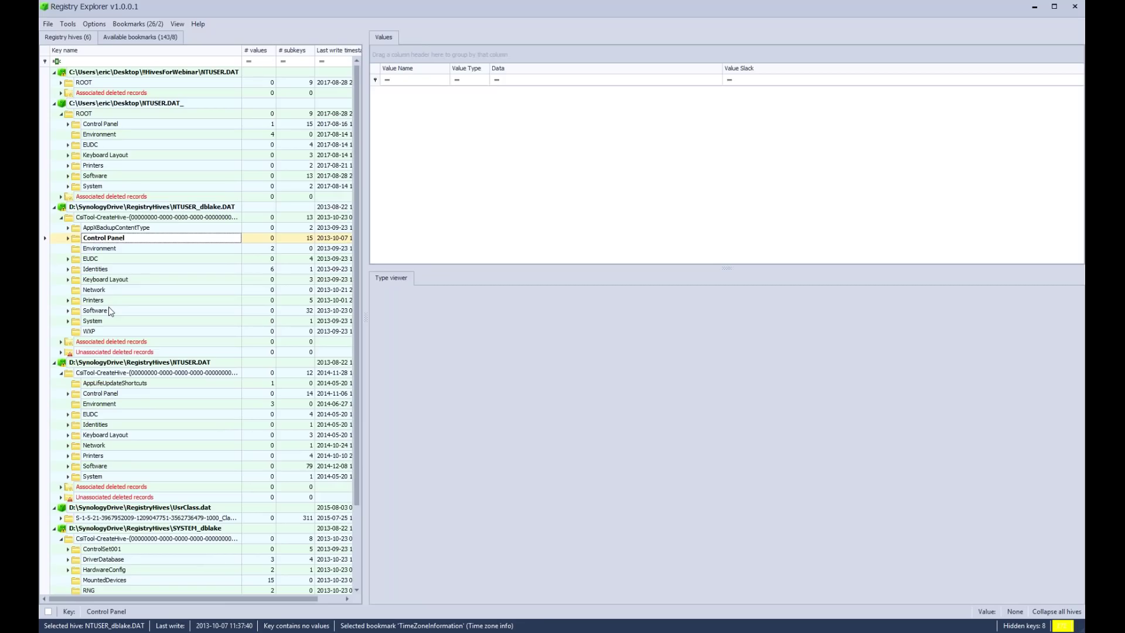
- Turn on showing hidden keys in the hive tree, and display the list of automatically hidden keys
{"action": "left_click", "coordinate": [94, 24]}
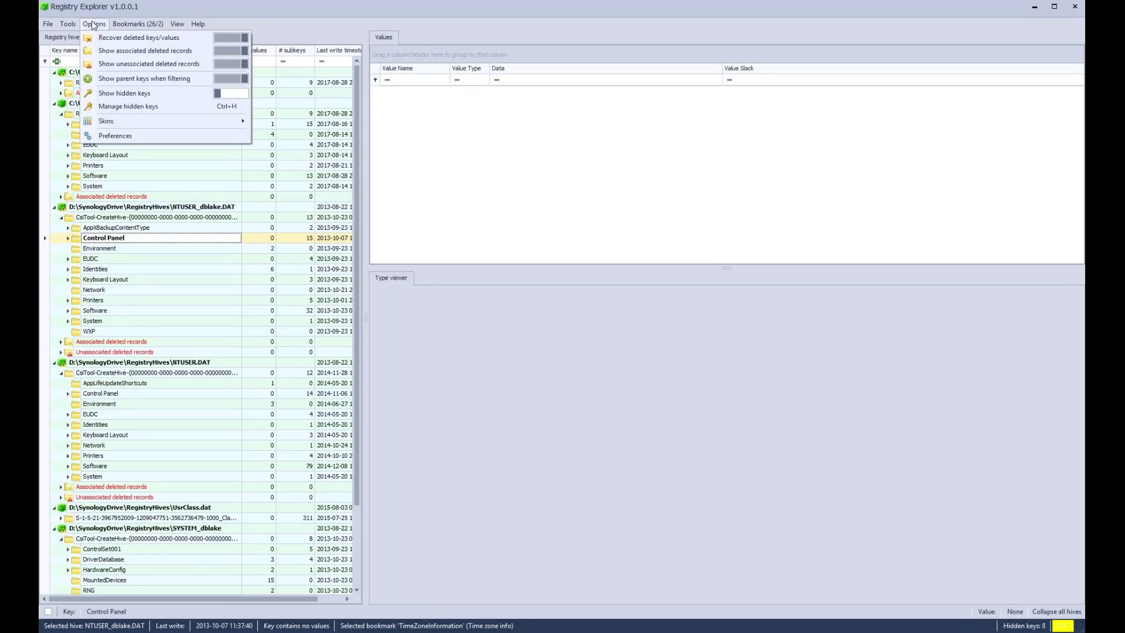
{"action": "left_click", "coordinate": [137, 94]}
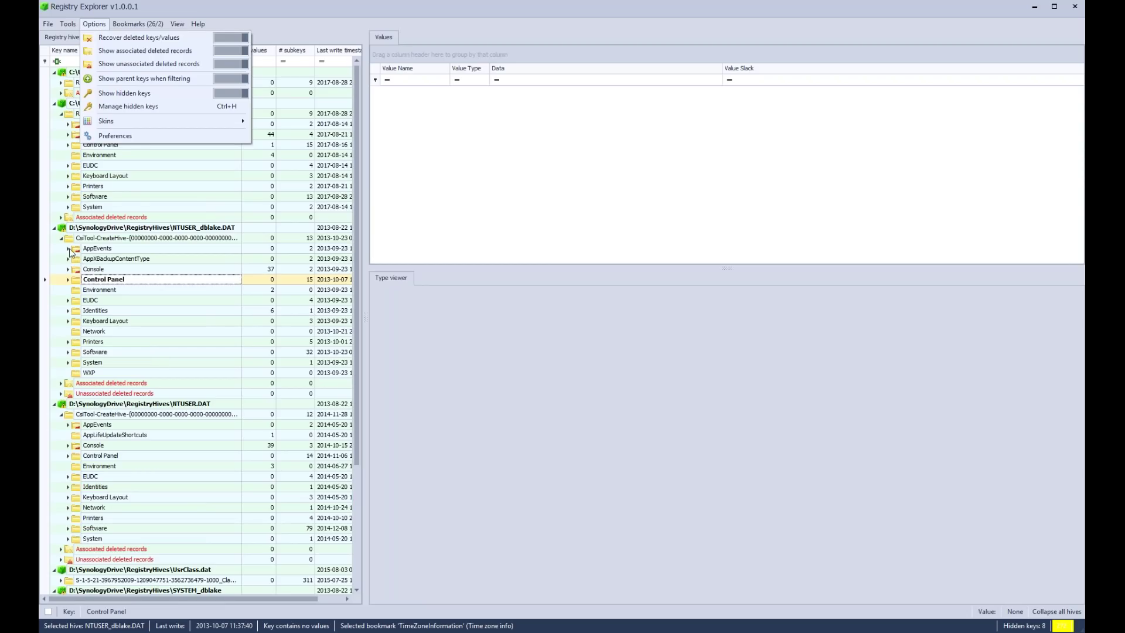
{"action": "left_click", "coordinate": [135, 107]}
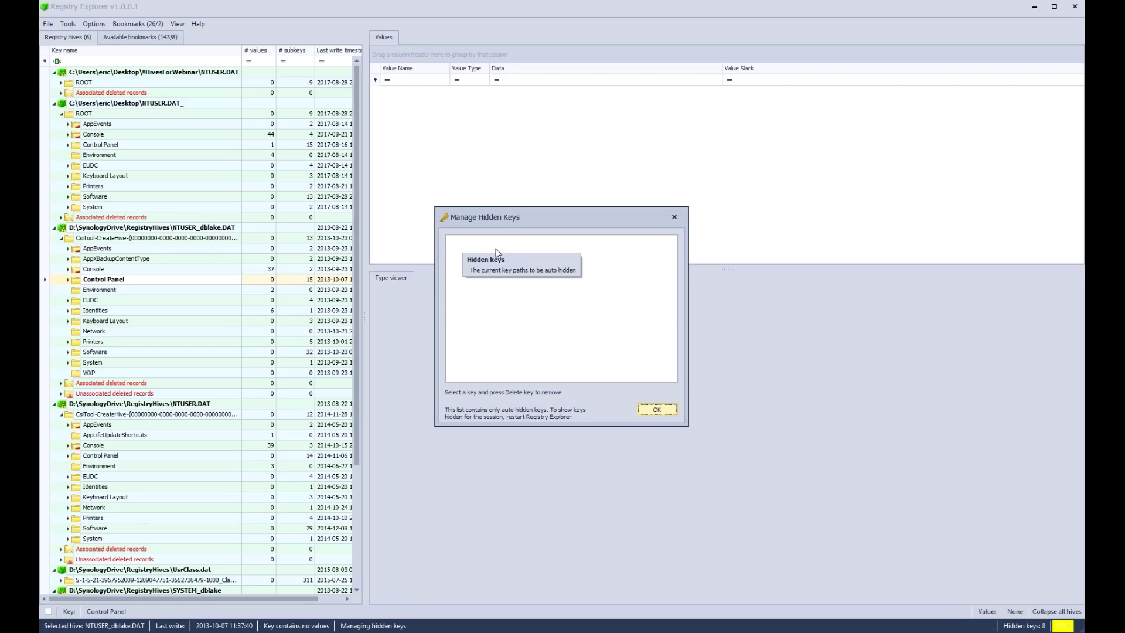
{"action": "left_click", "coordinate": [673, 217]}
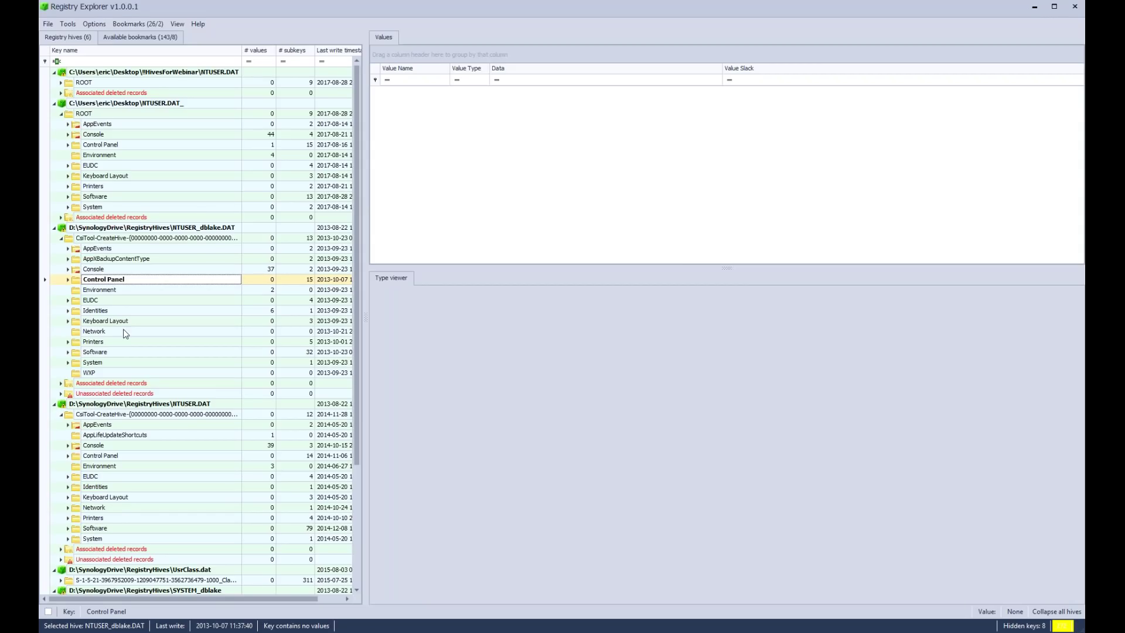
{"action": "left_click", "coordinate": [95, 24]}
{"action": "left_click", "coordinate": [125, 94]}
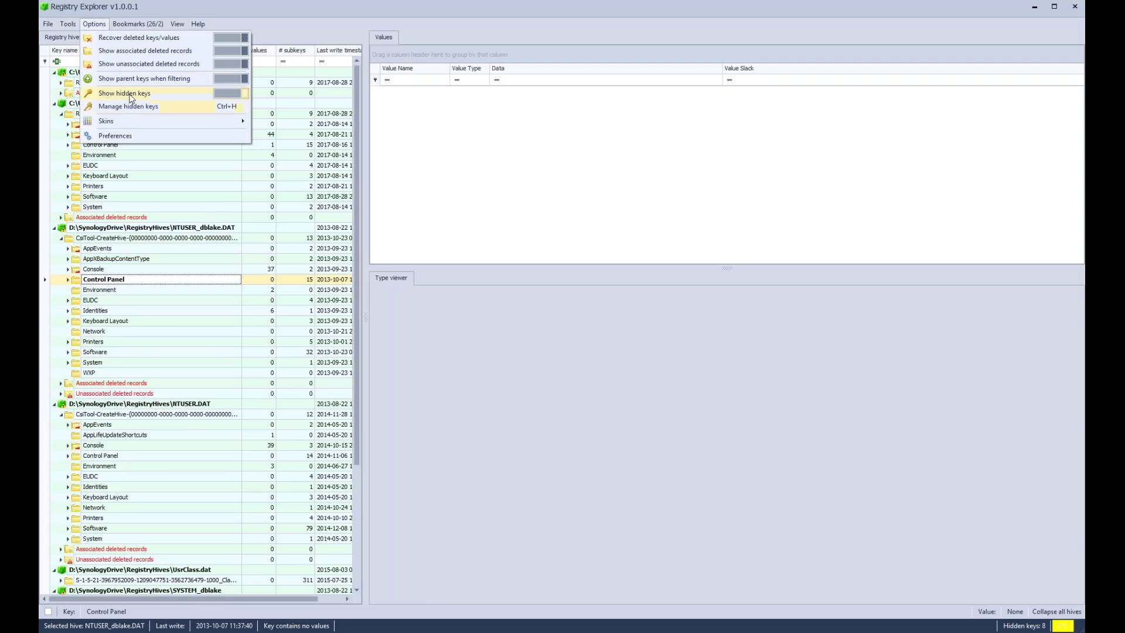
{"action": "left_click", "coordinate": [104, 259]}
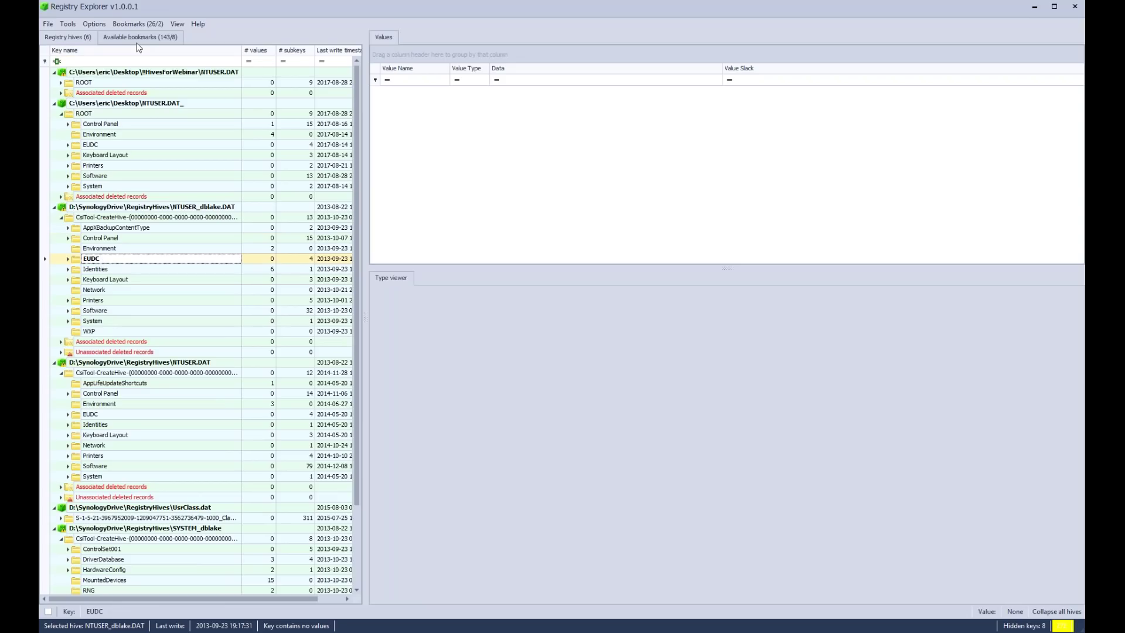
- Open the Find window over the hive tree and look over its options
{"action": "left_click", "coordinate": [104, 28]}
{"action": "mouse_move", "coordinate": [75, 27]}
{"action": "left_click", "coordinate": [80, 38]}
{"action": "left_click_drag", "start_coordinate": [468, 227], "coordinate": [539, 205]}
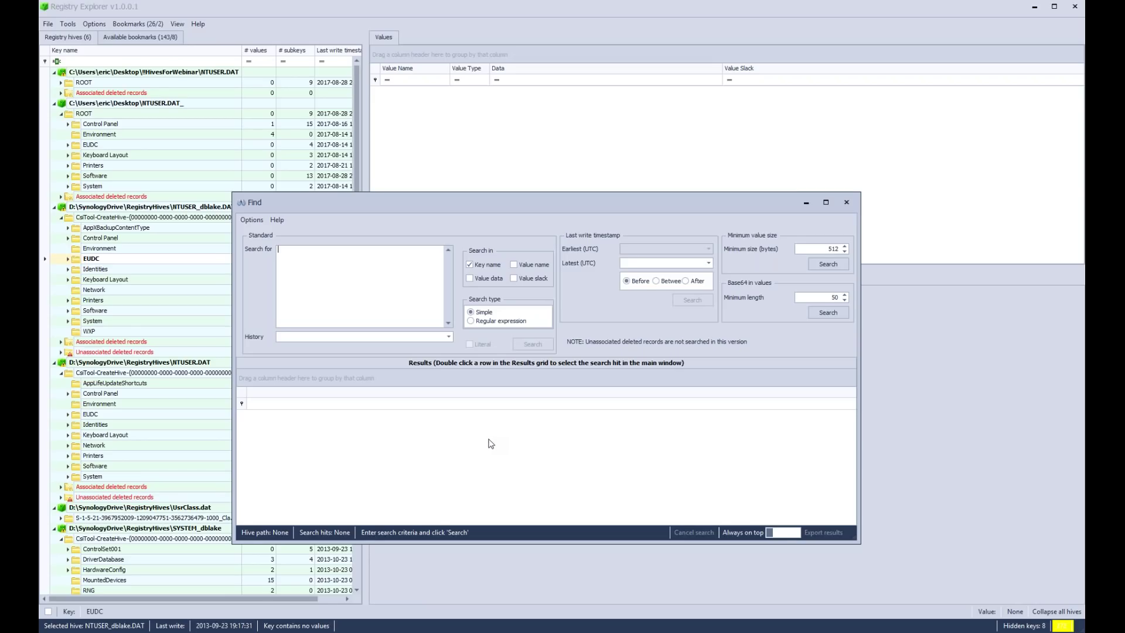
{"action": "left_click_drag", "start_coordinate": [374, 206], "coordinate": [333, 157]}
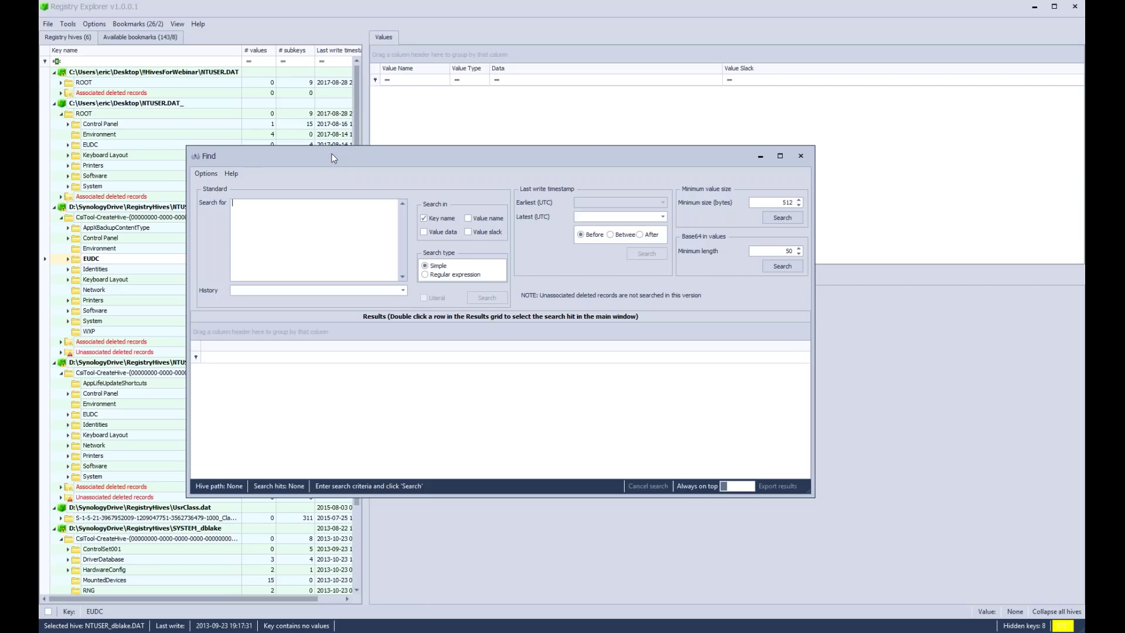
{"action": "left_click", "coordinate": [232, 174]}
{"action": "mouse_move", "coordinate": [201, 174]}
- Search the key names of all loaded hives for the terms putty, suggested and SiTEs, one per line
{"action": "left_click", "coordinate": [301, 260]}
{"action": "type", "text": "puttysdelete"}
{"action": "key", "text": "BackSpace"}
{"action": "key", "text": "BackSpace"}
{"action": "key", "text": "BackSpace"}
{"action": "key", "text": "BackSpace"}
{"action": "key", "text": "BackSpace"}
{"action": "key", "text": "BackSpace"}
{"action": "type", "text": "uggested "}
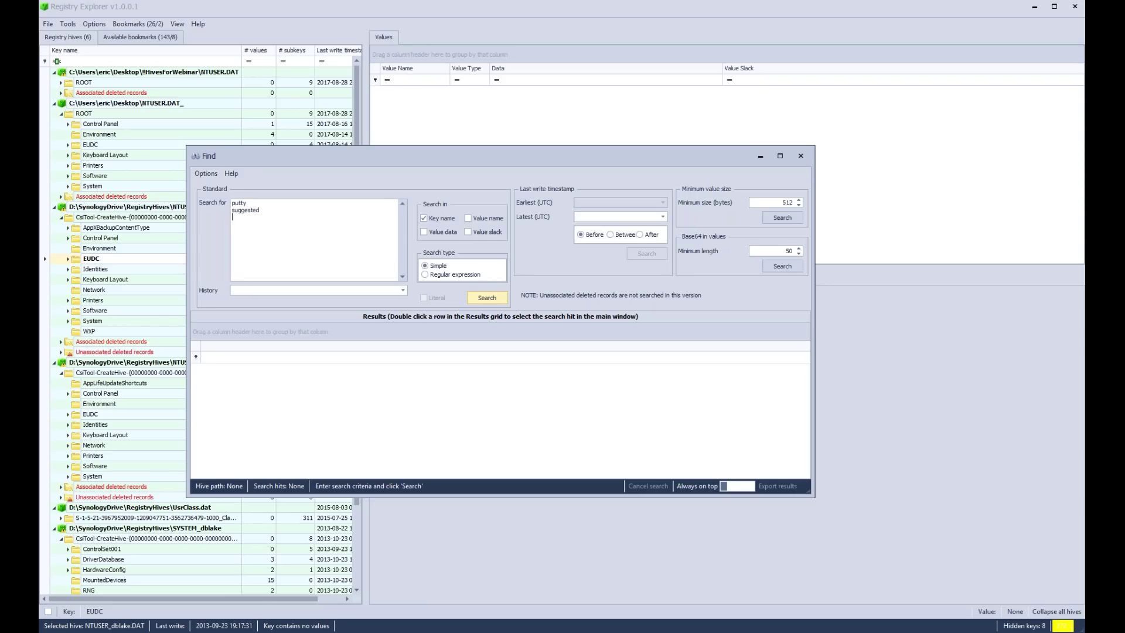
{"action": "type", "text": "SiTEs"}
{"action": "left_click_drag", "start_coordinate": [430, 159], "coordinate": [437, 106]}
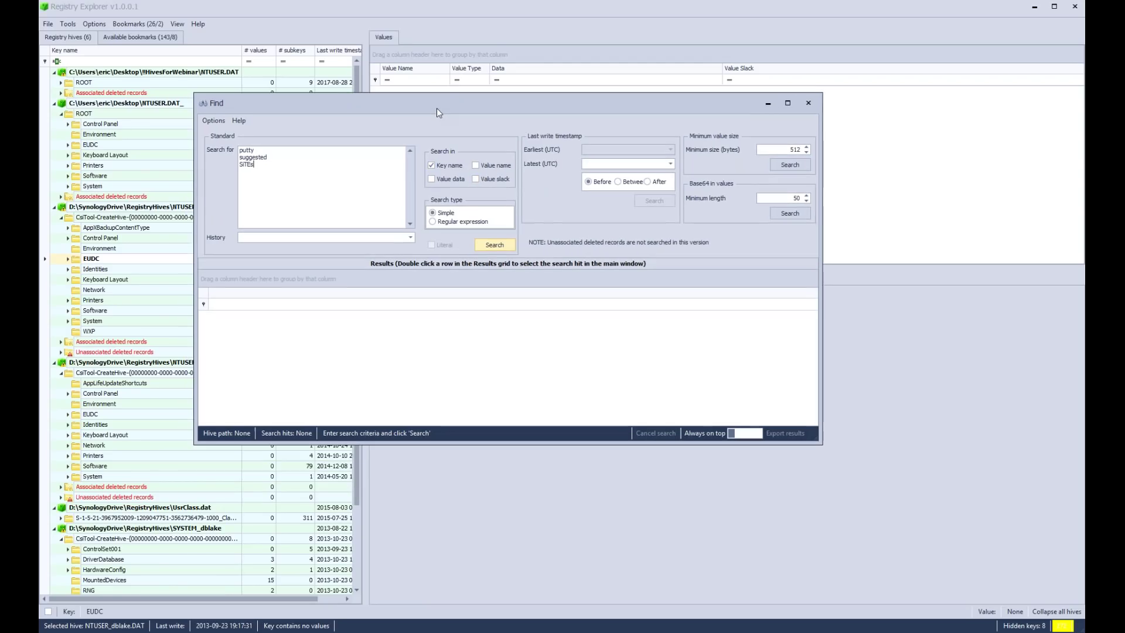
{"action": "left_click", "coordinate": [495, 245]}
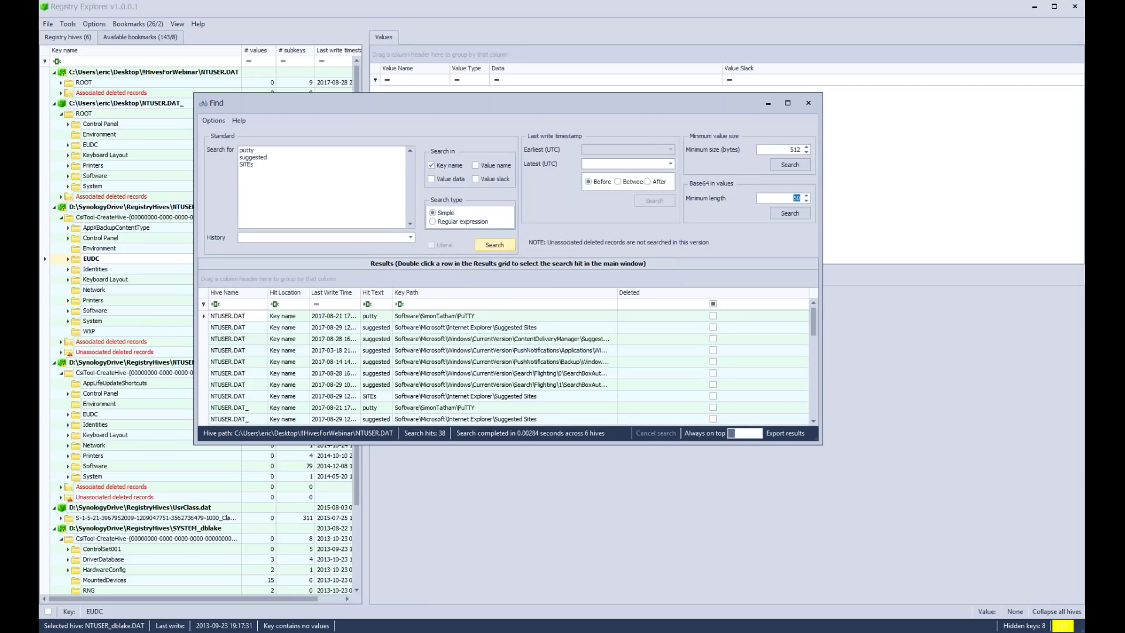
- Enlarge the Find window, browse the hits, and jump to NTUSER.DAT's Suggested Sites key from its SiTEs hit
{"action": "left_click_drag", "start_coordinate": [822, 444], "coordinate": [877, 502]}
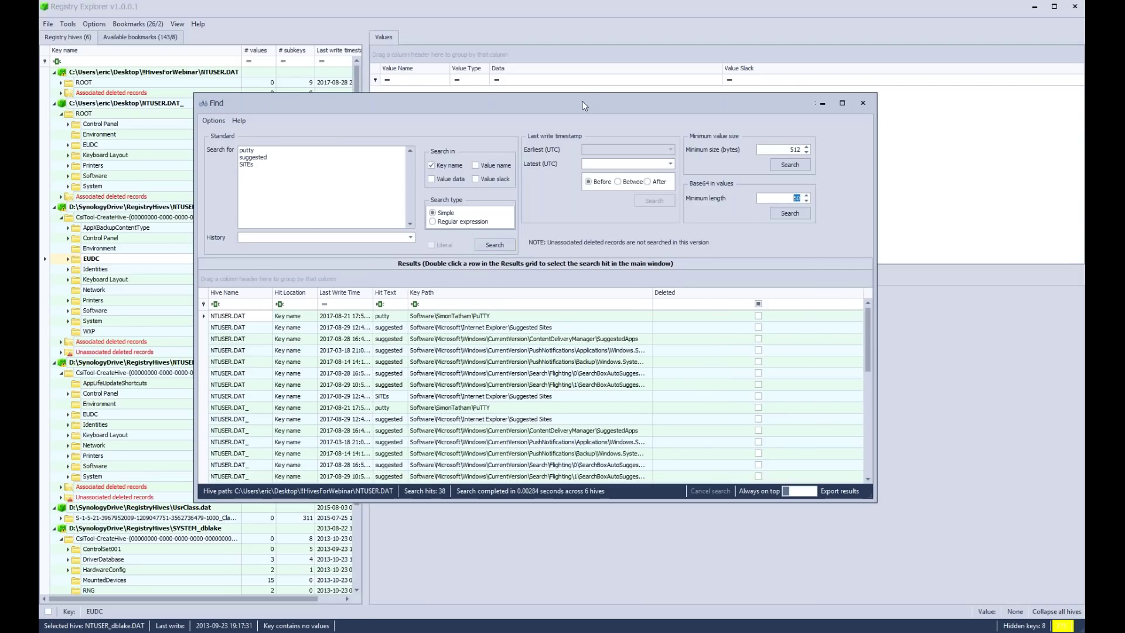
{"action": "left_click_drag", "start_coordinate": [593, 103], "coordinate": [730, 173]}
{"action": "scroll", "coordinate": [383, 475], "scroll_direction": "down", "scroll_amount": 7}
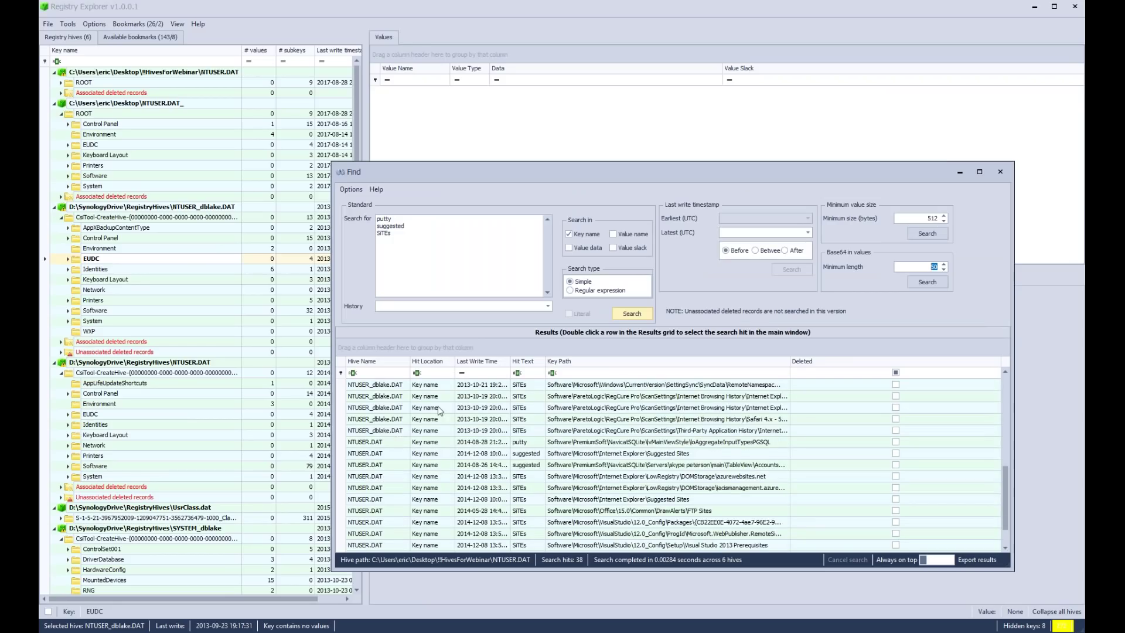
{"action": "scroll", "coordinate": [427, 463], "scroll_direction": "up", "scroll_amount": 7}
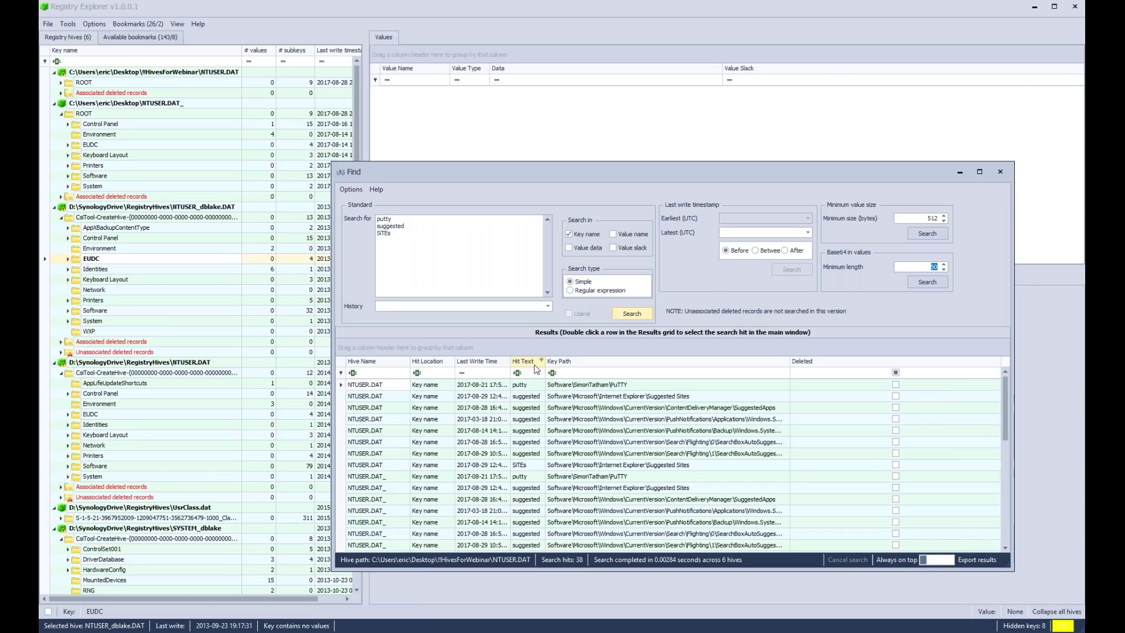
{"action": "double_click", "coordinate": [527, 465]}
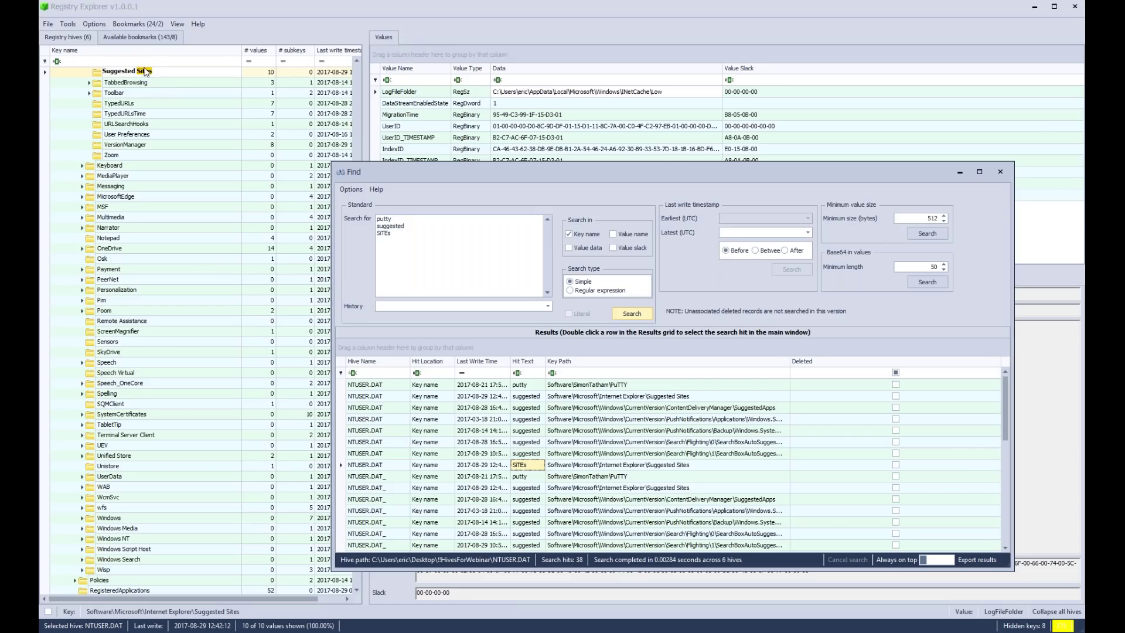
{"action": "left_click_drag", "start_coordinate": [397, 234], "coordinate": [394, 233]}
{"action": "double_click", "coordinate": [384, 233]}
{"action": "left_click", "coordinate": [391, 233]}
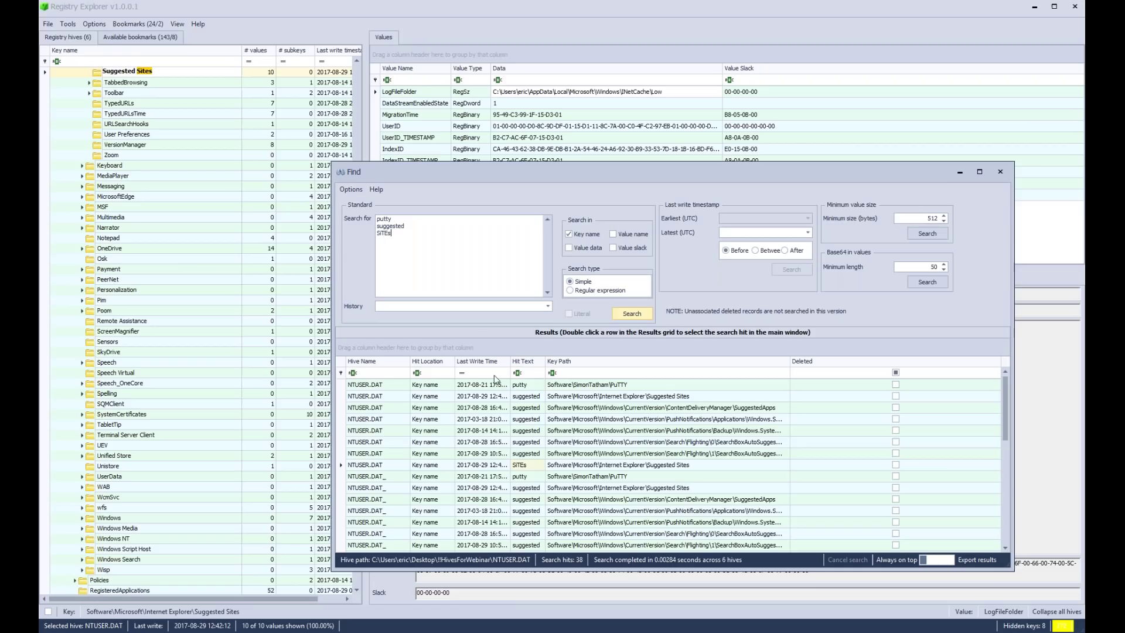
- Group the search results by hit text, look inside the suggested group, and remove the grouping
{"action": "left_click_drag", "start_coordinate": [531, 363], "coordinate": [529, 347]}
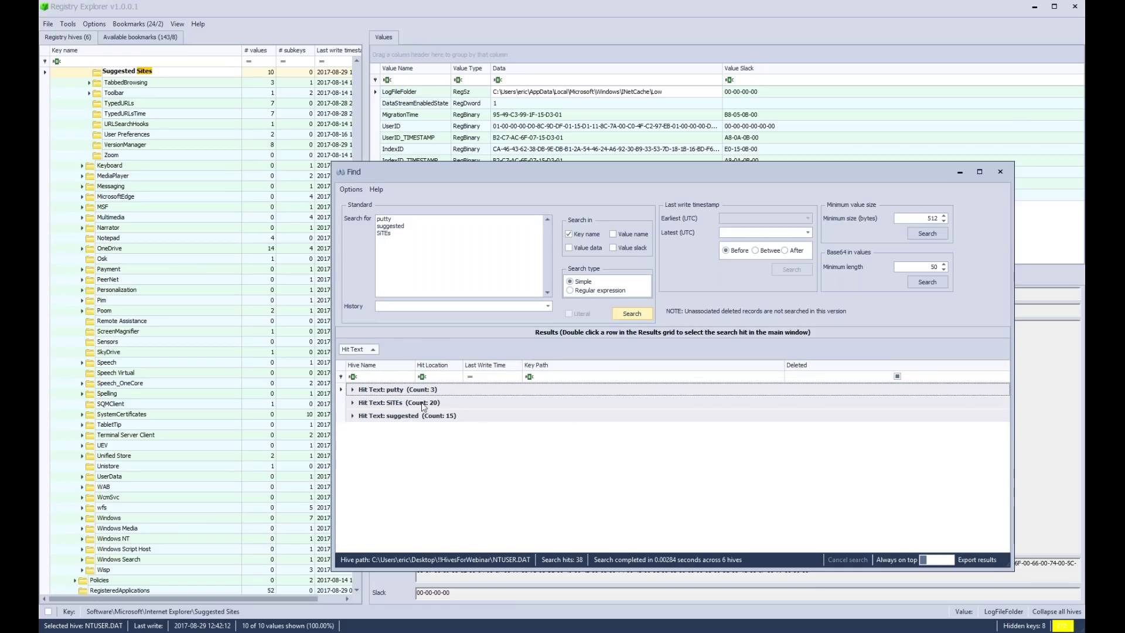
{"action": "left_click", "coordinate": [352, 416]}
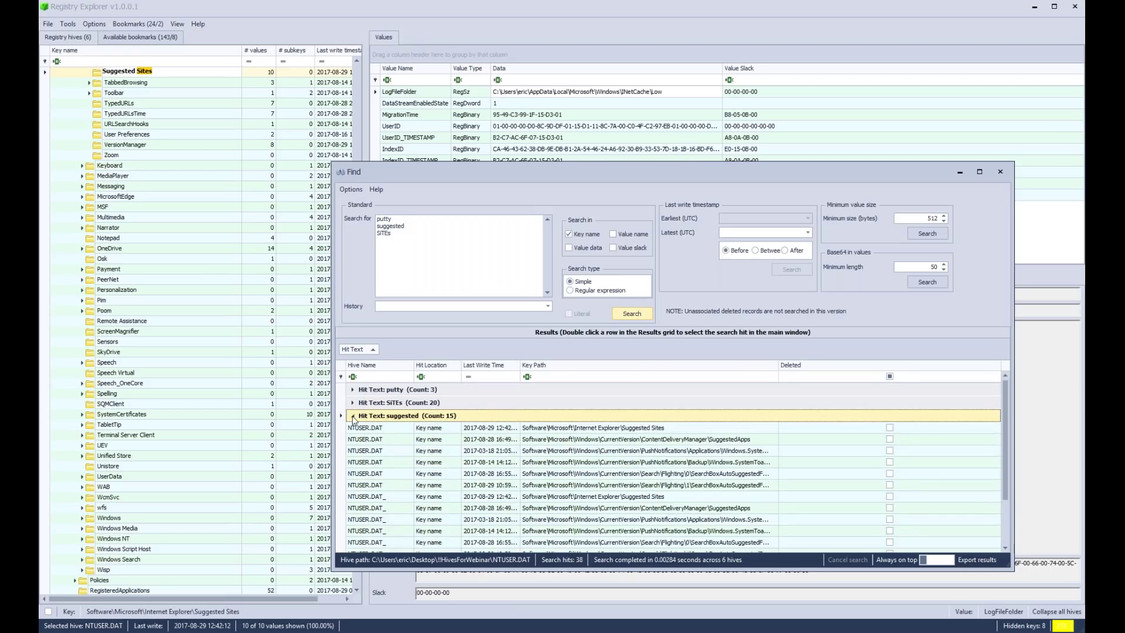
{"action": "left_click", "coordinate": [353, 416]}
{"action": "left_click_drag", "start_coordinate": [357, 350], "coordinate": [515, 366]}
- Search only value names for the same terms, and jump to the putty.exe value hit in NTUSER.DAT
{"action": "left_click", "coordinate": [592, 233]}
{"action": "left_click", "coordinate": [626, 233]}
{"action": "left_click", "coordinate": [631, 313]}
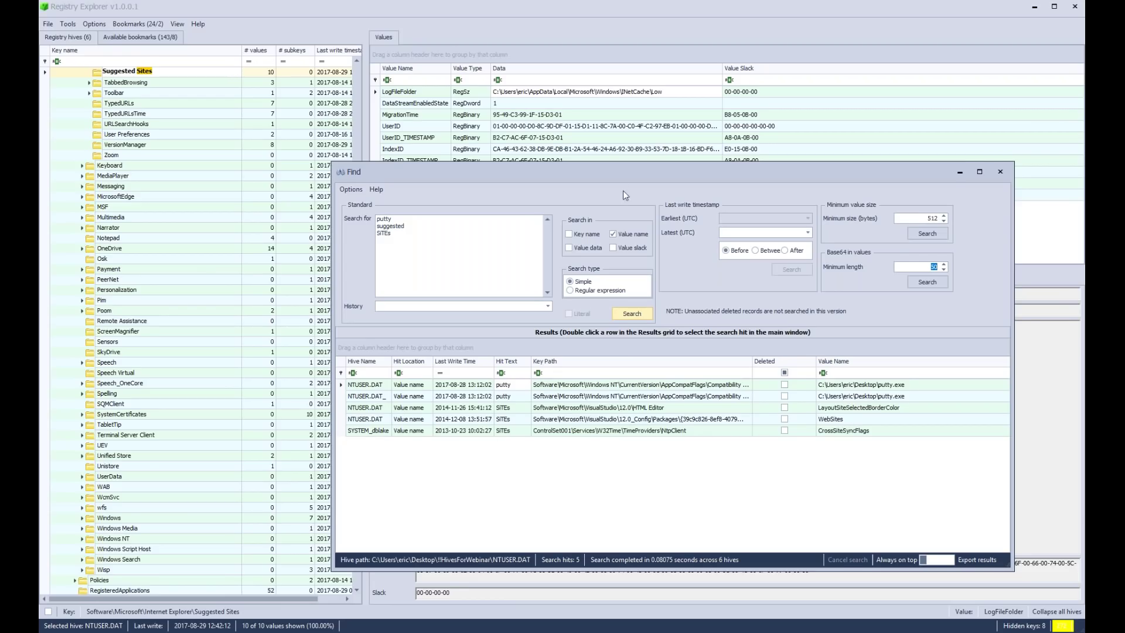
{"action": "left_click_drag", "start_coordinate": [624, 173], "coordinate": [577, 390]}
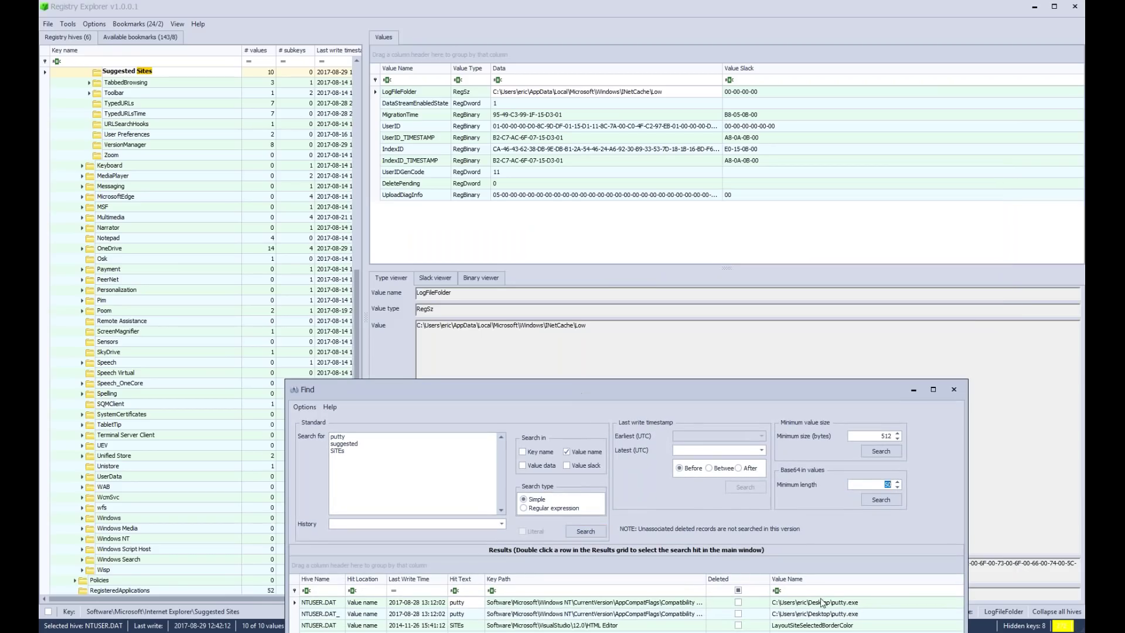
{"action": "left_click", "coordinate": [814, 604]}
{"action": "double_click", "coordinate": [814, 605]}
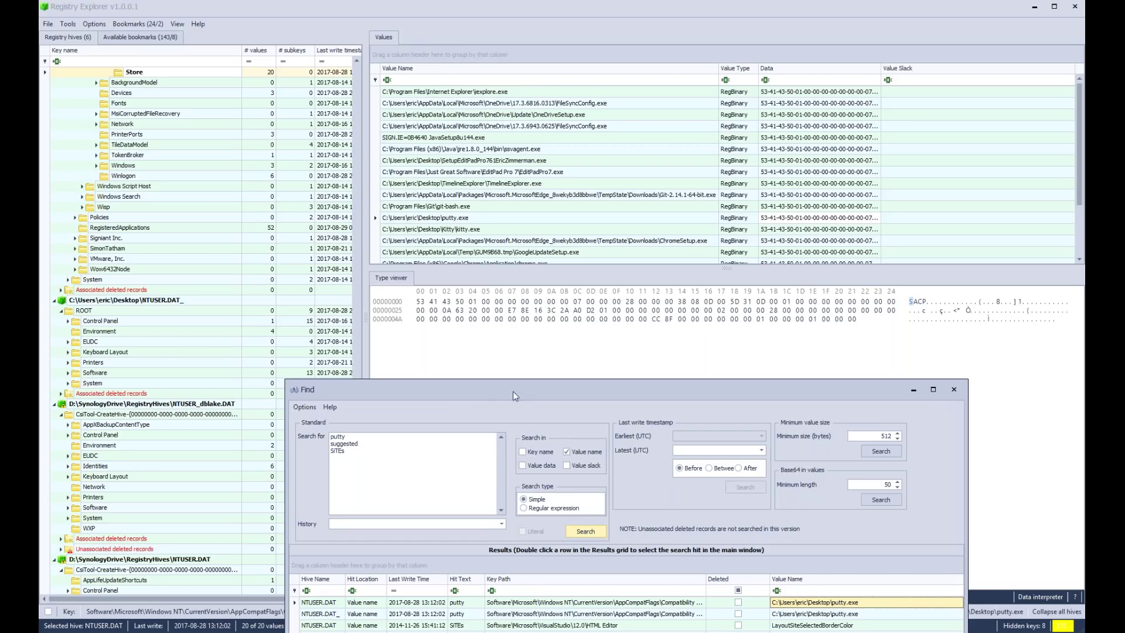
{"action": "left_click_drag", "start_coordinate": [512, 392], "coordinate": [495, 125]}
{"action": "left_click", "coordinate": [567, 184]}
{"action": "left_click", "coordinate": [523, 198]}
{"action": "left_click", "coordinate": [568, 265]}
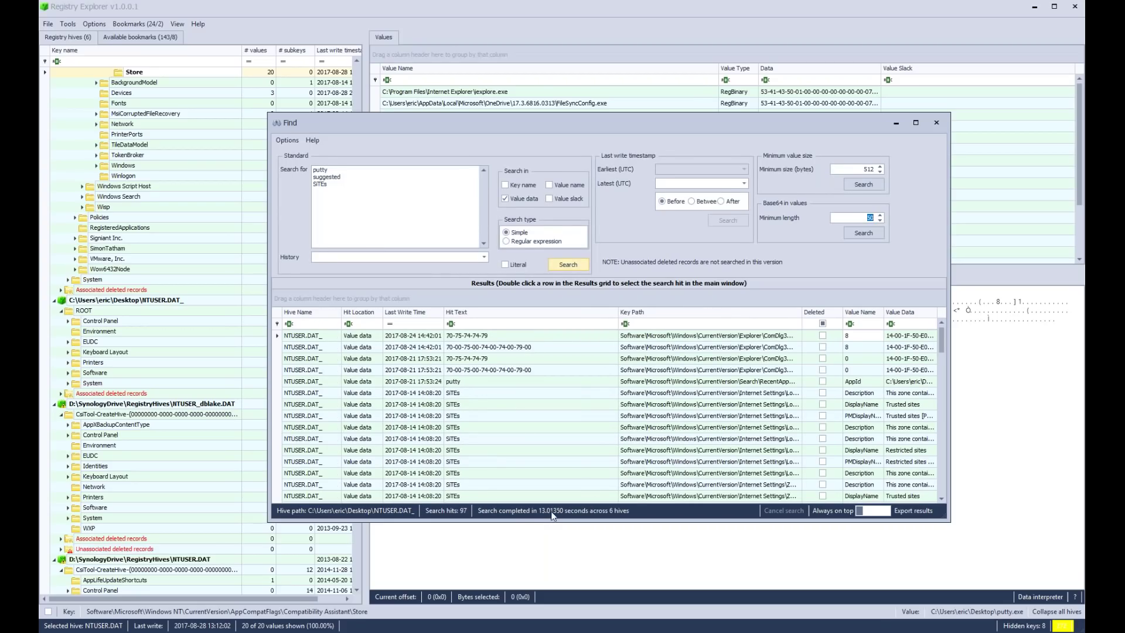
{"action": "left_click_drag", "start_coordinate": [628, 120], "coordinate": [664, 209]}
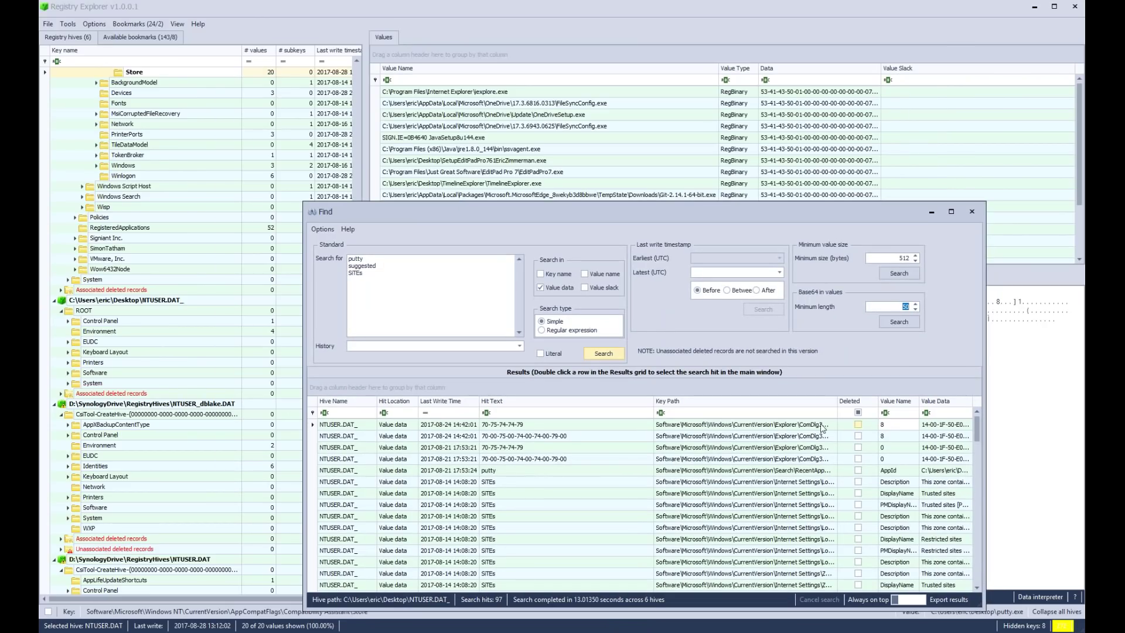
{"action": "double_click", "coordinate": [729, 427]}
{"action": "left_click_drag", "start_coordinate": [607, 235], "coordinate": [541, 501]}
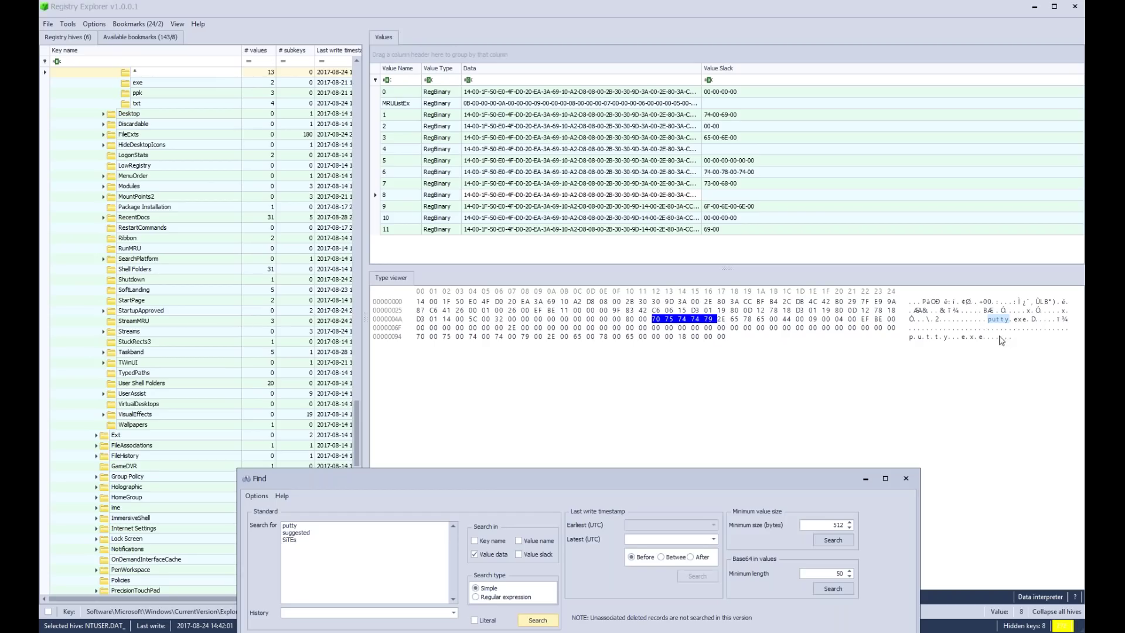
{"action": "left_click_drag", "start_coordinate": [758, 482], "coordinate": [827, 243]}
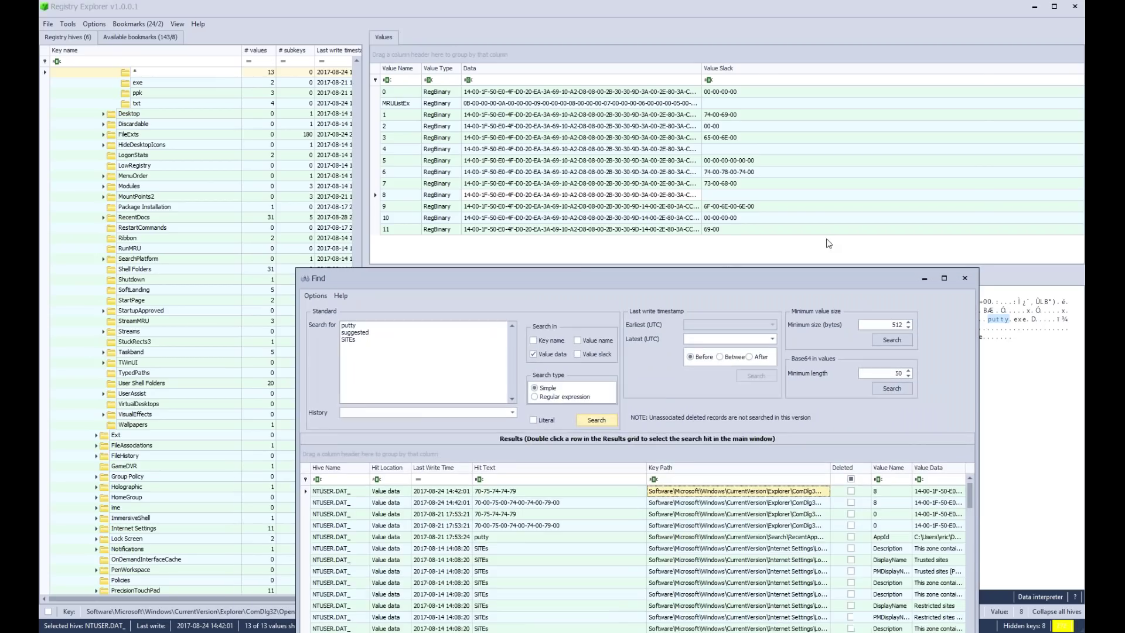
- Examine the SiTEs hit in the Description value of NTUSER.DAT_'s Lockdown_Zones\4 key
{"action": "scroll", "coordinate": [892, 371], "scroll_direction": "down", "scroll_amount": 2}
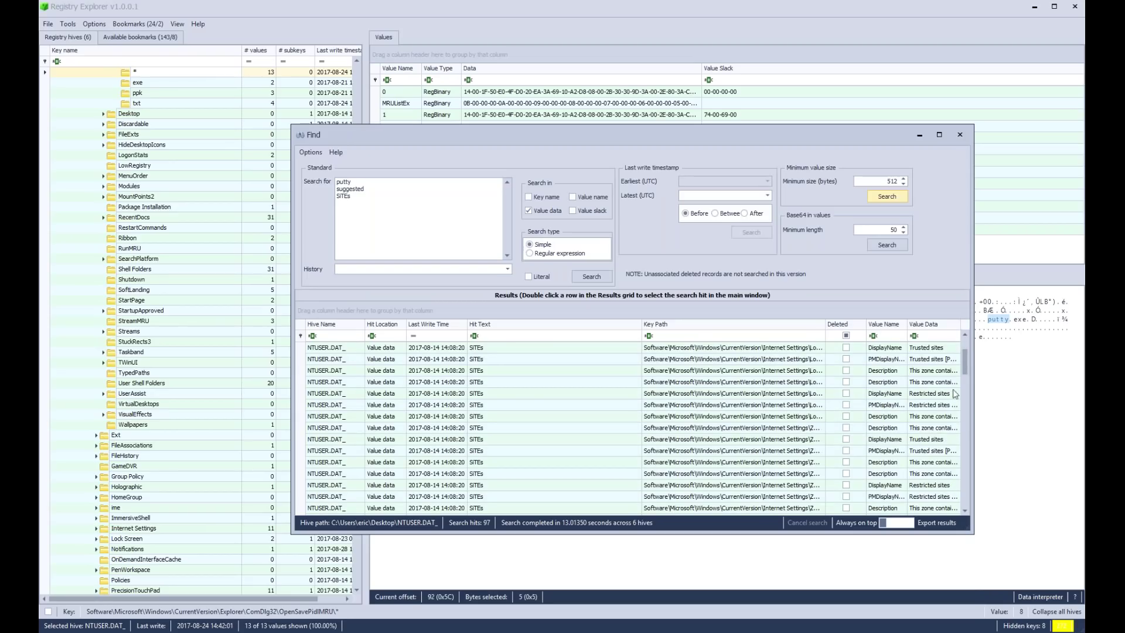
{"action": "double_click", "coordinate": [514, 417]}
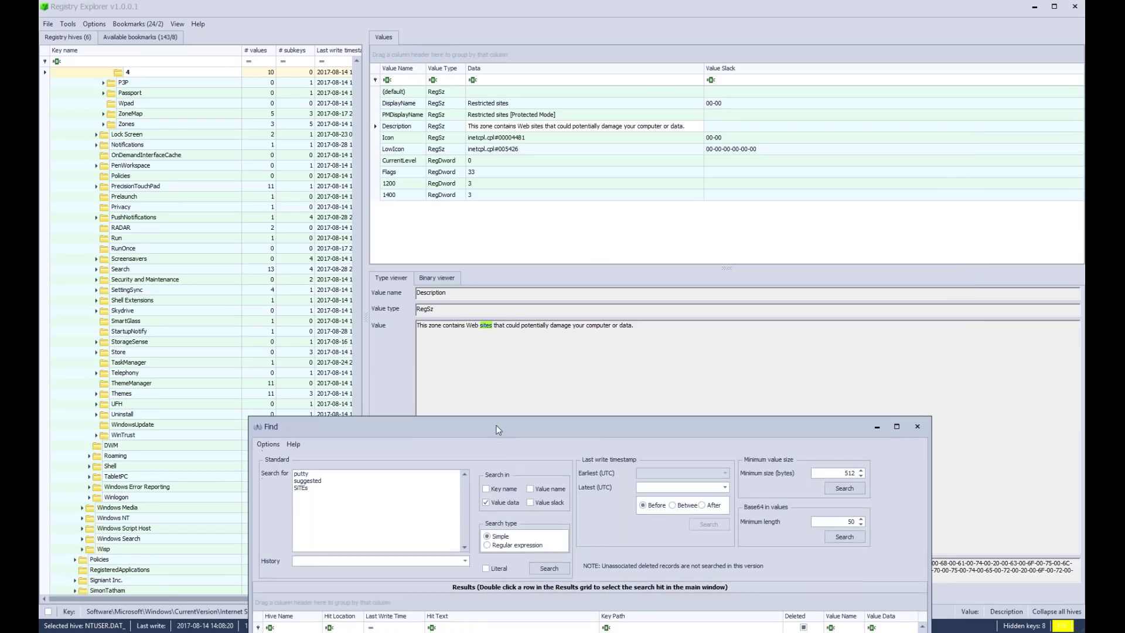
{"action": "left_click_drag", "start_coordinate": [495, 434], "coordinate": [502, 388]}
{"action": "left_click_drag", "start_coordinate": [514, 342], "coordinate": [519, 113]}
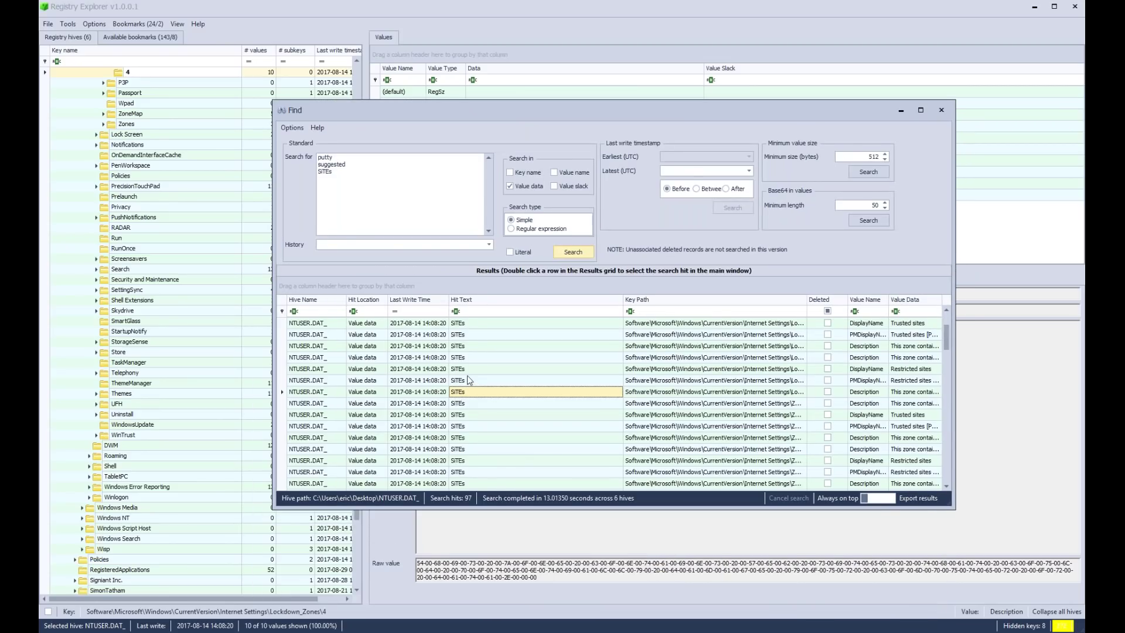
{"action": "scroll", "coordinate": [644, 413], "scroll_direction": "up", "scroll_amount": 2}
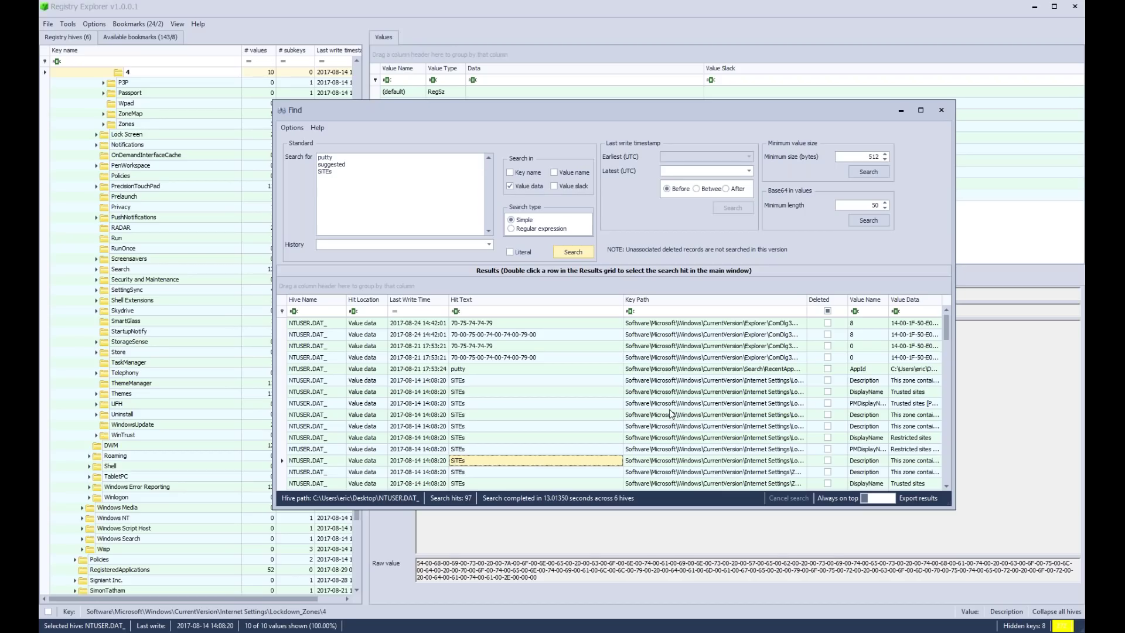
- Replace the search terms with putty.exe, convert it to ROT-13, and search value data for it
{"action": "left_click_drag", "start_coordinate": [345, 173], "coordinate": [334, 158]}
{"action": "key", "text": "BackSpace"}
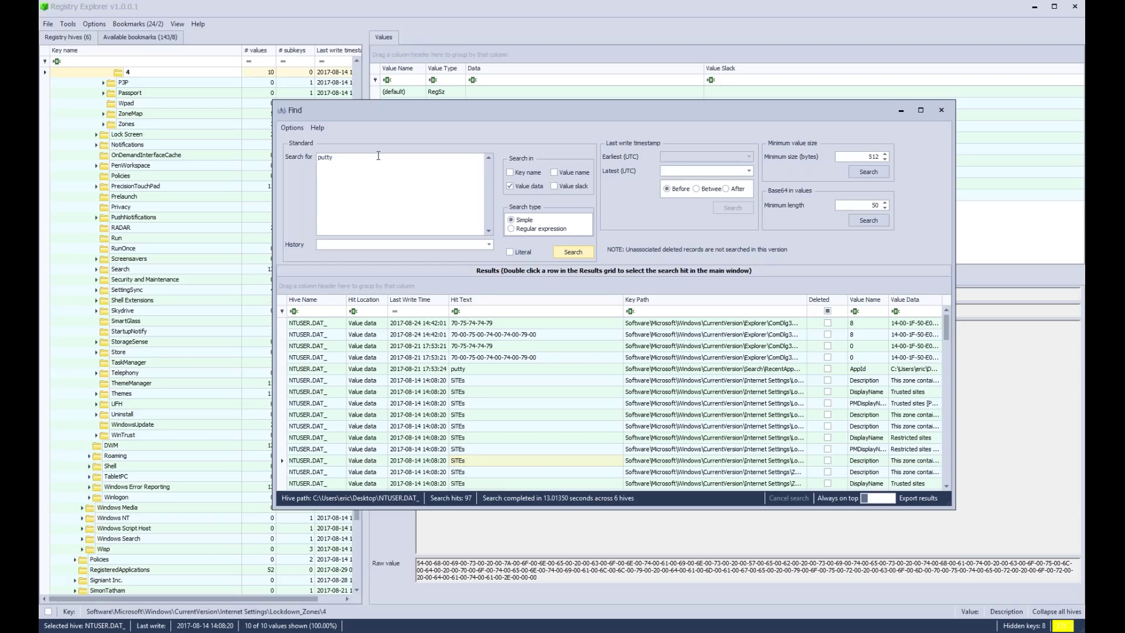
{"action": "type", "text": ".exe"}
{"action": "left_click_drag", "start_coordinate": [374, 157], "coordinate": [287, 172]}
{"action": "left_click", "coordinate": [292, 127]}
{"action": "mouse_move", "coordinate": [317, 159]}
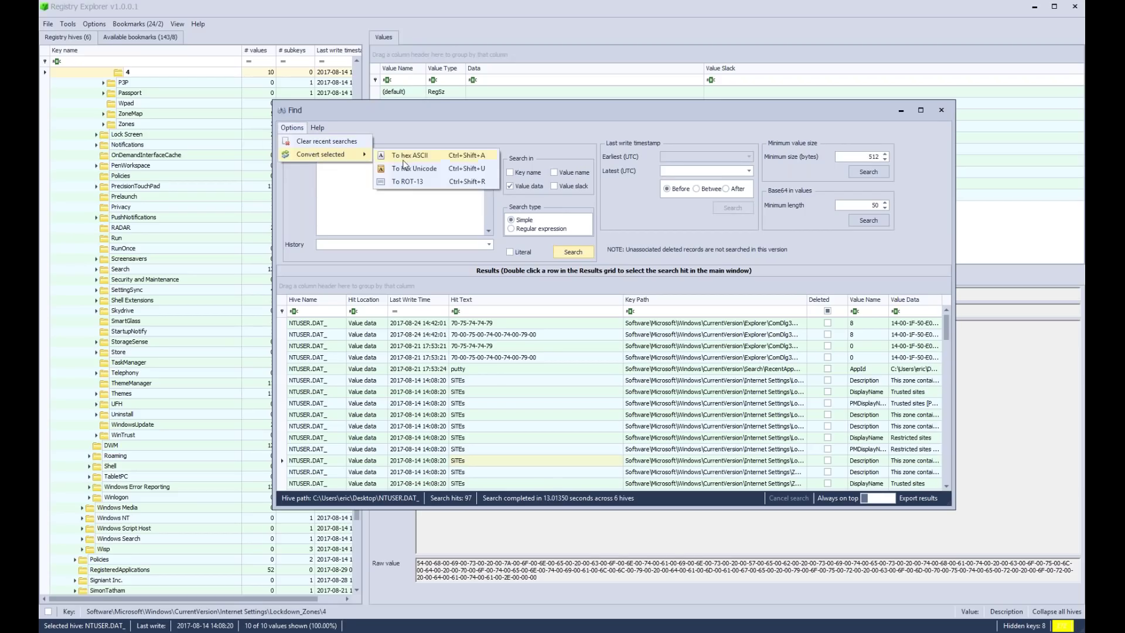
{"action": "left_click", "coordinate": [437, 185]}
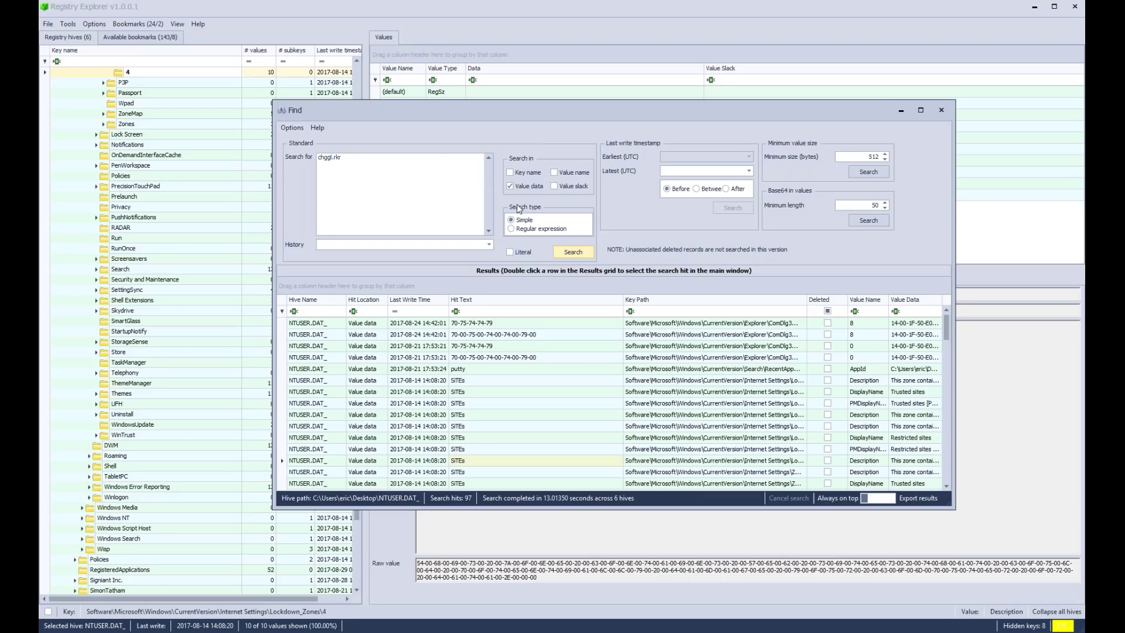
{"action": "left_click", "coordinate": [568, 253]}
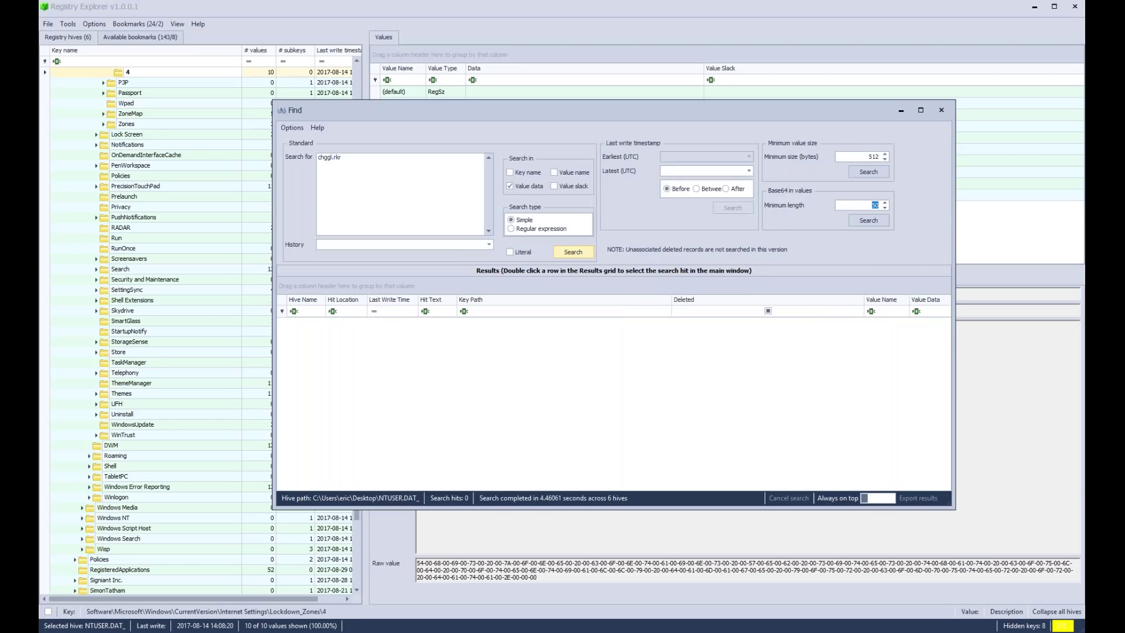
- Convert the ROT-13 search term back to putty.exe
{"action": "left_click_drag", "start_coordinate": [370, 159], "coordinate": [314, 157]}
{"action": "left_click", "coordinate": [291, 128]}
{"action": "mouse_move", "coordinate": [317, 157]}
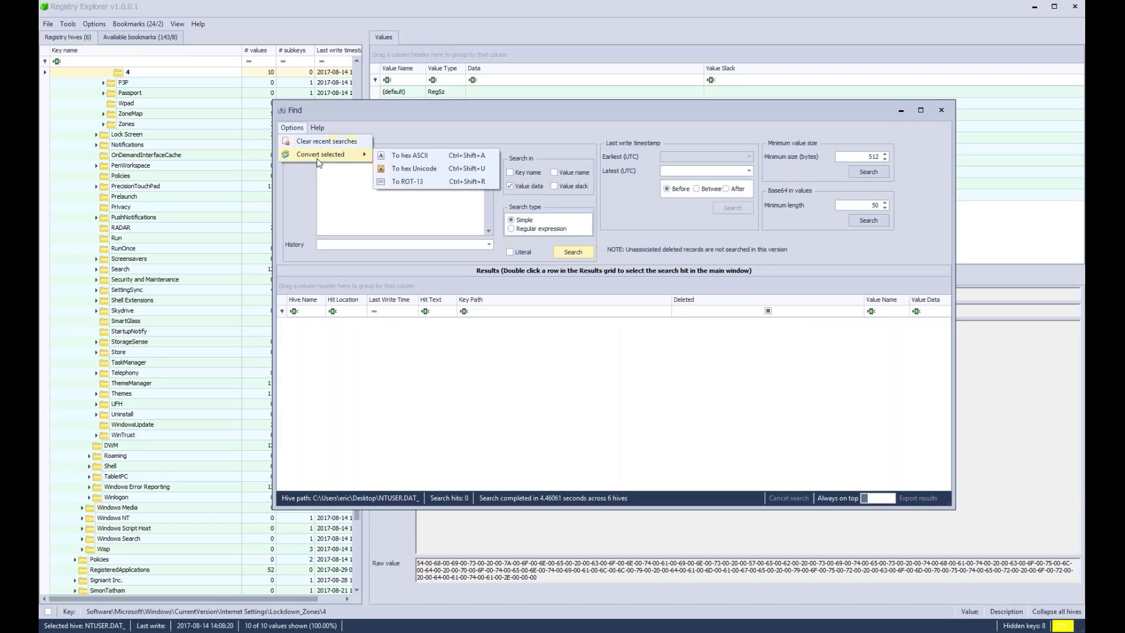
{"action": "left_click", "coordinate": [411, 183]}
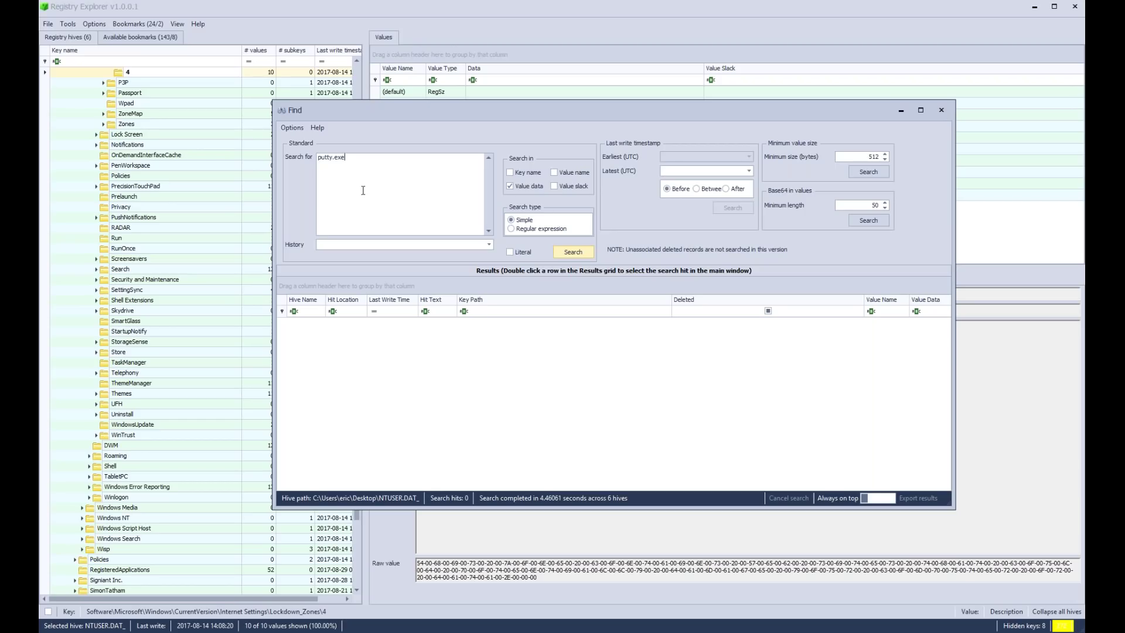
- Include key names and value names in the search, shorten the term to putty, and run it
{"action": "left_click", "coordinate": [511, 172]}
{"action": "left_click", "coordinate": [569, 172]}
{"action": "left_click", "coordinate": [423, 170]}
{"action": "key", "text": "BackSpace"}
{"action": "key", "text": "BackSpace"}
{"action": "key", "text": "BackSpace"}
{"action": "left_click", "coordinate": [573, 254]}
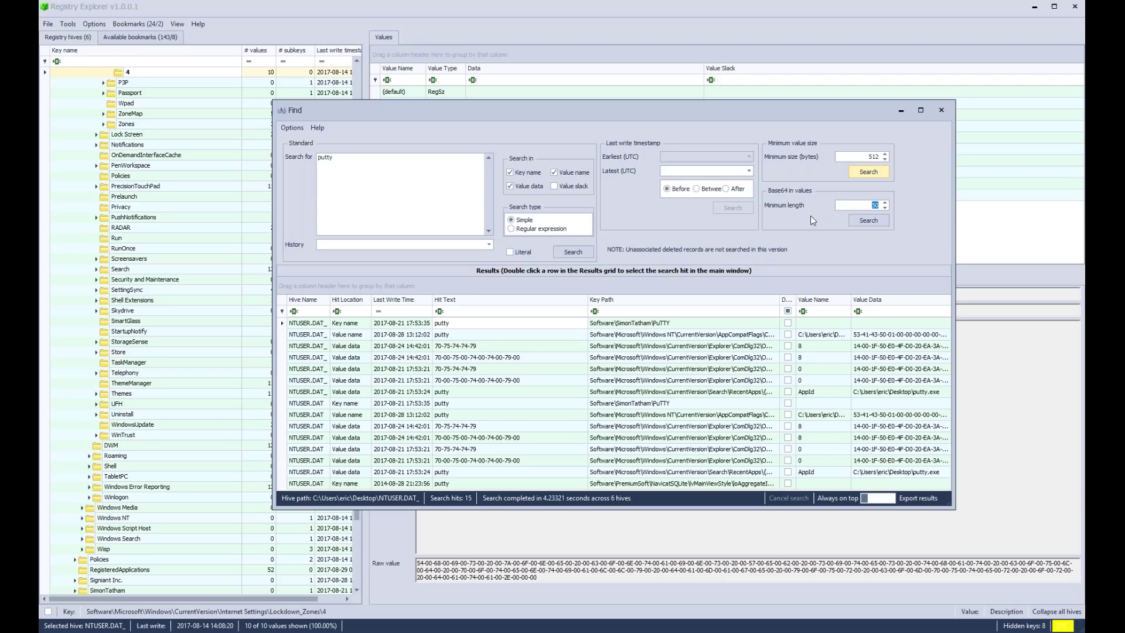
- Search for values of at least 50,000 bytes, and open the PastIconsStream hit in UsrClass.dat
{"action": "left_click", "coordinate": [858, 156]}
{"action": "type", "text": "500000"}
{"action": "left_click", "coordinate": [856, 174]}
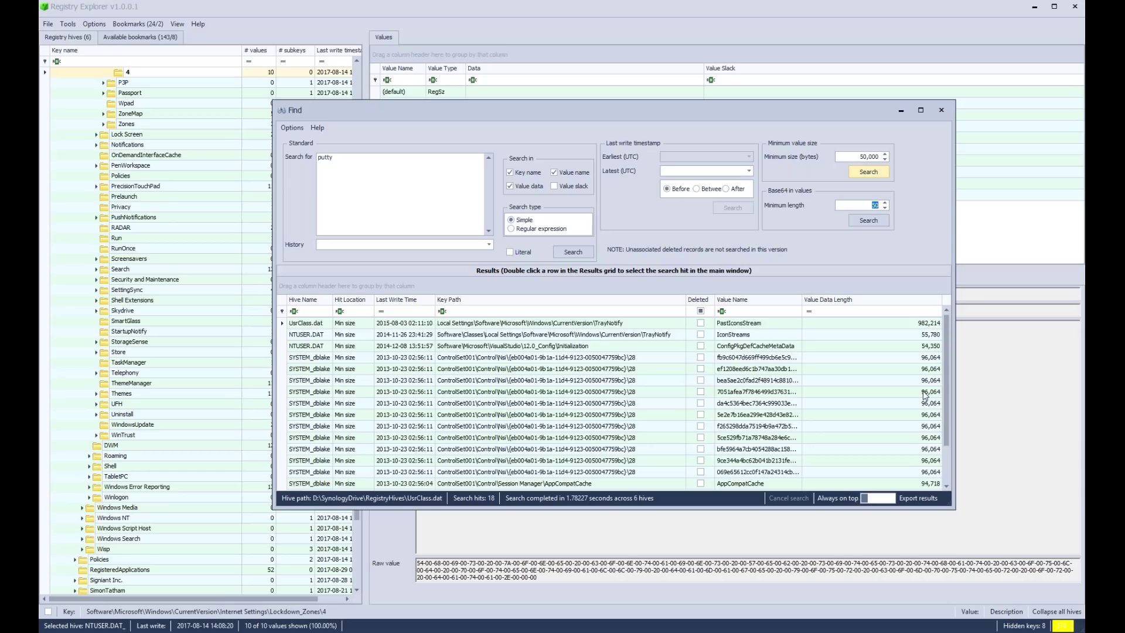
{"action": "scroll", "coordinate": [924, 394], "scroll_direction": "down", "scroll_amount": 1}
{"action": "scroll", "coordinate": [826, 447], "scroll_direction": "up", "scroll_amount": 1}
{"action": "left_click", "coordinate": [618, 326]}
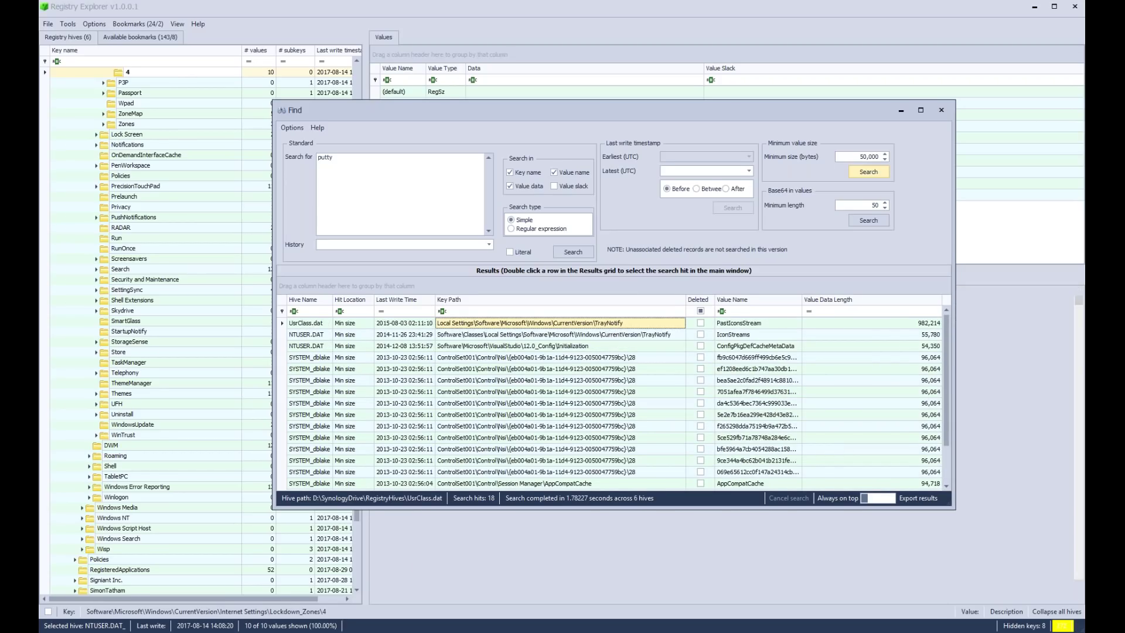
- Uncover the main window and examine the slack data of the PastIconsStream value
{"action": "left_click_drag", "start_coordinate": [613, 105], "coordinate": [530, 393]}
{"action": "left_click", "coordinate": [435, 276]}
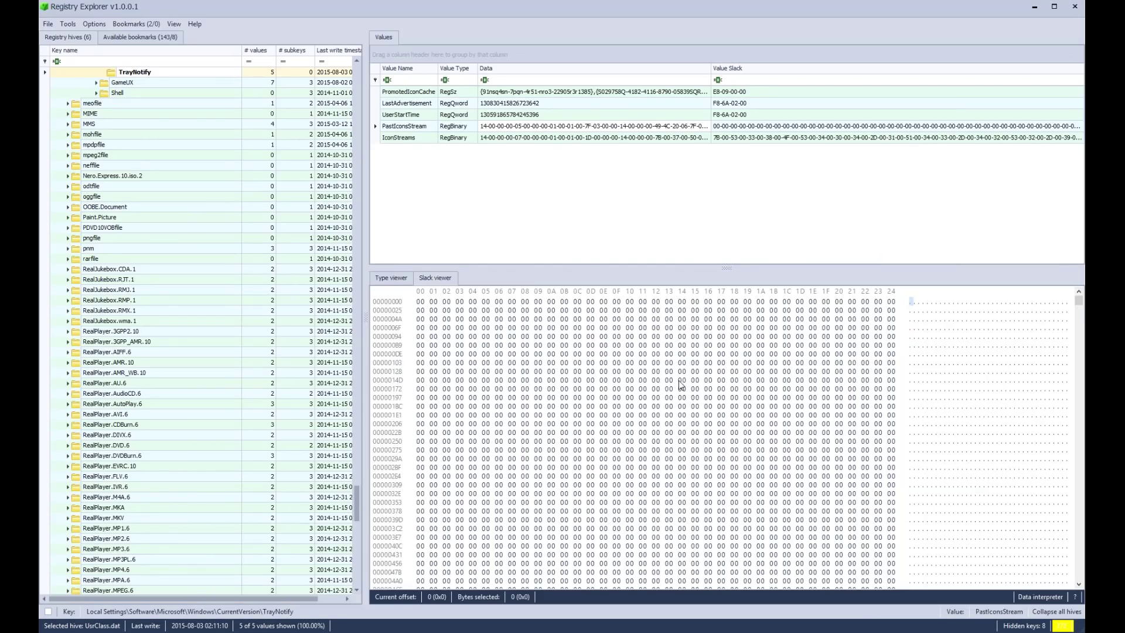
{"action": "mouse_move", "coordinate": [1078, 305]}
{"action": "left_mouse_down"}
{"action": "mouse_move", "coordinate": [1082, 520]}
{"action": "mouse_move", "coordinate": [1078, 300]}
{"action": "left_mouse_up"}
- Bring the Find window back and look through the remaining minimum-size hits
{"action": "key", "text": "ctrl+f"}
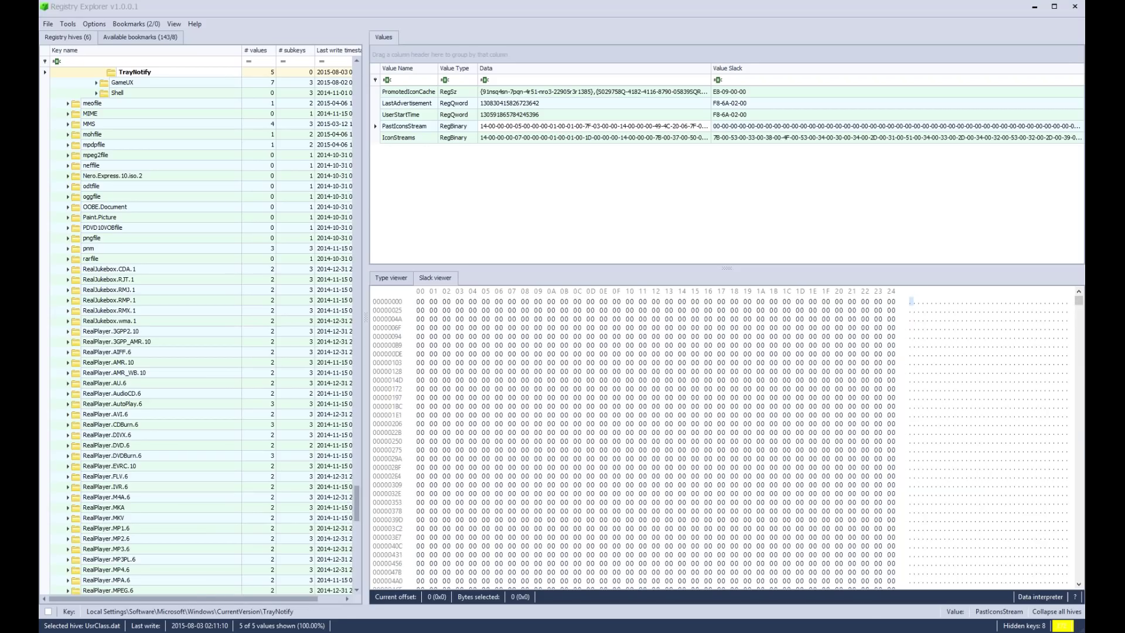
{"action": "left_click", "coordinate": [485, 584]}
{"action": "left_click_drag", "start_coordinate": [494, 443], "coordinate": [513, 144]}
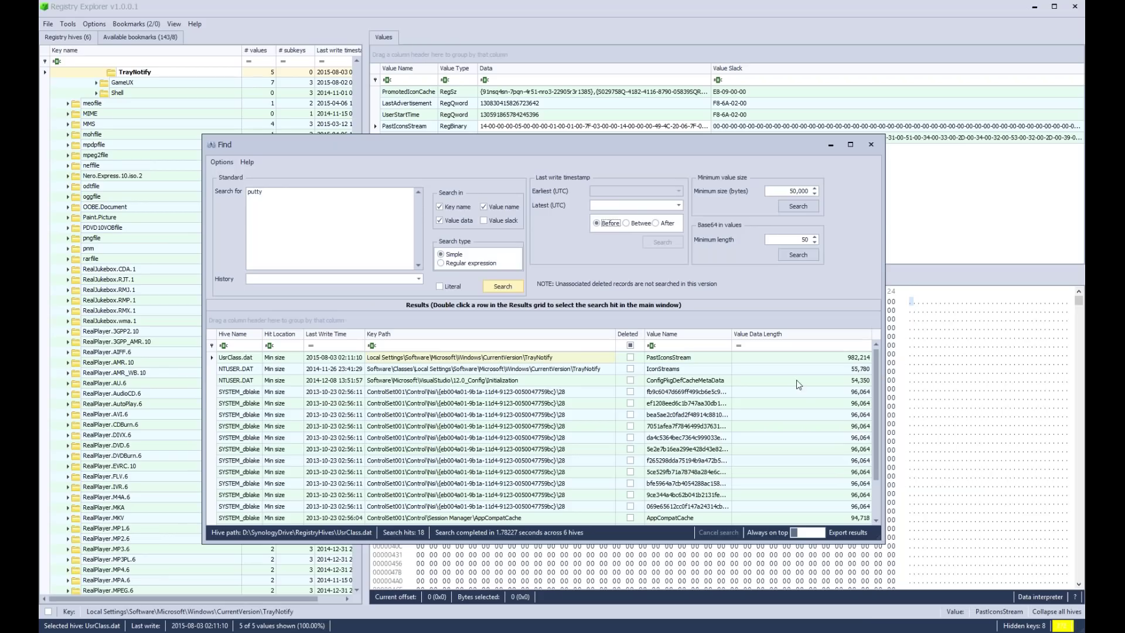
{"action": "scroll", "coordinate": [861, 387], "scroll_direction": "down", "scroll_amount": 1}
{"action": "scroll", "coordinate": [692, 511], "scroll_direction": "up", "scroll_amount": 1}
{"action": "scroll", "coordinate": [787, 464], "scroll_direction": "down", "scroll_amount": 1}
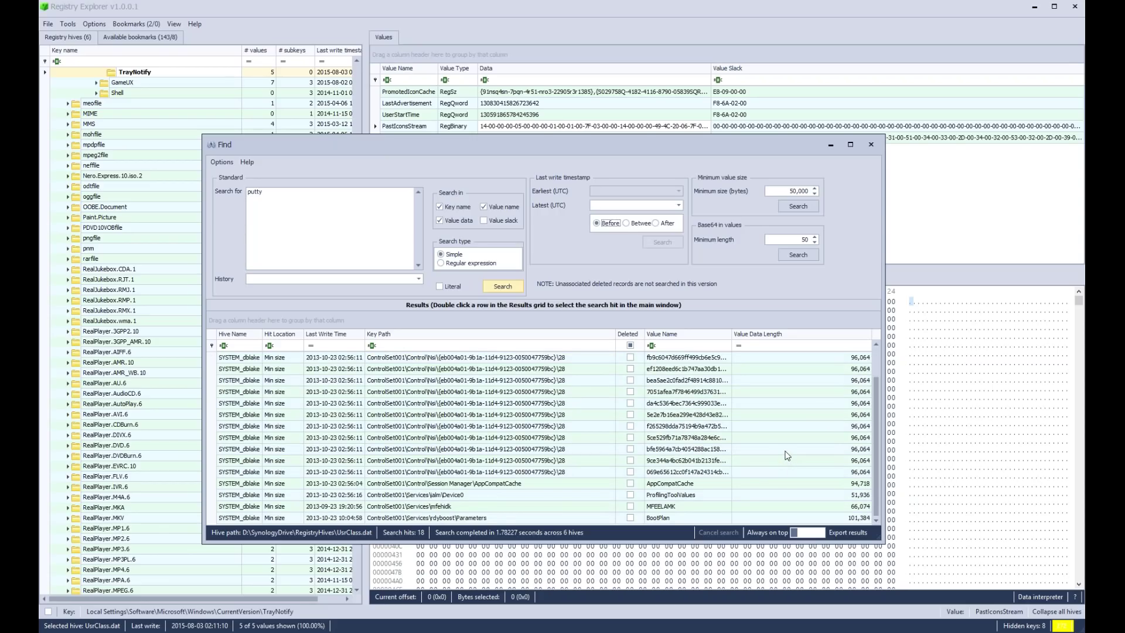
- Search the hives for Base64 values with a minimum length of 20,000
{"action": "key", "text": "Tab"}
{"action": "type", "text": "2000"}
{"action": "left_click", "coordinate": [798, 254]}
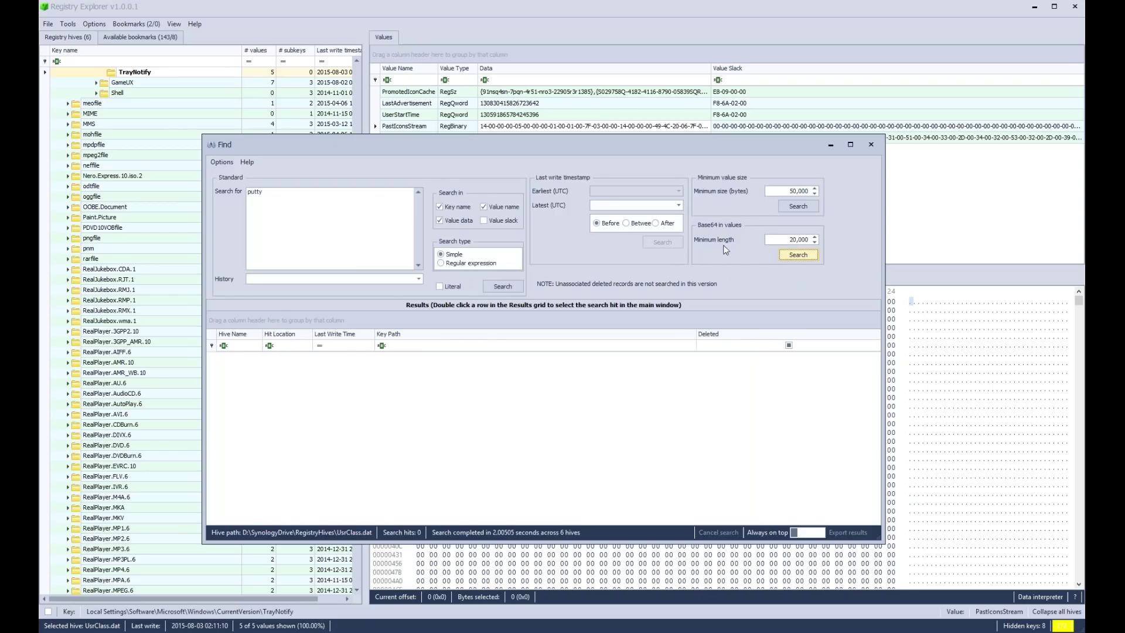
- Search for Base64 values with a minimum length of 1,000, and open the VisualStudio IdeUser hit in NTUSER.DAT
{"action": "left_click", "coordinate": [783, 239]}
{"action": "type", "text": "1000"}
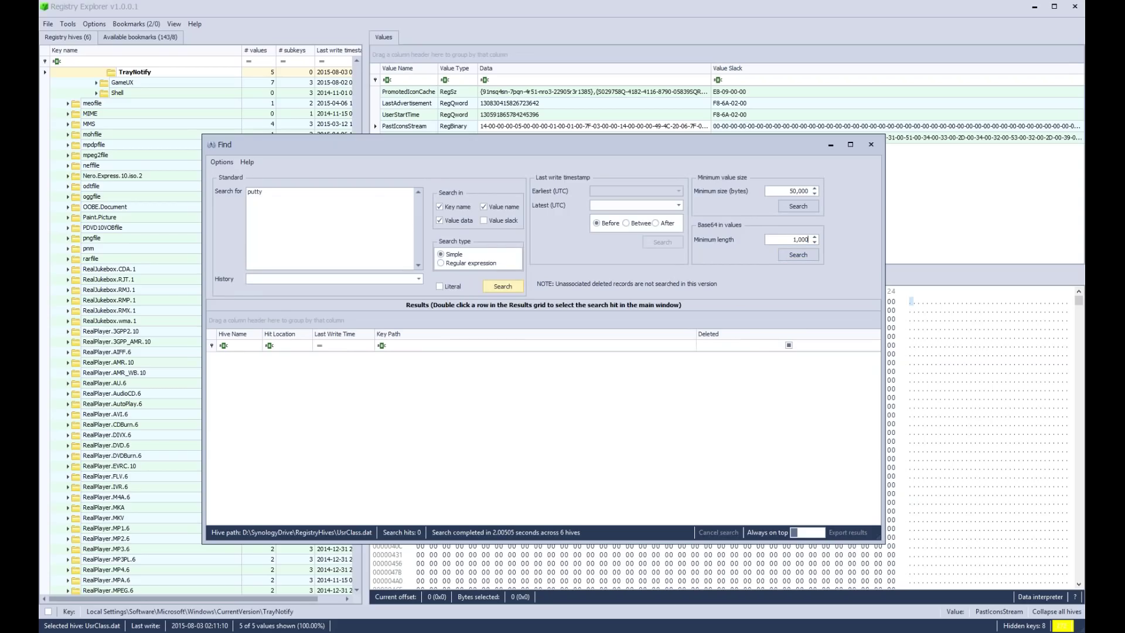
{"action": "left_click", "coordinate": [798, 255]}
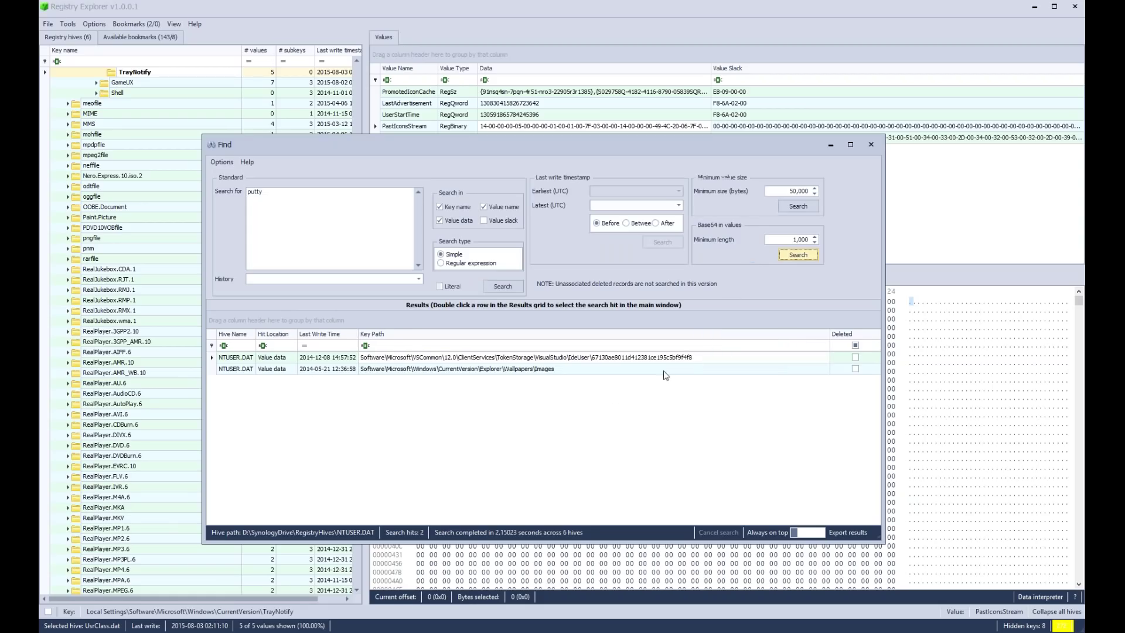
{"action": "left_click", "coordinate": [630, 358]}
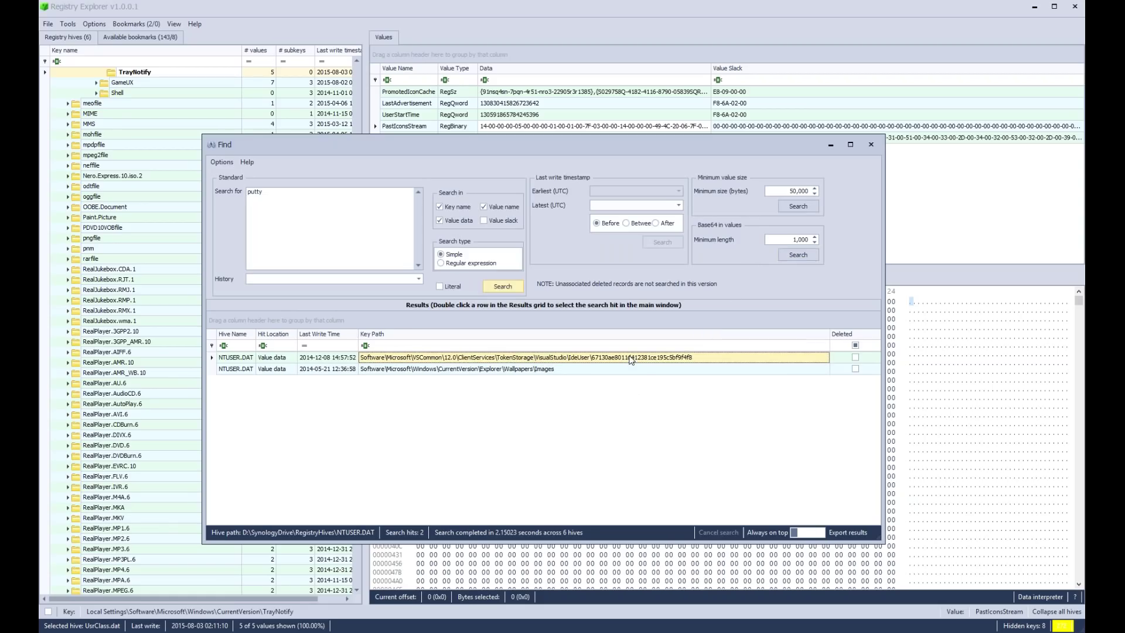
{"action": "double_click", "coordinate": [630, 357]}
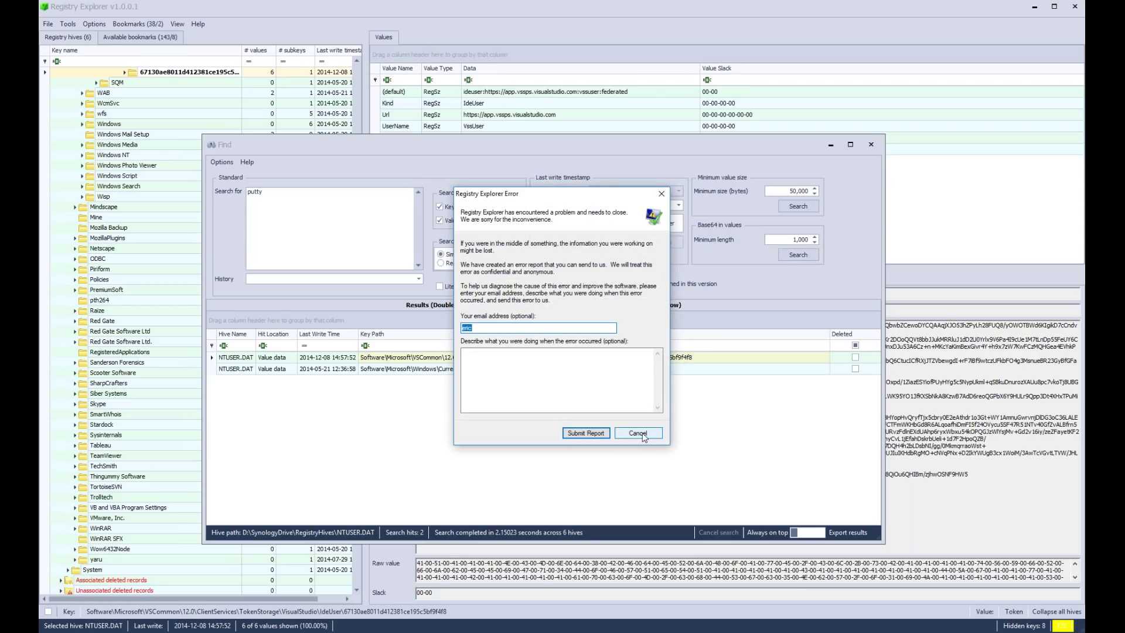
- Dismiss the error report, uncover the Token value's data to view it, and close the Find window
{"action": "left_click", "coordinate": [638, 433]}
{"action": "left_click_drag", "start_coordinate": [654, 153], "coordinate": [674, 535]}
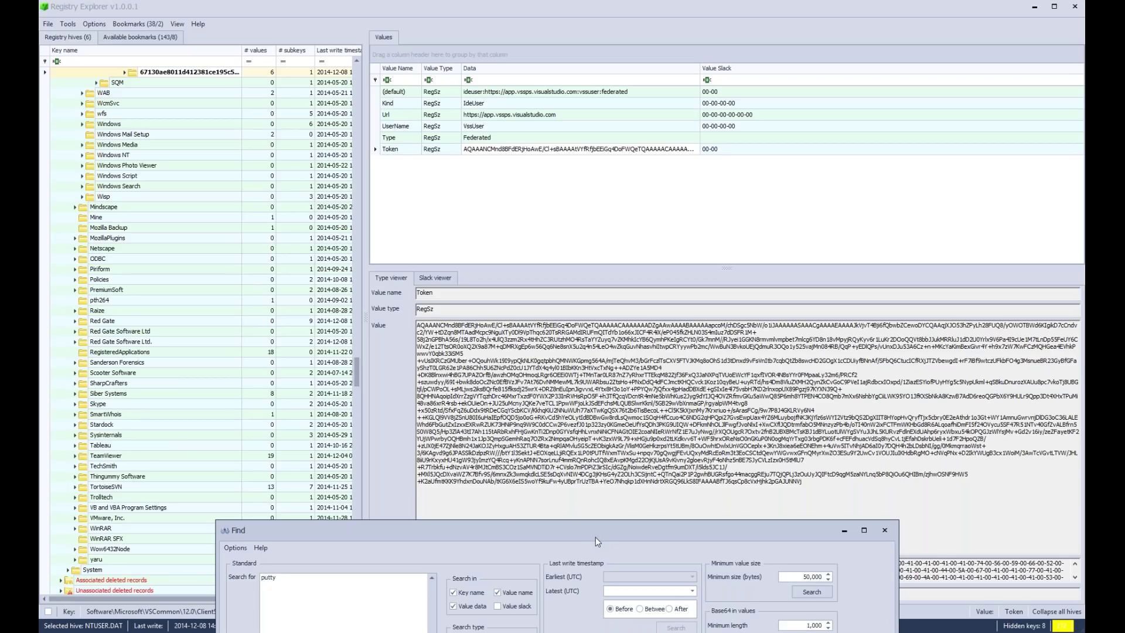
{"action": "left_click_drag", "start_coordinate": [595, 537], "coordinate": [583, 129]}
{"action": "left_click", "coordinate": [301, 216]}
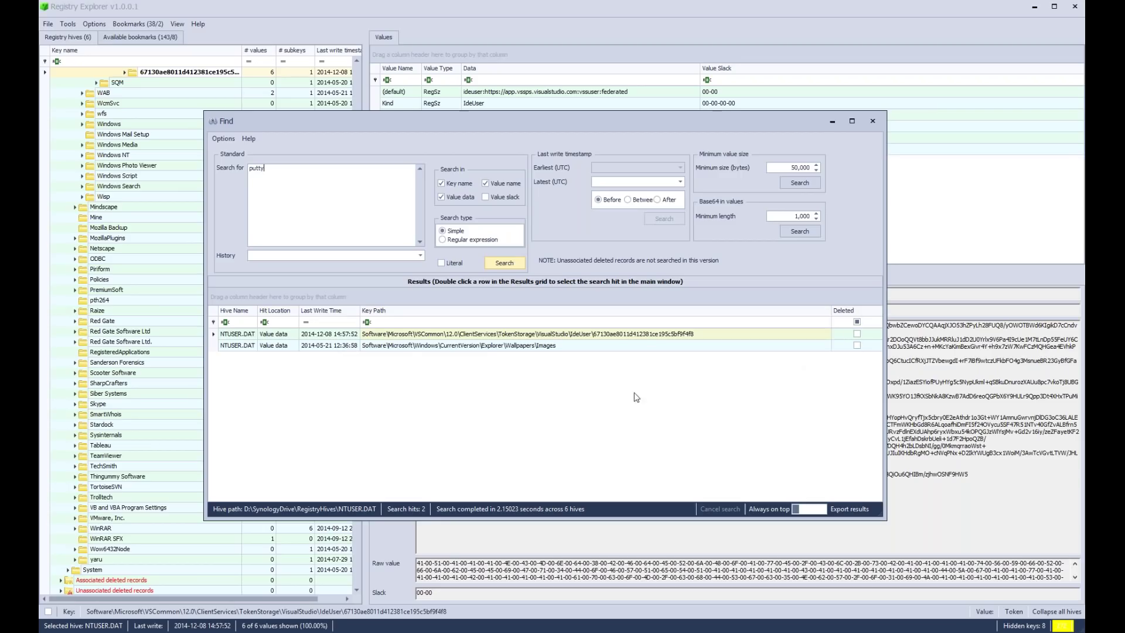
{"action": "left_click", "coordinate": [874, 122]}
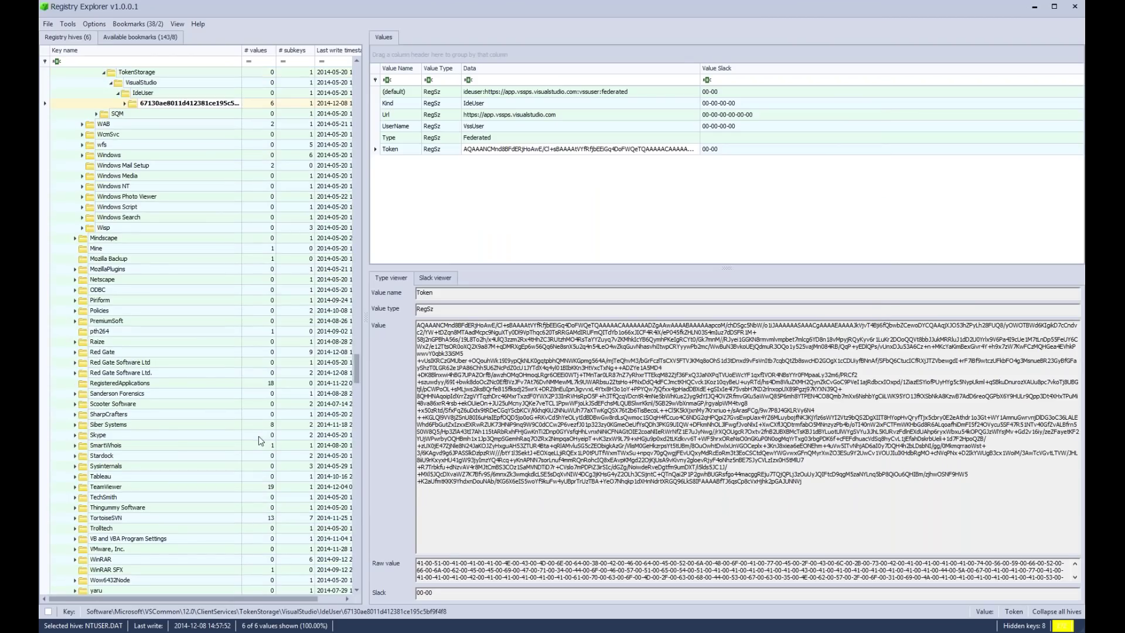
- Open the technical details of the Internet Explorer BrowserEmulation key in the first NTUSER.DAT hive
{"action": "scroll", "coordinate": [359, 367], "scroll_direction": "up", "scroll_amount": 3}
{"action": "left_click_drag", "start_coordinate": [358, 358], "coordinate": [361, 89]}
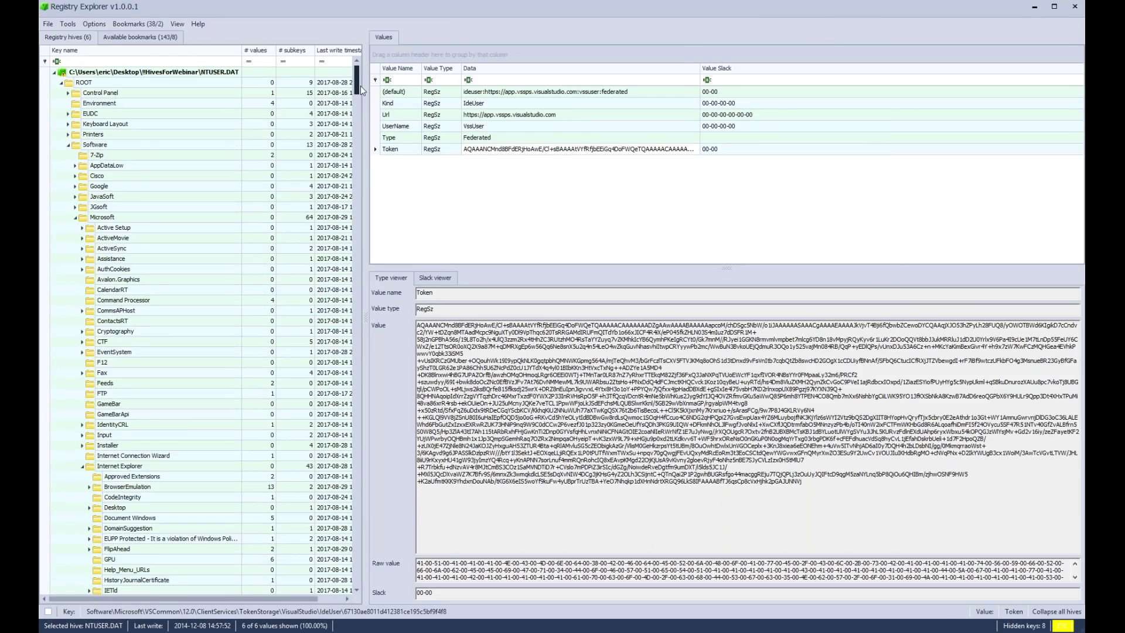
{"action": "left_click", "coordinate": [146, 488]}
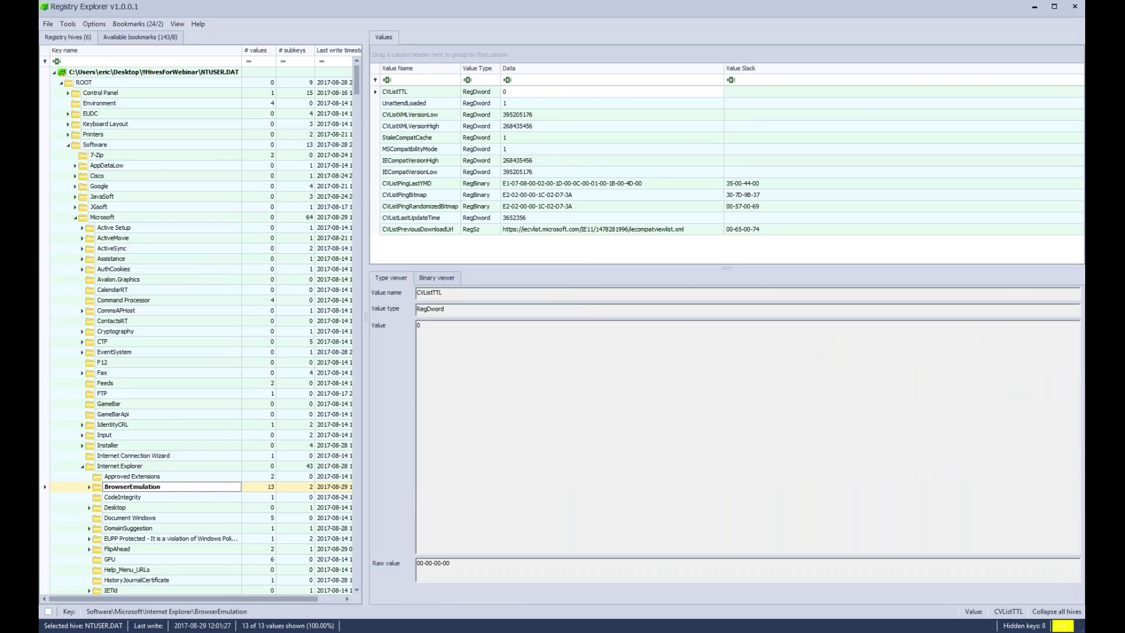
{"action": "right_click", "coordinate": [146, 488]}
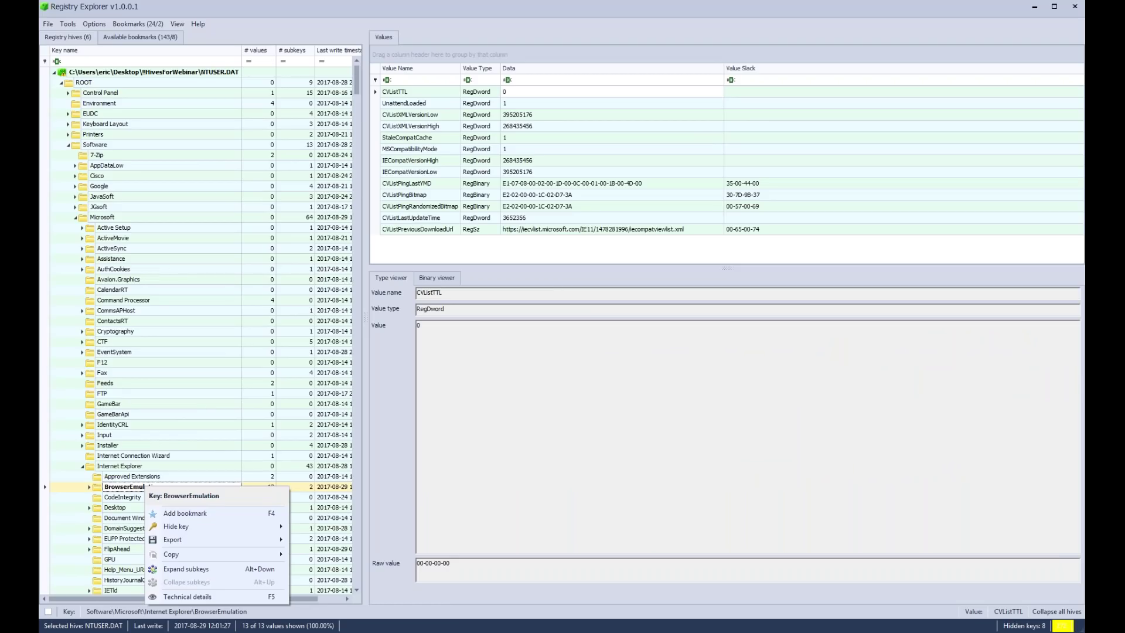
{"action": "left_click", "coordinate": [215, 598]}
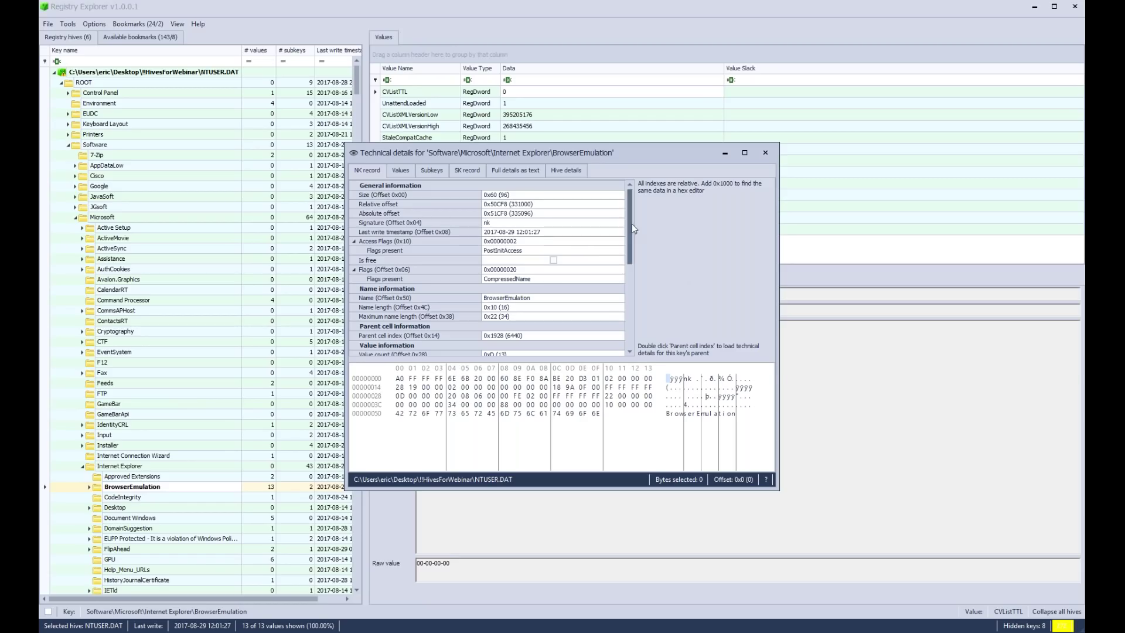
- Examine how the NK record's flags, last write timestamp, access flags, name, name length and value count map to its hex bytes
{"action": "mouse_move", "coordinate": [627, 225]}
{"action": "left_mouse_down"}
{"action": "mouse_move", "coordinate": [639, 311]}
{"action": "mouse_move", "coordinate": [640, 213]}
{"action": "left_mouse_up"}
{"action": "left_click", "coordinate": [396, 272]}
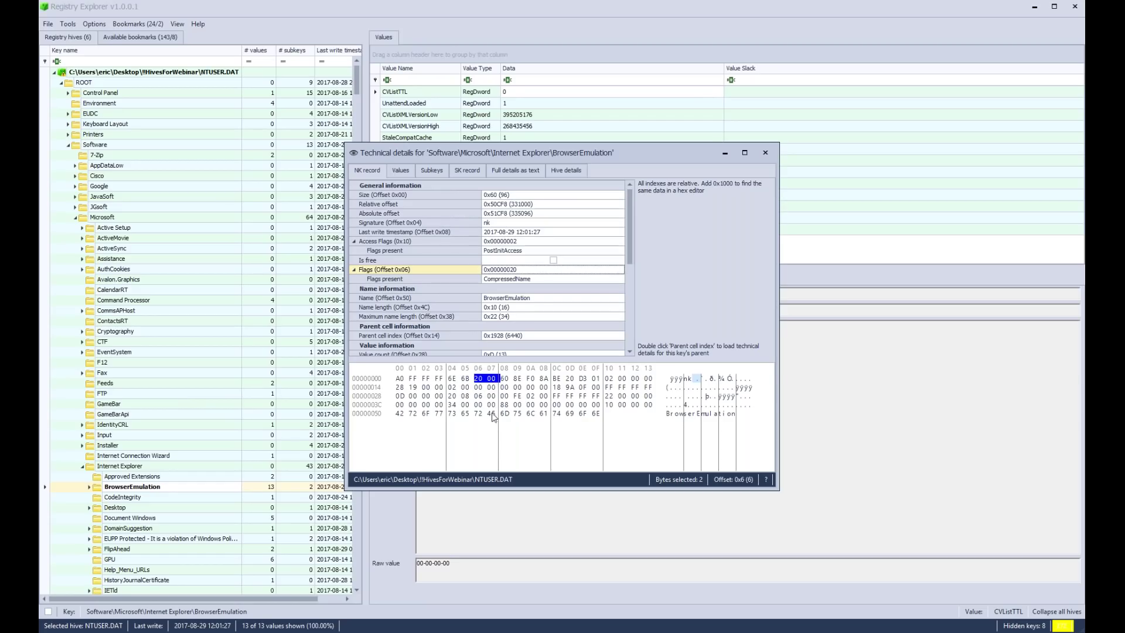
{"action": "left_click", "coordinate": [412, 233]}
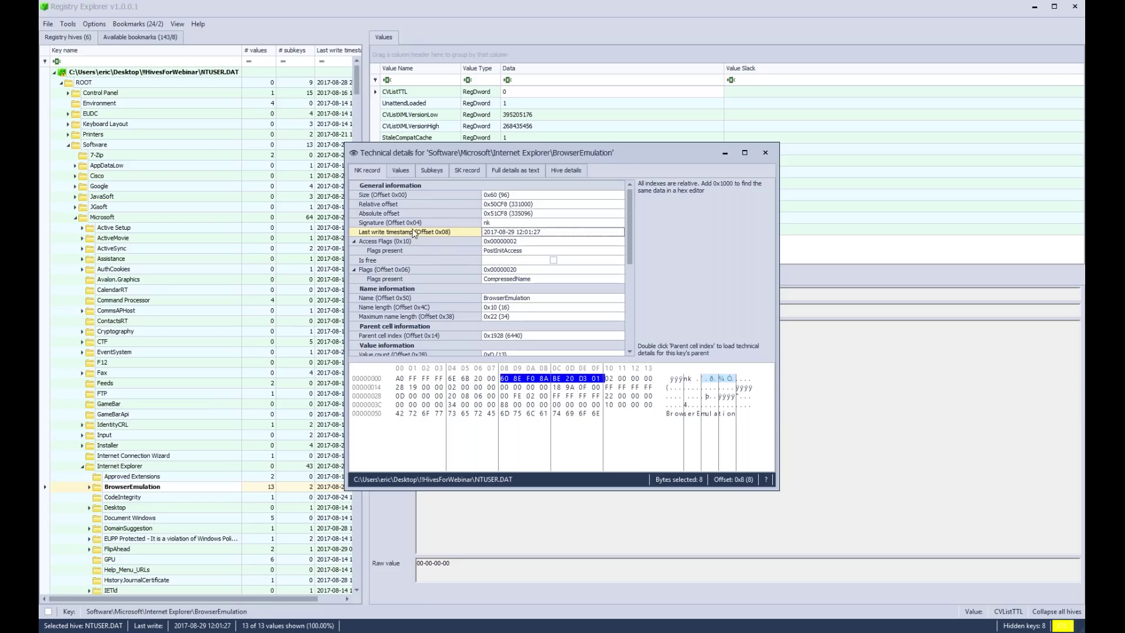
{"action": "key", "text": "Up"}
{"action": "left_click", "coordinate": [406, 249]}
{"action": "key", "text": "Up"}
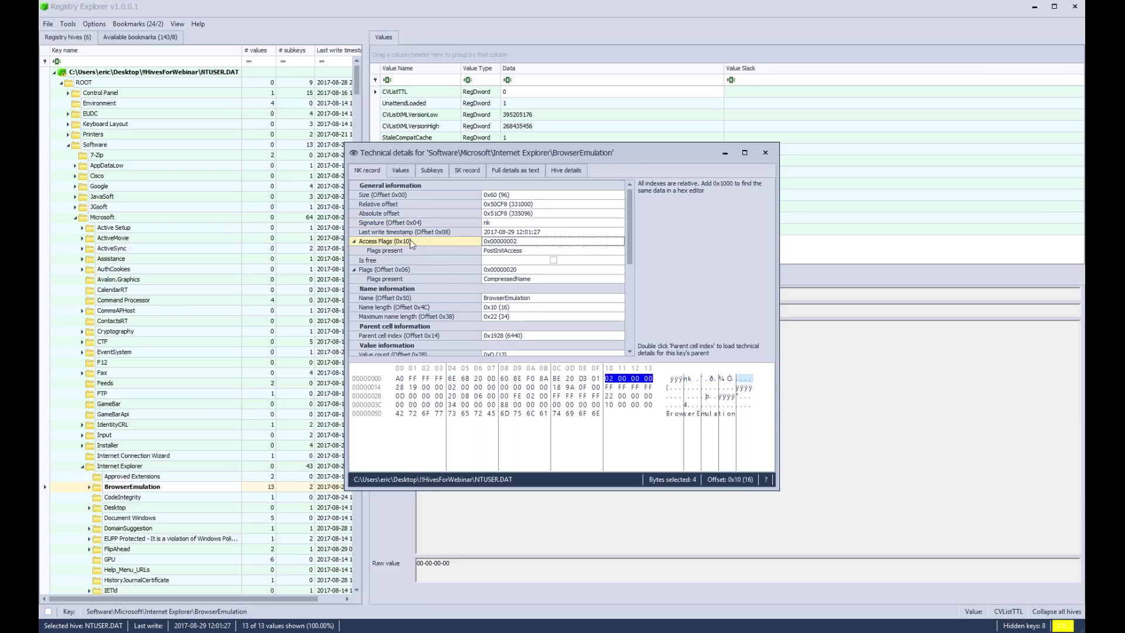
{"action": "left_click", "coordinate": [398, 300]}
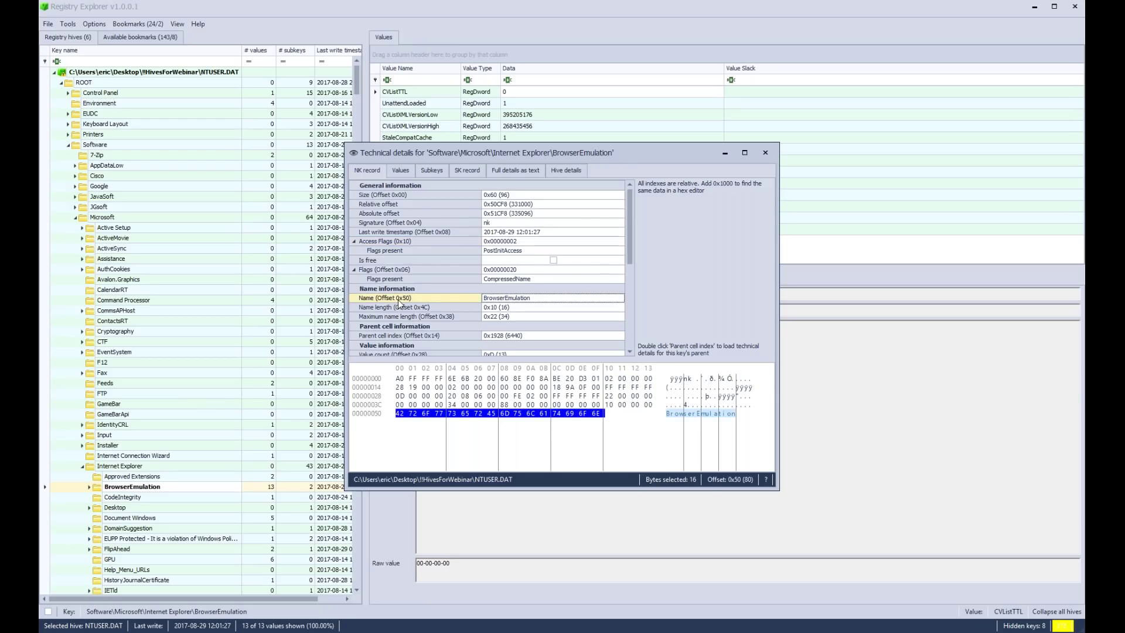
{"action": "left_click", "coordinate": [398, 309]}
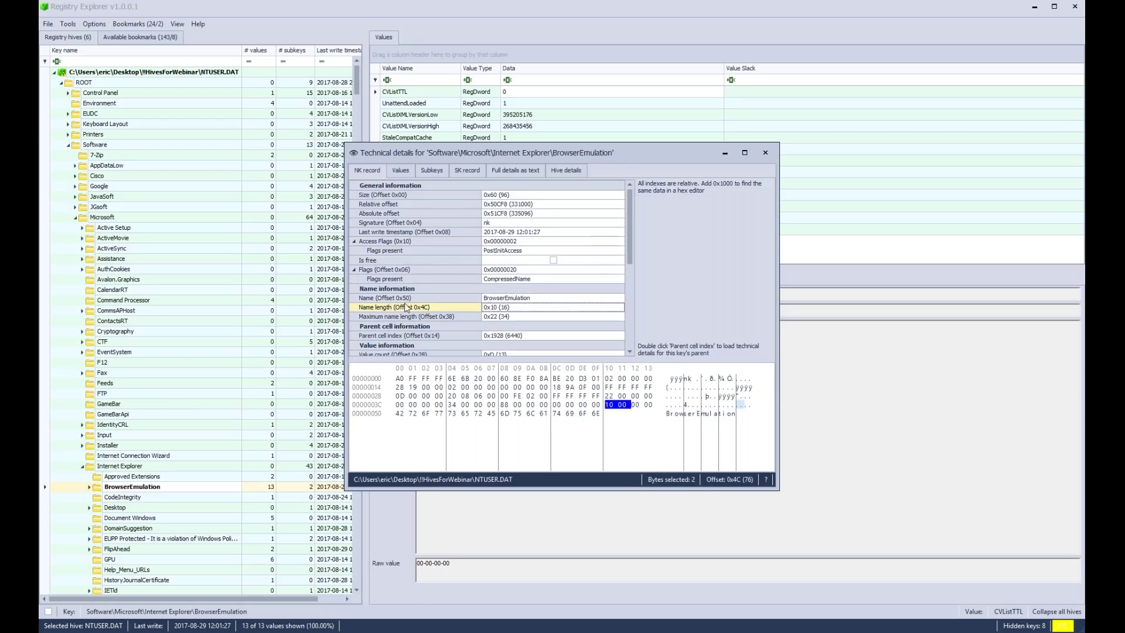
{"action": "scroll", "coordinate": [404, 304], "scroll_direction": "down", "scroll_amount": 4}
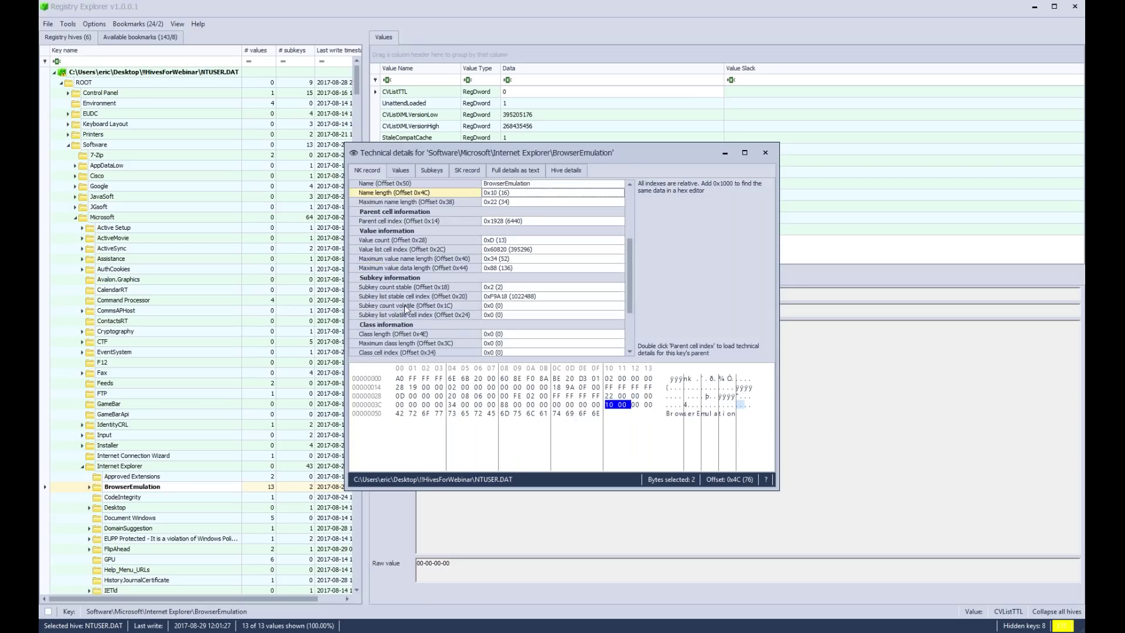
{"action": "left_click", "coordinate": [427, 239]}
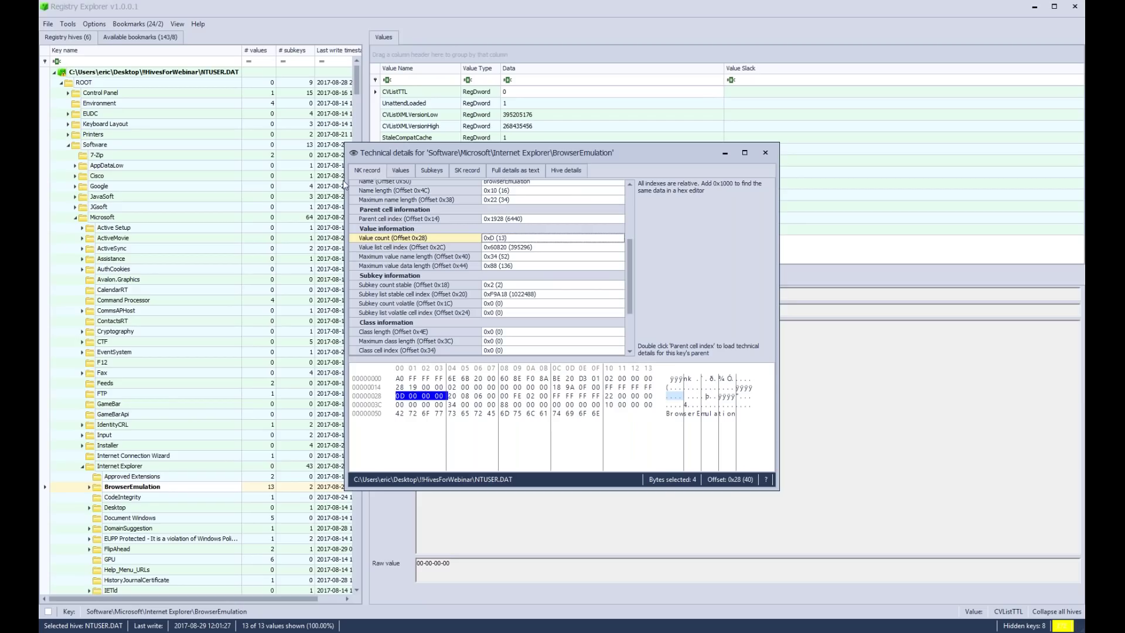
- Show the key's values in the technical details and examine CVListTTL's data type, data length, data and flags in hex
{"action": "left_click", "coordinate": [400, 171]}
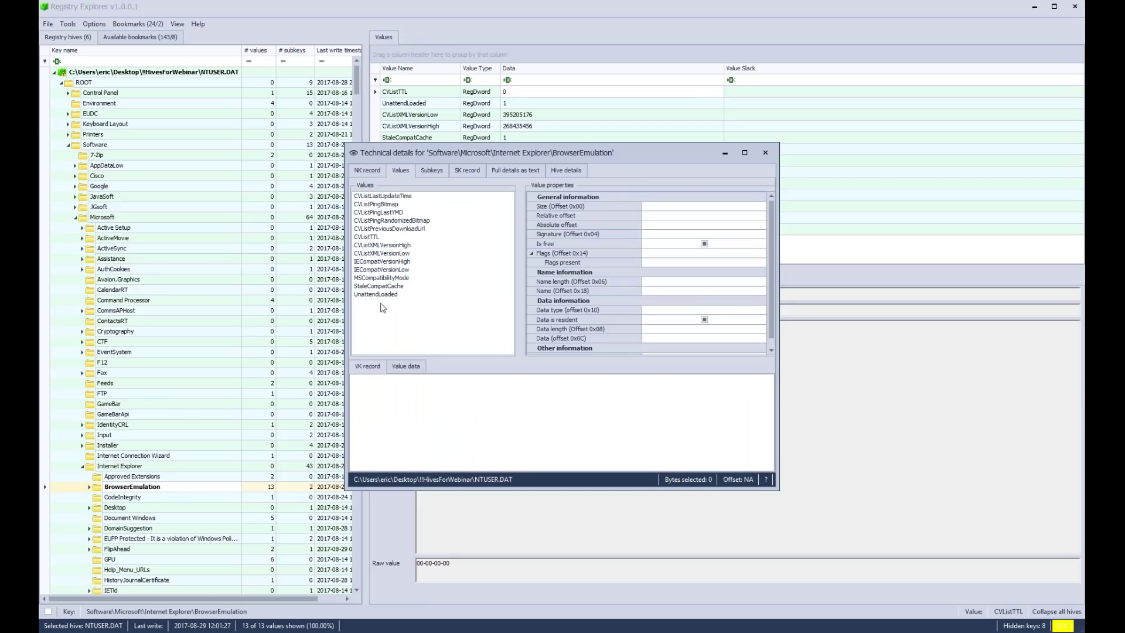
{"action": "left_click_drag", "start_coordinate": [450, 159], "coordinate": [726, 106]}
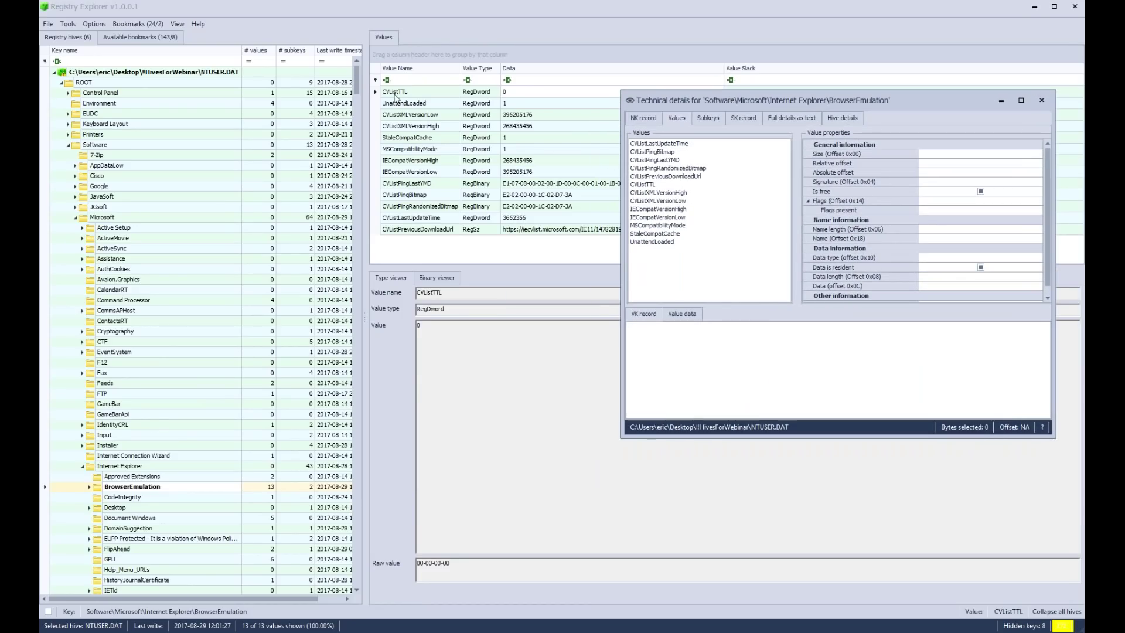
{"action": "left_click", "coordinate": [651, 185]}
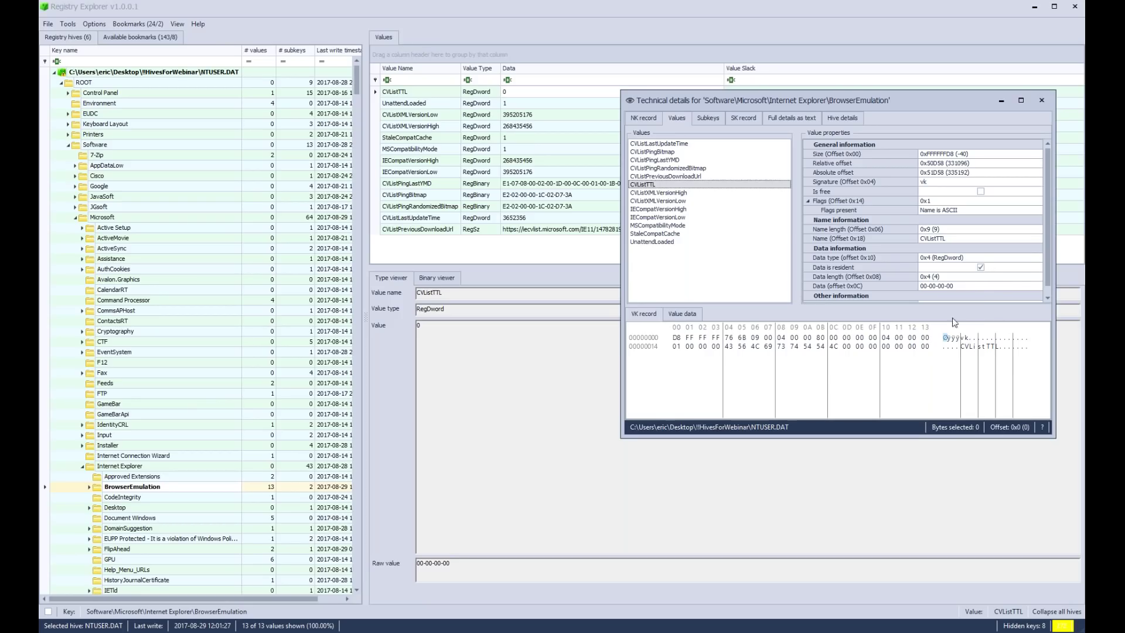
{"action": "left_click", "coordinate": [850, 258]}
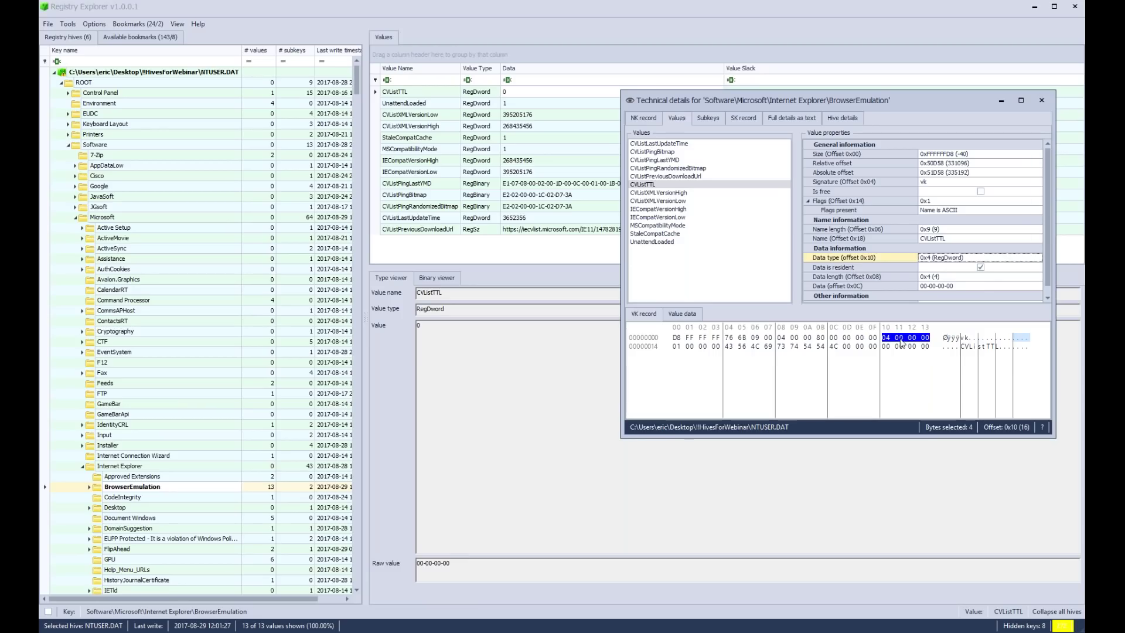
{"action": "left_click", "coordinate": [844, 276]}
{"action": "left_click", "coordinate": [833, 286]}
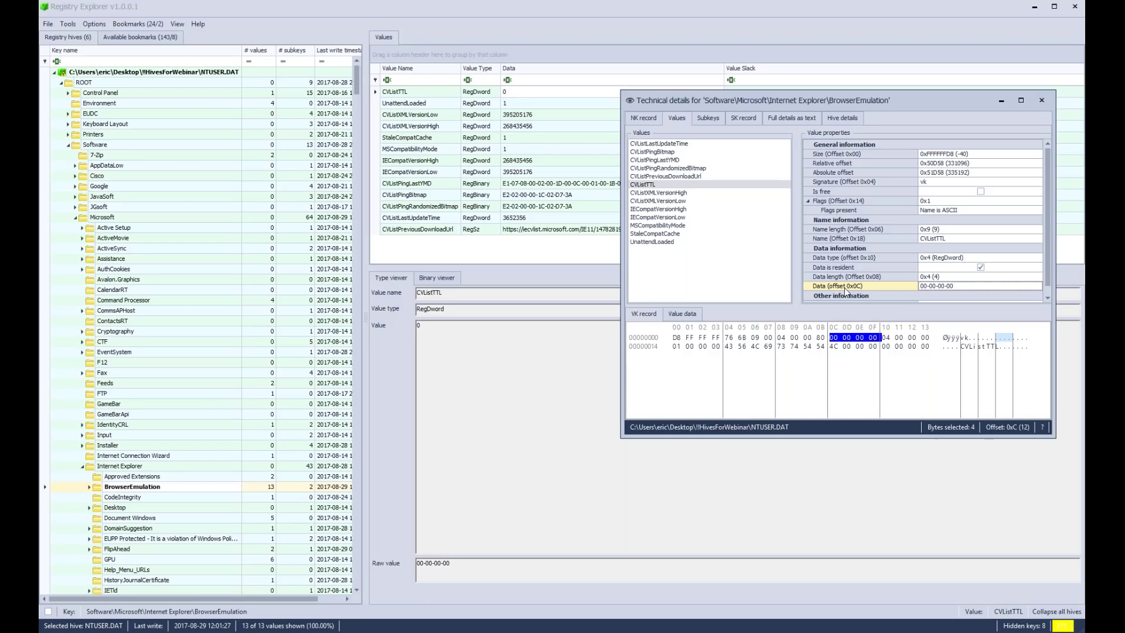
{"action": "left_click", "coordinate": [845, 257]}
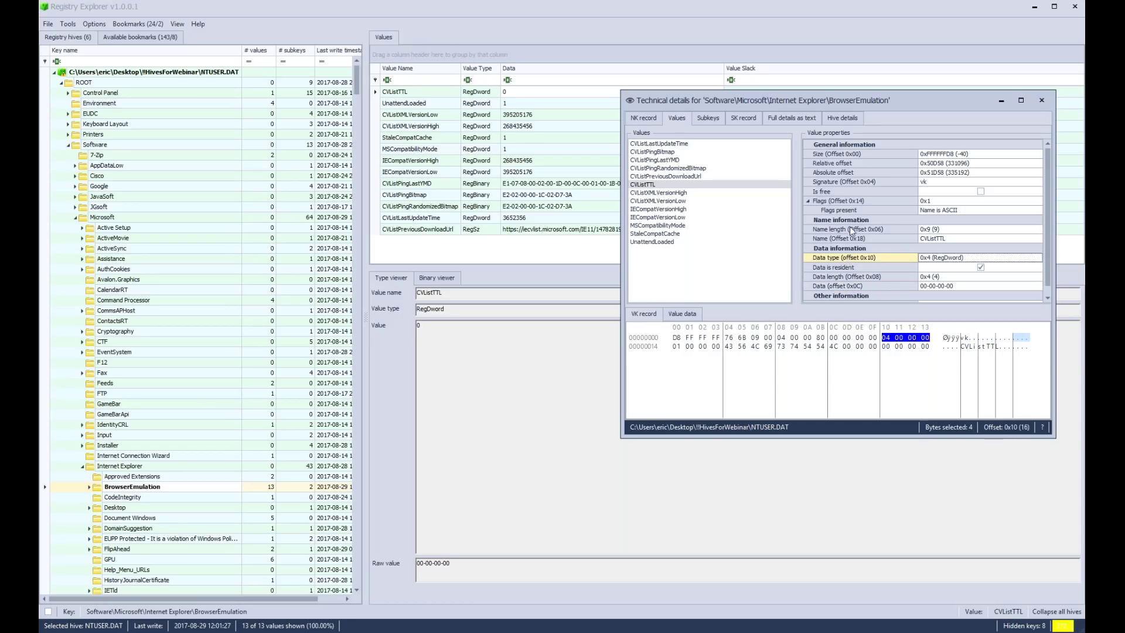
{"action": "left_click", "coordinate": [843, 209]}
{"action": "key", "text": "Up"}
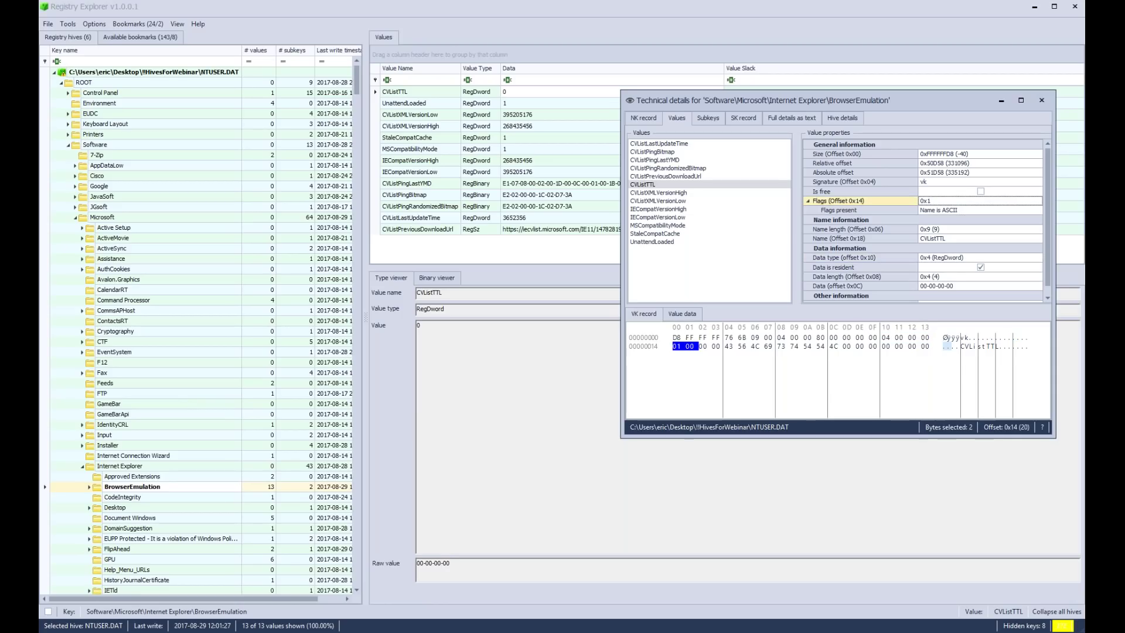
- Browse the VK records of the key's other values, finishing on IECompatVersionLow
{"action": "left_click", "coordinate": [683, 169]}
{"action": "left_click", "coordinate": [663, 217]}
{"action": "left_click", "coordinate": [661, 232]}
{"action": "left_click", "coordinate": [661, 193]}
{"action": "left_click", "coordinate": [659, 159]}
{"action": "left_click", "coordinate": [652, 151]}
{"action": "left_click", "coordinate": [658, 193]}
{"action": "left_click", "coordinate": [658, 217]}
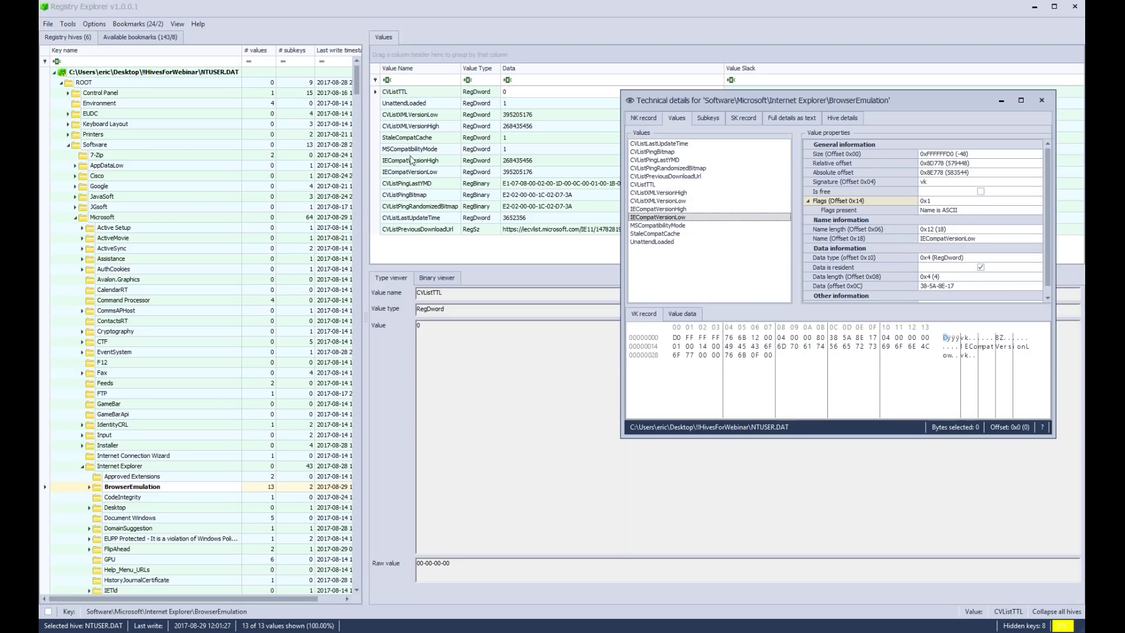
{"action": "left_click", "coordinate": [715, 338]}
{"action": "key", "text": "Escape"}
- Select CVListPingLastYMD in both windows and examine its value data, value slack and VK record
{"action": "left_click", "coordinate": [430, 184]}
{"action": "left_click", "coordinate": [249, 631]}
{"action": "left_click", "coordinate": [267, 592]}
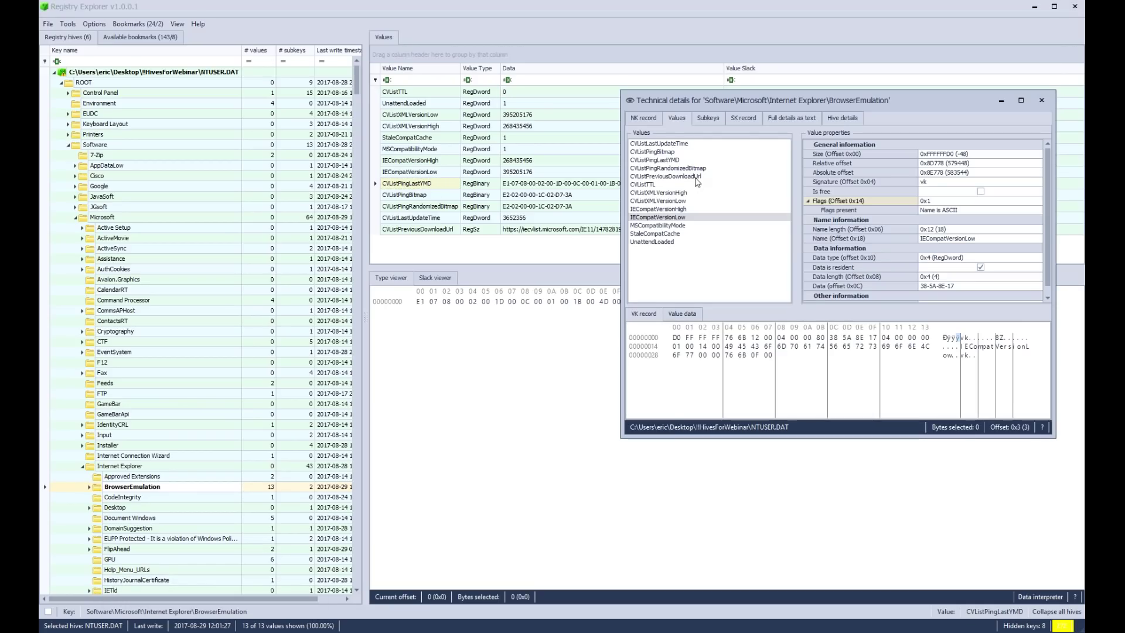
{"action": "left_click", "coordinate": [674, 160]}
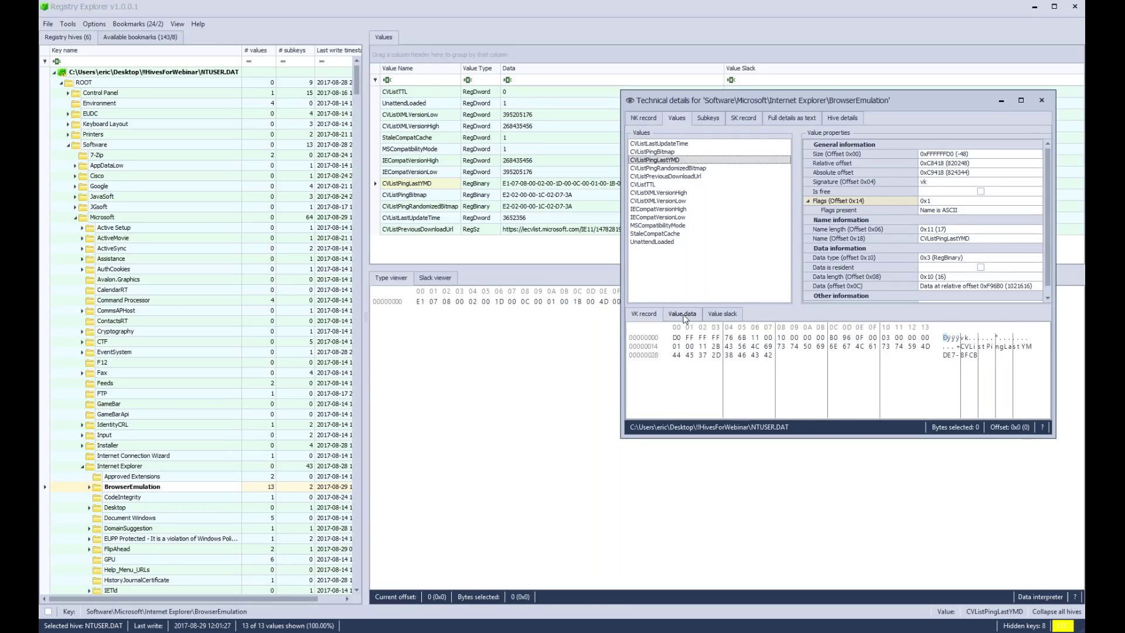
{"action": "left_click", "coordinate": [690, 320]}
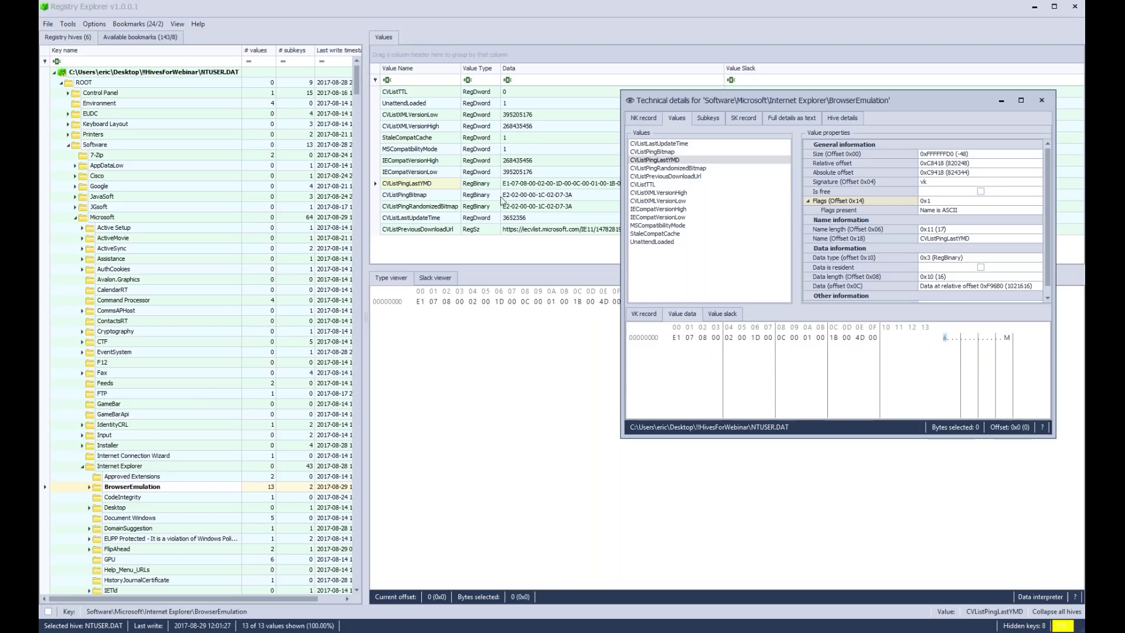
{"action": "left_click", "coordinate": [725, 314]}
{"action": "left_click", "coordinate": [683, 315]}
{"action": "left_click_drag", "start_coordinate": [675, 339], "coordinate": [791, 344]}
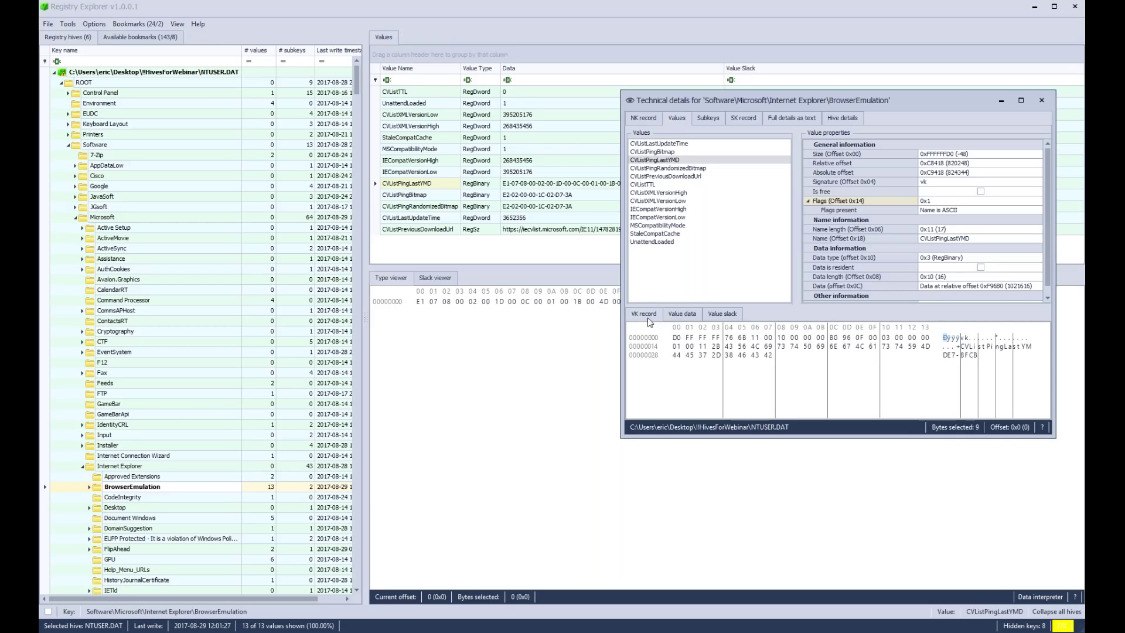
- View the BrowserEmulation key's subkeys in the technical details, select LowMic, and show the key's SK record
{"action": "left_click", "coordinate": [703, 117]}
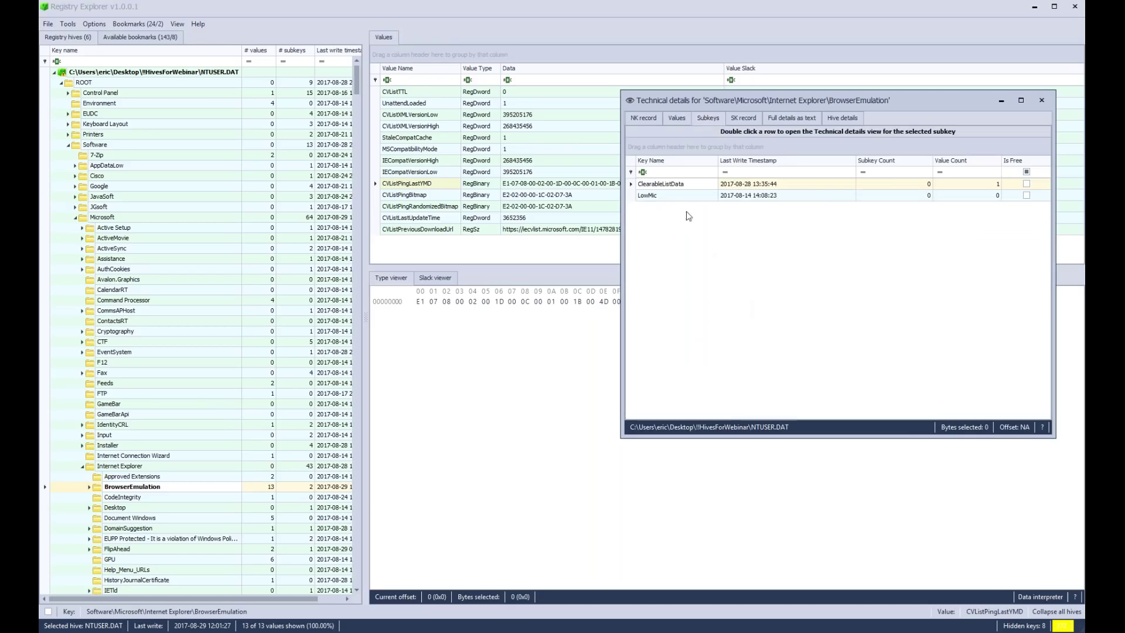
{"action": "left_click", "coordinate": [658, 198]}
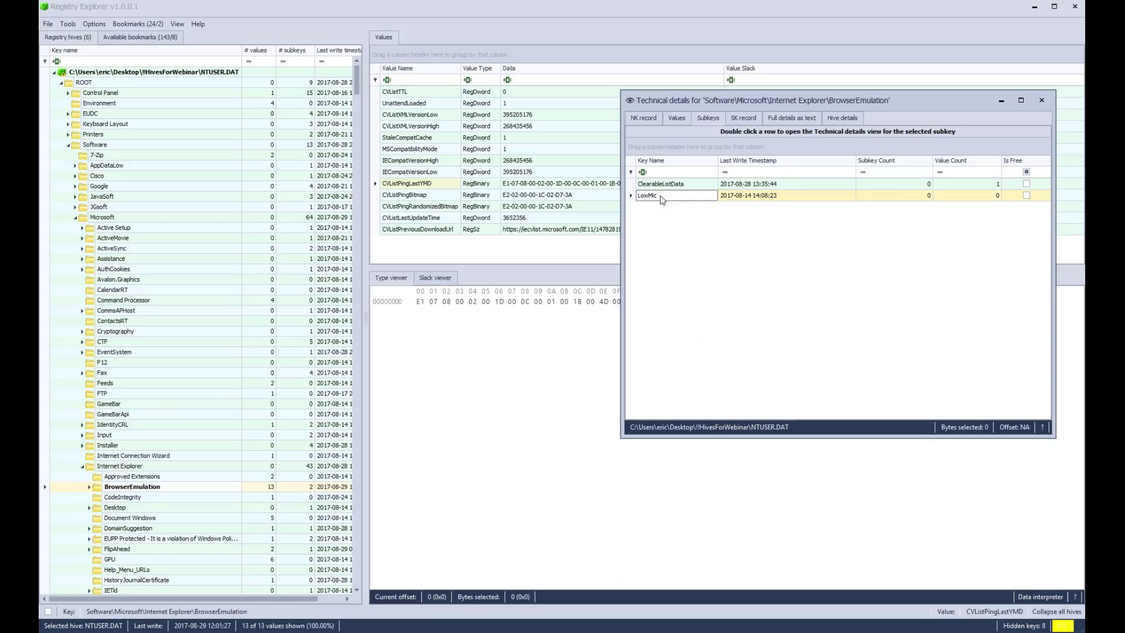
{"action": "left_click", "coordinate": [745, 119]}
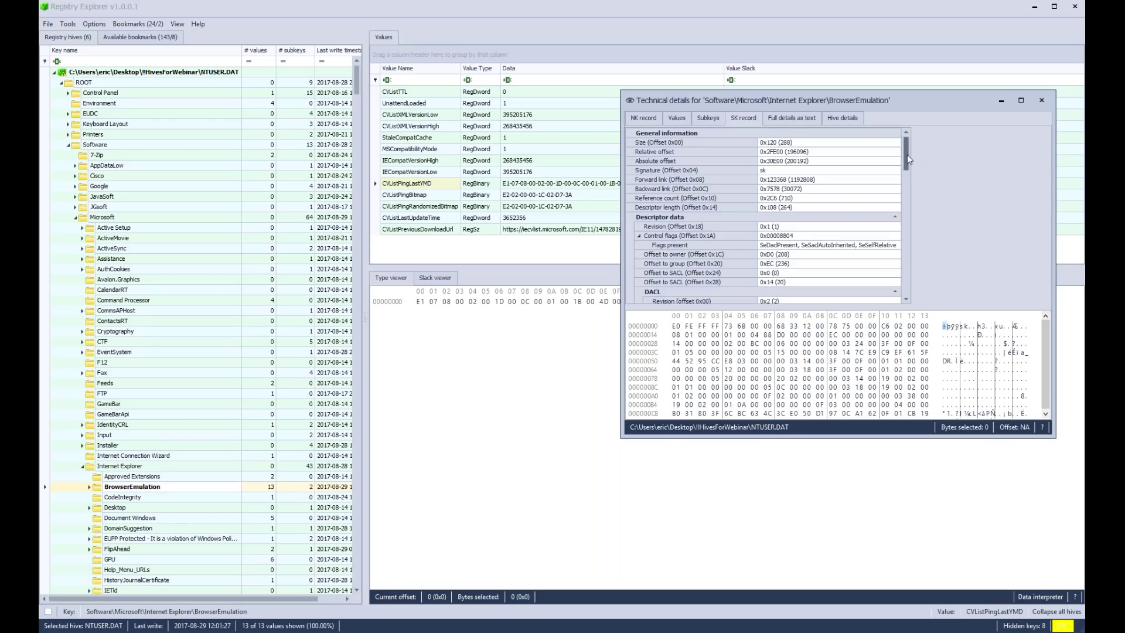
- Examine how the SK record's last ACE SID, owner SID and group SID map to its hex bytes
{"action": "left_click_drag", "start_coordinate": [908, 160], "coordinate": [921, 290]}
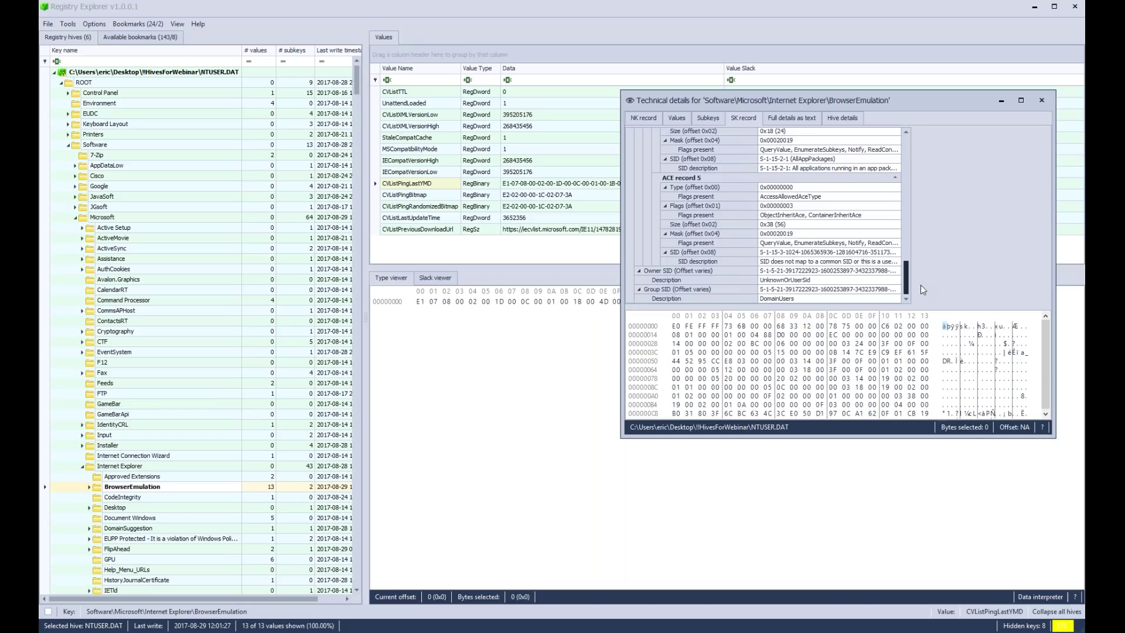
{"action": "left_click", "coordinate": [799, 253]}
{"action": "left_click", "coordinate": [795, 271]}
{"action": "left_click", "coordinate": [793, 281]}
{"action": "left_click", "coordinate": [792, 261]}
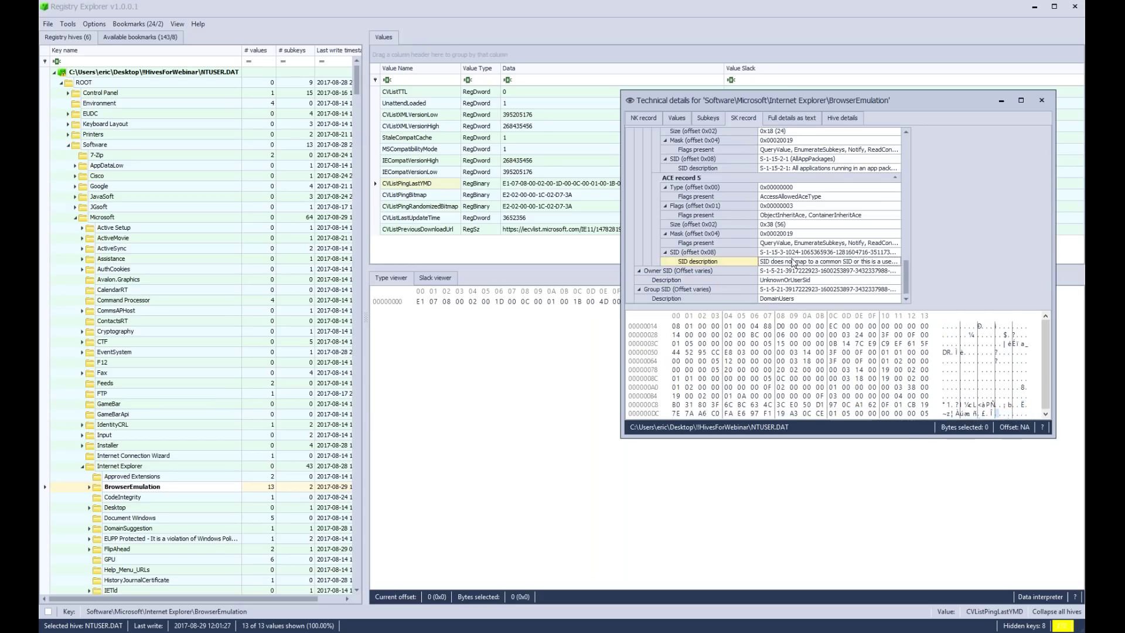
{"action": "left_click", "coordinate": [794, 251]}
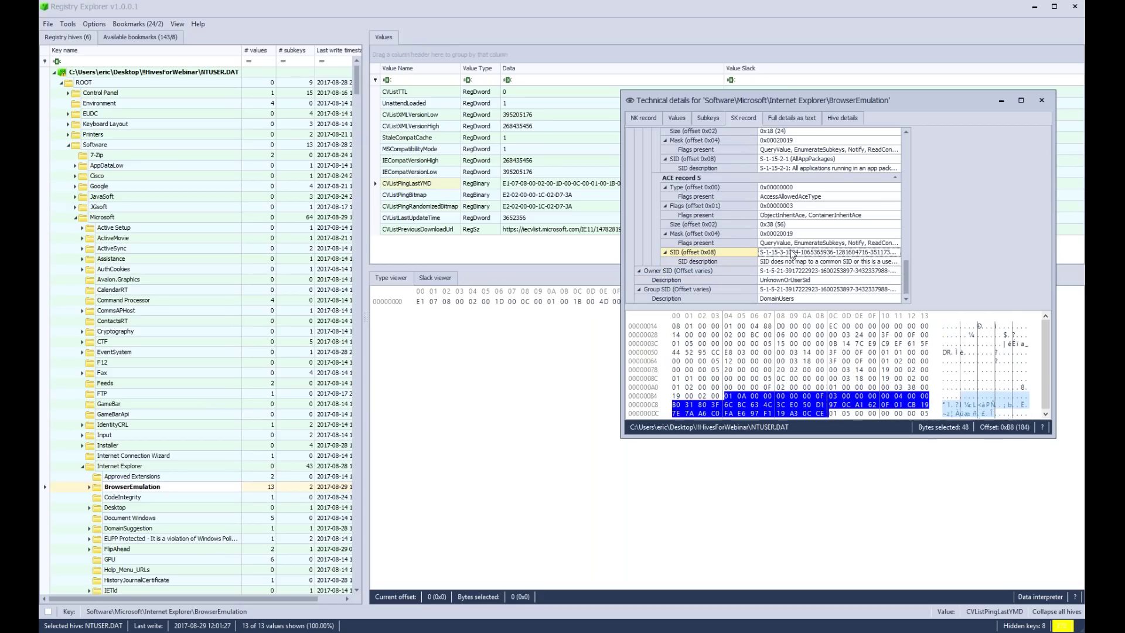
{"action": "left_click", "coordinate": [782, 288]}
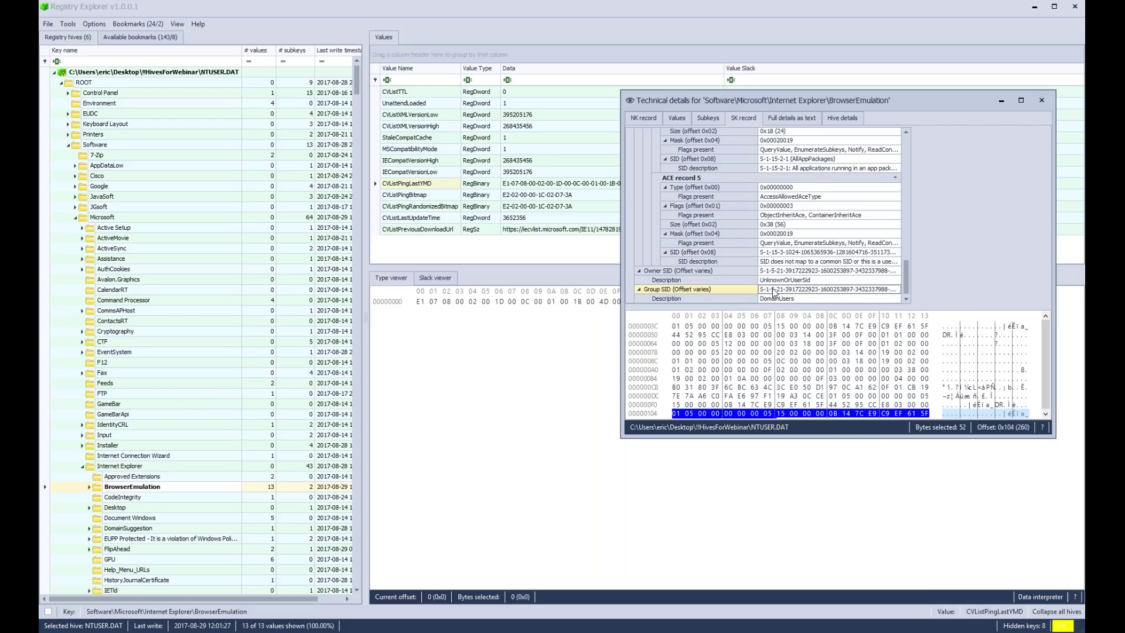
- Examine the forward link and reference count of the SK record in hex
{"action": "scroll", "coordinate": [858, 269], "scroll_direction": "up", "scroll_amount": 10}
{"action": "scroll", "coordinate": [861, 267], "scroll_direction": "up", "scroll_amount": 9}
{"action": "left_click", "coordinate": [792, 180]}
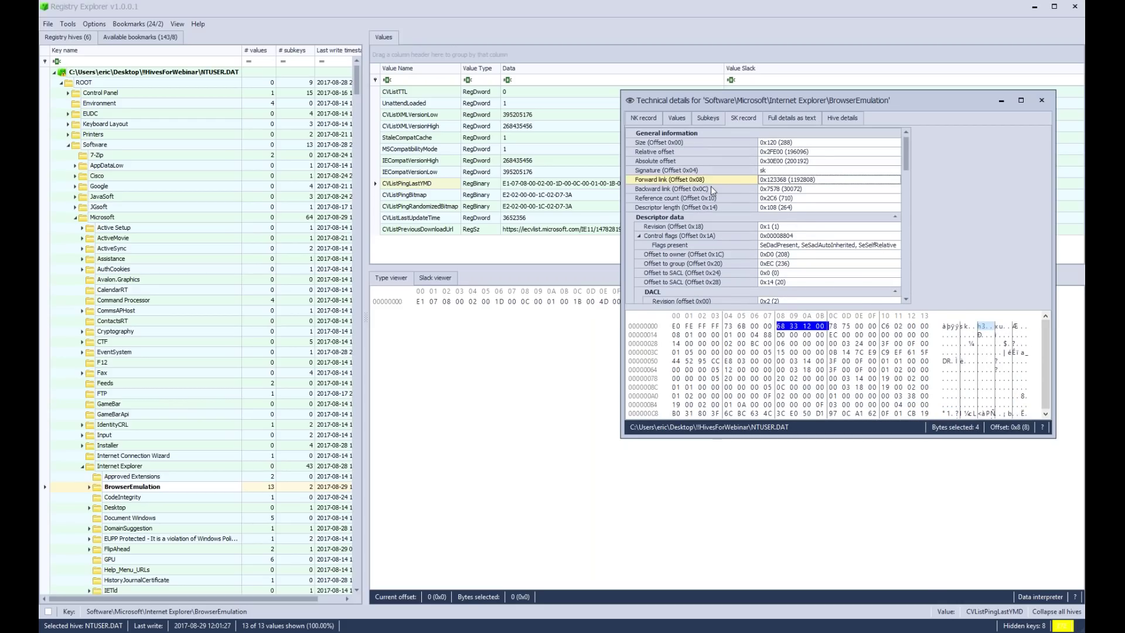
{"action": "left_click", "coordinate": [683, 198]}
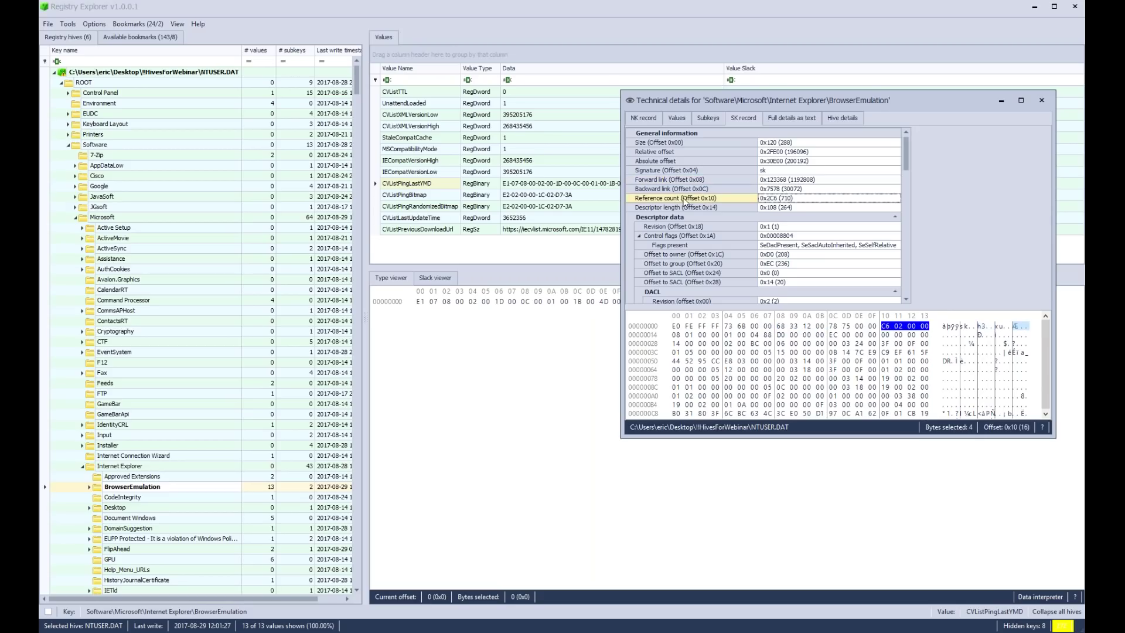
- Read the key's full details as text through to its subkeys, and view the hive details
{"action": "left_click", "coordinate": [789, 119]}
{"action": "left_click_drag", "start_coordinate": [1048, 150], "coordinate": [1037, 409]}
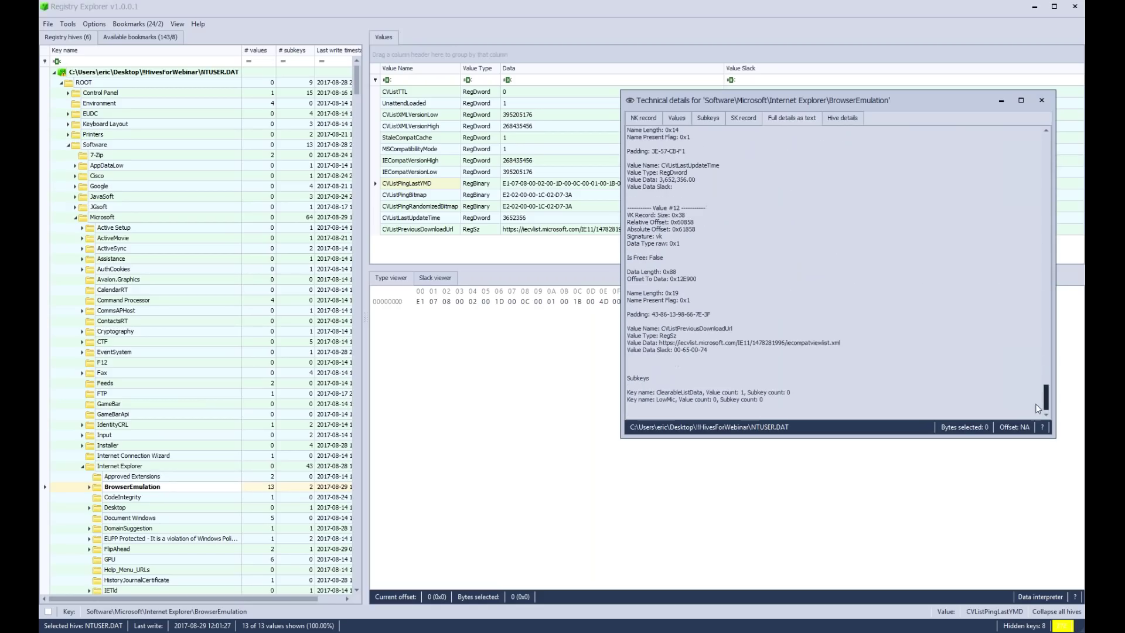
{"action": "left_click", "coordinate": [843, 119]}
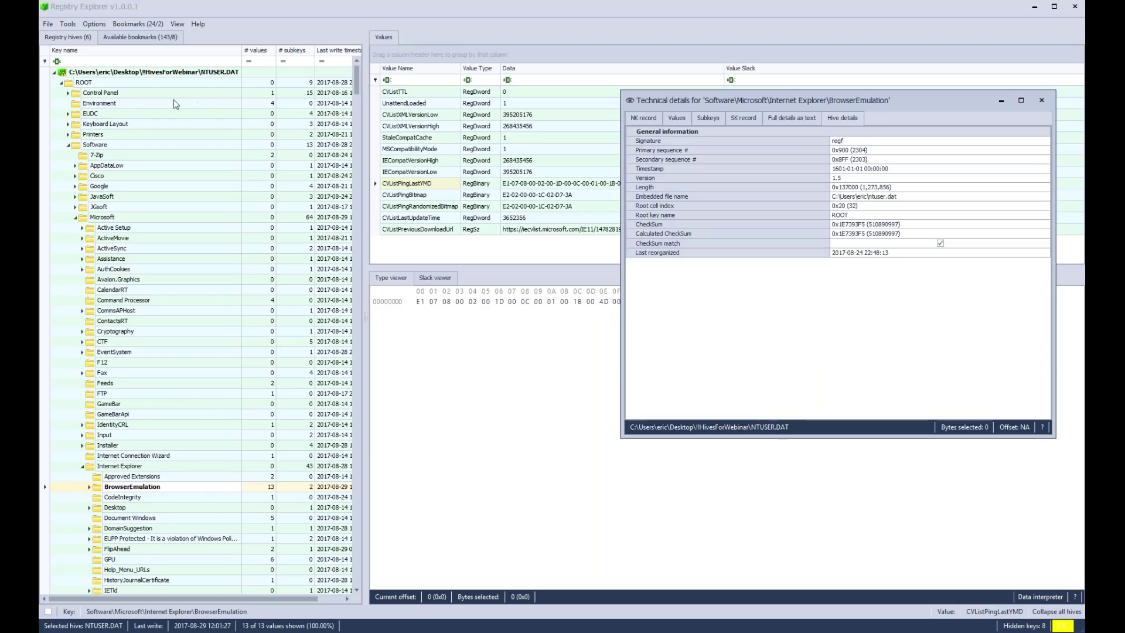
- Collapse the Software key in the first NTUSER.DAT hive and check the Hide key options for Environment
{"action": "left_click", "coordinate": [68, 146]}
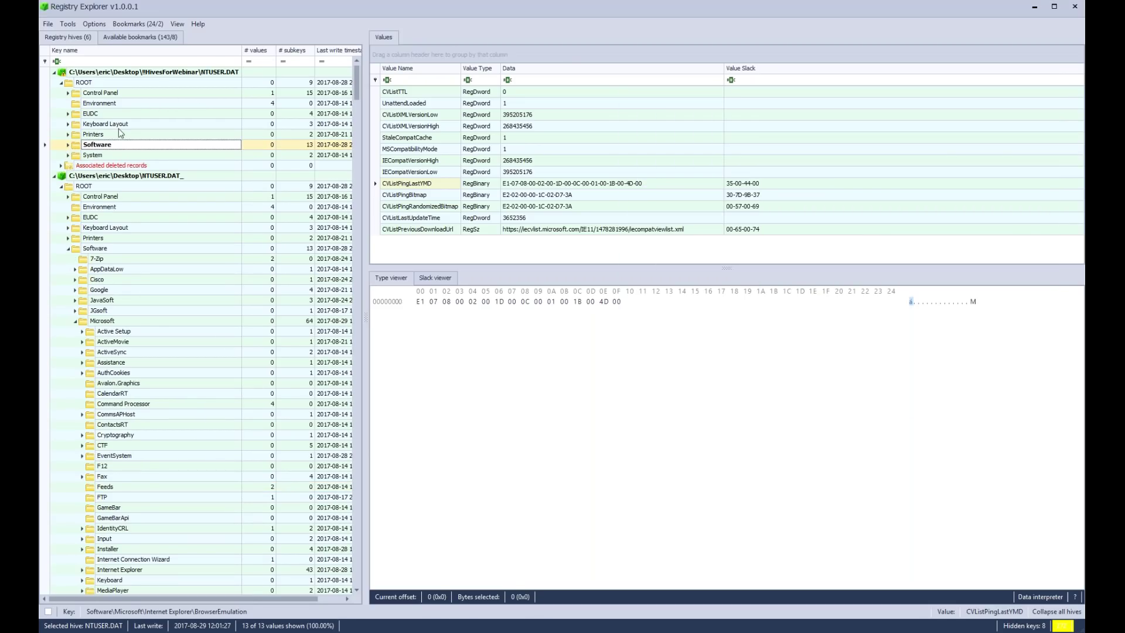
{"action": "left_click", "coordinate": [118, 103]}
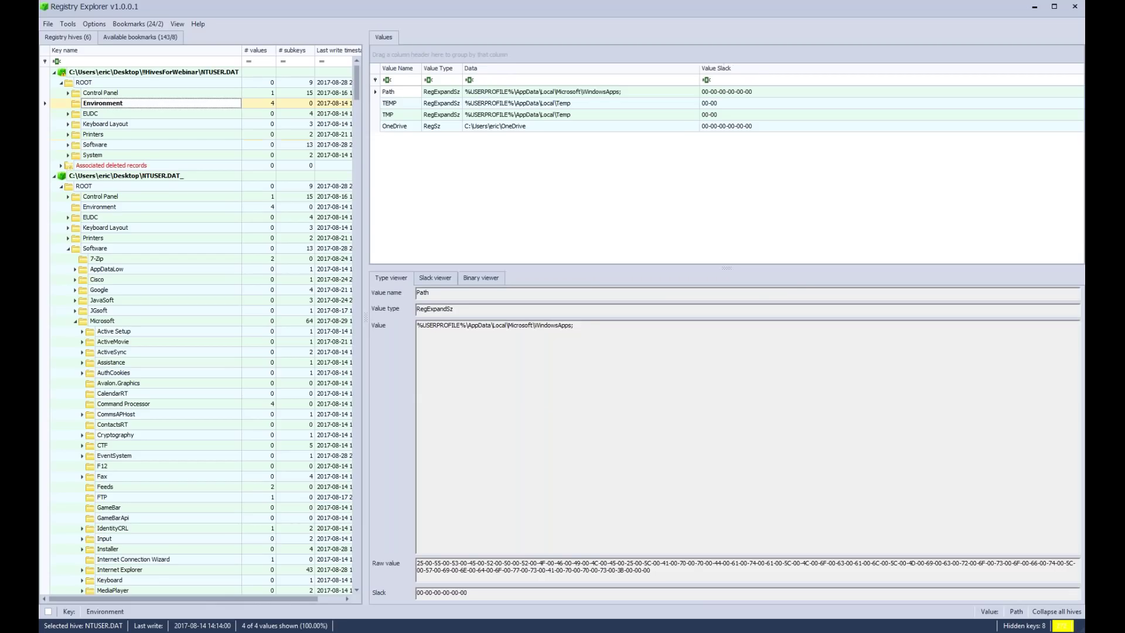
{"action": "right_click", "coordinate": [108, 104]}
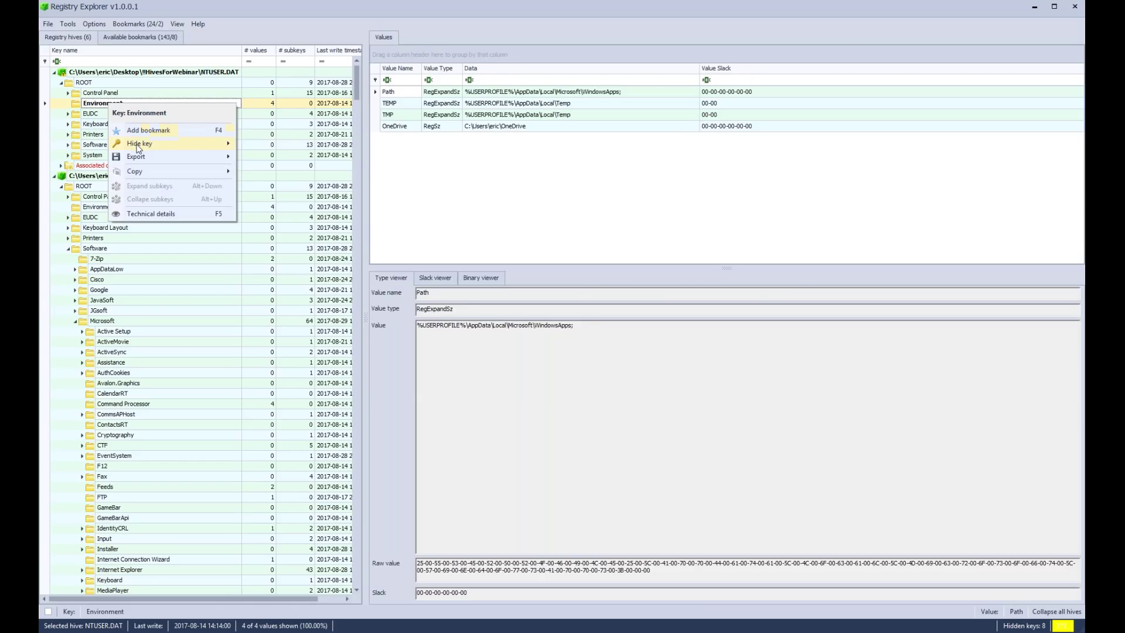
{"action": "mouse_move", "coordinate": [141, 144]}
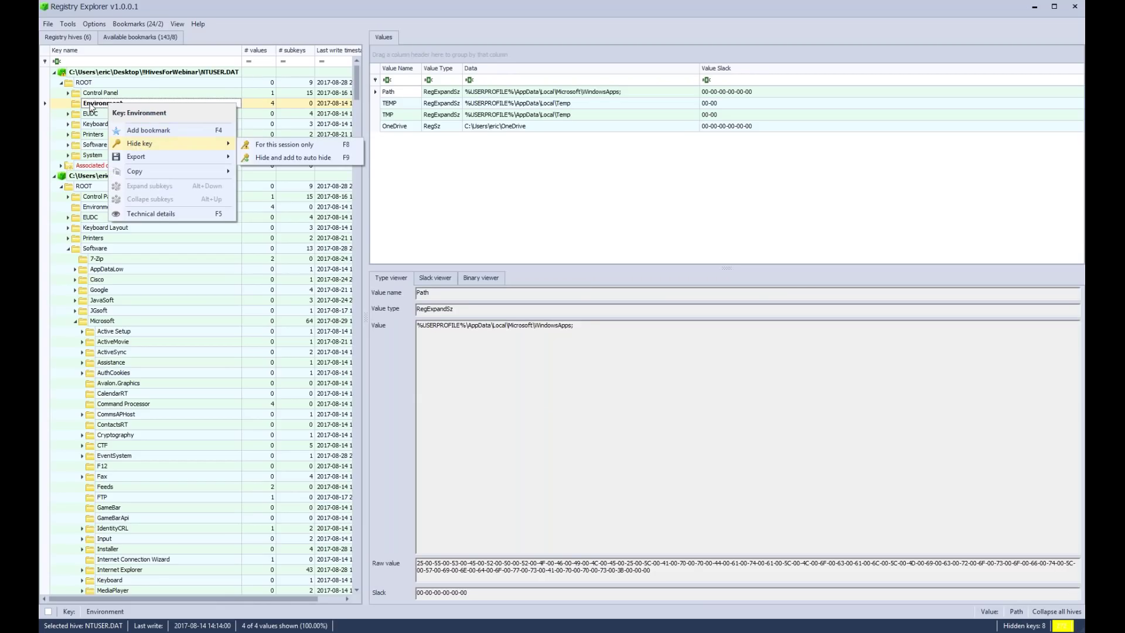
{"action": "left_click", "coordinate": [91, 105]}
{"action": "right_click", "coordinate": [93, 104]}
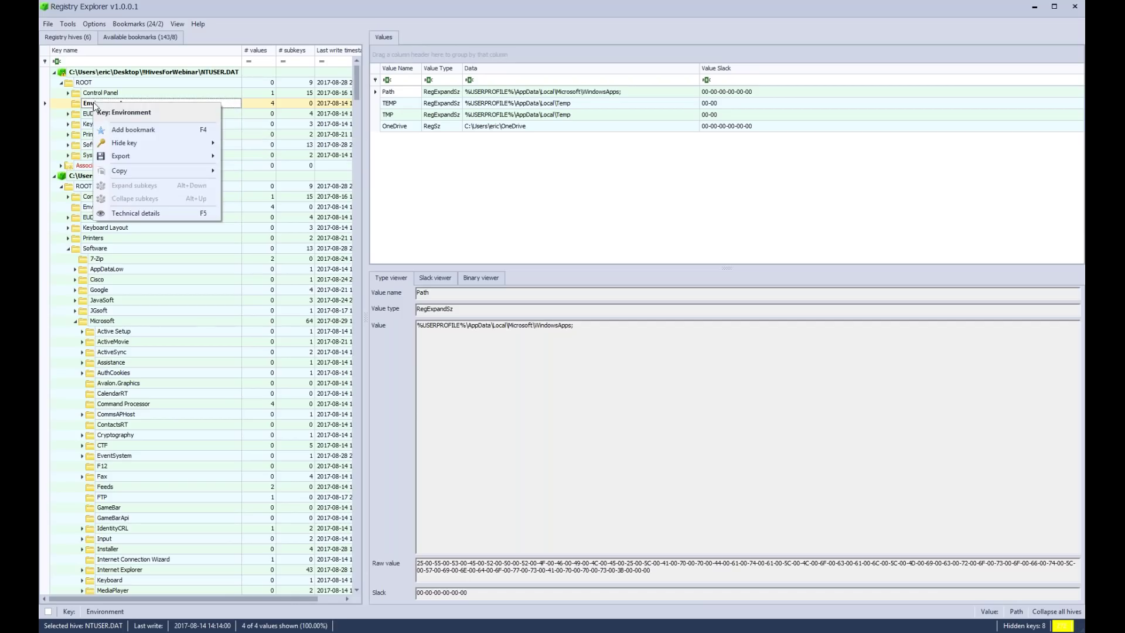
{"action": "left_click", "coordinate": [80, 106]}
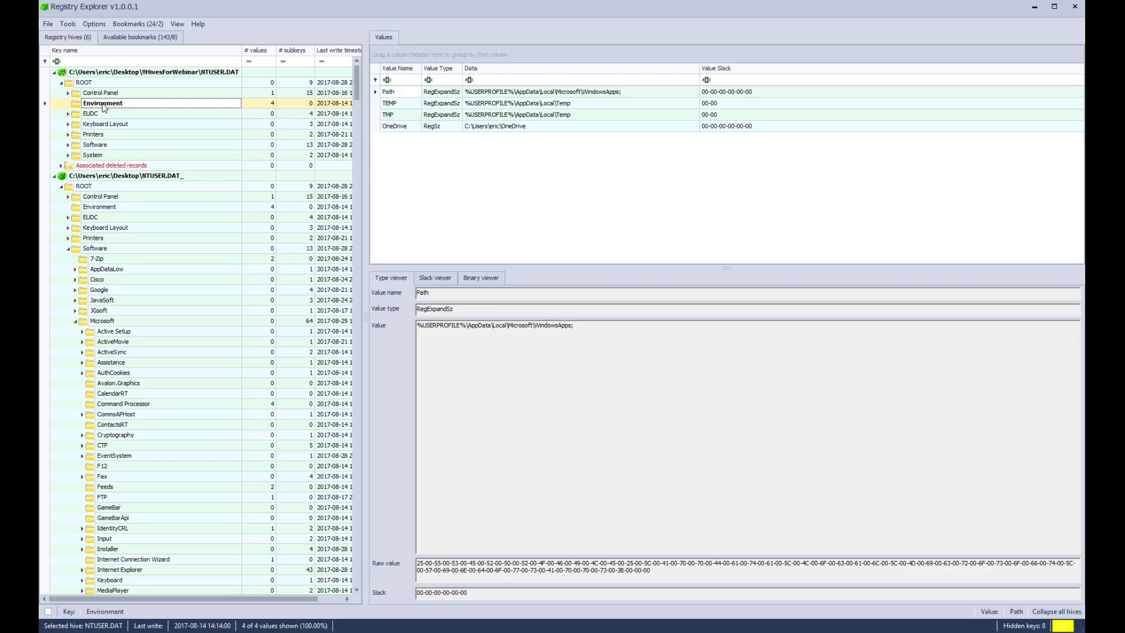
{"action": "right_click", "coordinate": [104, 104]}
{"action": "left_click", "coordinate": [91, 95]}
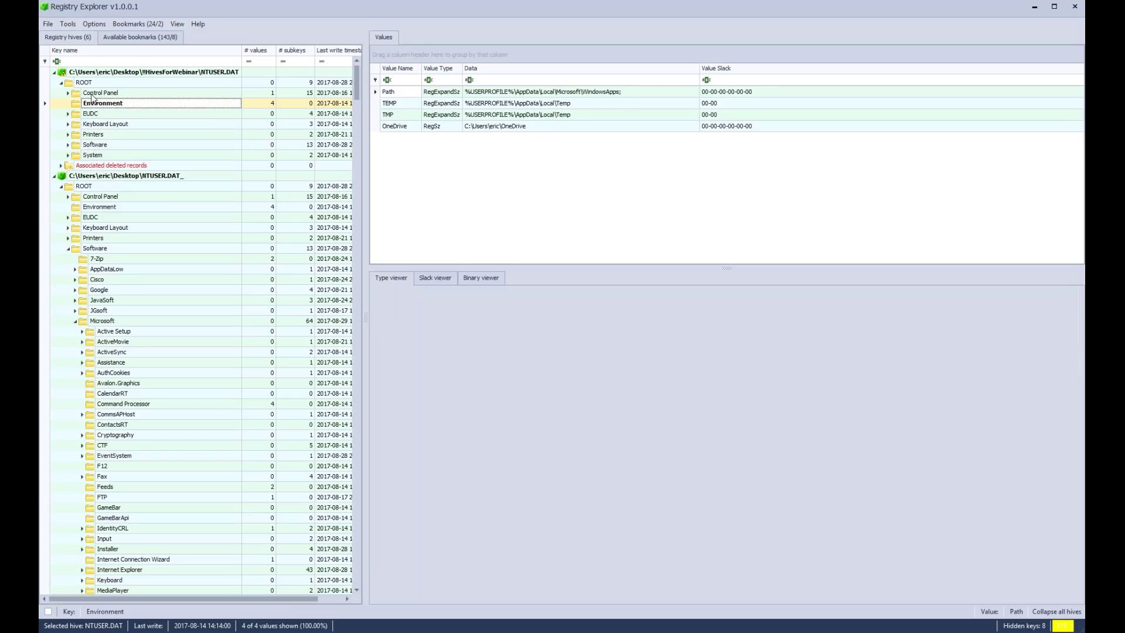
- Expand the EUDC key in the first NTUSER.DAT hive and reselect the Environment key
{"action": "left_click", "coordinate": [92, 105]}
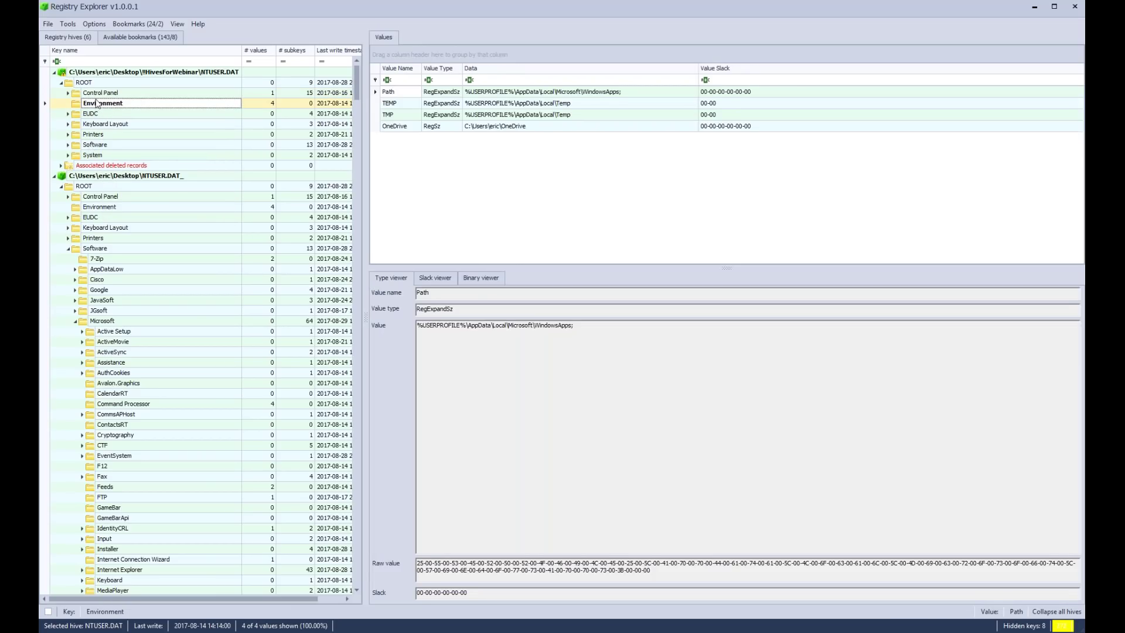
{"action": "left_click", "coordinate": [95, 115]}
{"action": "double_click", "coordinate": [95, 117]}
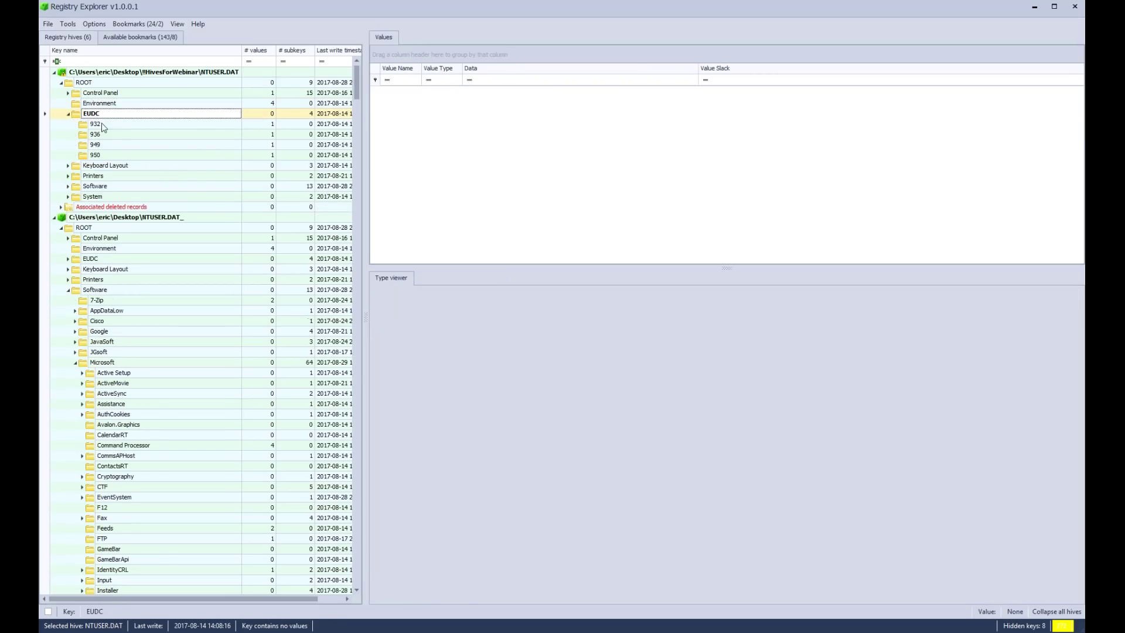
{"action": "left_click", "coordinate": [102, 105]}
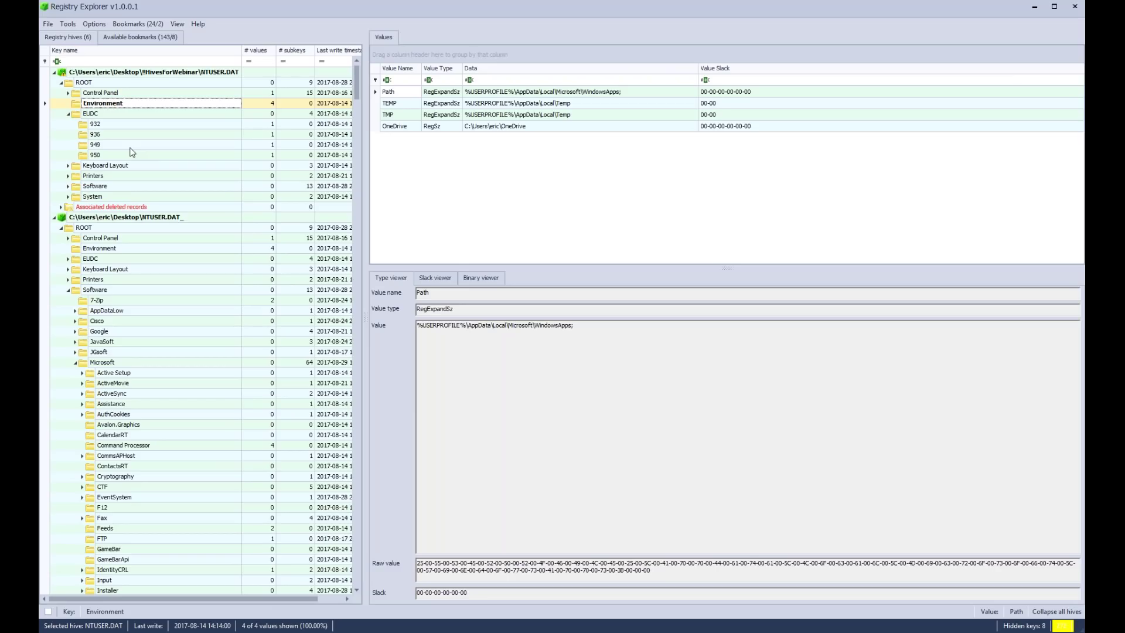
- Check the Hide key options for the Control Panel key in the NTUSER.DAT_ hive, hiding nothing
{"action": "right_click", "coordinate": [124, 238]}
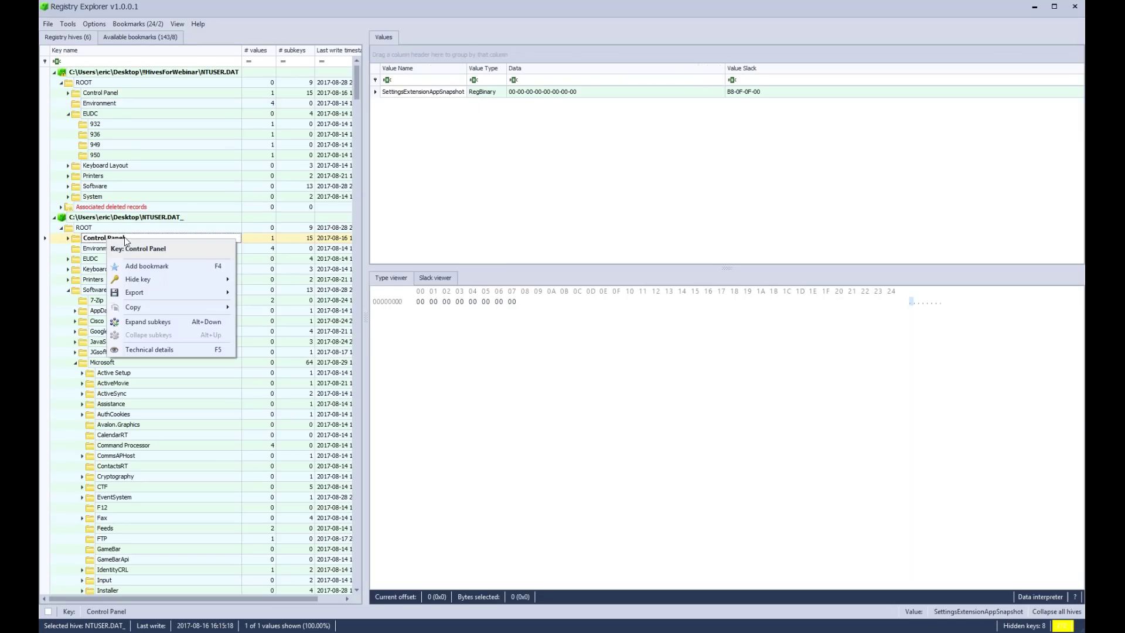
{"action": "mouse_move", "coordinate": [161, 282]}
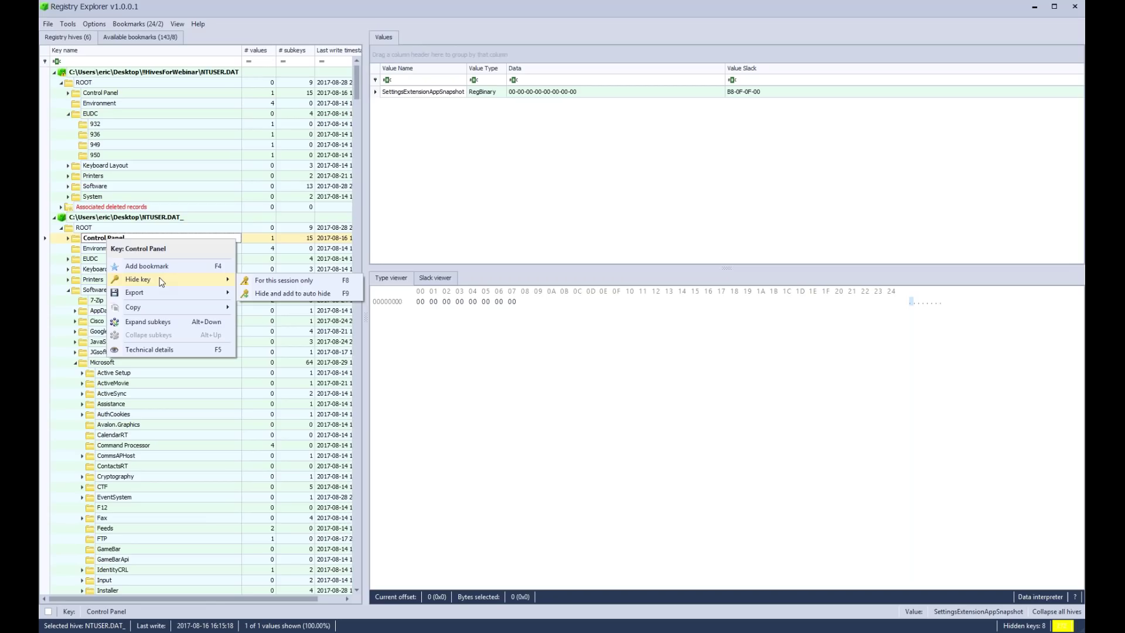
{"action": "left_click", "coordinate": [356, 70]}
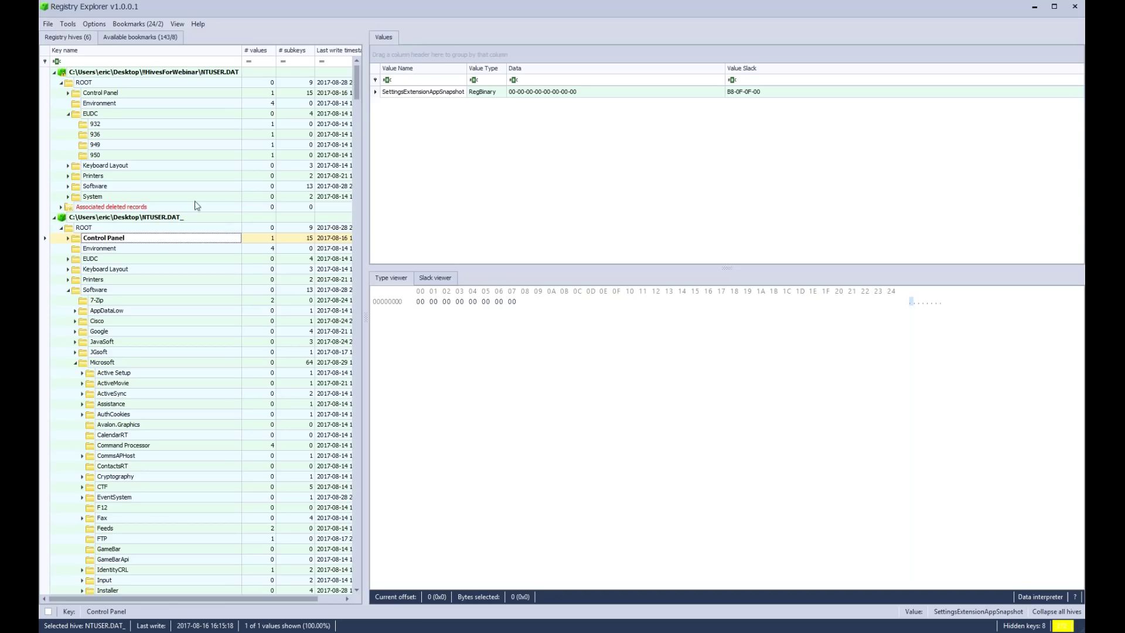
- Select the root key of the SYSTEM hive at the end of the tree and go to its AppCompatCache bookmark
{"action": "left_click_drag", "start_coordinate": [356, 79], "coordinate": [356, 564]}
{"action": "left_click", "coordinate": [146, 448]}
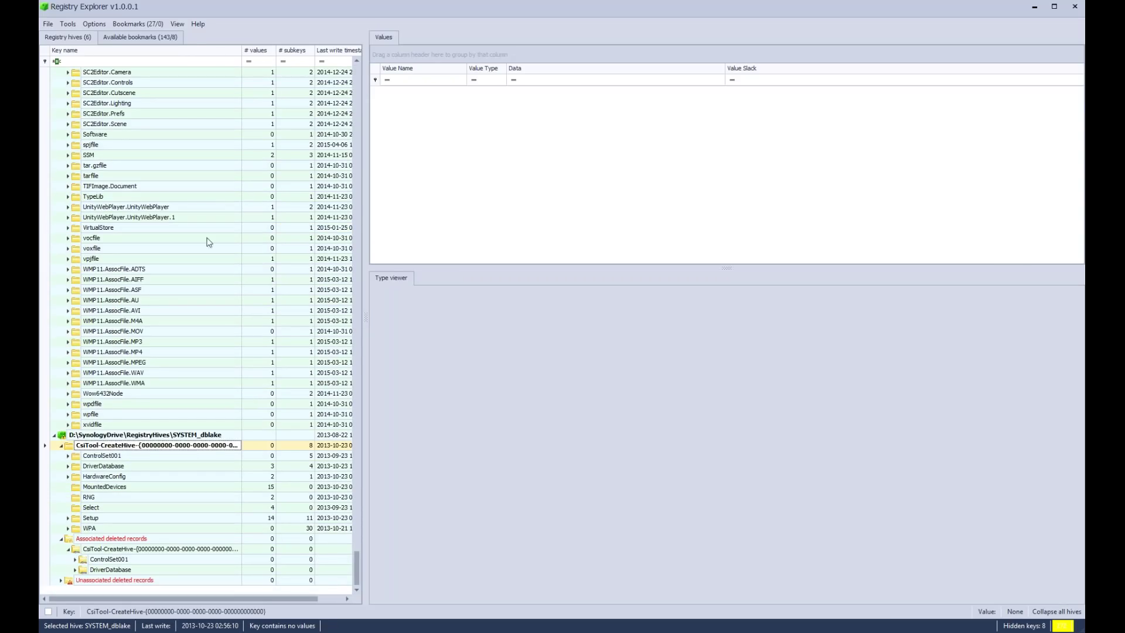
{"action": "left_click", "coordinate": [142, 23]}
{"action": "mouse_move", "coordinate": [155, 39]}
{"action": "left_click", "coordinate": [279, 91]}
- Browse the first parsed AppCompatCache entries and return to the start of the list
{"action": "scroll", "coordinate": [743, 399], "scroll_direction": "down", "scroll_amount": 5}
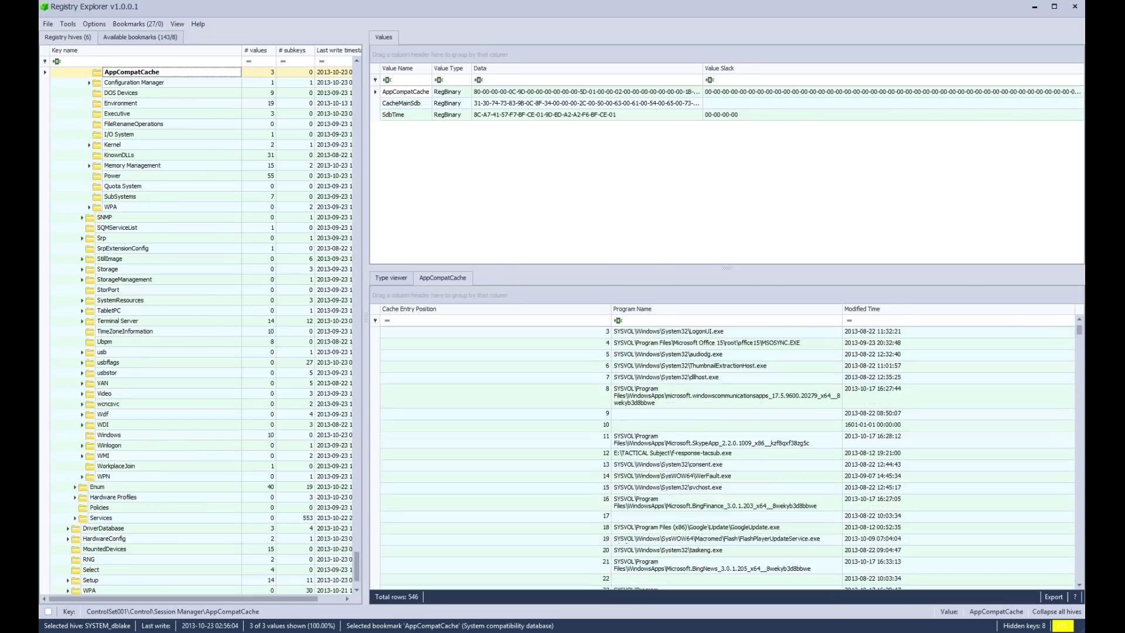
{"action": "scroll", "coordinate": [996, 364], "scroll_direction": "up", "scroll_amount": 5}
{"action": "mouse_move", "coordinate": [1080, 330]}
{"action": "left_mouse_down"}
{"action": "mouse_move", "coordinate": [1079, 548]}
{"action": "mouse_move", "coordinate": [1080, 329]}
{"action": "left_mouse_up"}
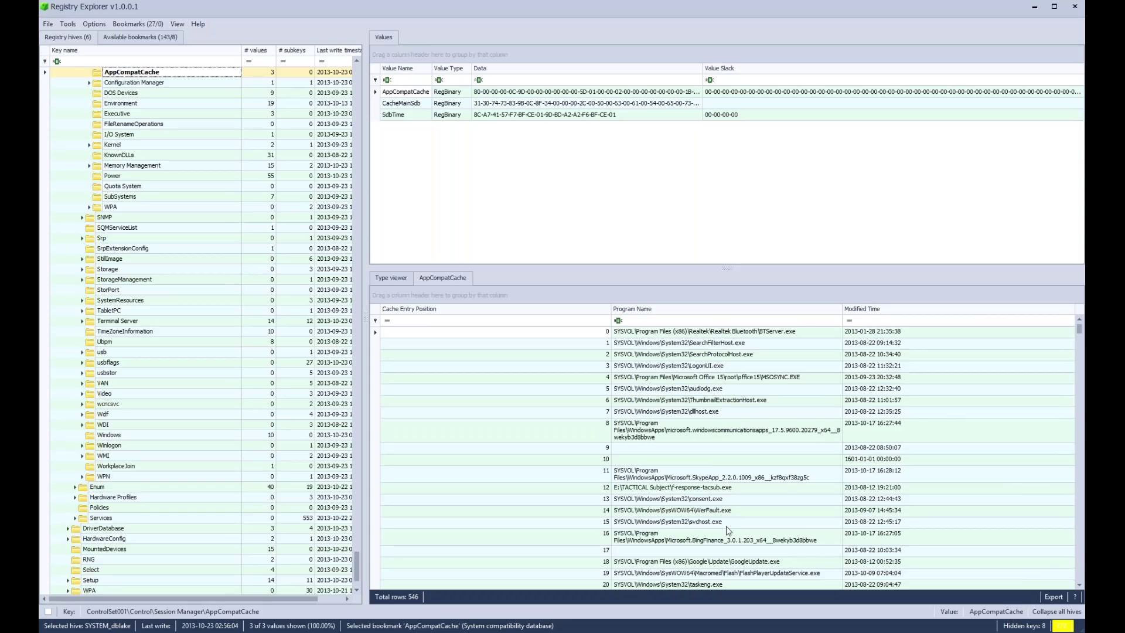
- Show the technical details for SrpExtensionConfig, compare the primary and secondary sequence numbers in its hive details, and close the window
{"action": "right_click", "coordinate": [136, 249]}
{"action": "left_click", "coordinate": [176, 359]}
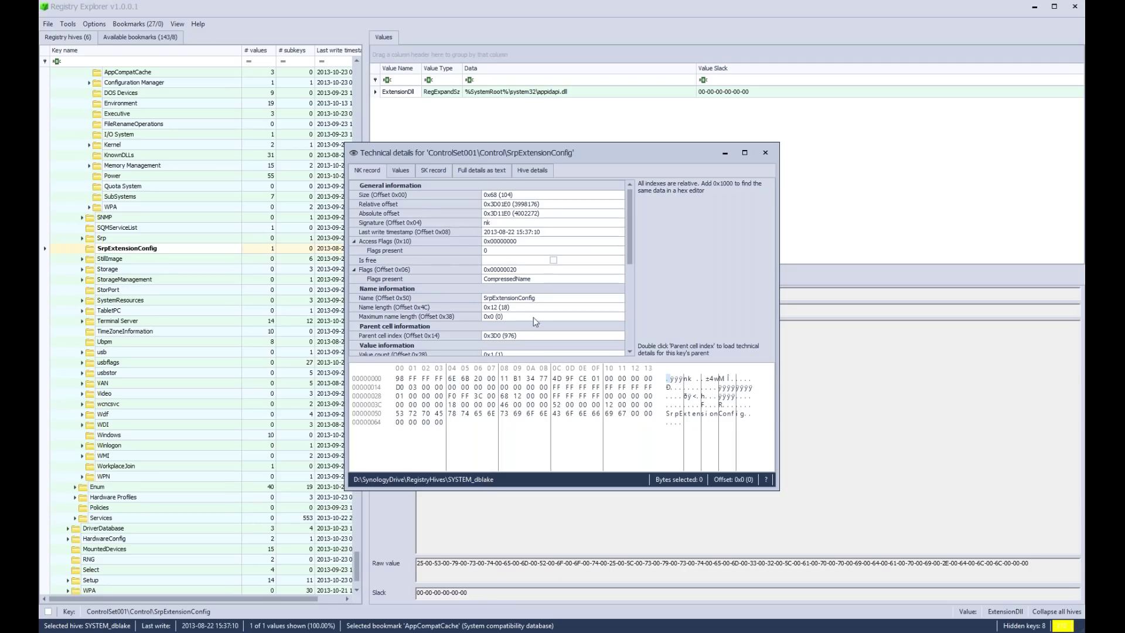
{"action": "left_click", "coordinate": [527, 170]}
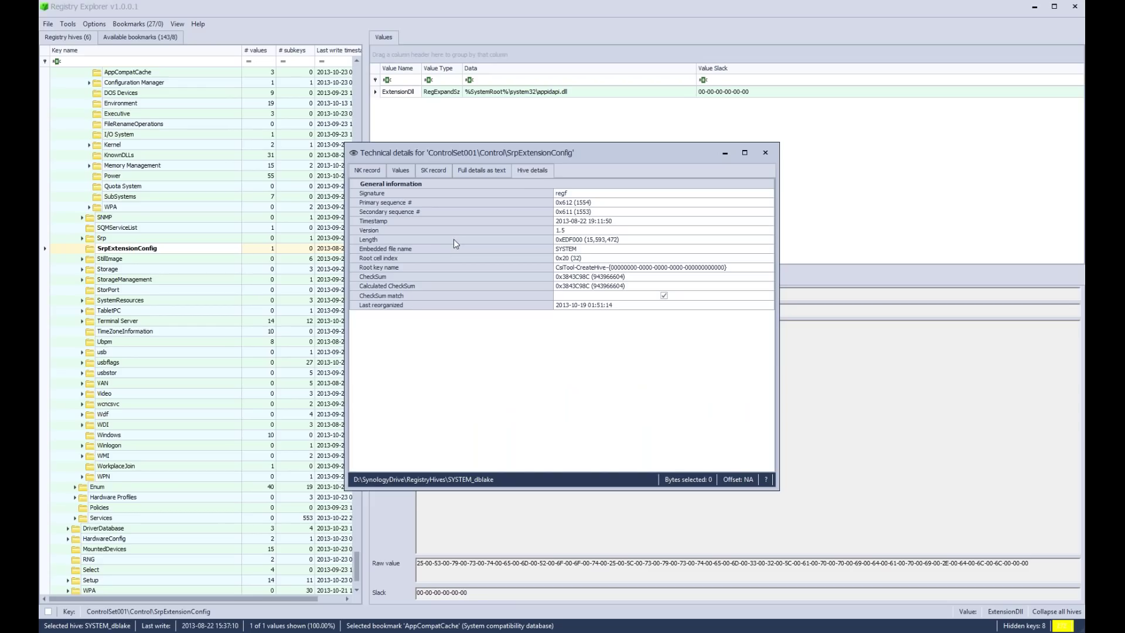
{"action": "left_click", "coordinate": [394, 203]}
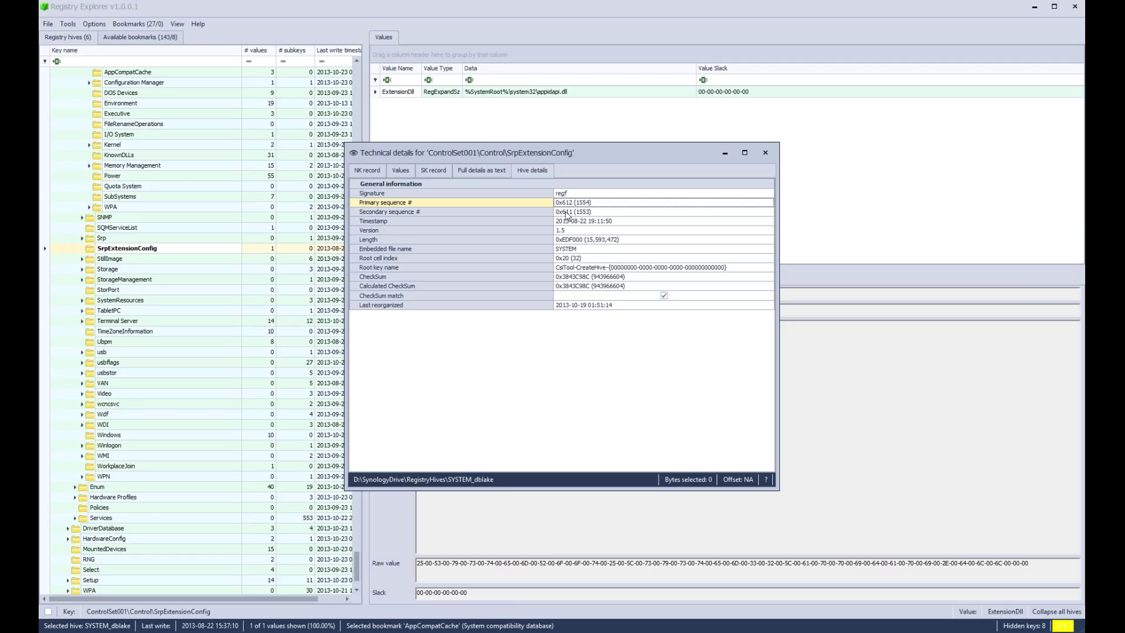
{"action": "left_click", "coordinate": [766, 153]}
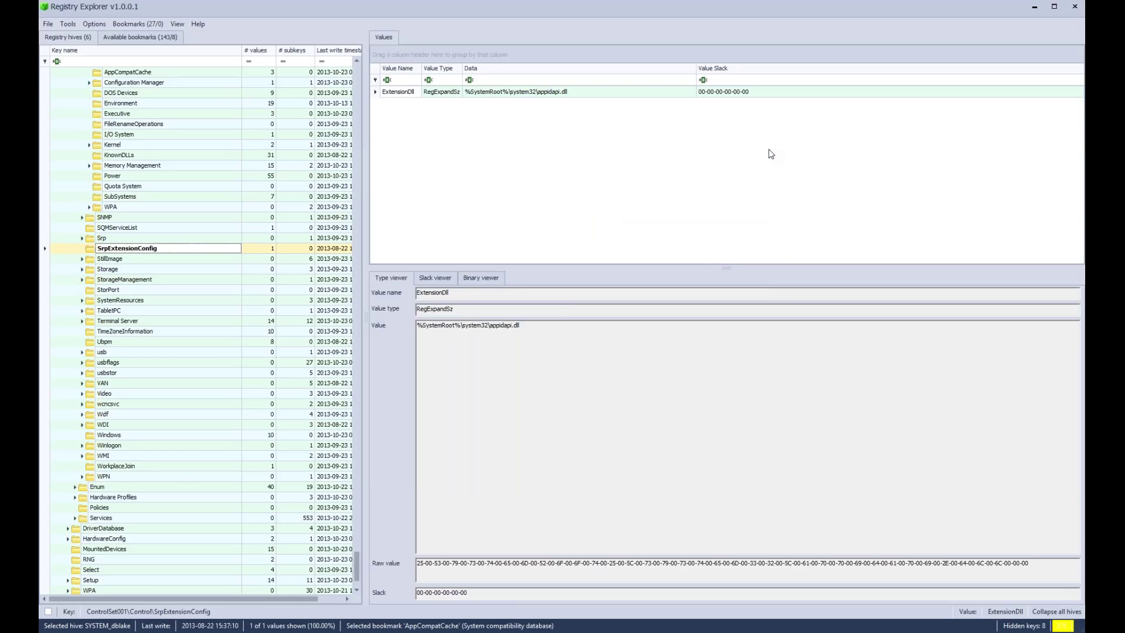